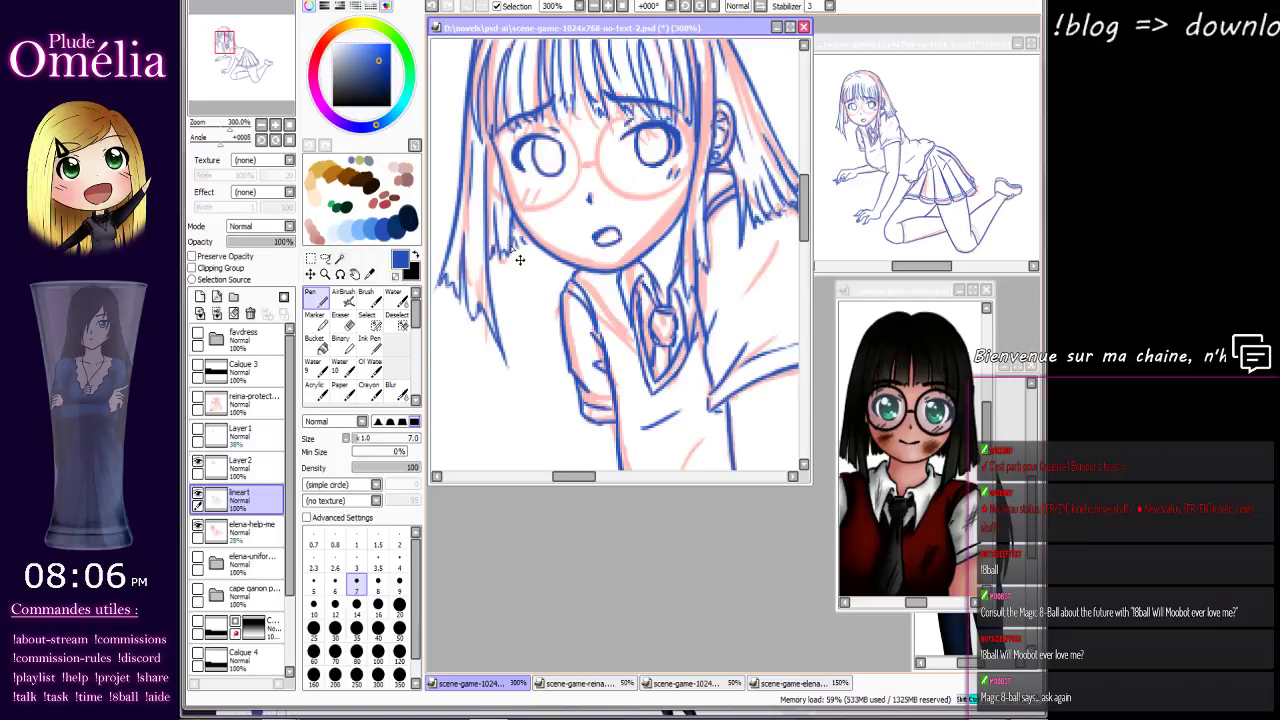
# Redraw the short hair strand beside the left cheek in blue on the lineart layer.
pyautogui.hotkey('ctrl', 'z')
pyautogui.moveTo(509, 246); pyautogui.dragTo(510, 198)
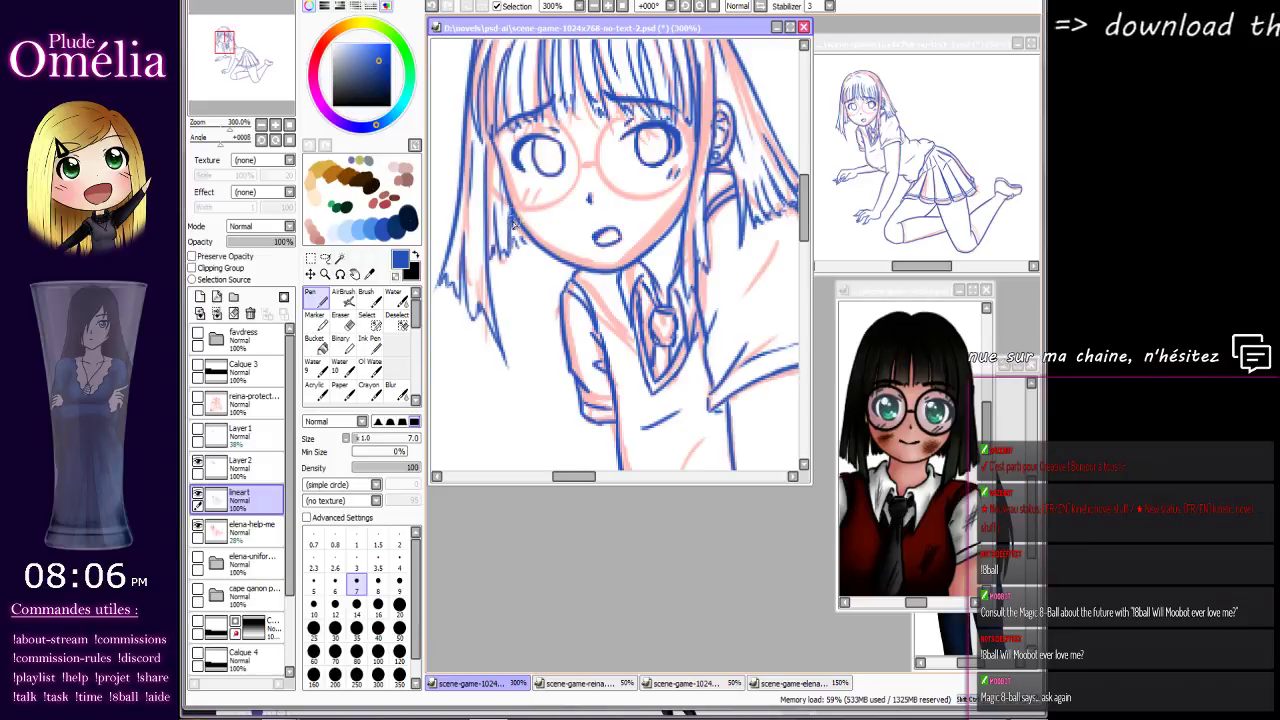
pyautogui.hotkey('ctrl', 'z')
pyautogui.moveTo(509, 253); pyautogui.dragTo(510, 200)
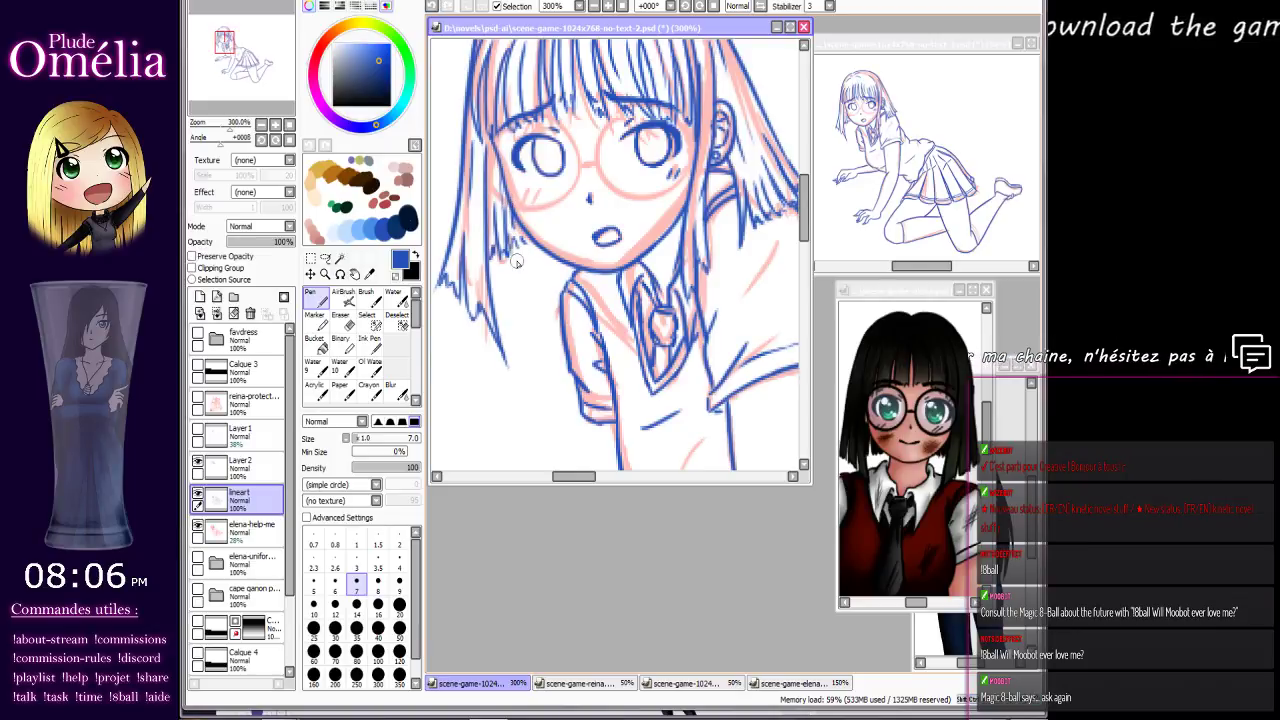
pyautogui.moveTo(603, 322)
pyautogui.mouseDown()
pyautogui.moveTo(540, 368)
pyautogui.moveTo(592, 334)
pyautogui.moveTo(543, 351)
pyautogui.moveTo(588, 364)
pyautogui.mouseUp()
# Show Layer1 with the glasses, select it and set its opacity to 100%.
pyautogui.click(199, 431)
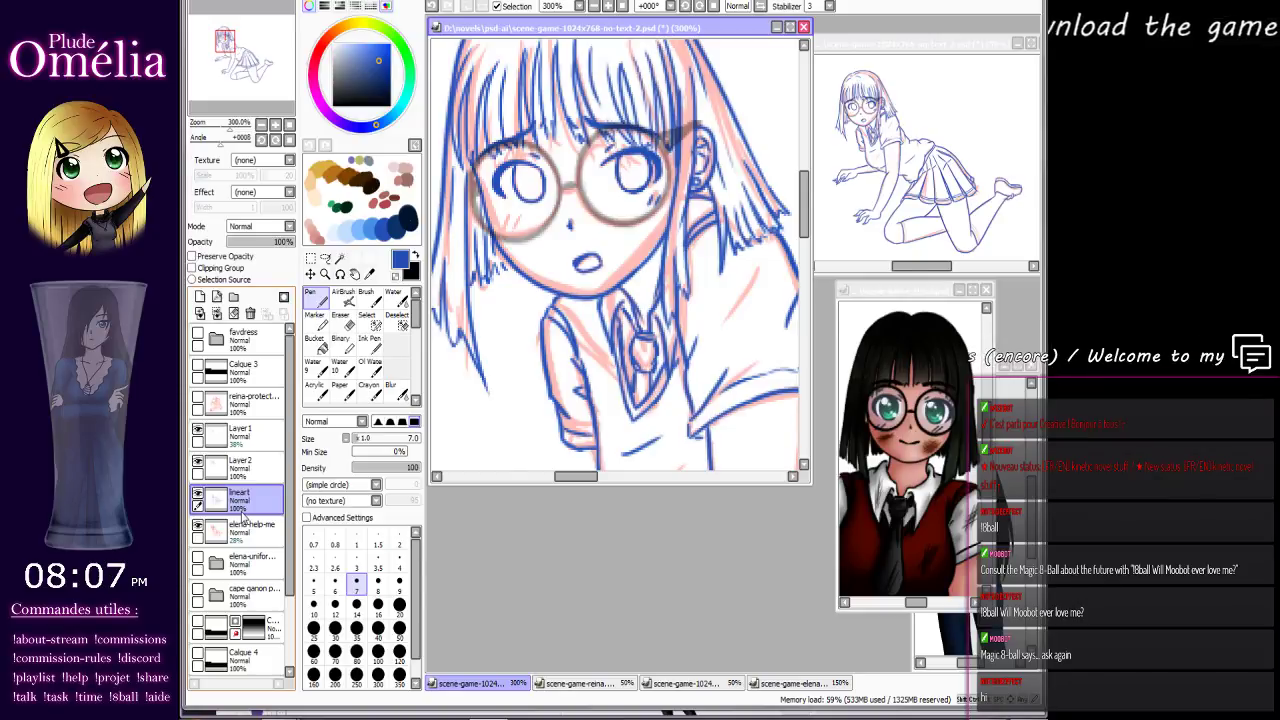
pyautogui.click(228, 438)
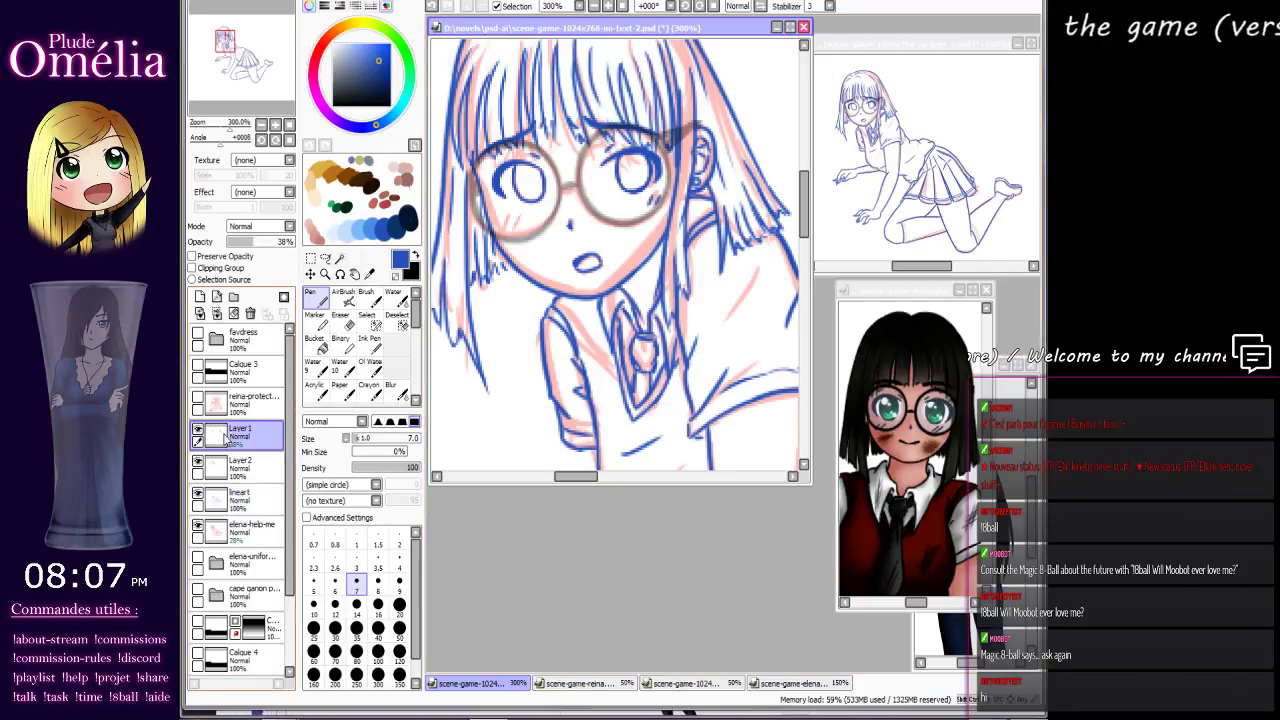
pyautogui.click(198, 435)
pyautogui.click(198, 435)
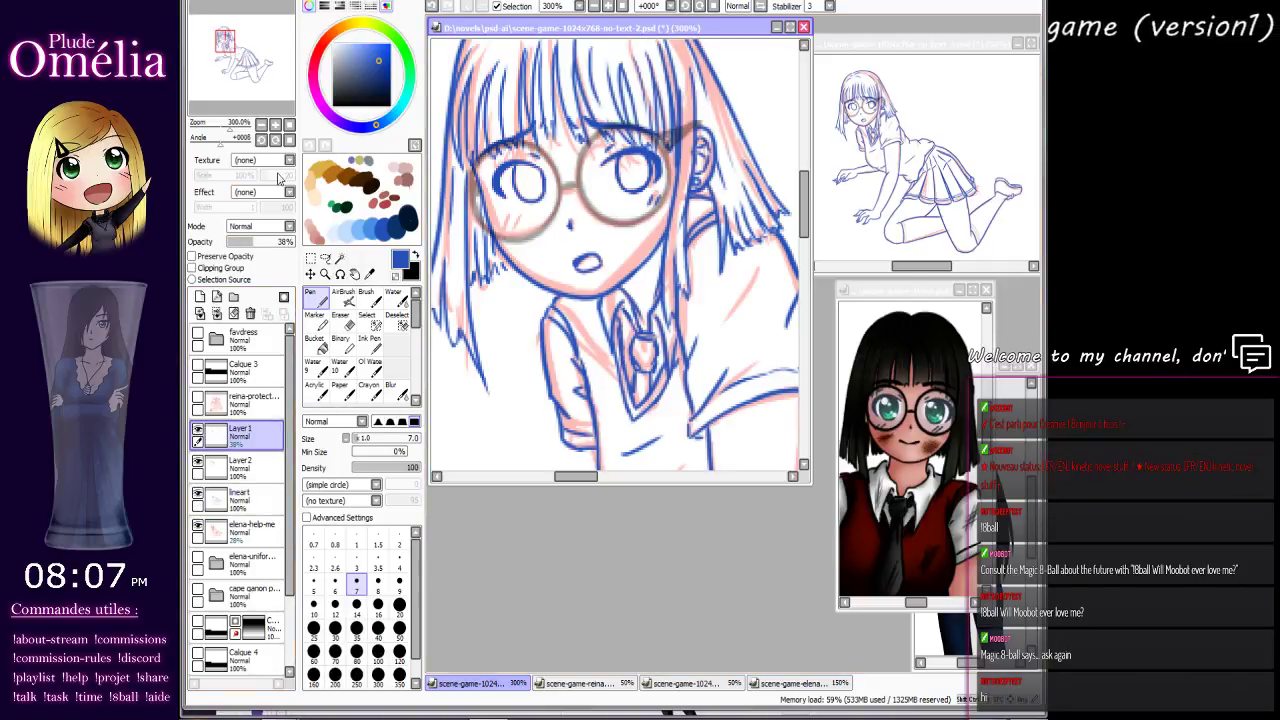
pyautogui.click(267, 243)
pyautogui.moveTo(267, 245)
pyautogui.mouseDown()
pyautogui.moveTo(295, 245)
pyautogui.moveTo(257, 247)
pyautogui.mouseUp()
pyautogui.click(251, 244)
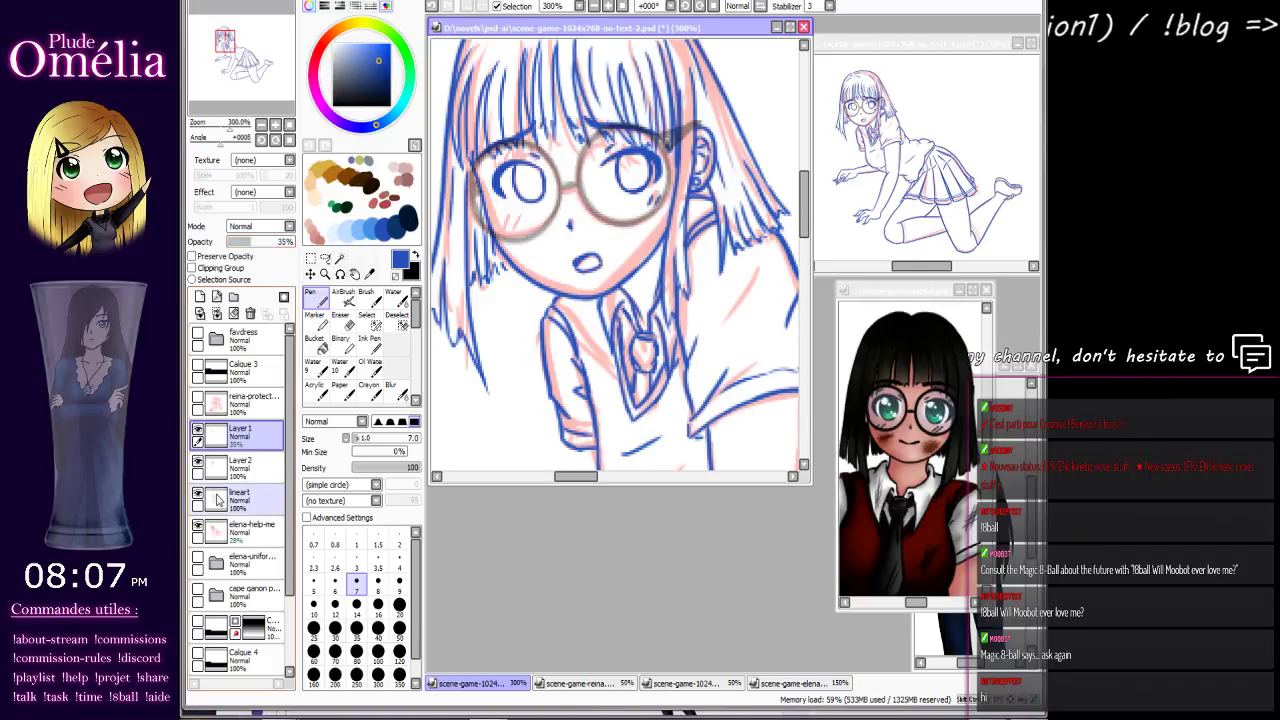
pyautogui.moveTo(260, 242); pyautogui.dragTo(306, 252)
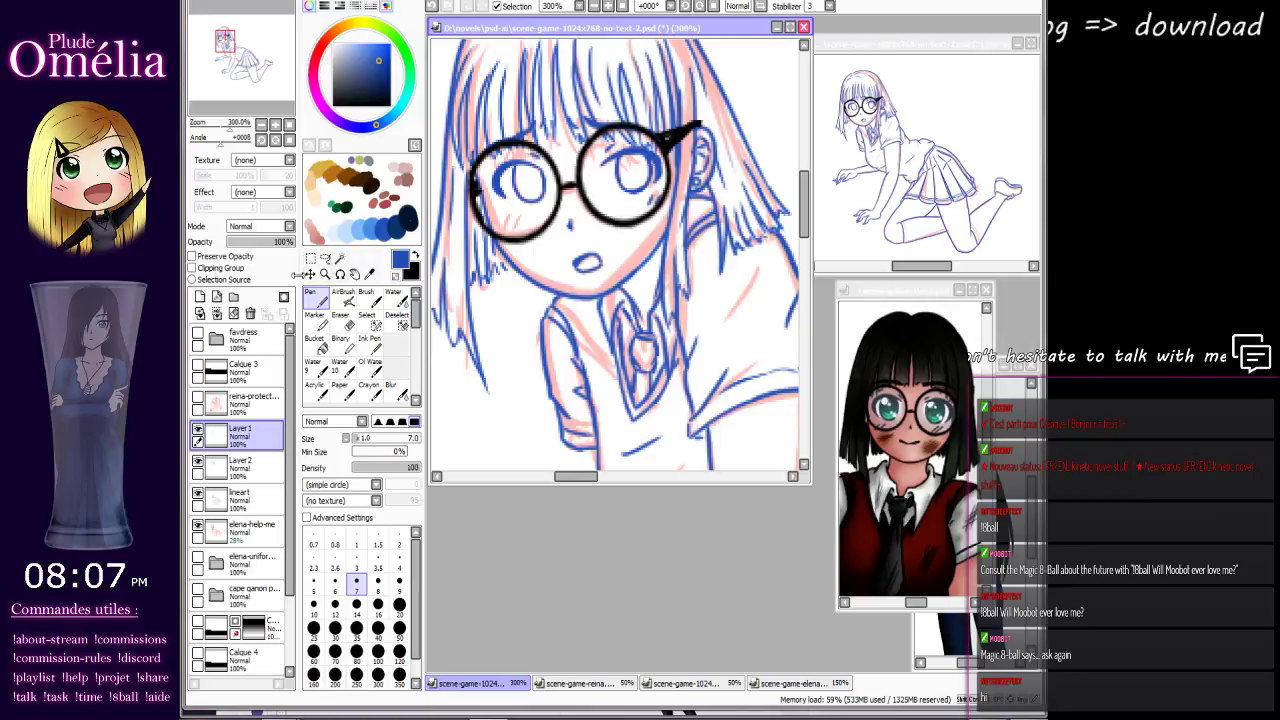
# Transform the glasses on Layer1 slightly to adjust their placement on the face.
pyautogui.hotkey('ctrl', 't')
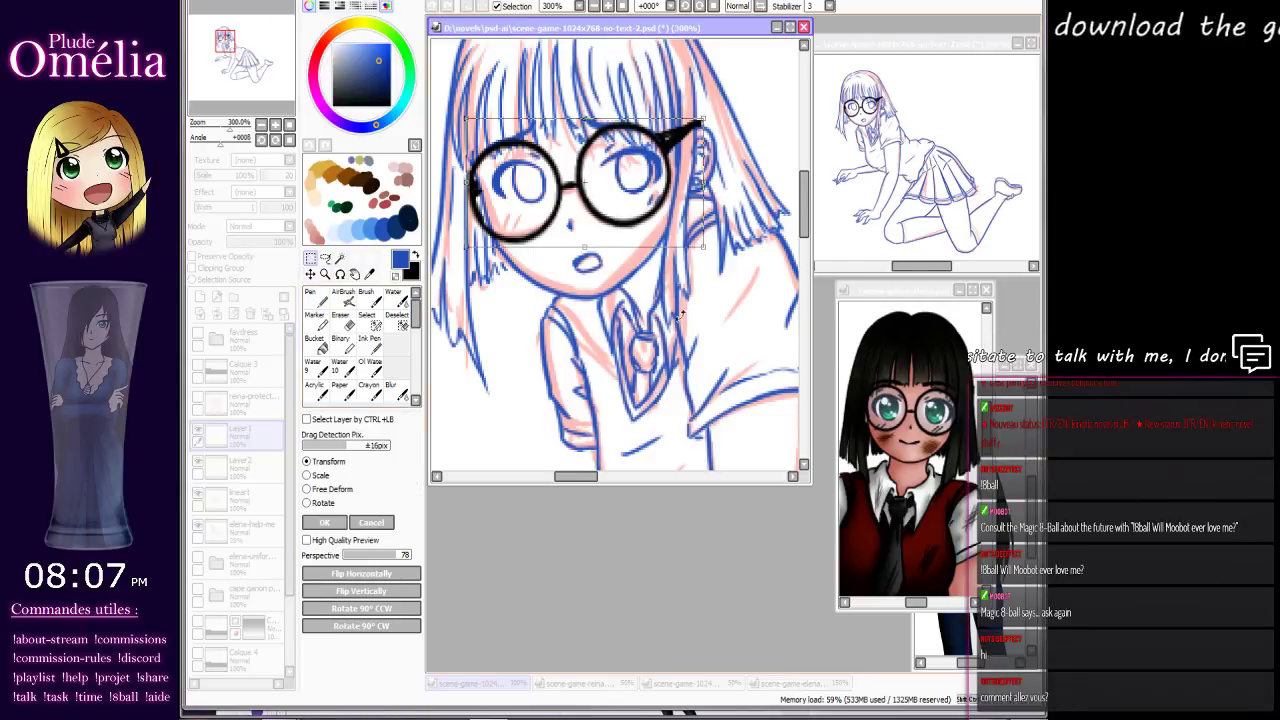
pyautogui.moveTo(680, 316); pyautogui.dragTo(685, 308)
pyautogui.press('Return')
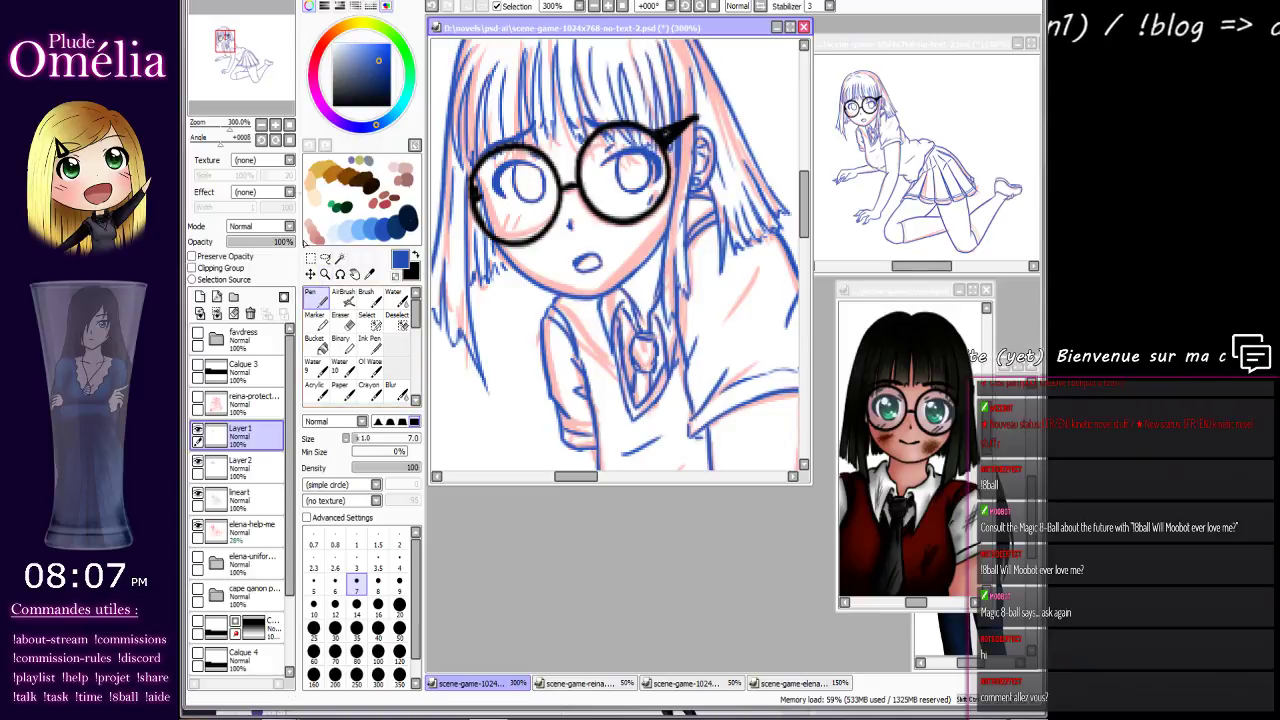
# Lower the opacity of the glasses layer to 47% and hide Layer2 and the lineart layer.
pyautogui.click(275, 125)
pyautogui.click(275, 125)
pyautogui.moveTo(553, 253); pyautogui.dragTo(584, 354)
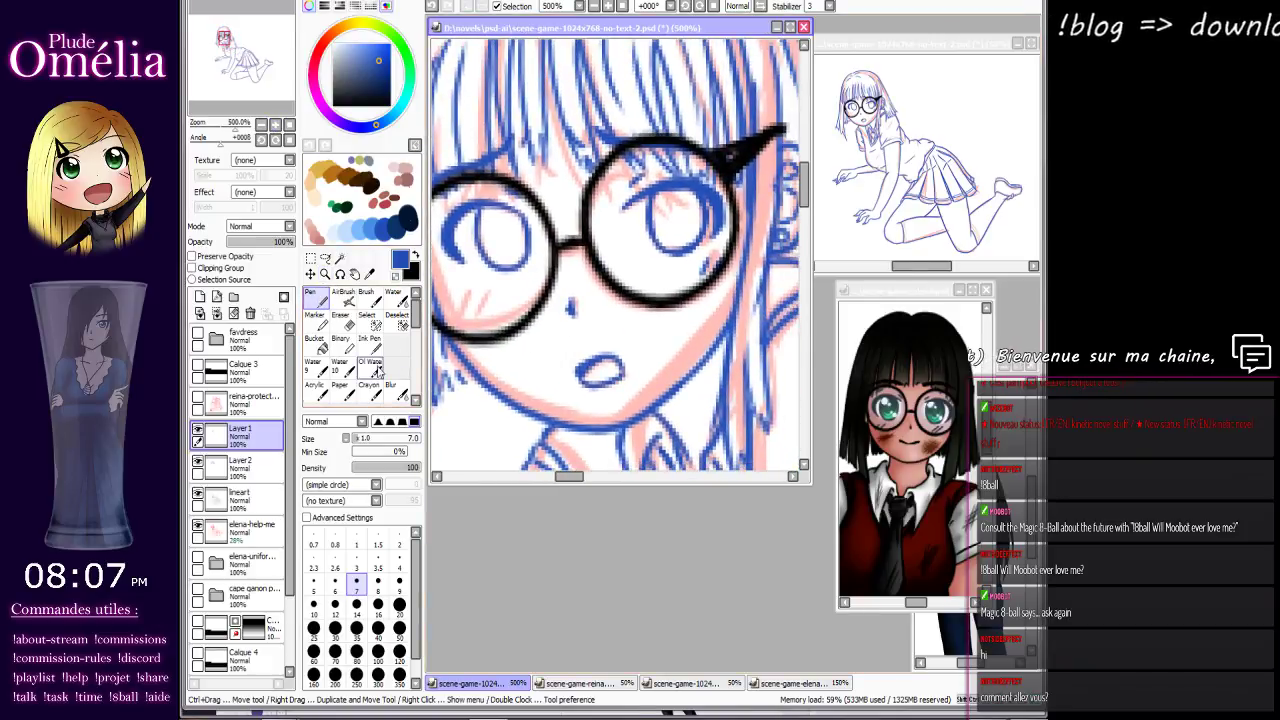
pyautogui.moveTo(252, 243); pyautogui.dragTo(260, 243)
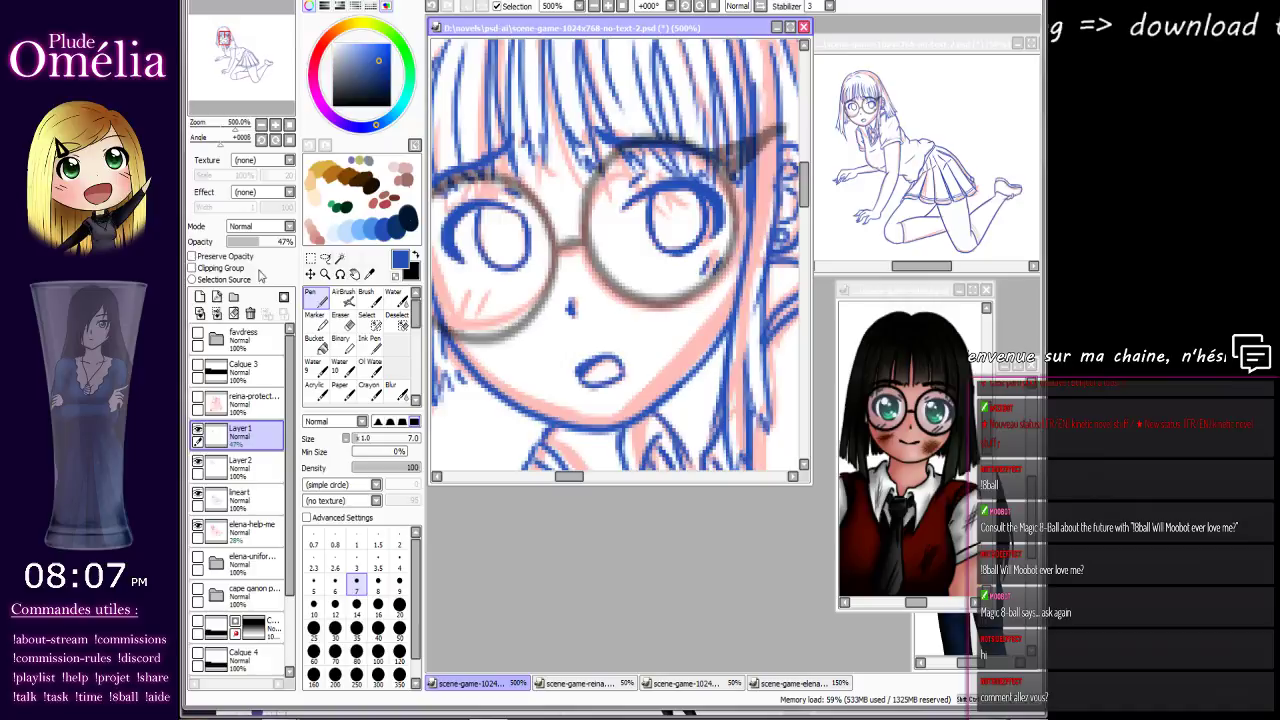
pyautogui.click(198, 461)
pyautogui.click(198, 493)
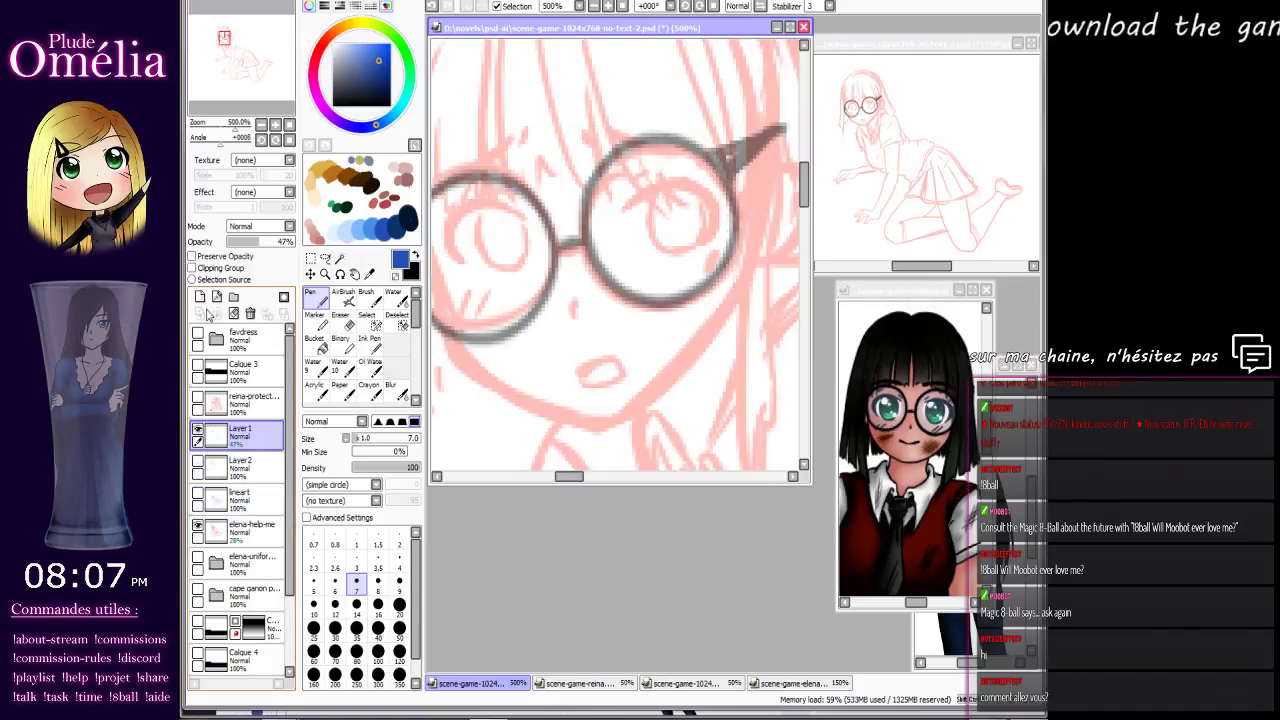
# Add a new empty layer above the faded glasses layer.
pyautogui.click(201, 298)
pyautogui.click(197, 463)
pyautogui.click(197, 463)
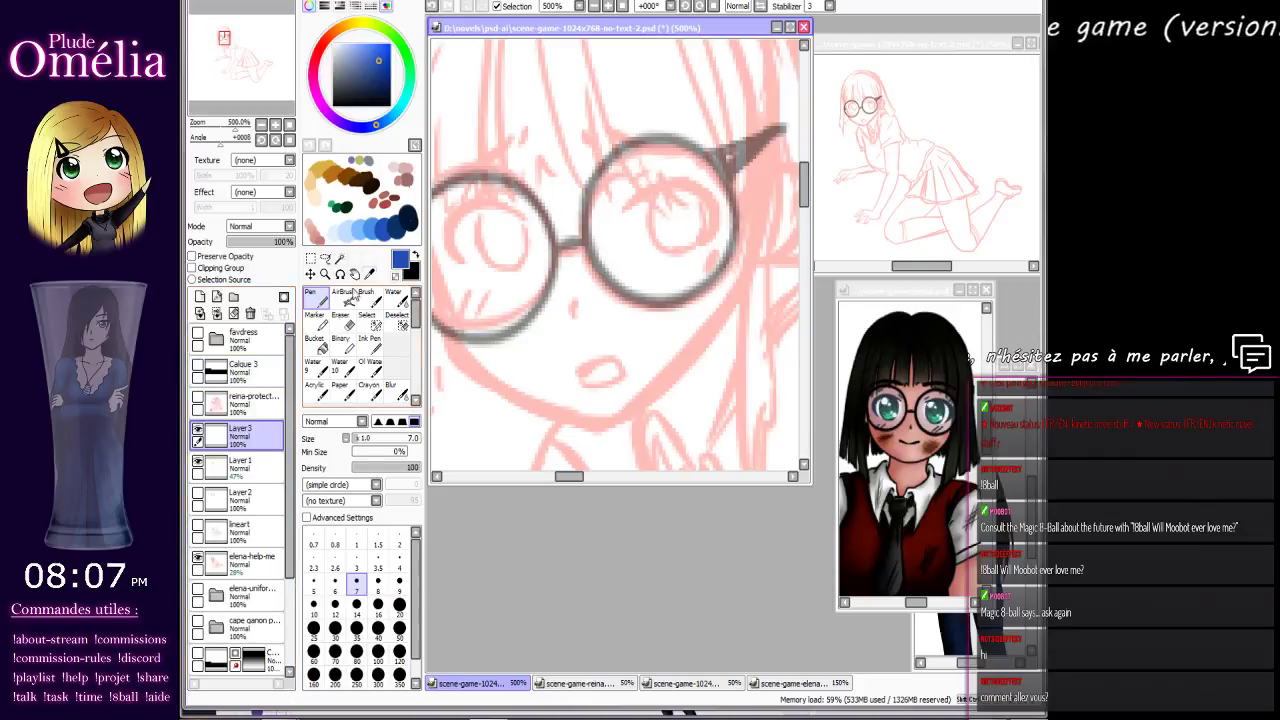
pyautogui.moveTo(586, 260); pyautogui.dragTo(520, 319)
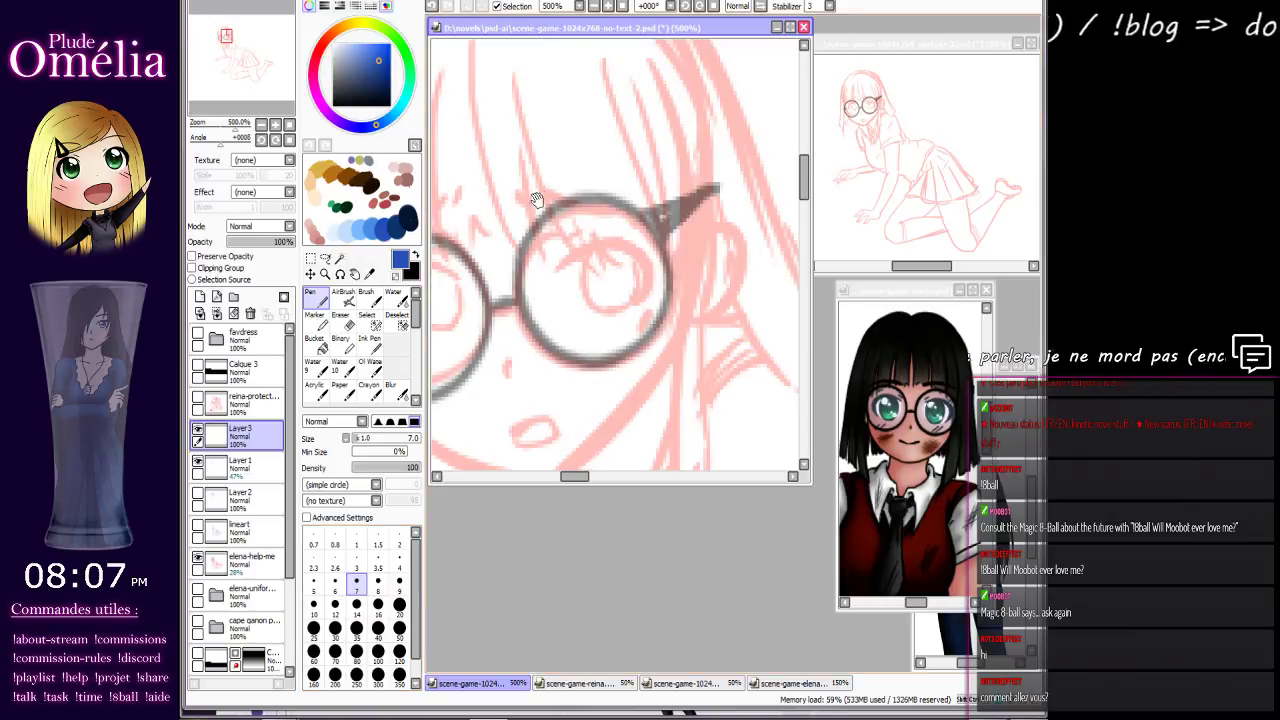
pyautogui.moveTo(472, 258); pyautogui.dragTo(502, 203)
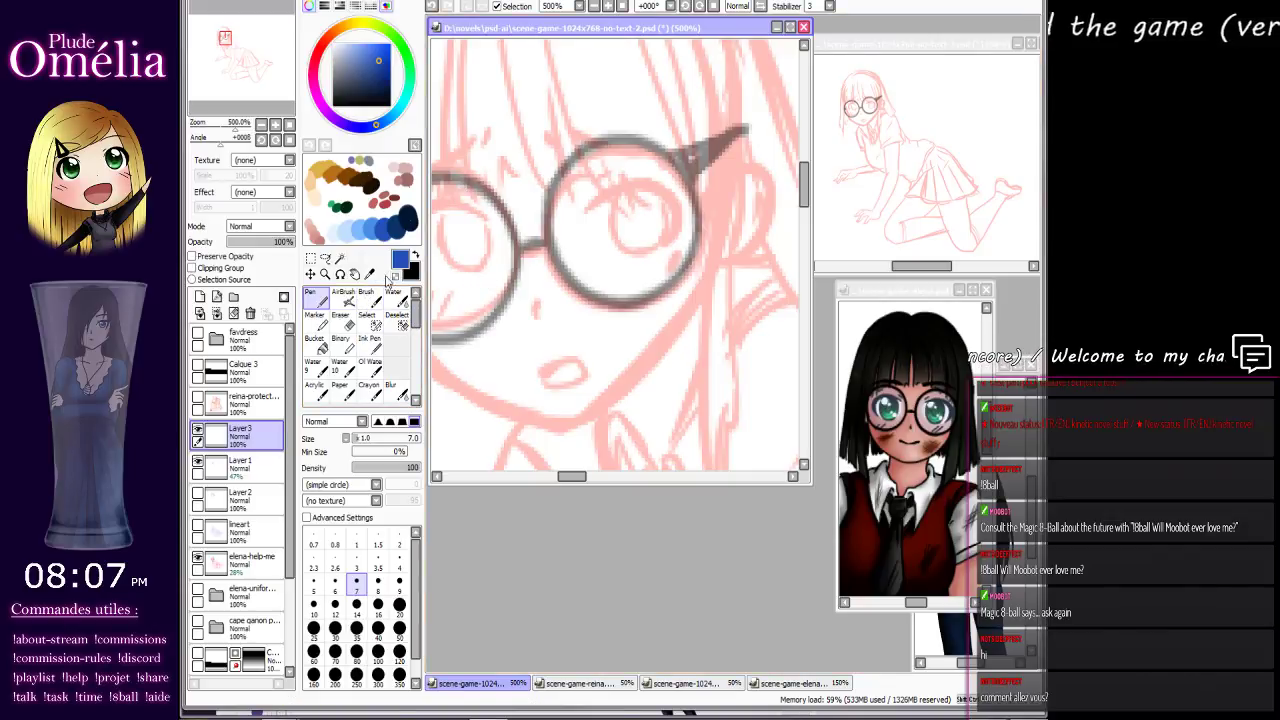
pyautogui.click(198, 428)
pyautogui.click(198, 430)
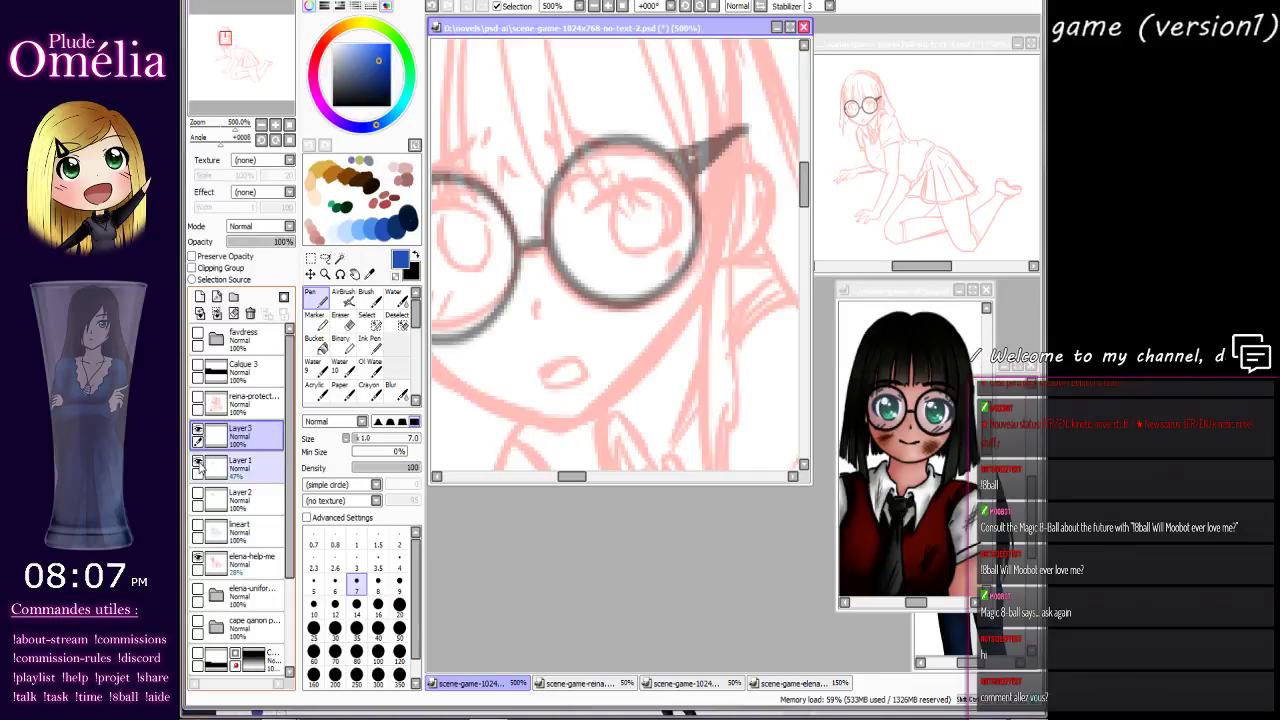
pyautogui.moveTo(578, 192); pyautogui.dragTo(620, 216)
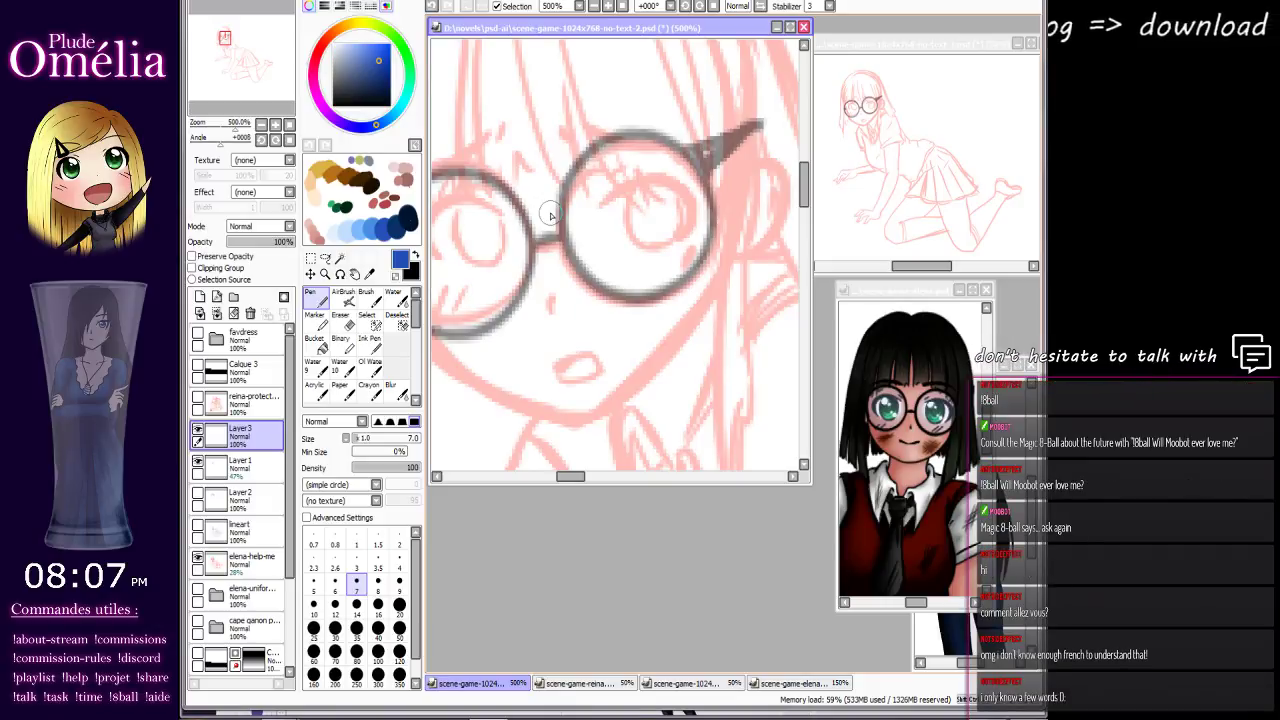
pyautogui.moveTo(566, 188); pyautogui.dragTo(516, 228)
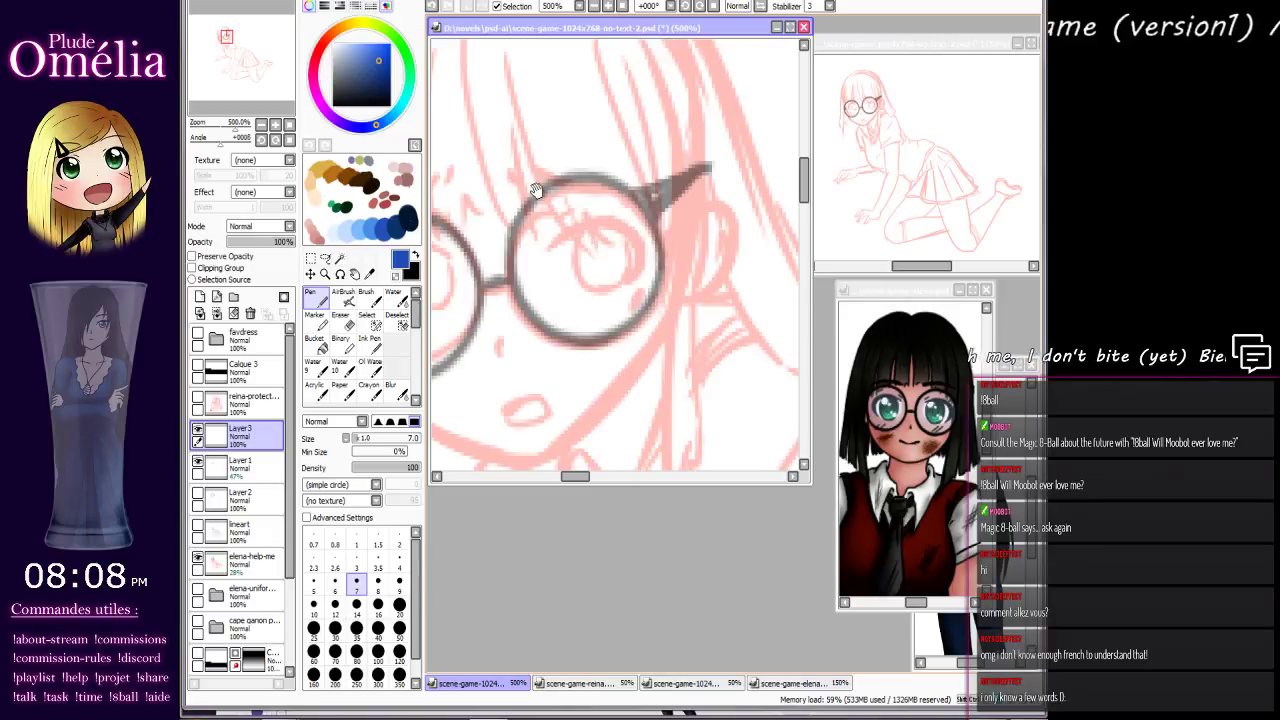
pyautogui.moveTo(553, 178)
pyautogui.mouseDown()
pyautogui.moveTo(586, 132)
pyautogui.moveTo(537, 178)
pyautogui.mouseUp()
pyautogui.hotkey('ctrl', 'z')
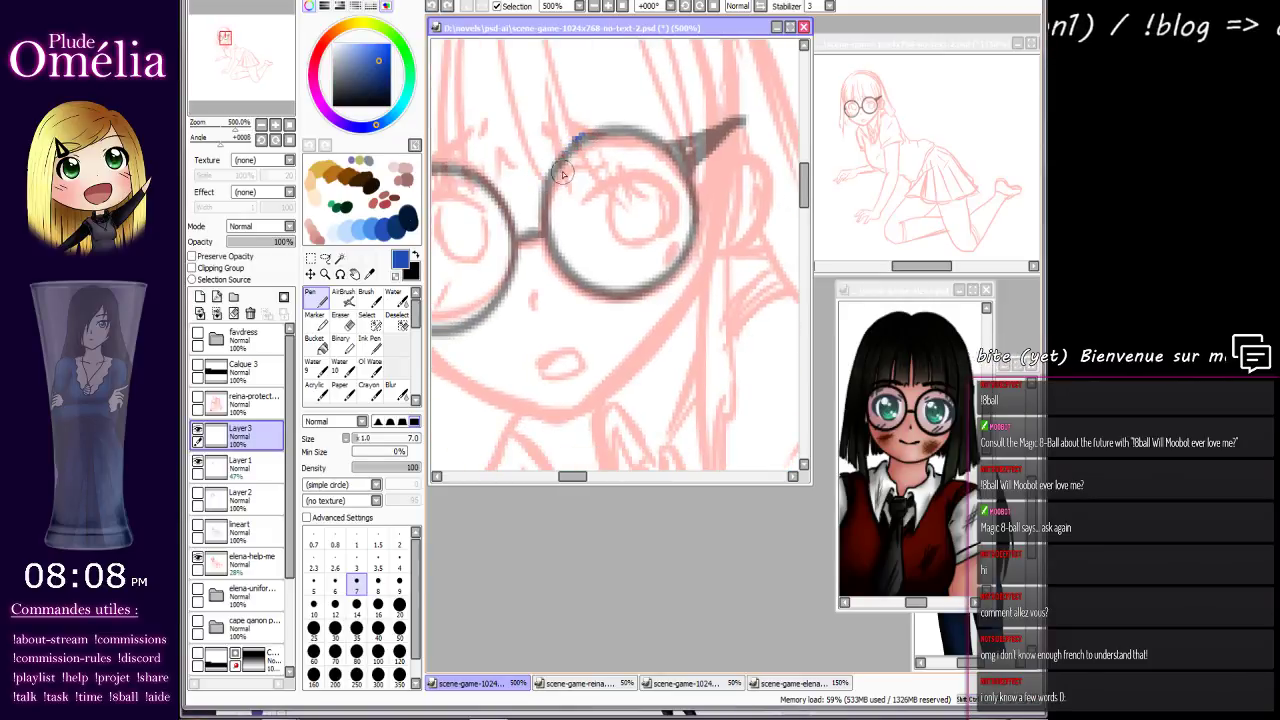
pyautogui.moveTo(543, 215)
pyautogui.mouseDown()
pyautogui.moveTo(560, 158)
pyautogui.moveTo(605, 131)
pyautogui.moveTo(655, 130)
pyautogui.mouseUp()
pyautogui.hotkey('ctrl', 'z')
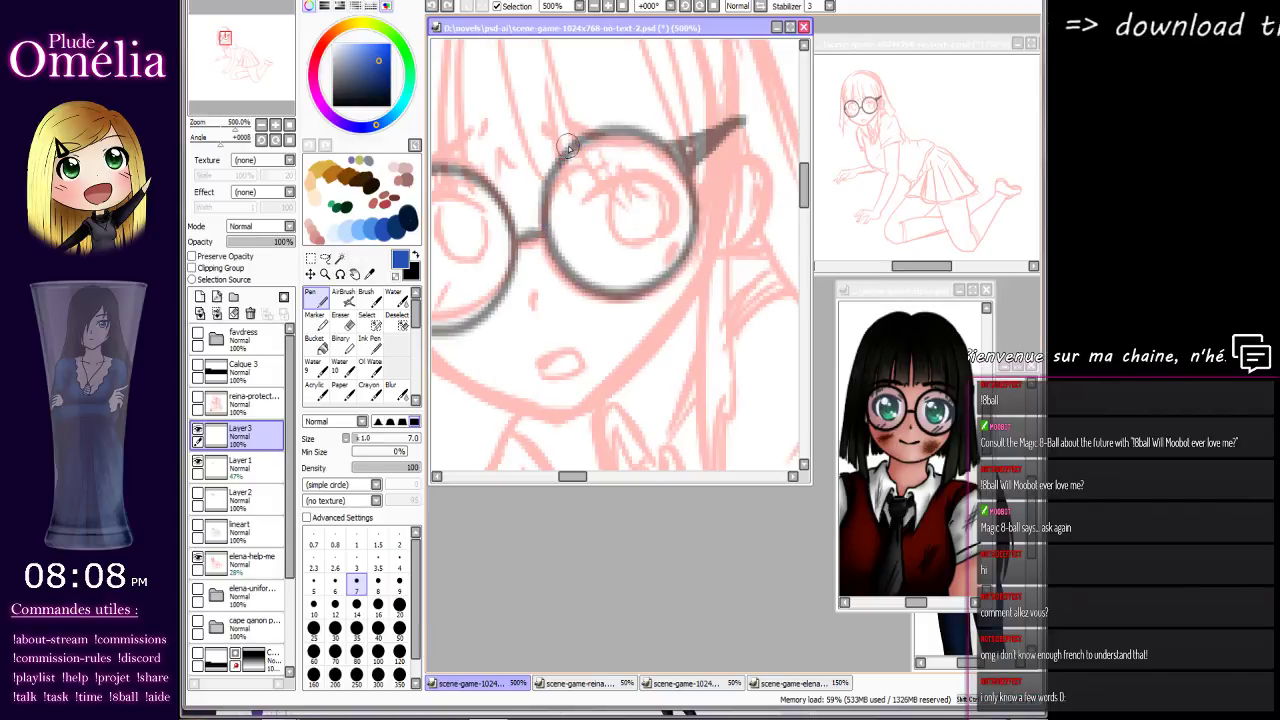
# Trace the round frame of the right lens in blue over the faded glasses with the size 7 Pen.
pyautogui.moveTo(572, 142)
pyautogui.mouseDown()
pyautogui.moveTo(541, 228)
pyautogui.moveTo(598, 292)
pyautogui.moveTo(635, 292)
pyautogui.moveTo(675, 266)
pyautogui.moveTo(690, 220)
pyautogui.moveTo(670, 165)
pyautogui.moveTo(635, 130)
pyautogui.moveTo(575, 145)
pyautogui.moveTo(566, 180)
pyautogui.moveTo(568, 148)
pyautogui.moveTo(561, 163)
pyautogui.moveTo(600, 131)
pyautogui.moveTo(650, 133)
pyautogui.moveTo(690, 180)
pyautogui.moveTo(692, 250)
pyautogui.moveTo(660, 287)
pyautogui.moveTo(620, 297)
pyautogui.mouseUp()
pyautogui.hotkey('ctrl', 'z')
pyautogui.hotkey('ctrl', 'z')
pyautogui.moveTo(558, 158)
pyautogui.mouseDown()
pyautogui.moveTo(537, 220)
pyautogui.moveTo(582, 288)
pyautogui.moveTo(610, 300)
pyautogui.moveTo(655, 275)
pyautogui.moveTo(632, 277)
pyautogui.moveTo(720, 275)
pyautogui.mouseUp()
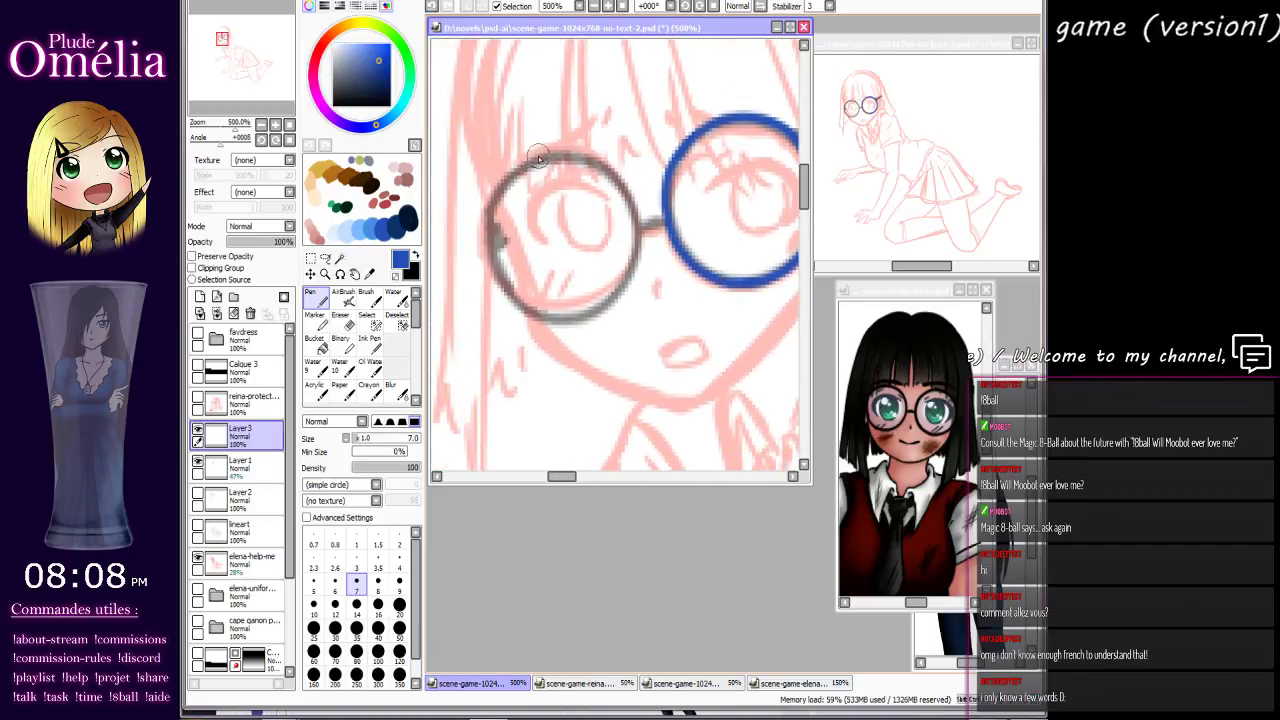
# Trace the round frame of the left lens and the bridge joining both lenses in blue.
pyautogui.moveTo(545, 157)
pyautogui.mouseDown()
pyautogui.moveTo(508, 180)
pyautogui.moveTo(496, 237)
pyautogui.moveTo(487, 198)
pyautogui.moveTo(563, 153)
pyautogui.moveTo(597, 162)
pyautogui.moveTo(640, 255)
pyautogui.moveTo(614, 303)
pyautogui.moveTo(568, 325)
pyautogui.moveTo(510, 300)
pyautogui.mouseUp()
pyautogui.hotkey('ctrl', 'z')
pyautogui.moveTo(488, 232)
pyautogui.mouseDown()
pyautogui.moveTo(527, 313)
pyautogui.moveTo(596, 334)
pyautogui.moveTo(574, 312)
pyautogui.moveTo(560, 245)
pyautogui.mouseUp()
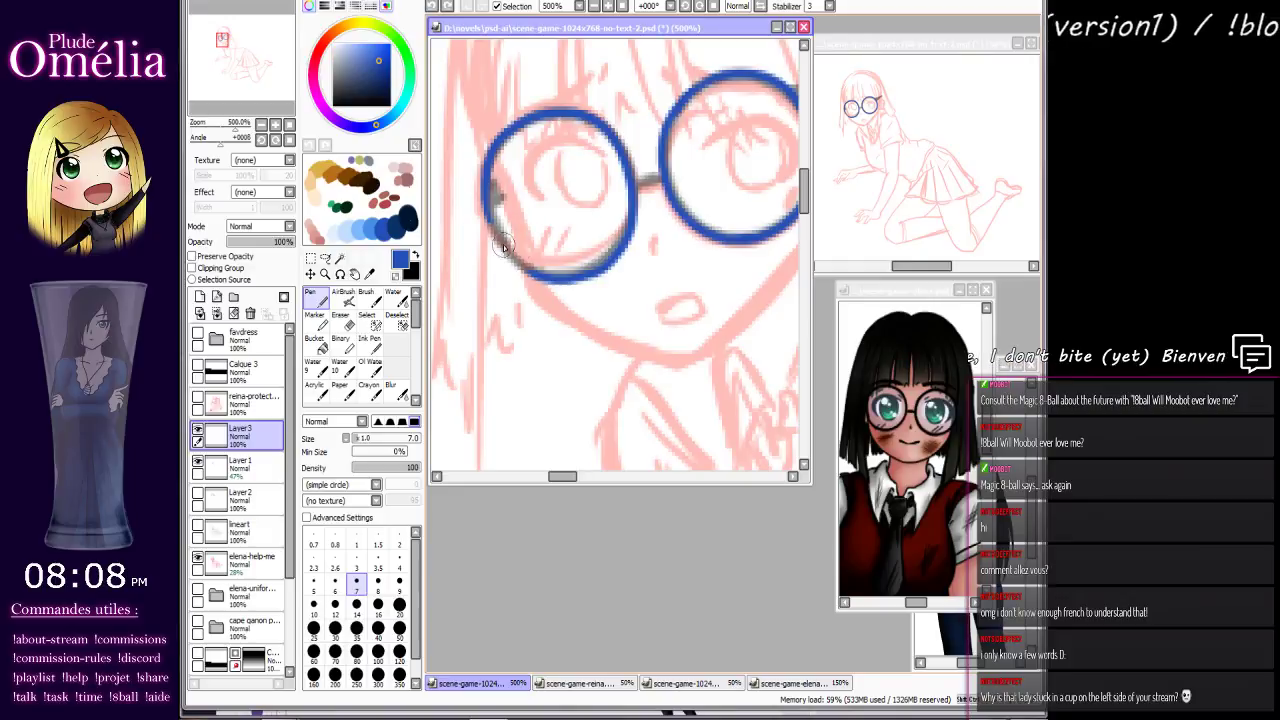
pyautogui.moveTo(485, 195)
pyautogui.mouseDown()
pyautogui.moveTo(507, 155)
pyautogui.moveTo(506, 199)
pyautogui.moveTo(552, 236)
pyautogui.mouseUp()
pyautogui.hotkey('ctrl', 'z')
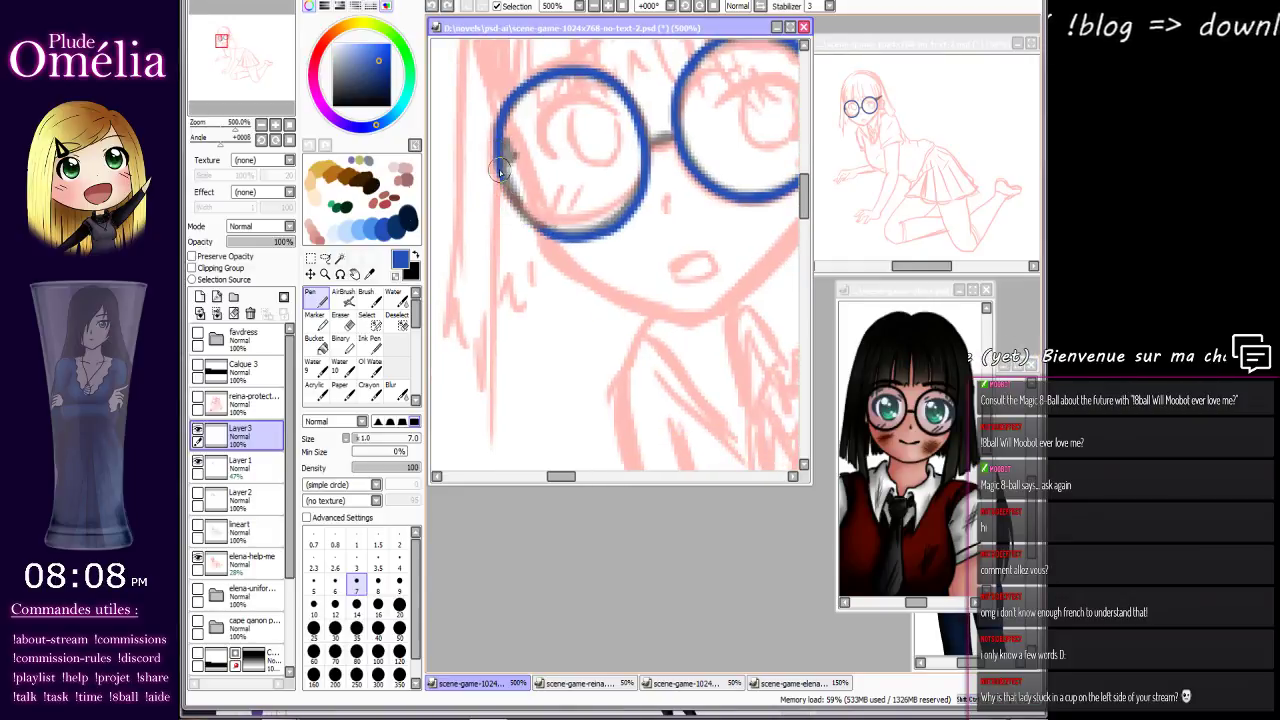
pyautogui.moveTo(500, 172)
pyautogui.mouseDown()
pyautogui.moveTo(515, 210)
pyautogui.moveTo(562, 250)
pyautogui.mouseUp()
pyautogui.moveTo(661, 215); pyautogui.dragTo(601, 287)
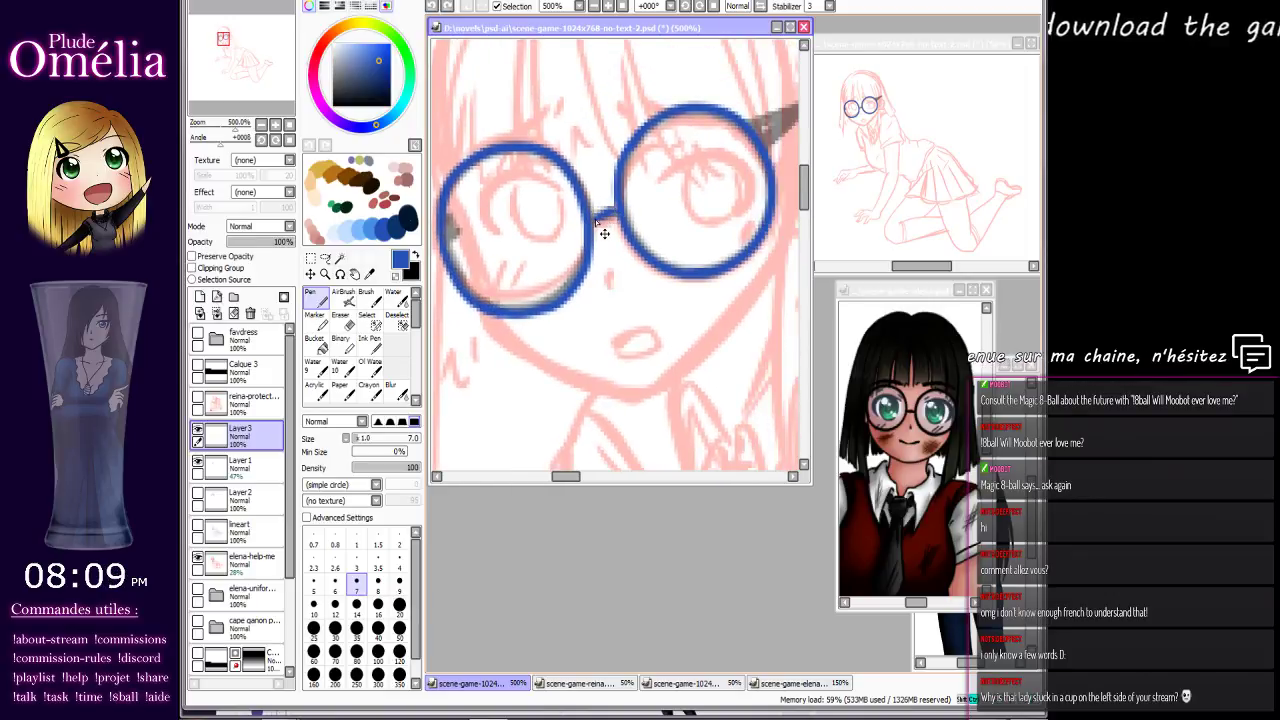
pyautogui.moveTo(592, 222); pyautogui.dragTo(620, 206)
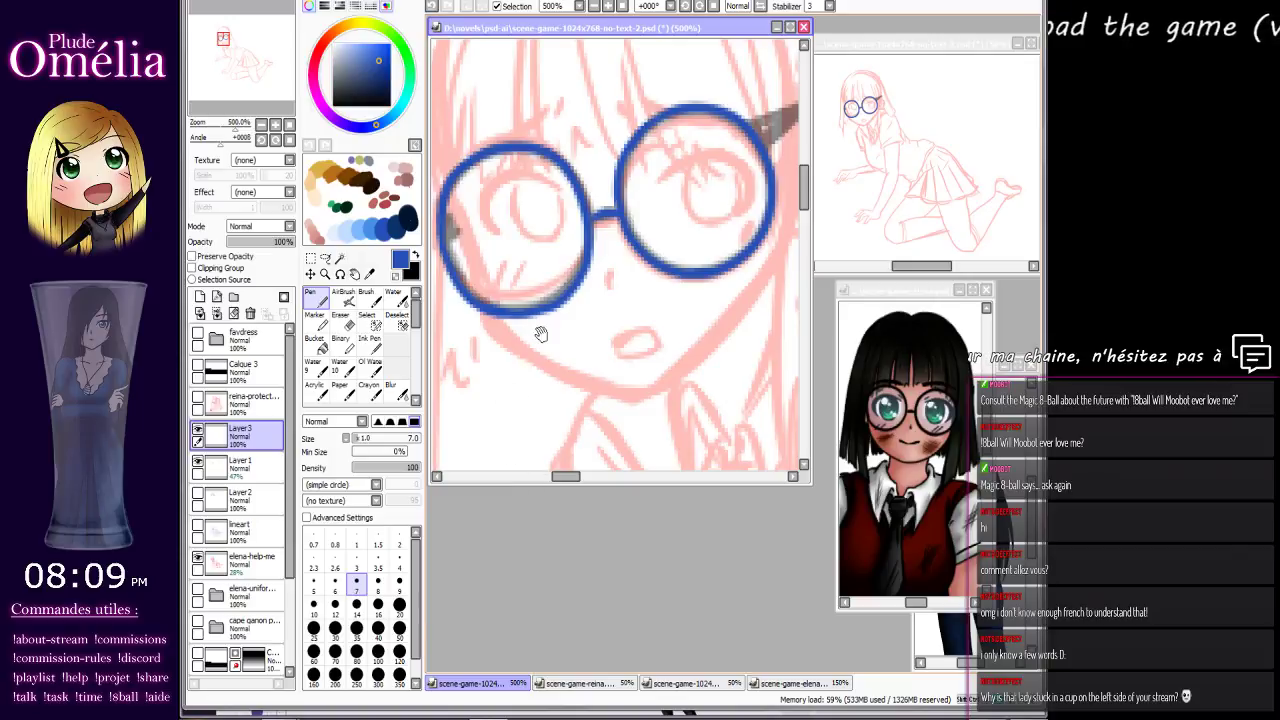
pyautogui.moveTo(540, 335); pyautogui.dragTo(585, 320)
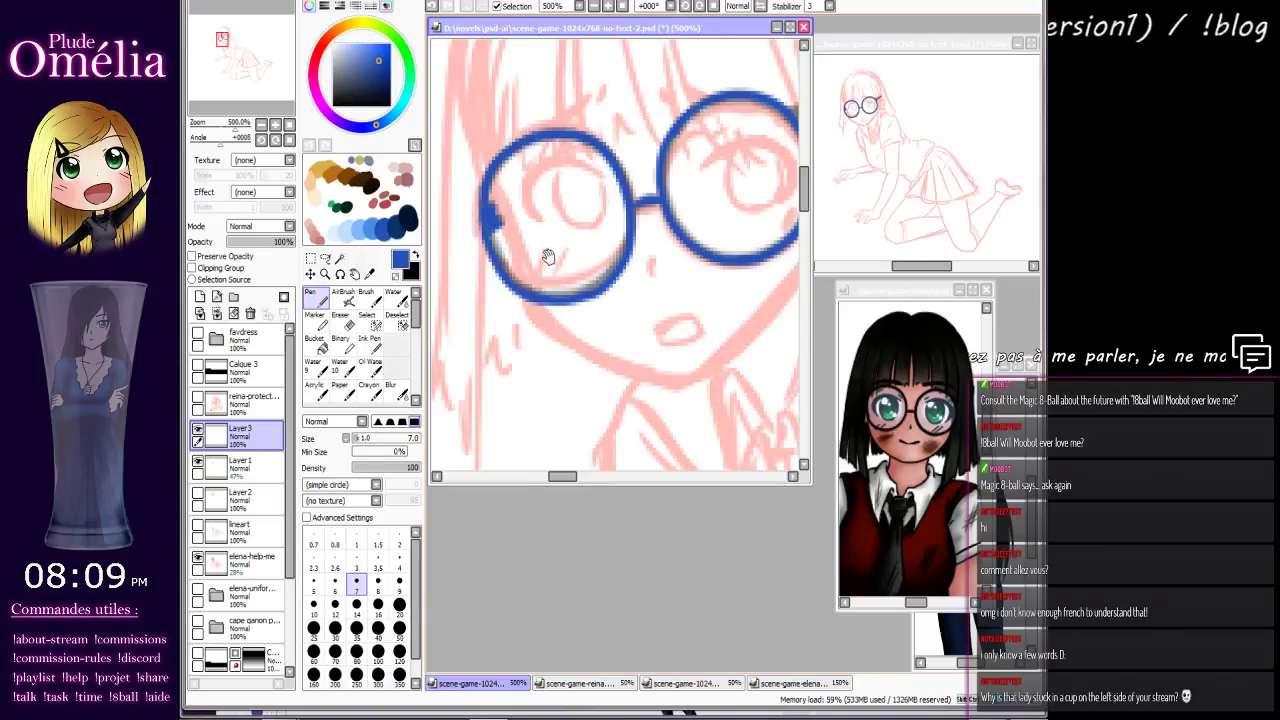
pyautogui.moveTo(692, 185); pyautogui.dragTo(597, 236)
pyautogui.moveTo(674, 187); pyautogui.dragTo(728, 154)
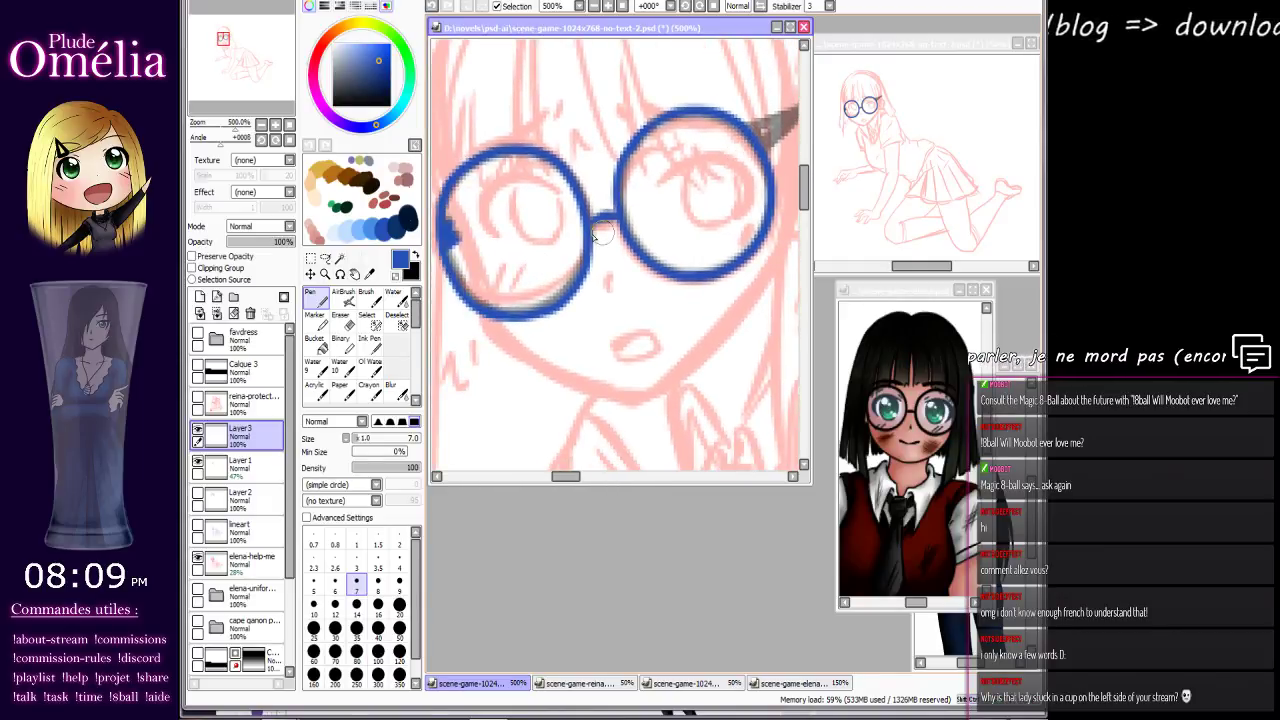
pyautogui.moveTo(715, 233); pyautogui.dragTo(703, 232)
pyautogui.hotkey('ctrl', 'z')
pyautogui.hotkey('ctrl', 'z')
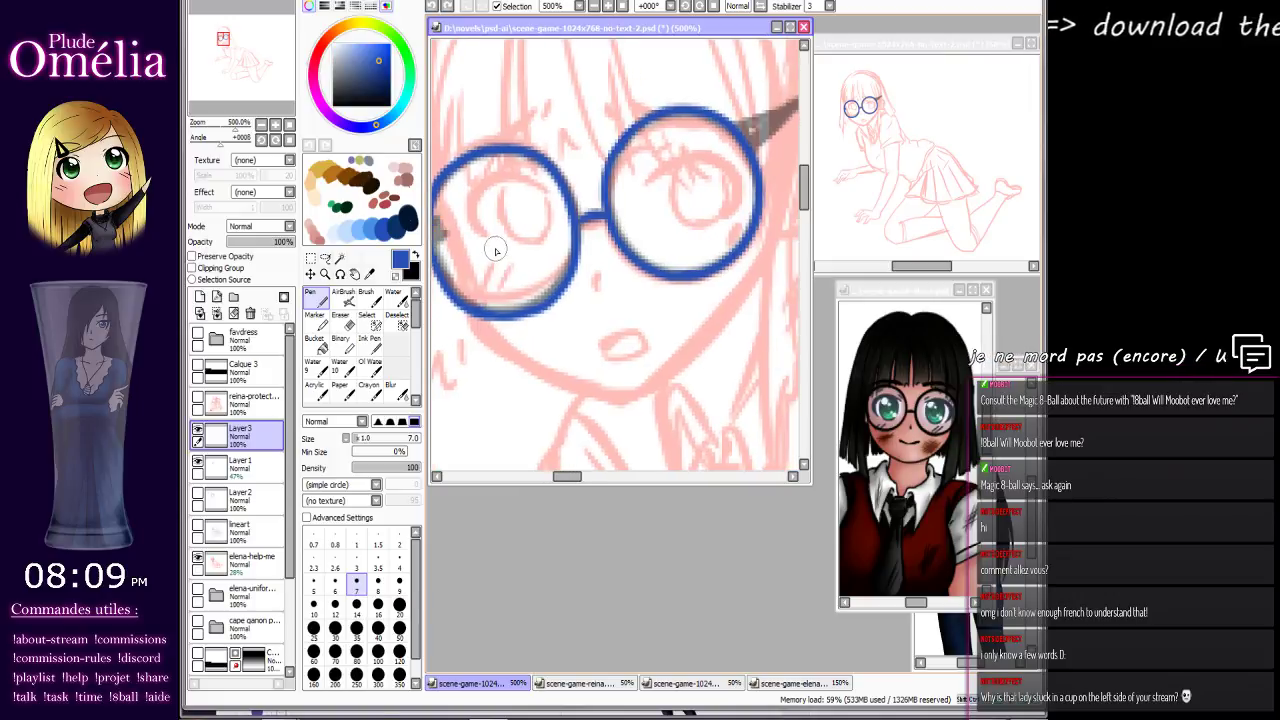
# Draw the small hinge on the left lens's outer edge and the temple arm running from the right lens toward the ear.
pyautogui.moveTo(491, 252); pyautogui.dragTo(592, 226)
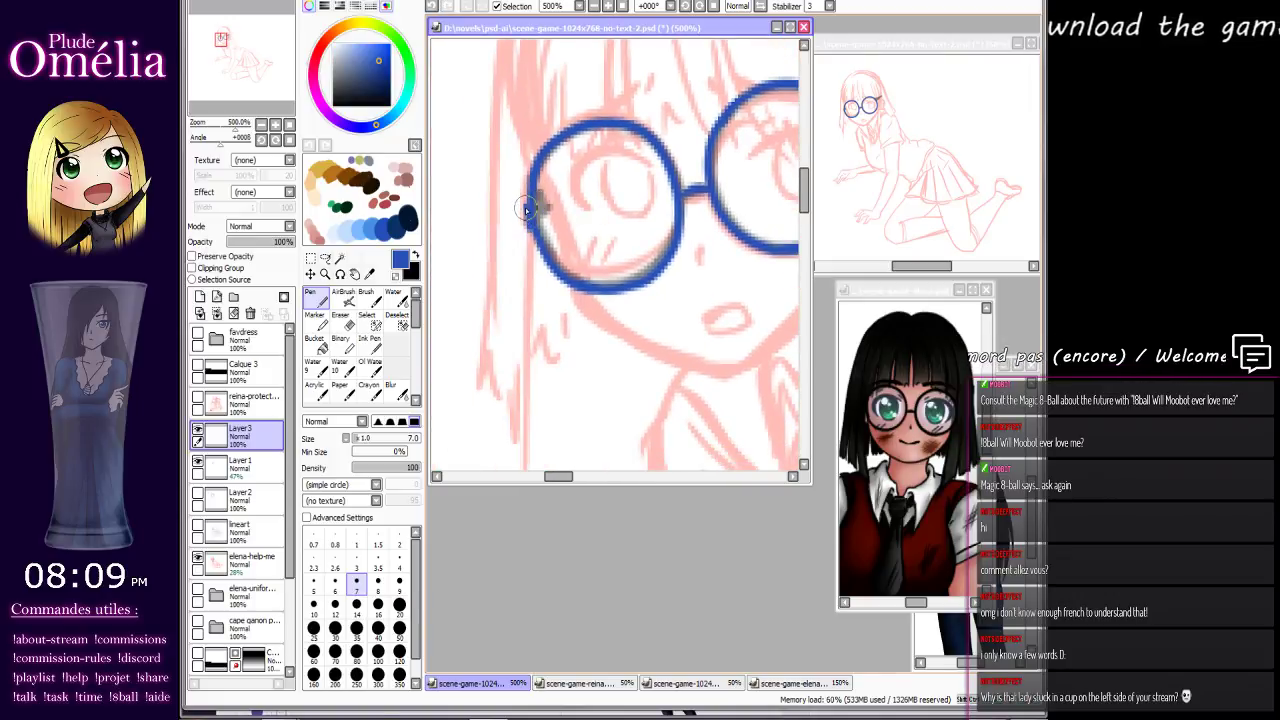
pyautogui.moveTo(528, 206); pyautogui.dragTo(532, 222)
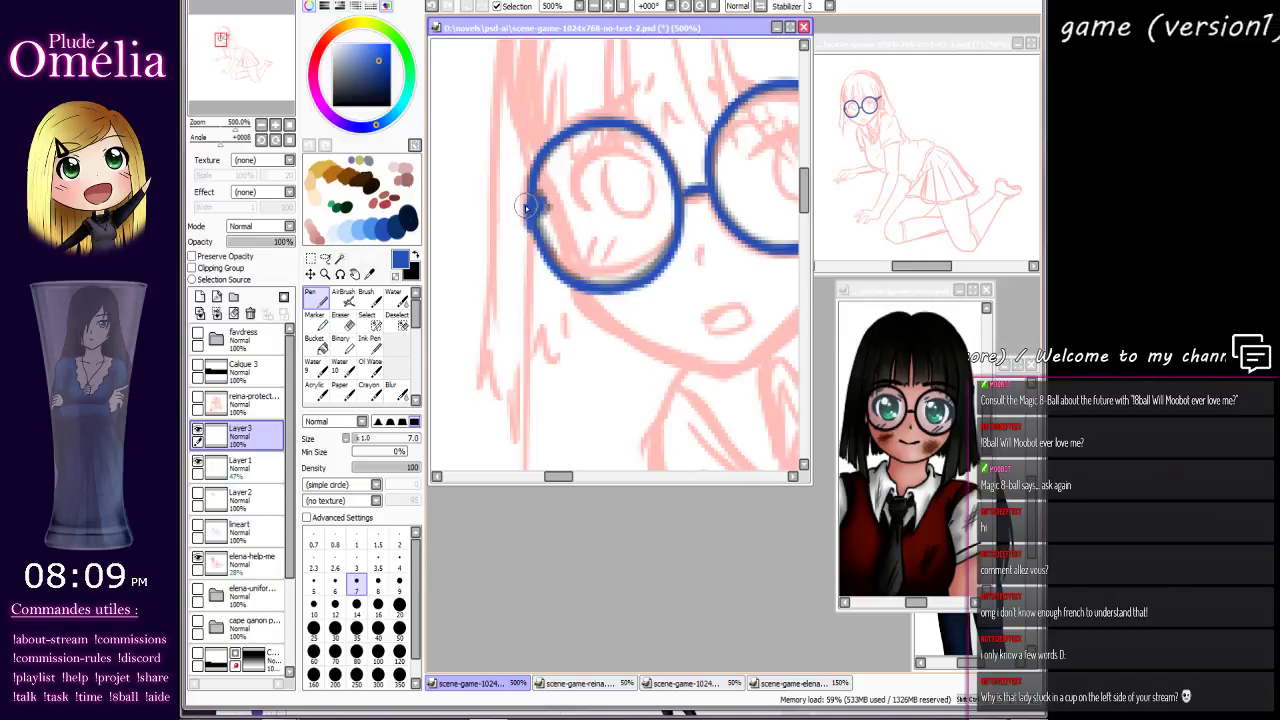
pyautogui.moveTo(658, 242); pyautogui.dragTo(560, 252)
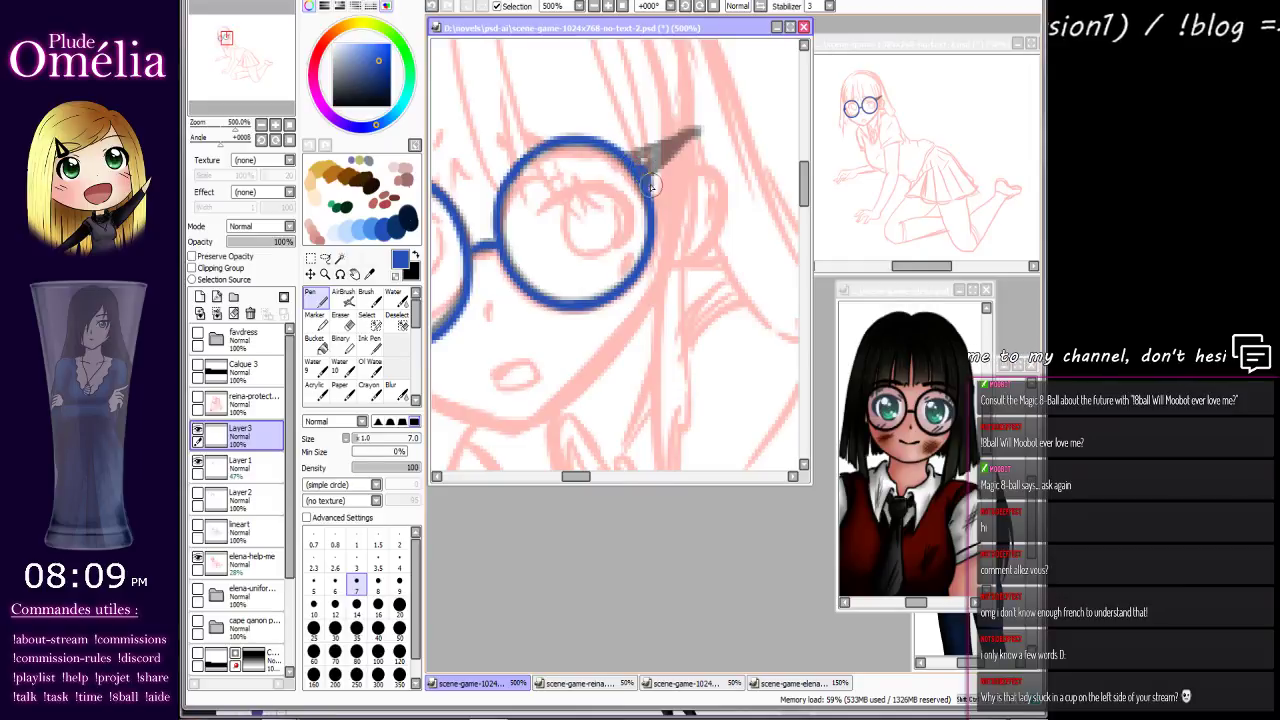
pyautogui.moveTo(648, 172)
pyautogui.mouseDown()
pyautogui.moveTo(698, 162)
pyautogui.moveTo(656, 176)
pyautogui.mouseUp()
pyautogui.moveTo(667, 258); pyautogui.dragTo(647, 300)
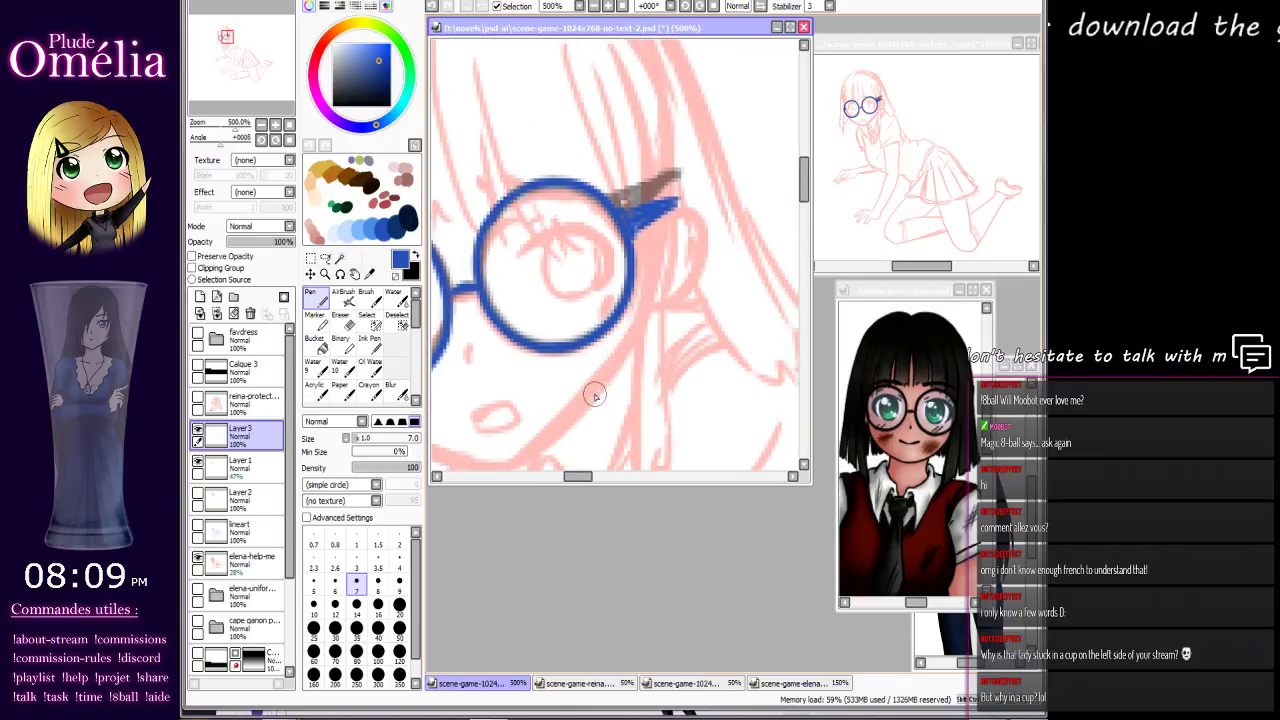
pyautogui.moveTo(597, 395); pyautogui.dragTo(643, 343)
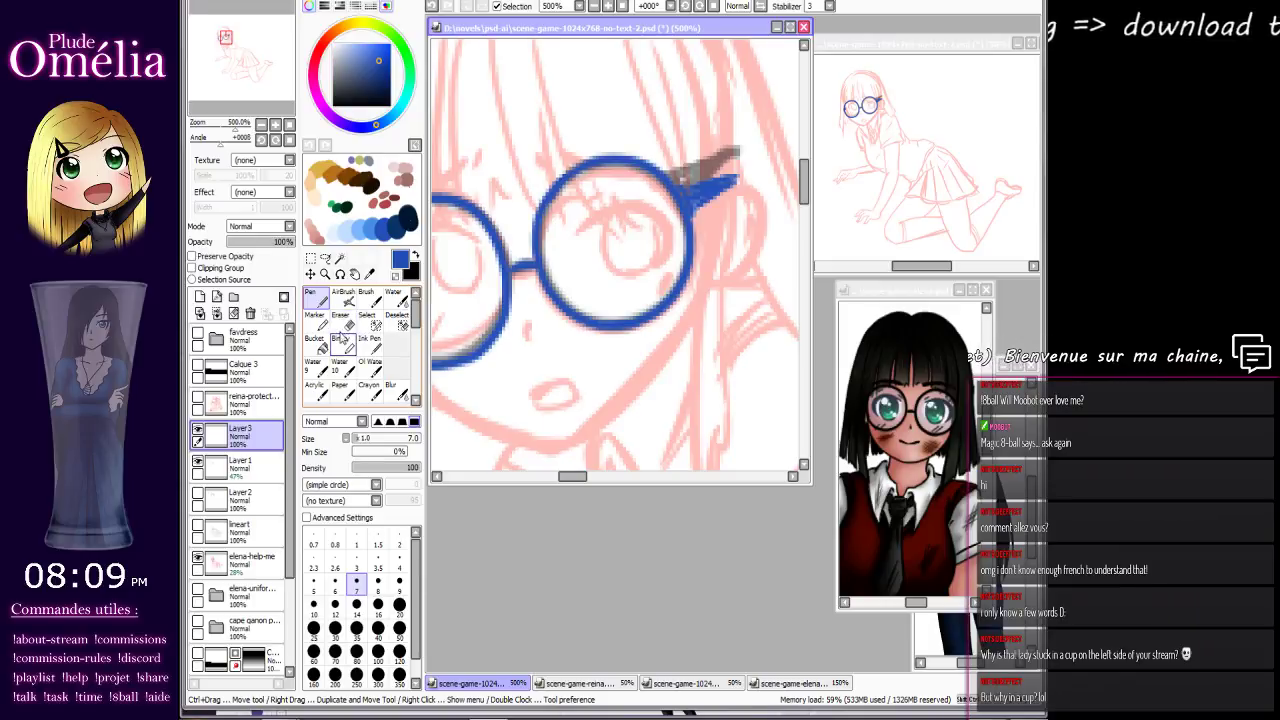
# Hide the old faded glasses on Layer1 and delete that layer.
pyautogui.click(198, 462)
pyautogui.moveTo(257, 303); pyautogui.dragTo(251, 313)
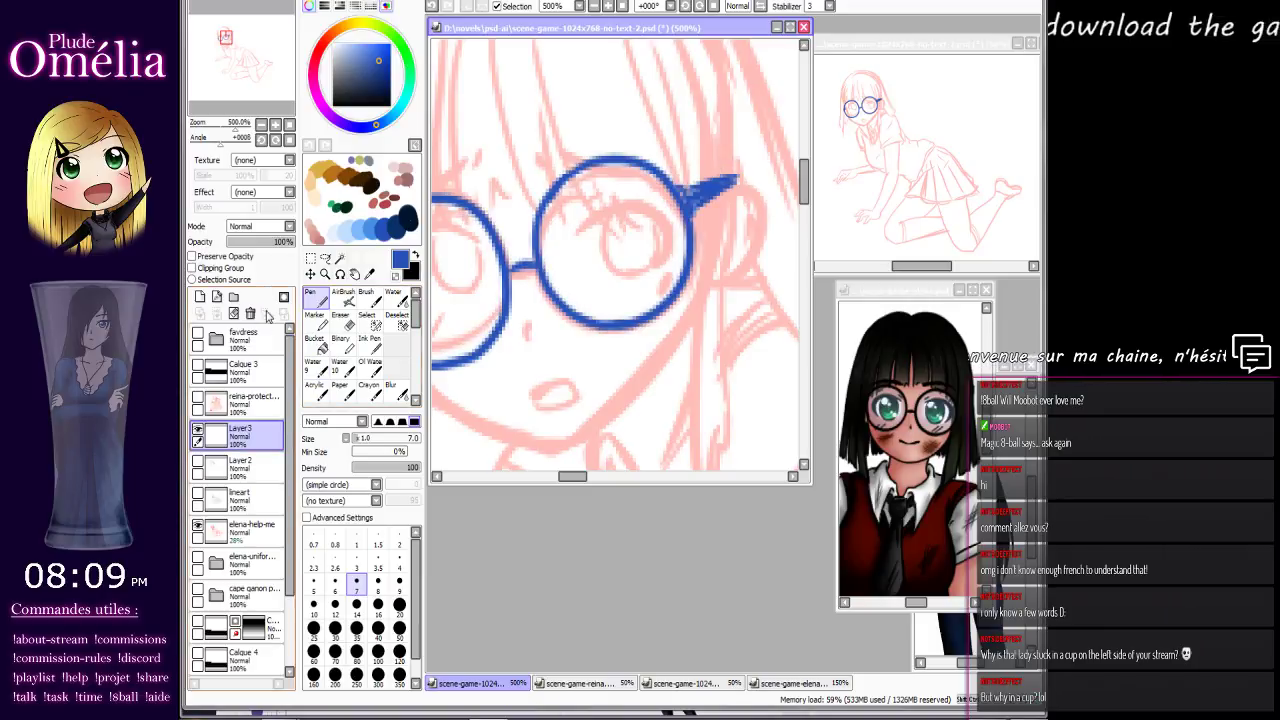
pyautogui.moveTo(607, 269); pyautogui.dragTo(672, 287)
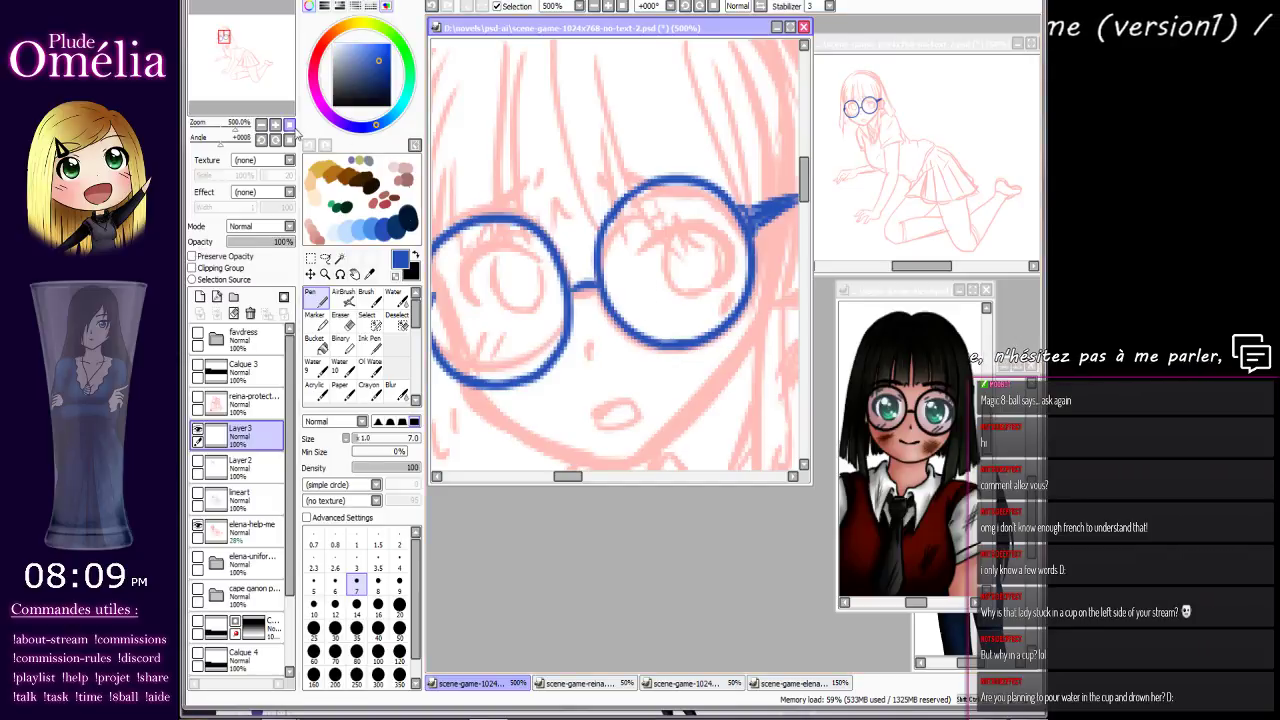
# Examine the redrawn blue glasses against the whole head and again close up on the face.
pyautogui.click(262, 125)
pyautogui.click(262, 125)
pyautogui.click(262, 125)
pyautogui.moveTo(575, 292); pyautogui.dragTo(560, 274)
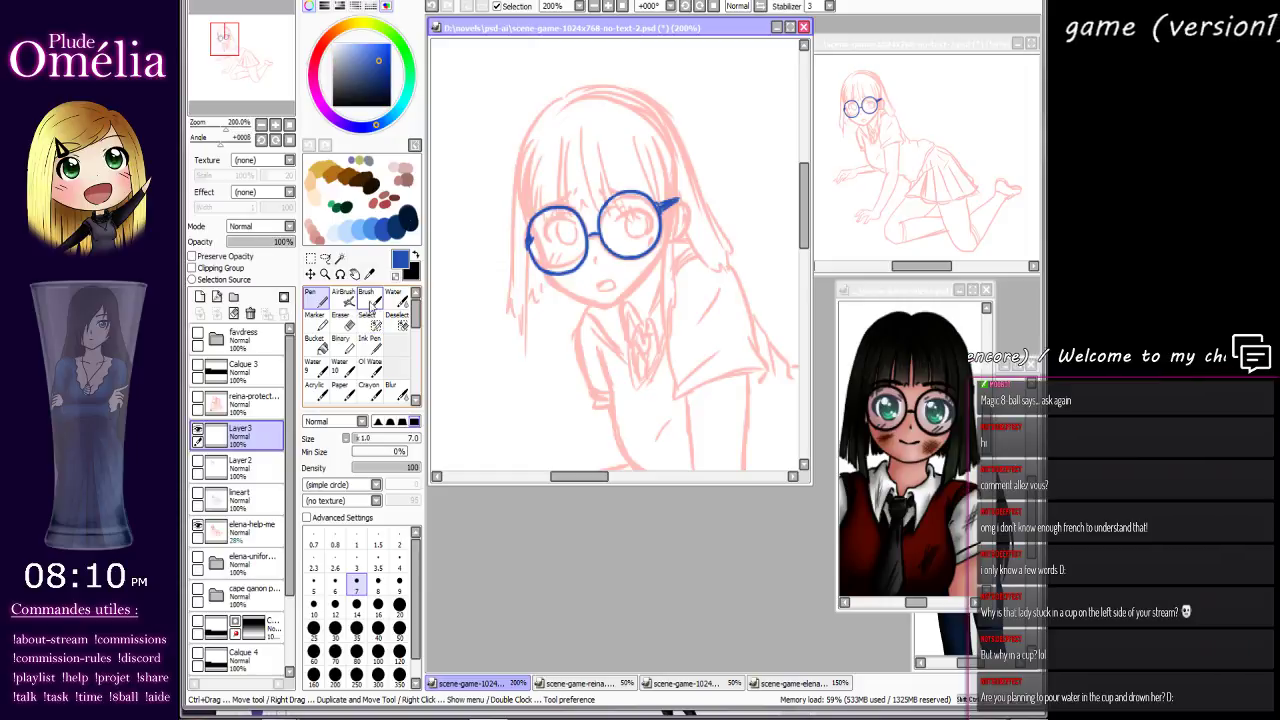
pyautogui.click(275, 125)
pyautogui.click(275, 125)
pyautogui.click(275, 125)
pyautogui.moveTo(568, 248); pyautogui.dragTo(564, 300)
pyautogui.moveTo(470, 343); pyautogui.dragTo(488, 333)
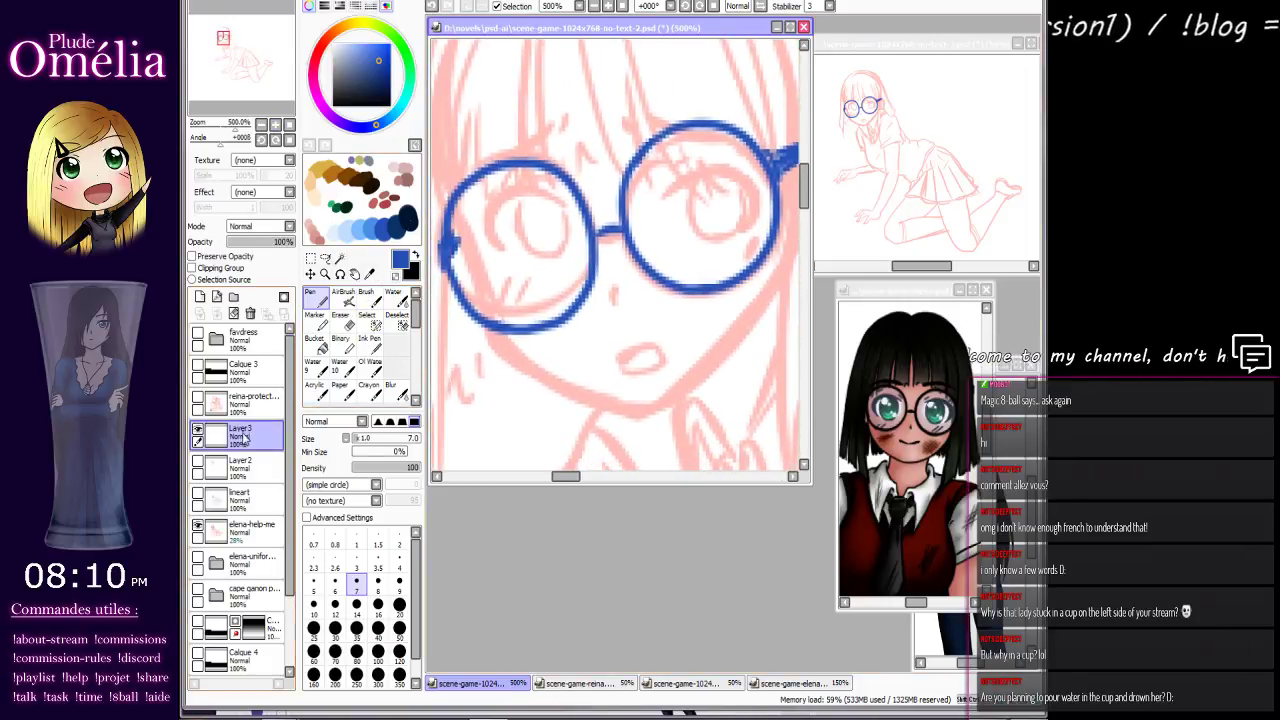
# Delete the blue glasses layer Layer3 and show Layer2 and the lineart layer.
pyautogui.click(250, 313)
pyautogui.click(197, 432)
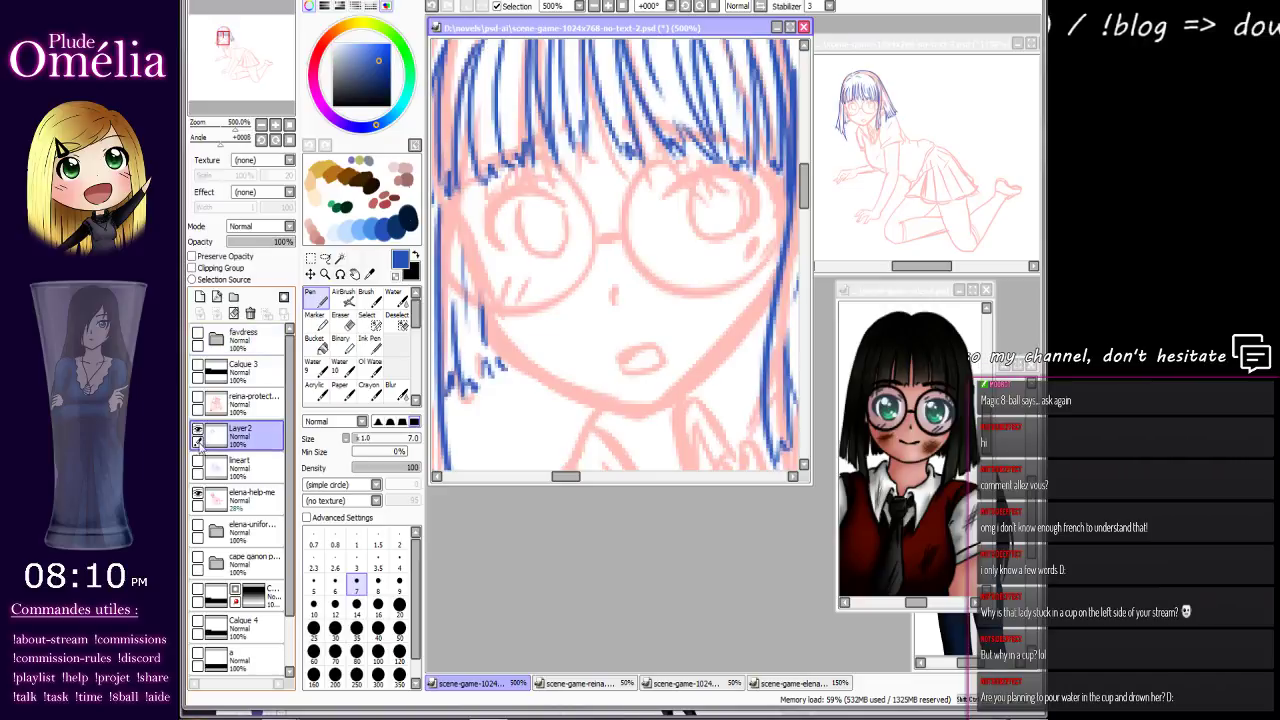
pyautogui.click(198, 463)
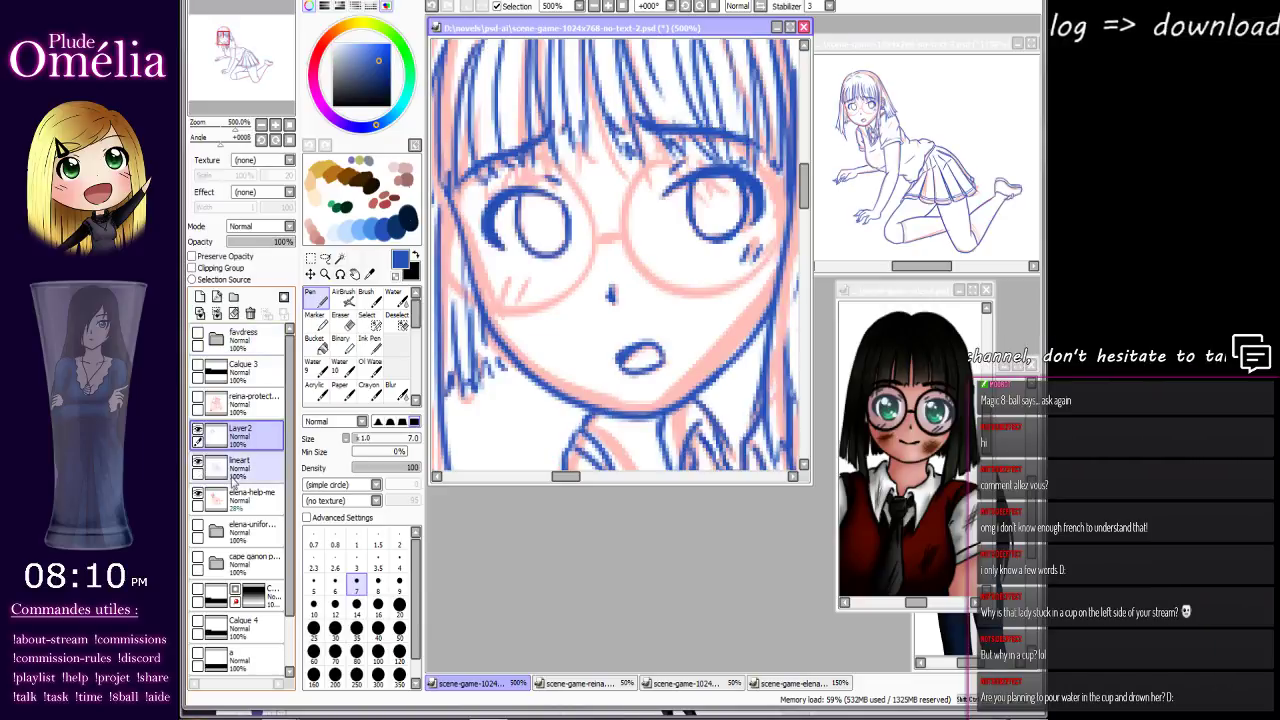
# Undo the two layer deletions, show the older glasses on Layer1 and delete the blue glasses on Layer3.
pyautogui.hotkey('ctrl', 'z')
pyautogui.hotkey('ctrl', 'z')
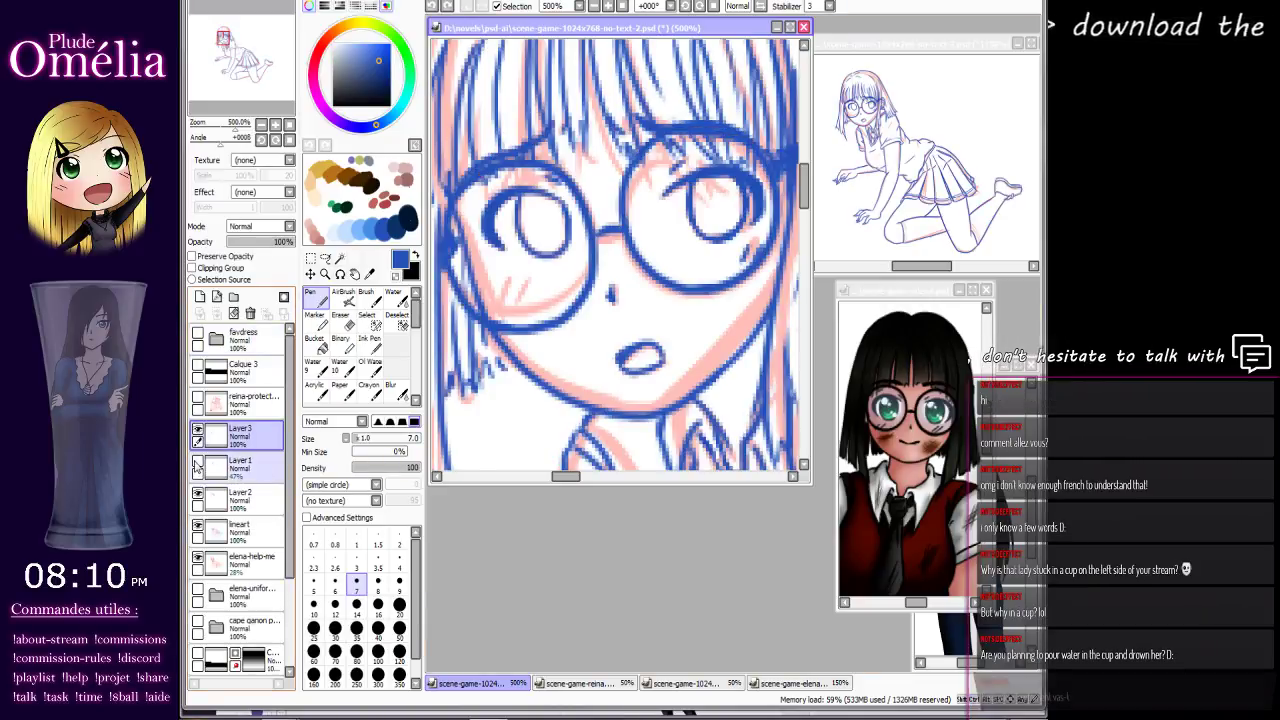
pyautogui.click(198, 462)
pyautogui.click(198, 431)
pyautogui.moveTo(238, 436); pyautogui.dragTo(250, 314)
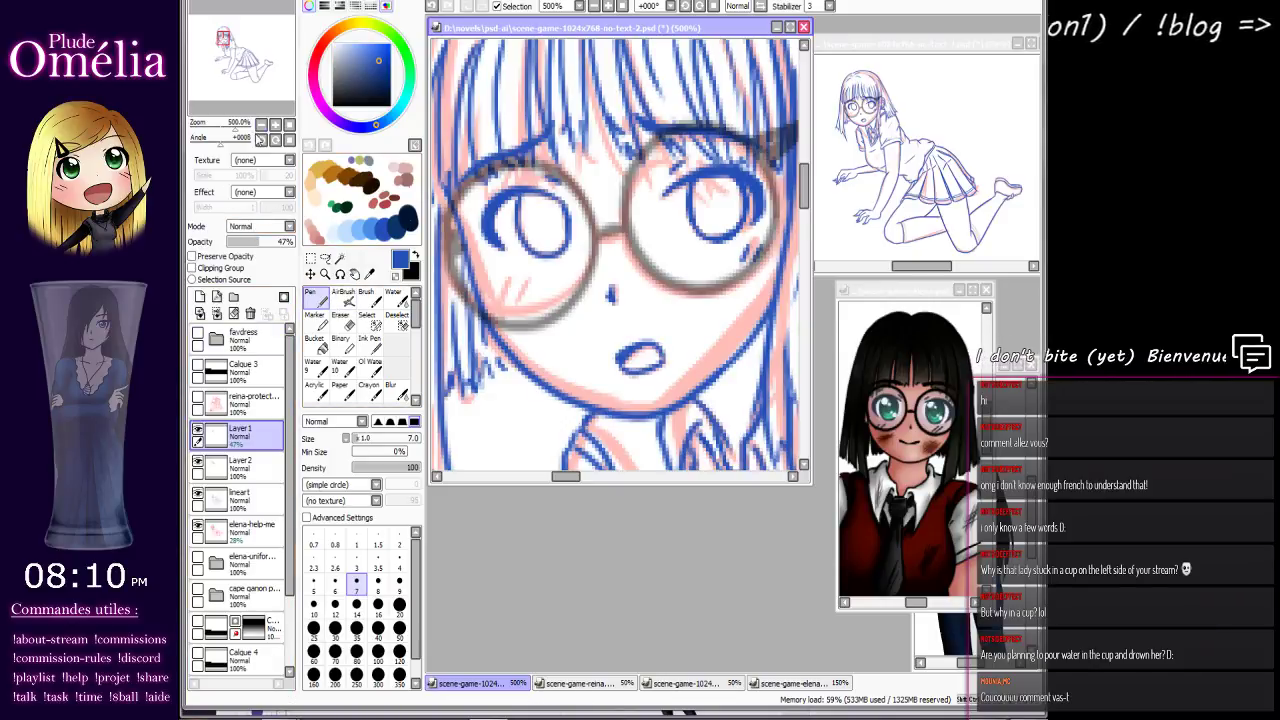
# Set Layer1's opacity to 100% and hide its black glasses after comparing them with the face.
pyautogui.click(261, 126)
pyautogui.click(261, 126)
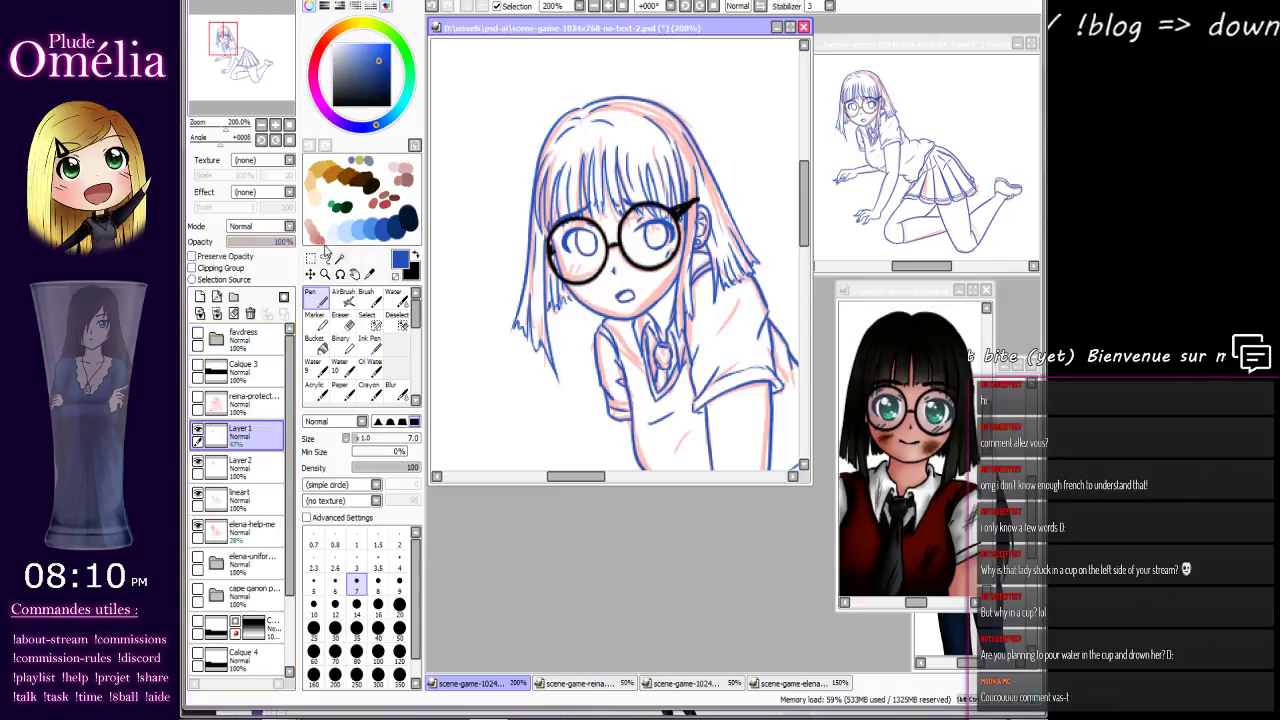
pyautogui.click(265, 430)
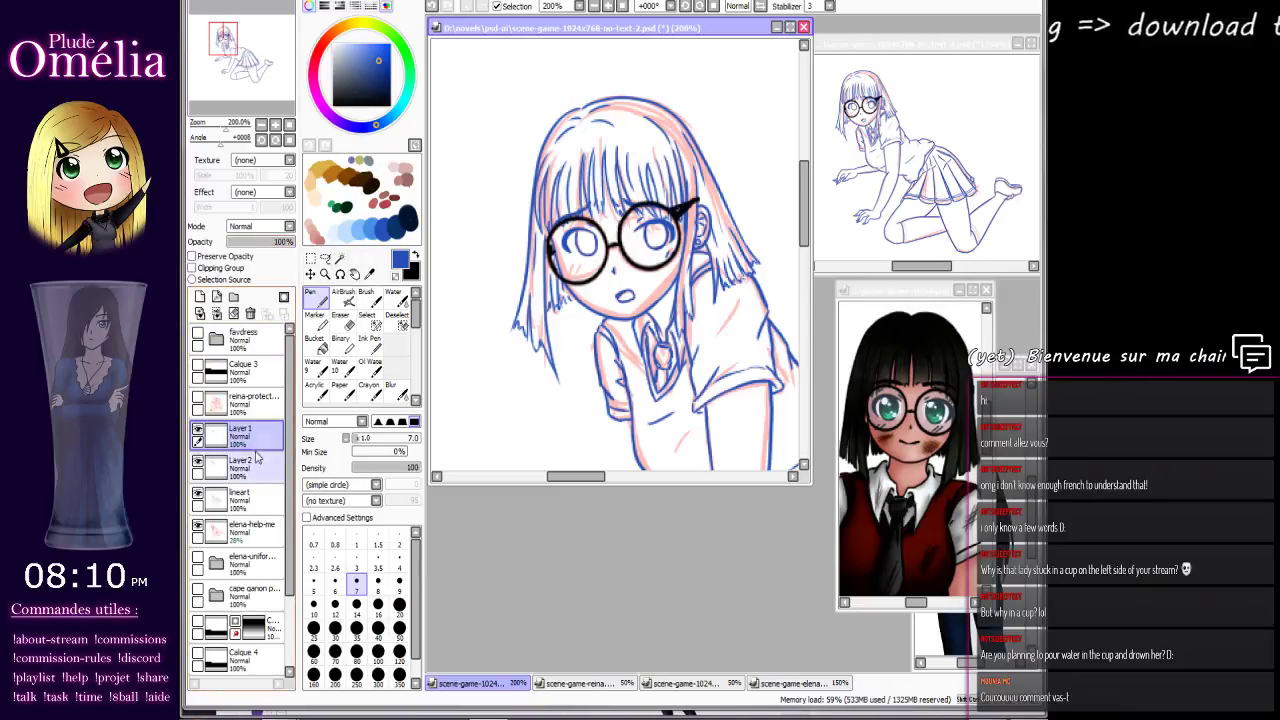
pyautogui.click(199, 436)
pyautogui.click(199, 436)
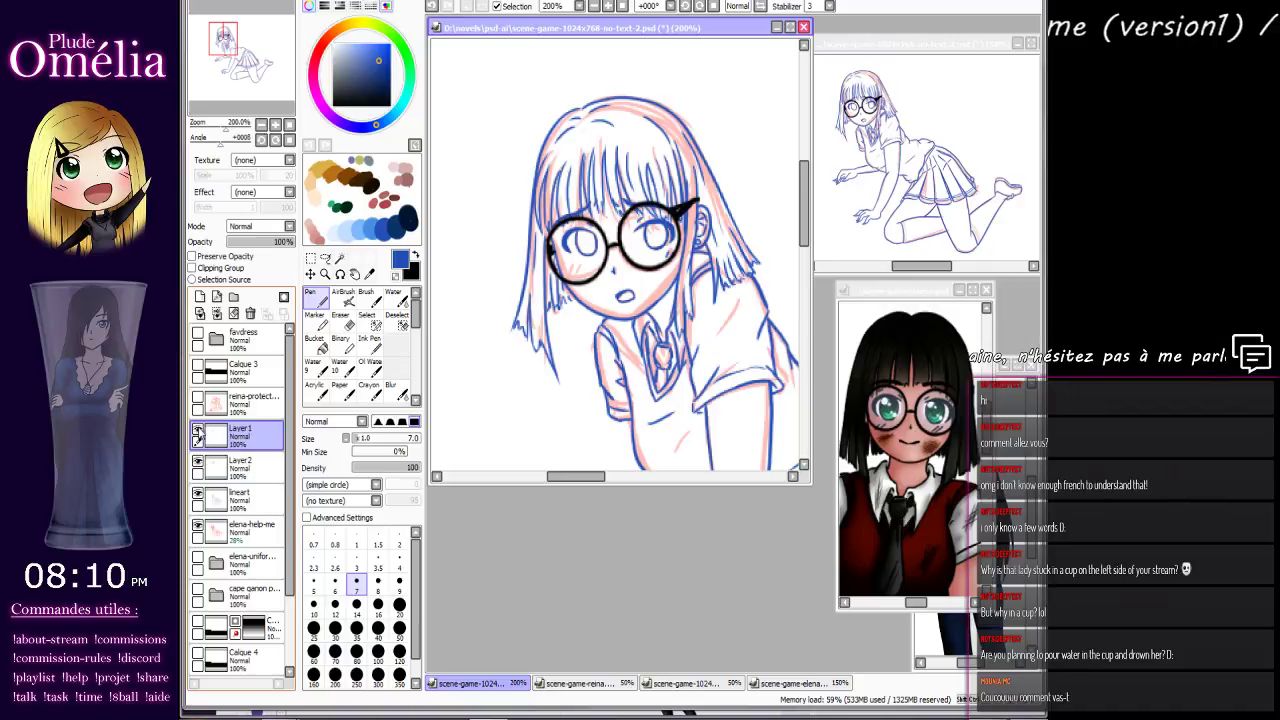
pyautogui.click(199, 432)
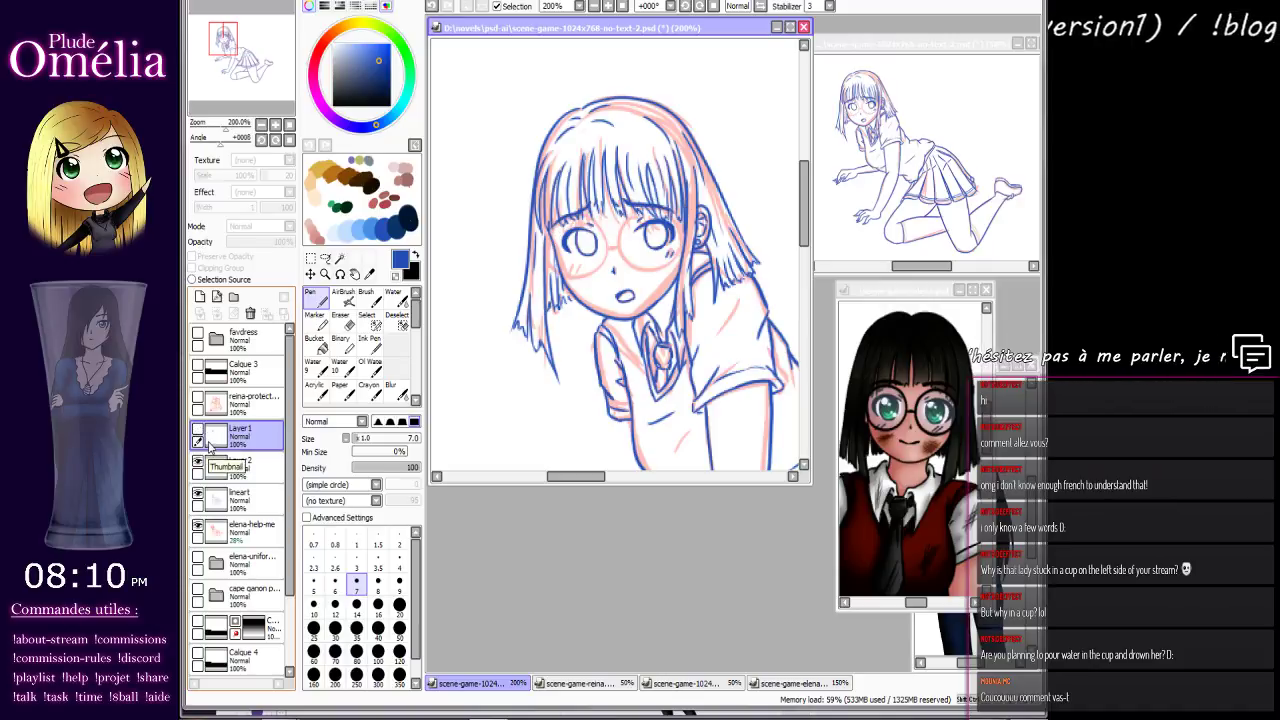
# Lasso the left eye on the lineart layer and shift it slightly down and to the left with a transform.
pyautogui.scroll(5, 509, 253)
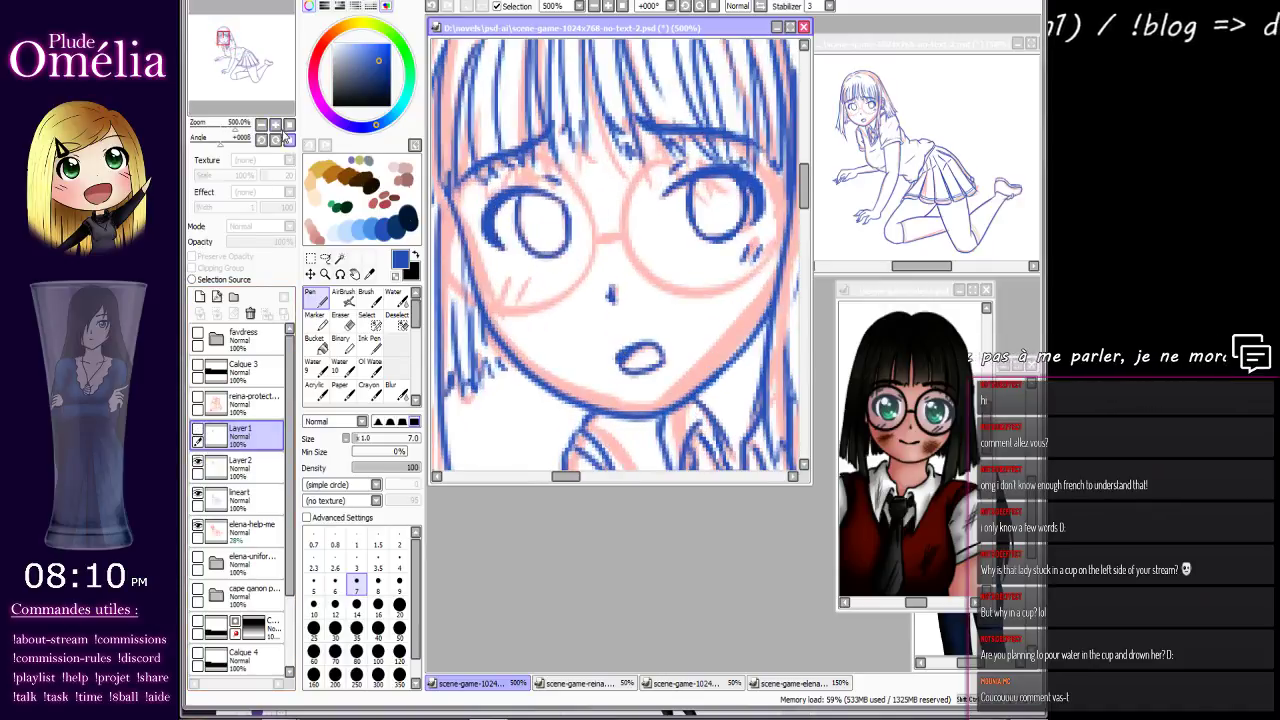
pyautogui.click(325, 258)
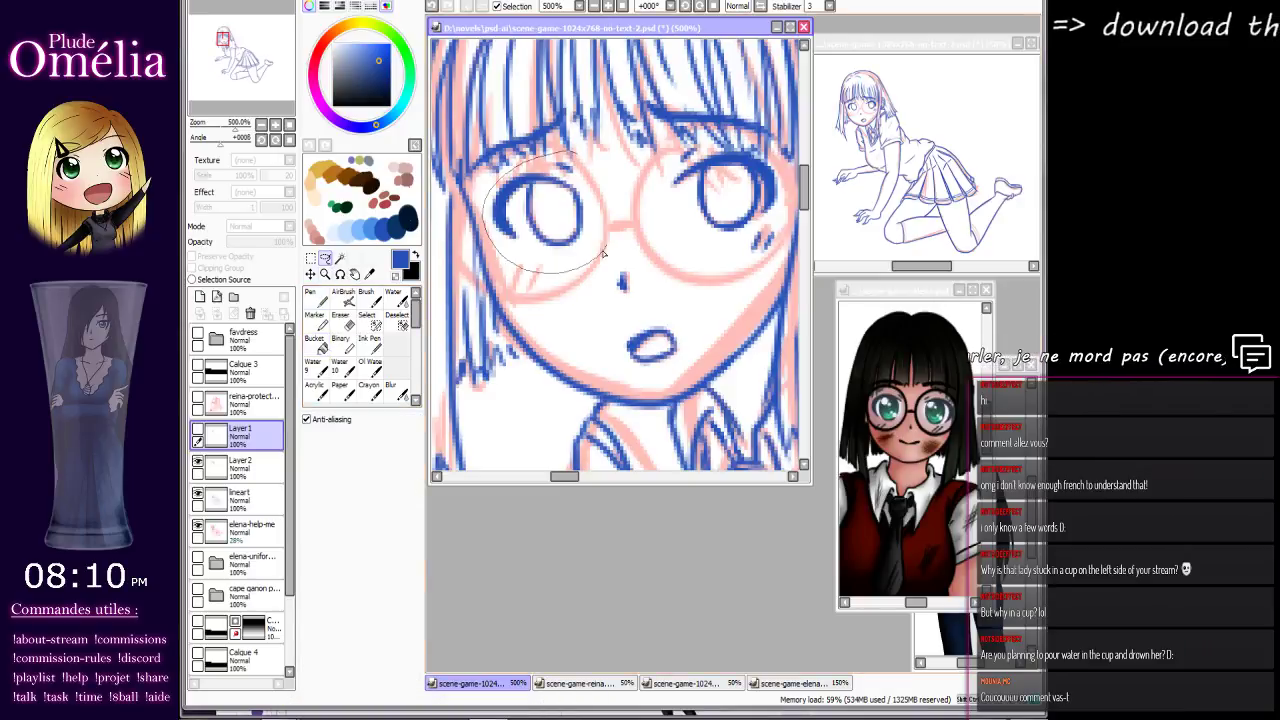
pyautogui.moveTo(603, 255); pyautogui.dragTo(604, 160)
pyautogui.click(240, 495)
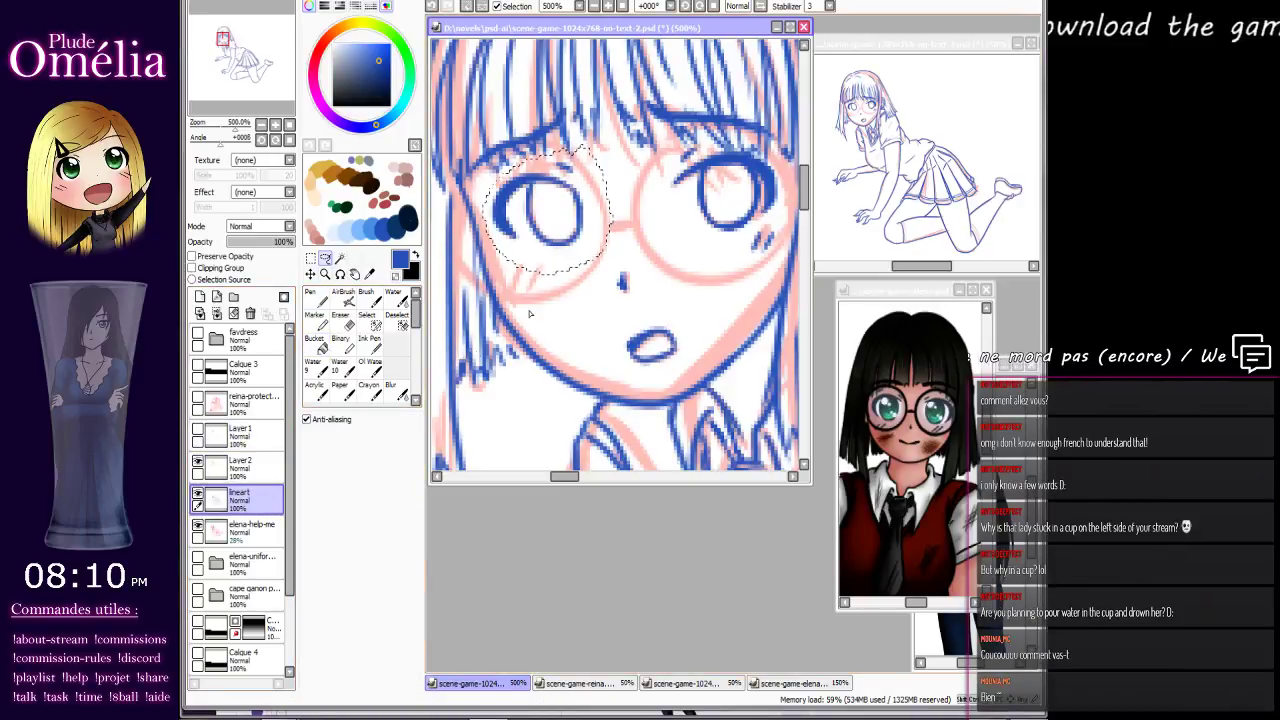
pyautogui.hotkey('ctrl', 't')
pyautogui.moveTo(552, 250)
pyautogui.mouseDown()
pyautogui.moveTo(562, 278)
pyautogui.moveTo(541, 254)
pyautogui.mouseUp()
pyautogui.press('Return')
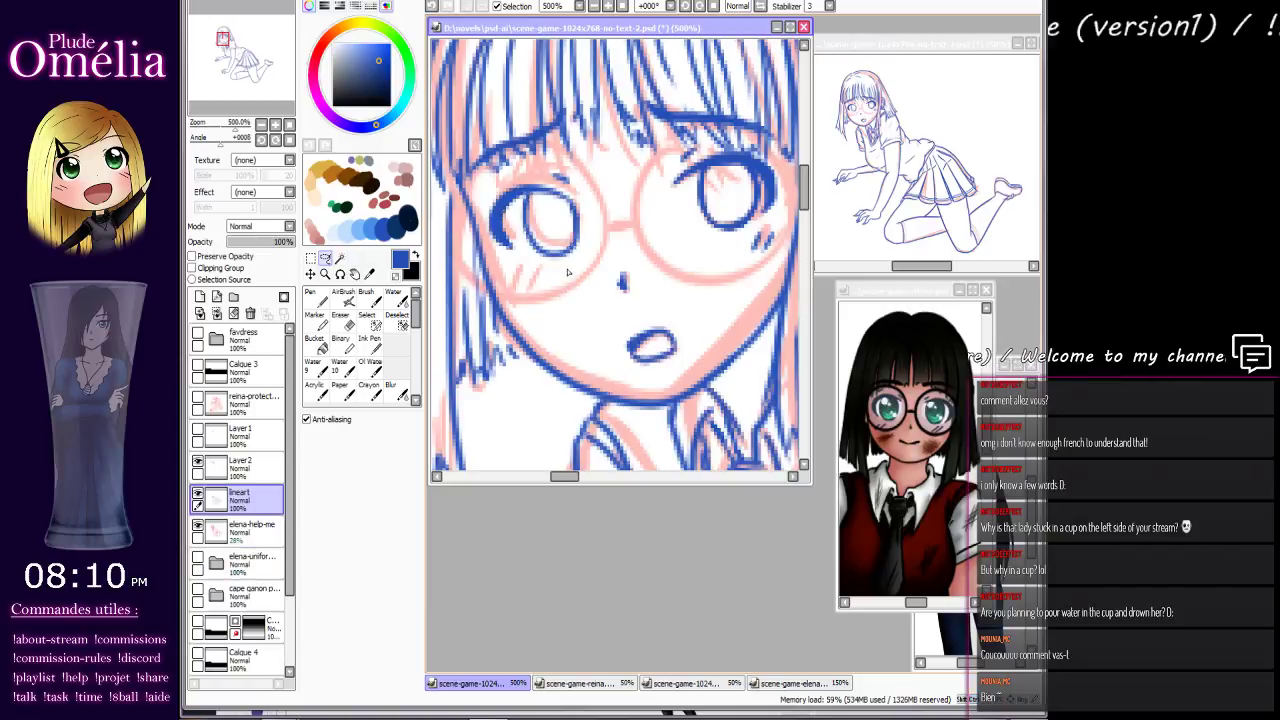
# Draw short blue blush strokes on the cheek below the left eye with the size 7 Pen.
pyautogui.moveTo(622, 200); pyautogui.dragTo(627, 181)
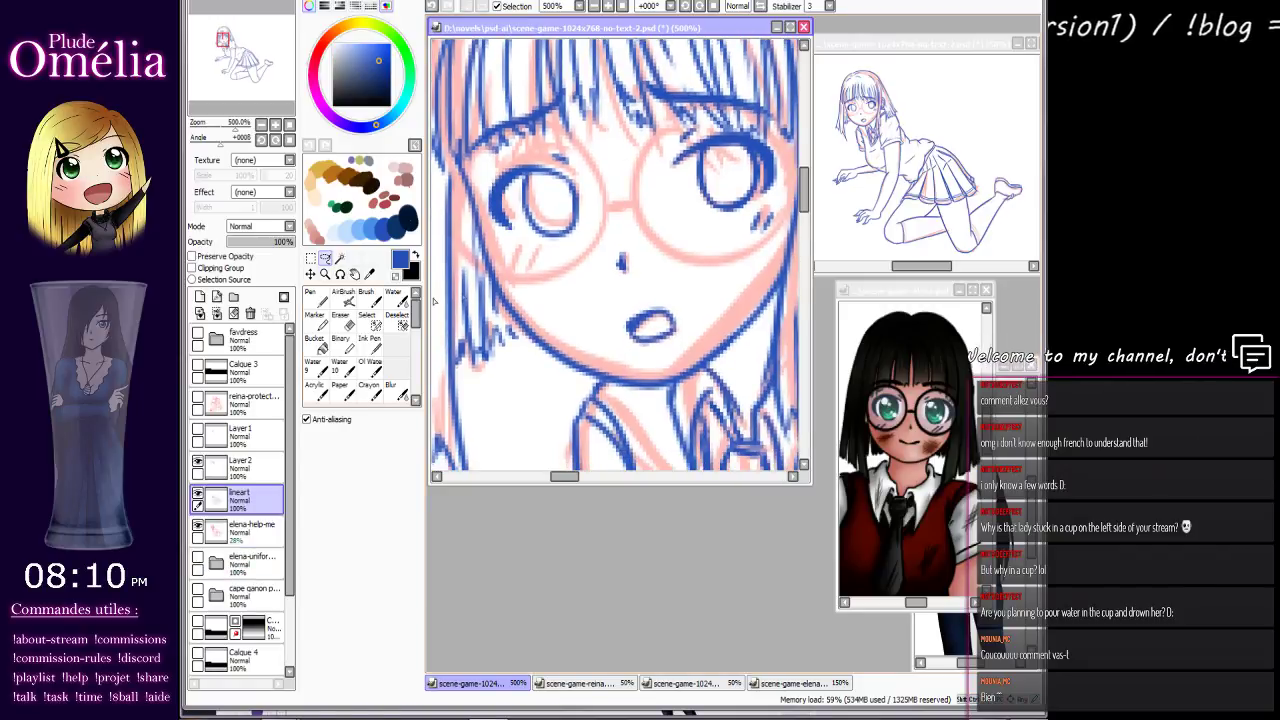
pyautogui.press('n')
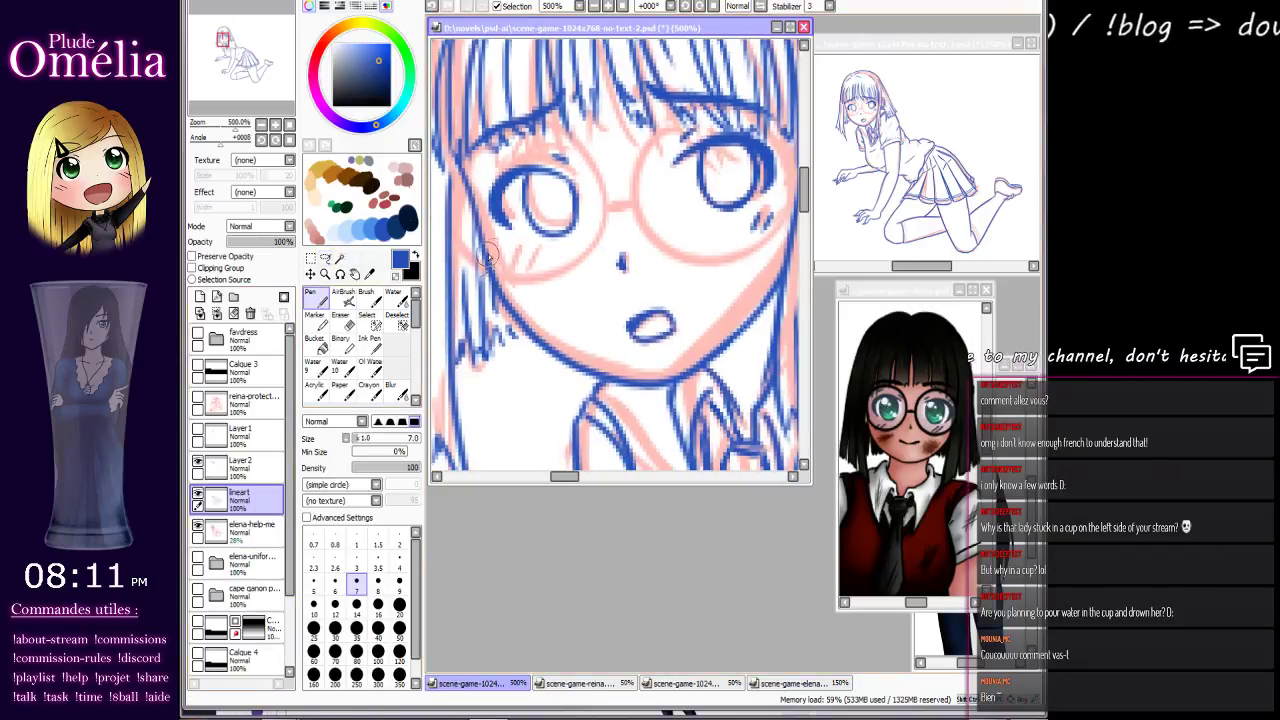
pyautogui.moveTo(575, 341); pyautogui.dragTo(542, 355)
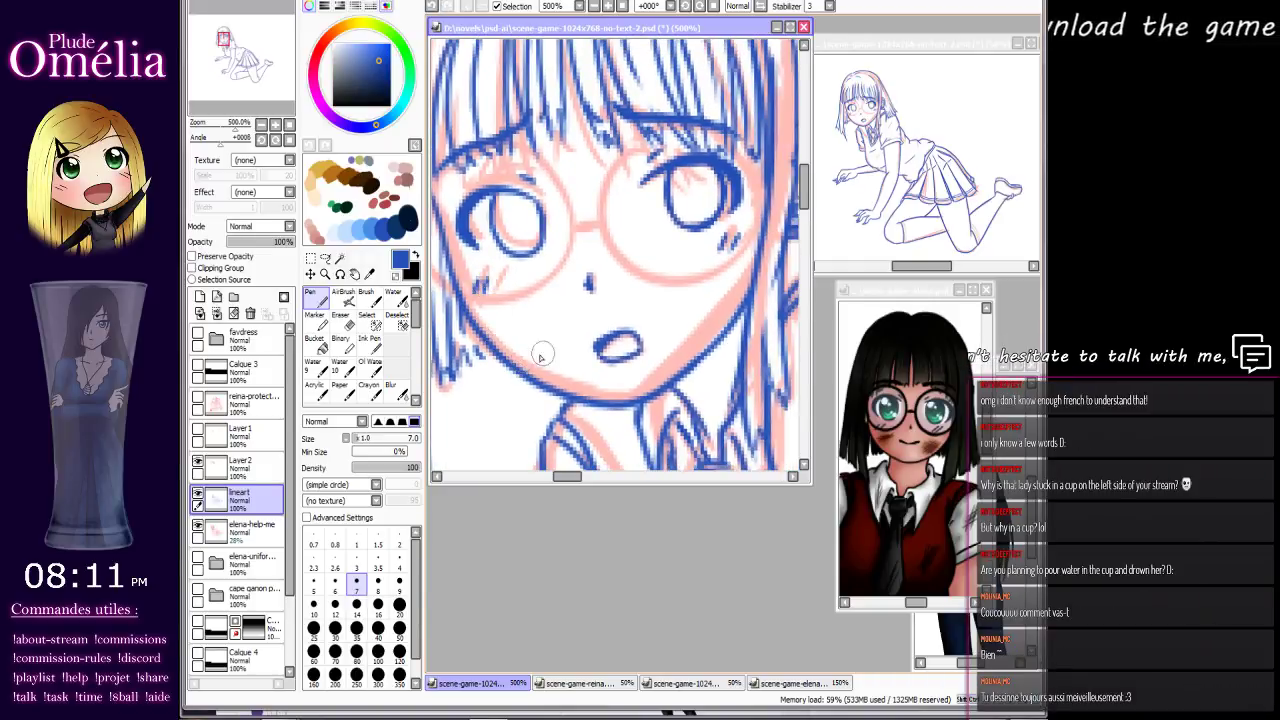
pyautogui.moveTo(586, 344); pyautogui.dragTo(590, 372)
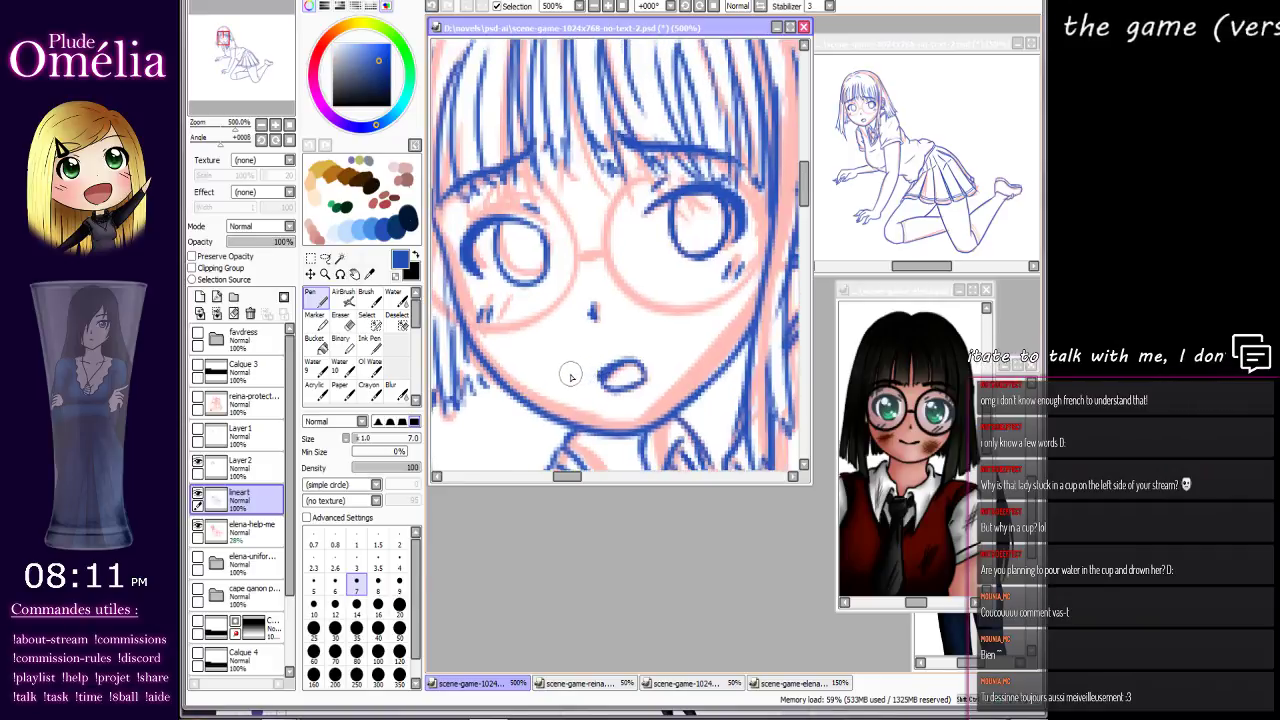
# Show the black glasses on Layer1 over the adjusted face and delete that layer.
pyautogui.click(262, 127)
pyautogui.click(262, 127)
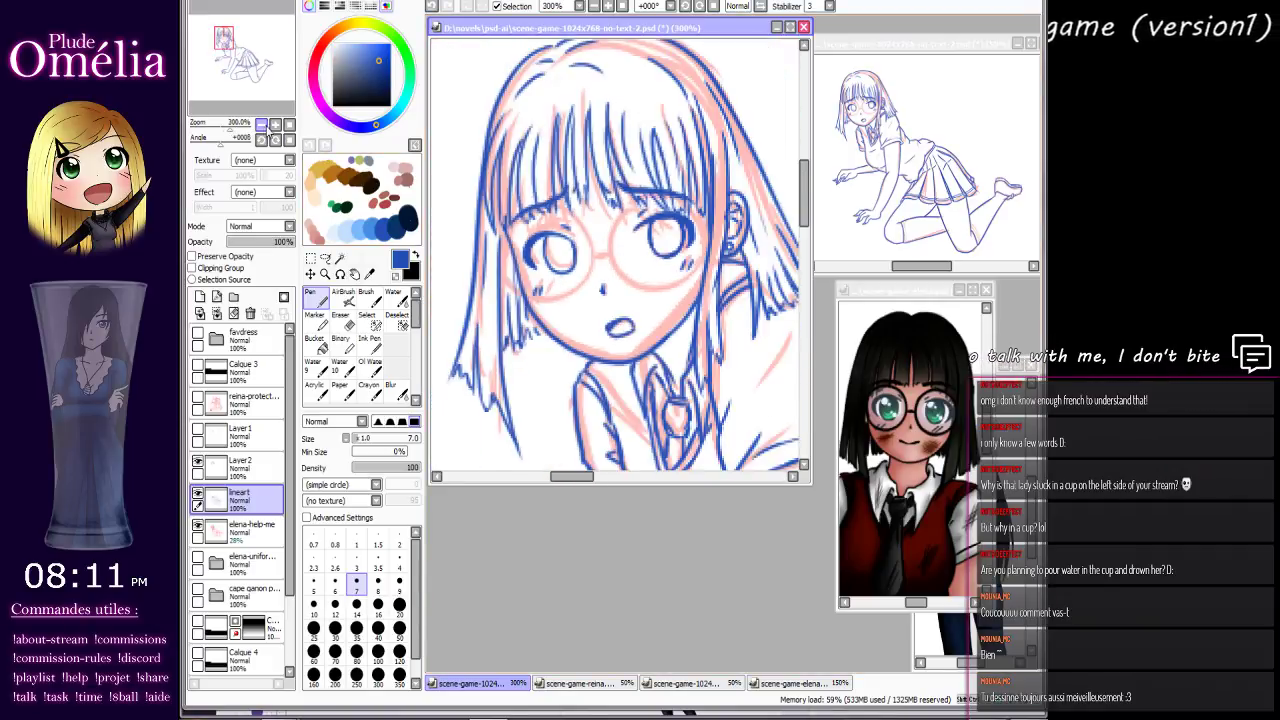
pyautogui.click(262, 127)
pyautogui.moveTo(600, 336); pyautogui.dragTo(562, 302)
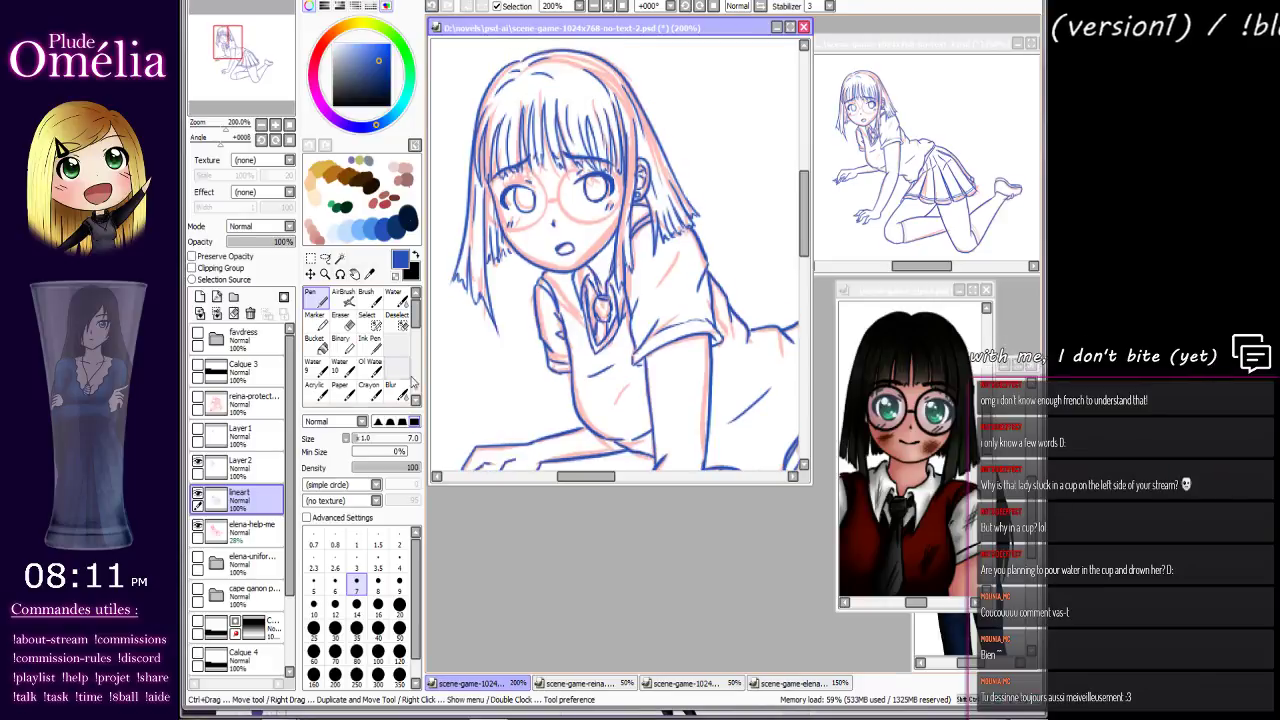
pyautogui.click(198, 432)
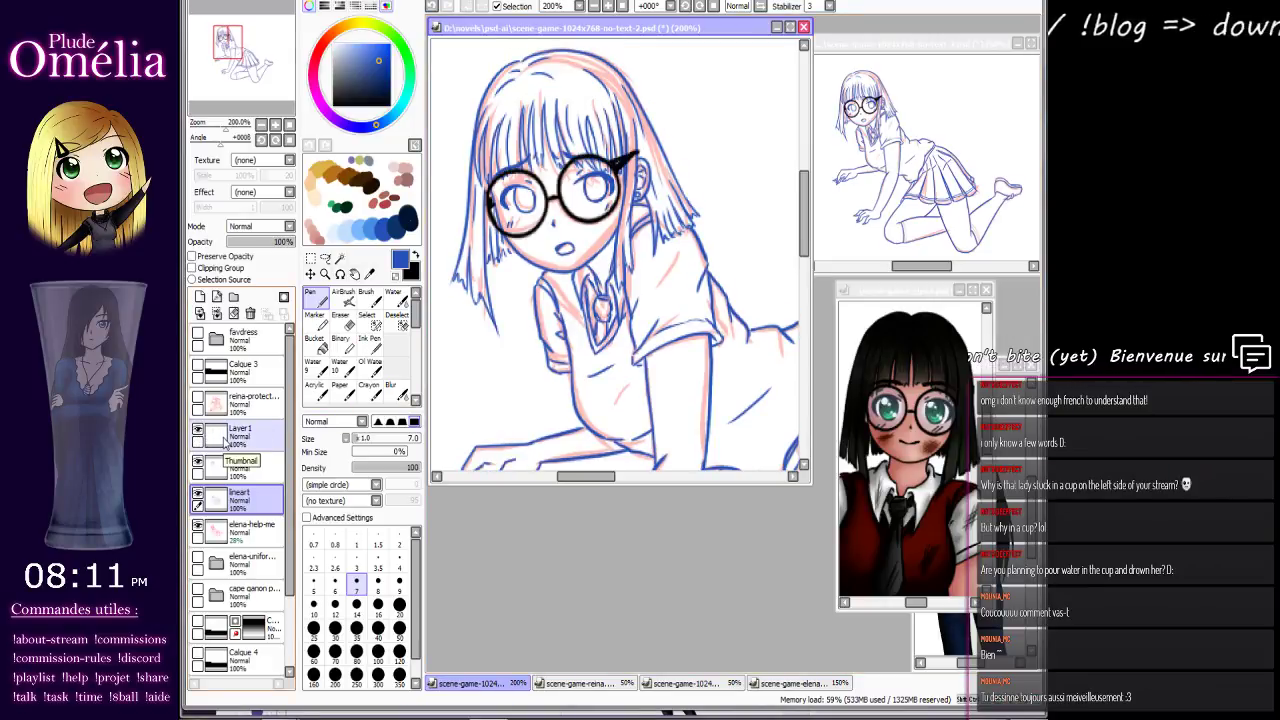
pyautogui.click(251, 313)
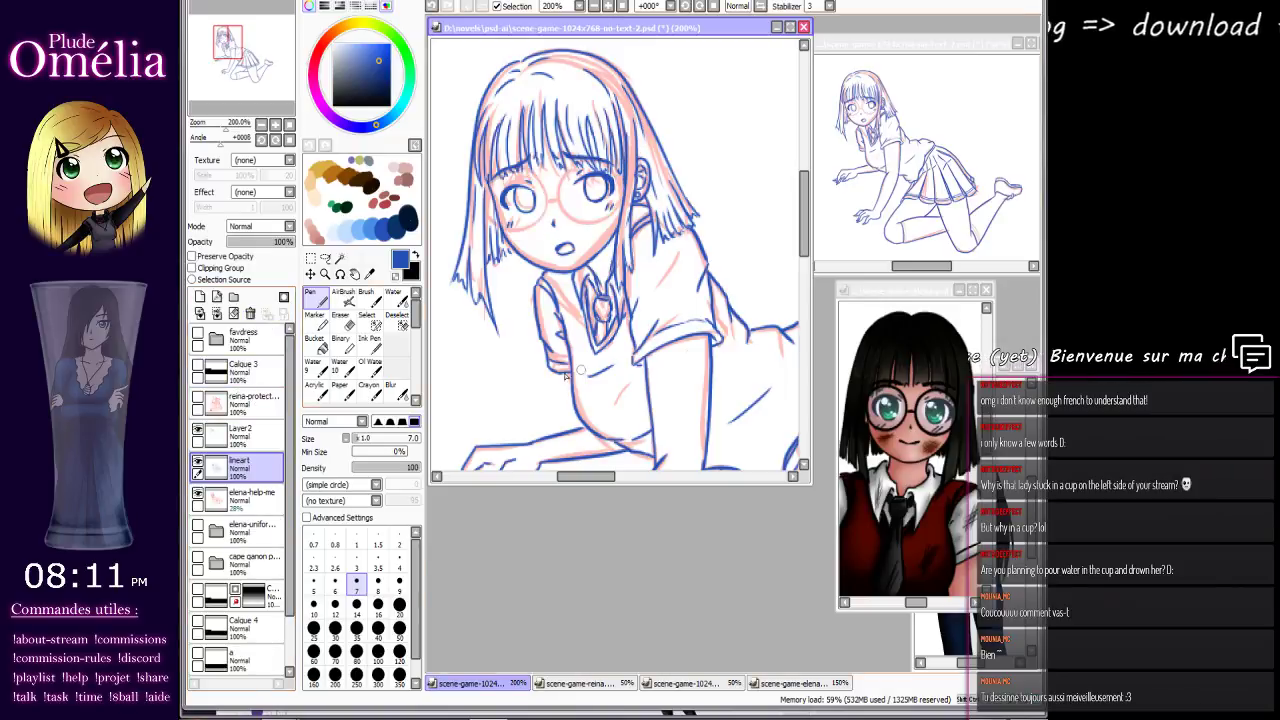
# Copy the glasses from the scene-game-elena drawing, paste them into the schoolgirl scene and move them over her eyes.
pyautogui.click(872, 298)
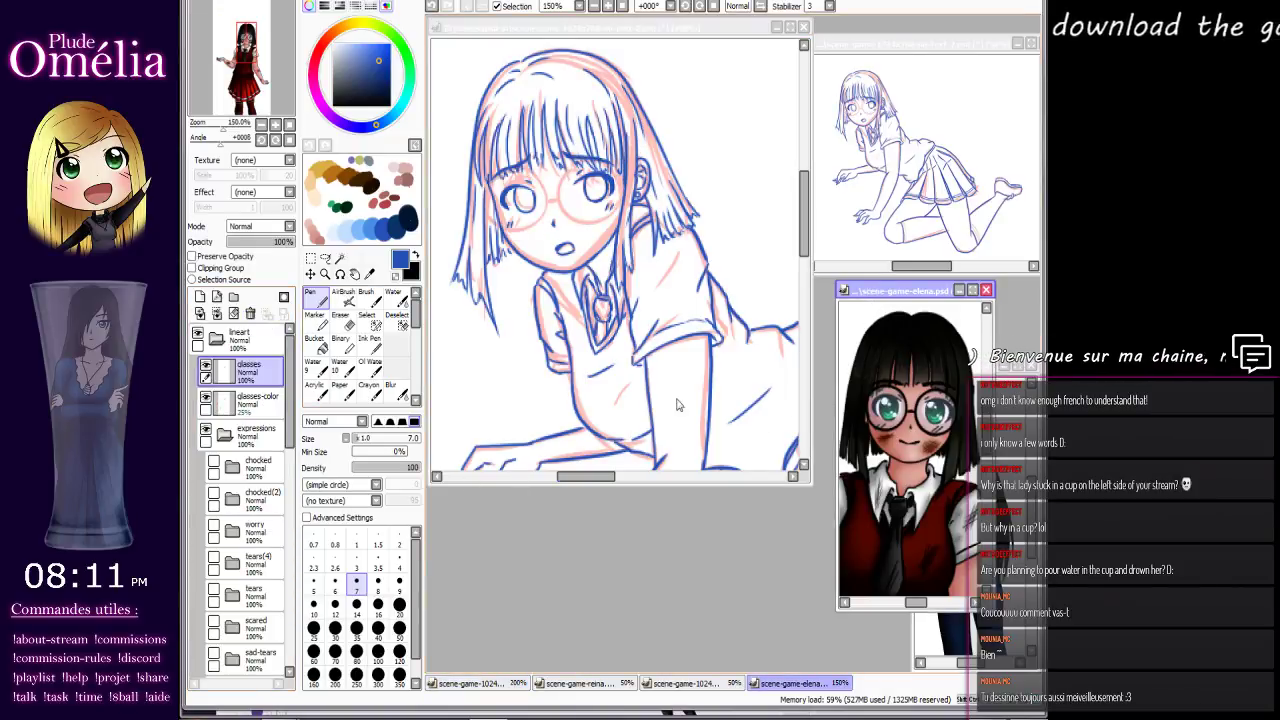
pyautogui.click(432, 8)
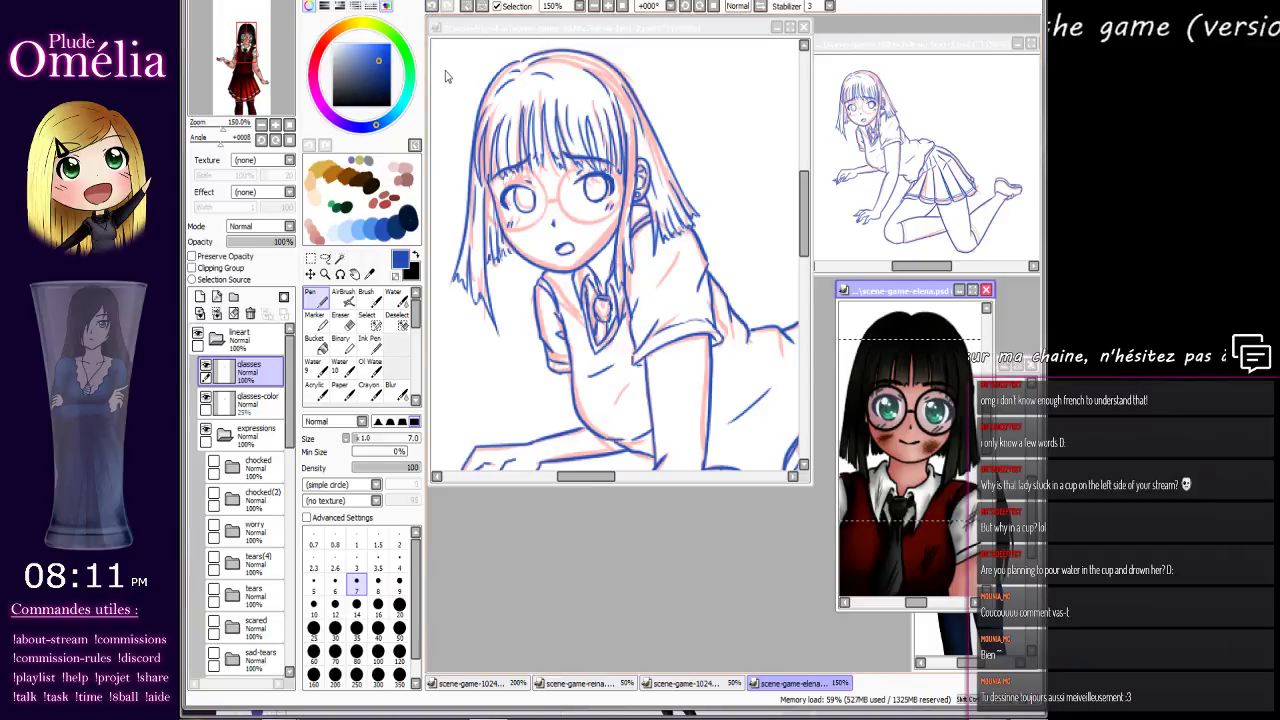
pyautogui.click(508, 42)
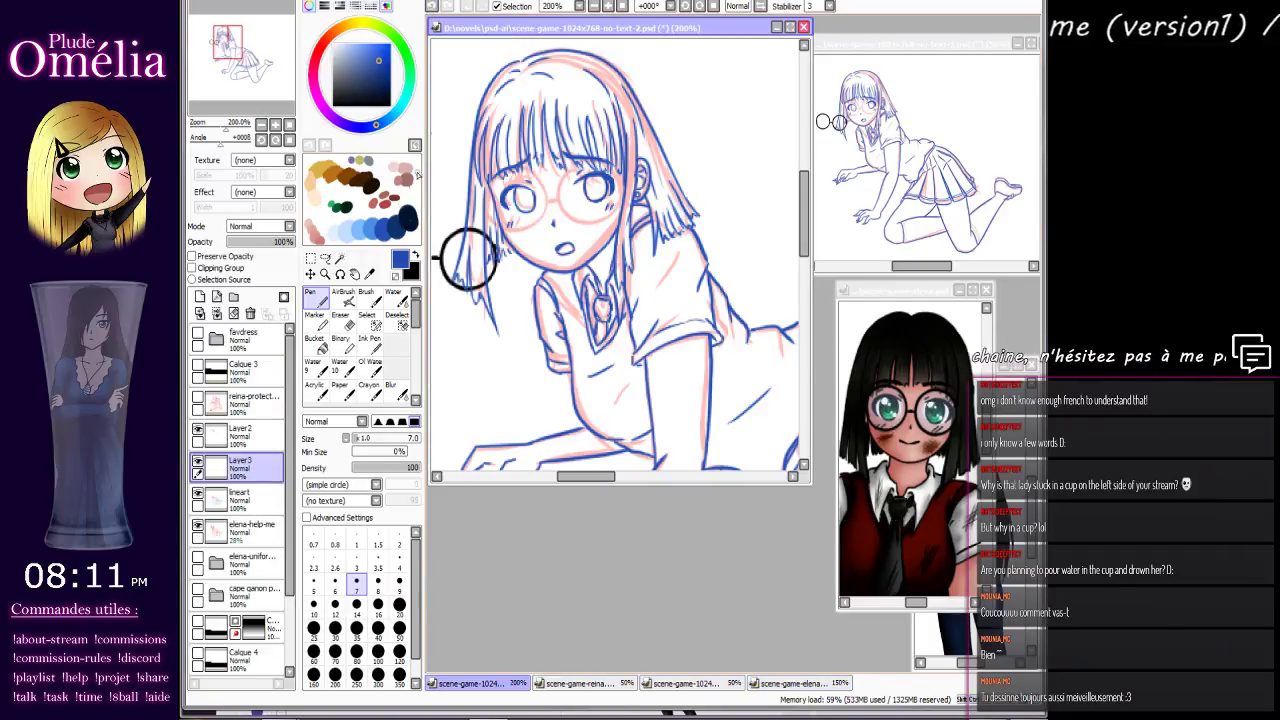
pyautogui.hotkey('ctrl', 'v')
pyautogui.moveTo(653, 233); pyautogui.dragTo(643, 255)
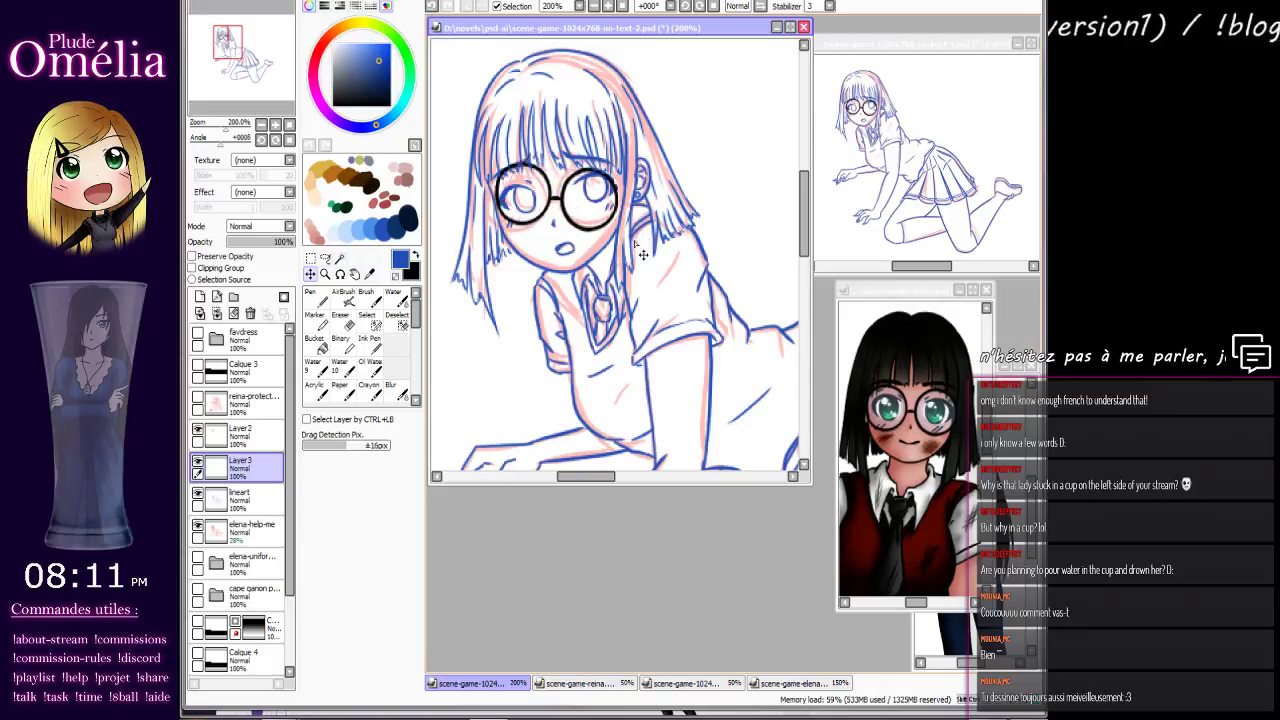
# Rotate the pasted glasses counterclockwise to follow the head's tilt and position them over the face.
pyautogui.hotkey('ctrl', 't')
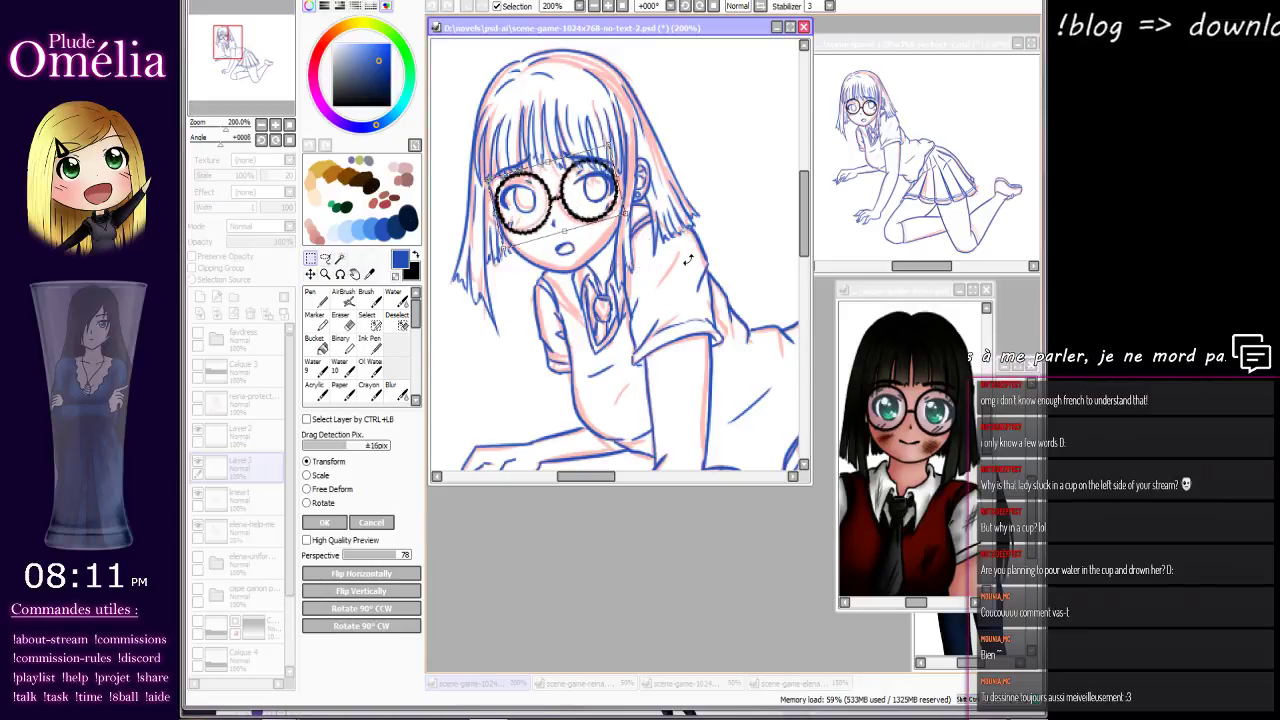
pyautogui.moveTo(647, 251); pyautogui.dragTo(594, 218)
pyautogui.moveTo(603, 151); pyautogui.dragTo(608, 183)
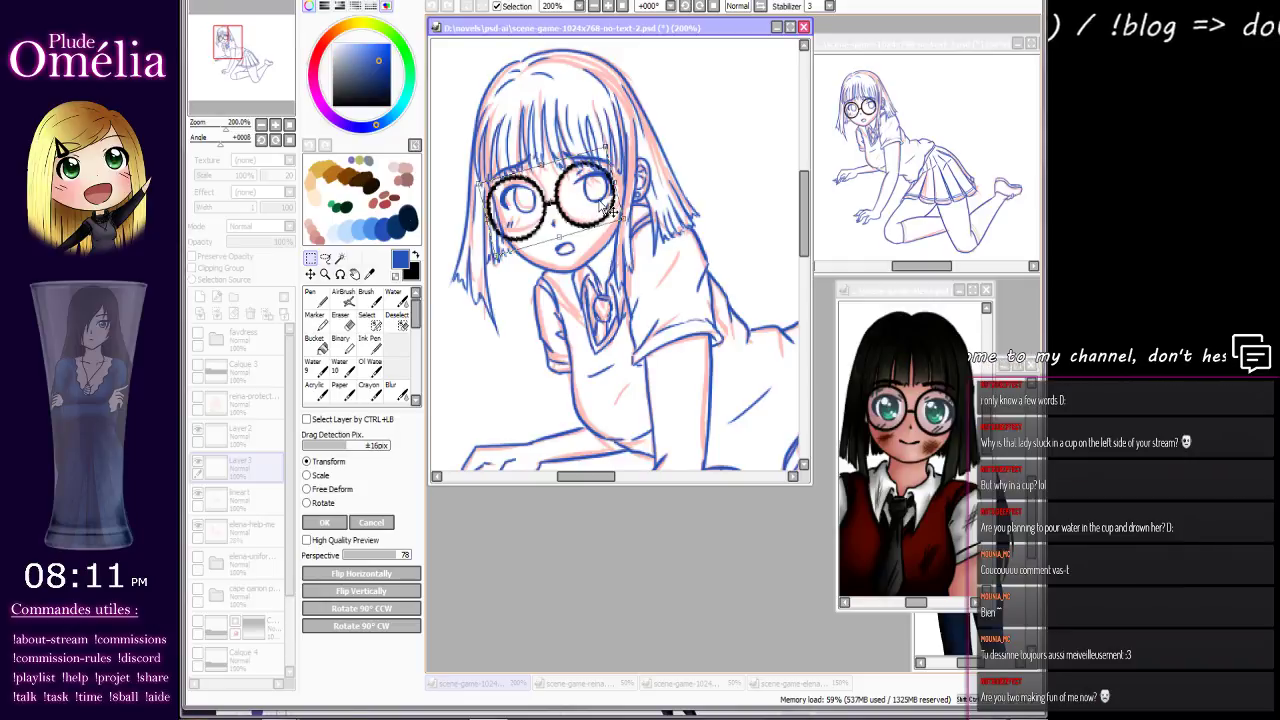
pyautogui.press('Return')
# Transform the glasses once more, fine-tuning their angle and placement so the lenses frame both eyes.
pyautogui.moveTo(593, 220); pyautogui.dragTo(610, 244)
pyautogui.hotkey('ctrl', 't')
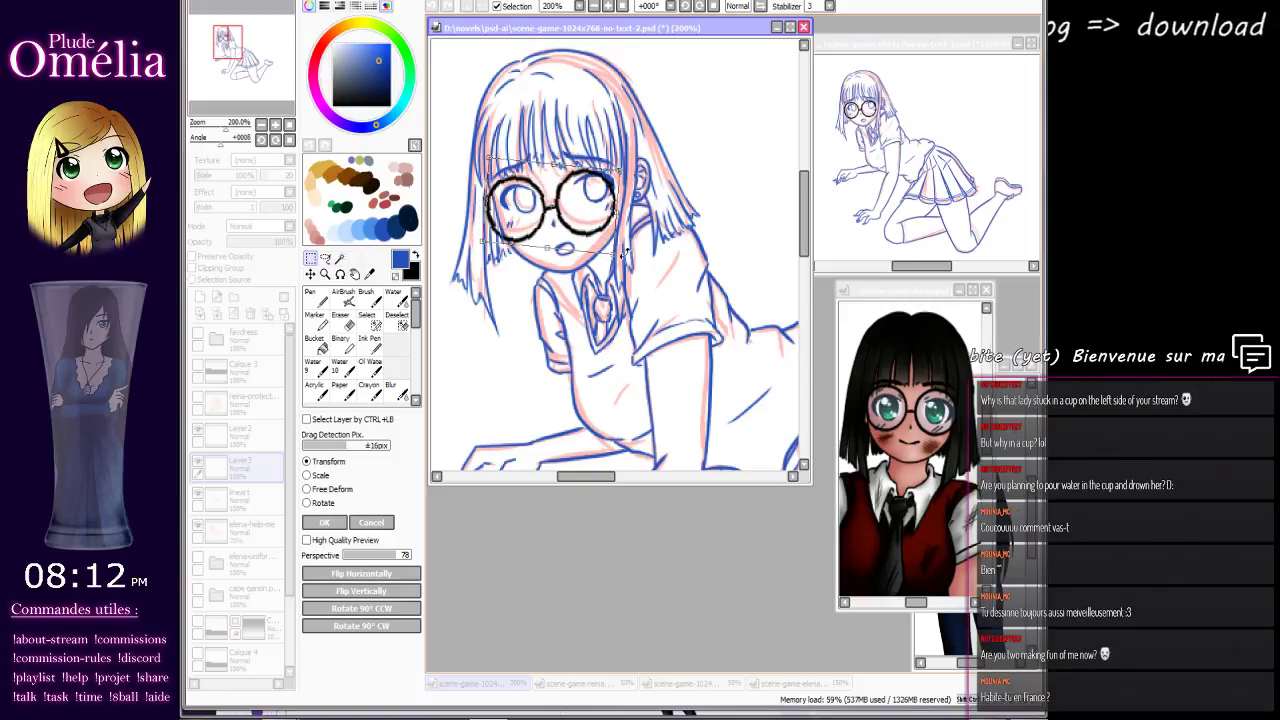
pyautogui.moveTo(624, 254); pyautogui.dragTo(594, 232)
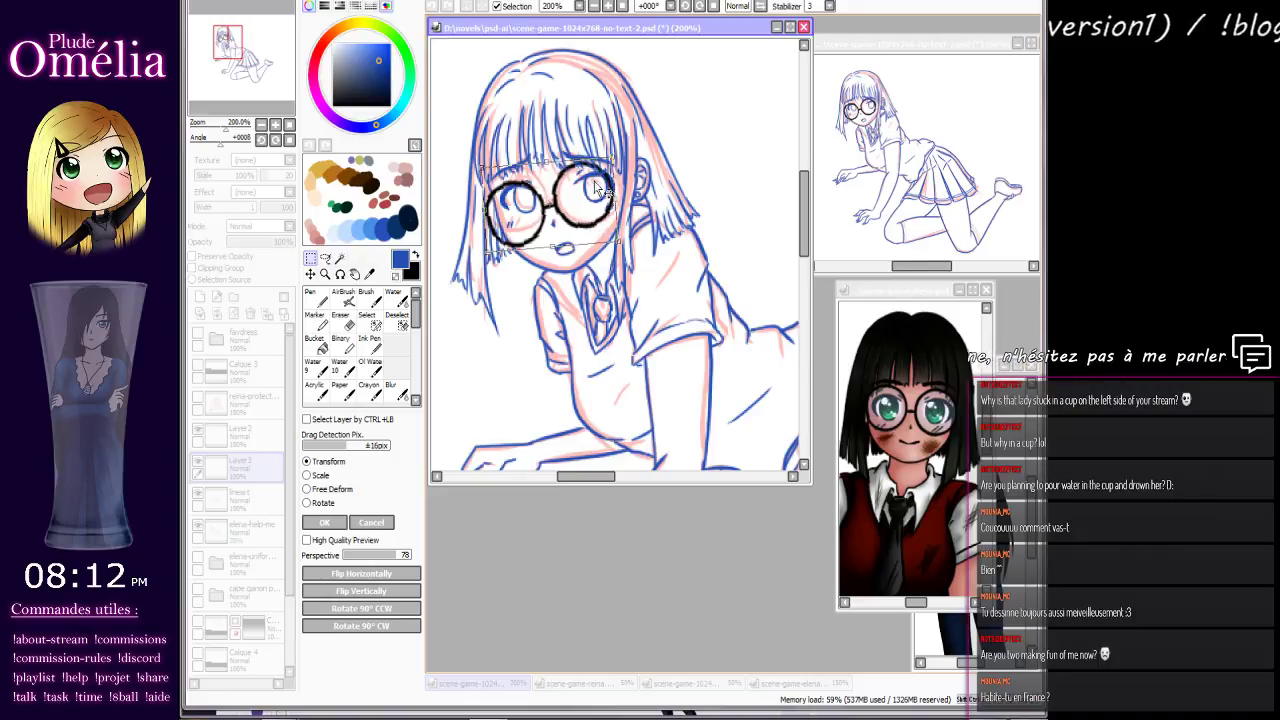
pyautogui.press('Return')
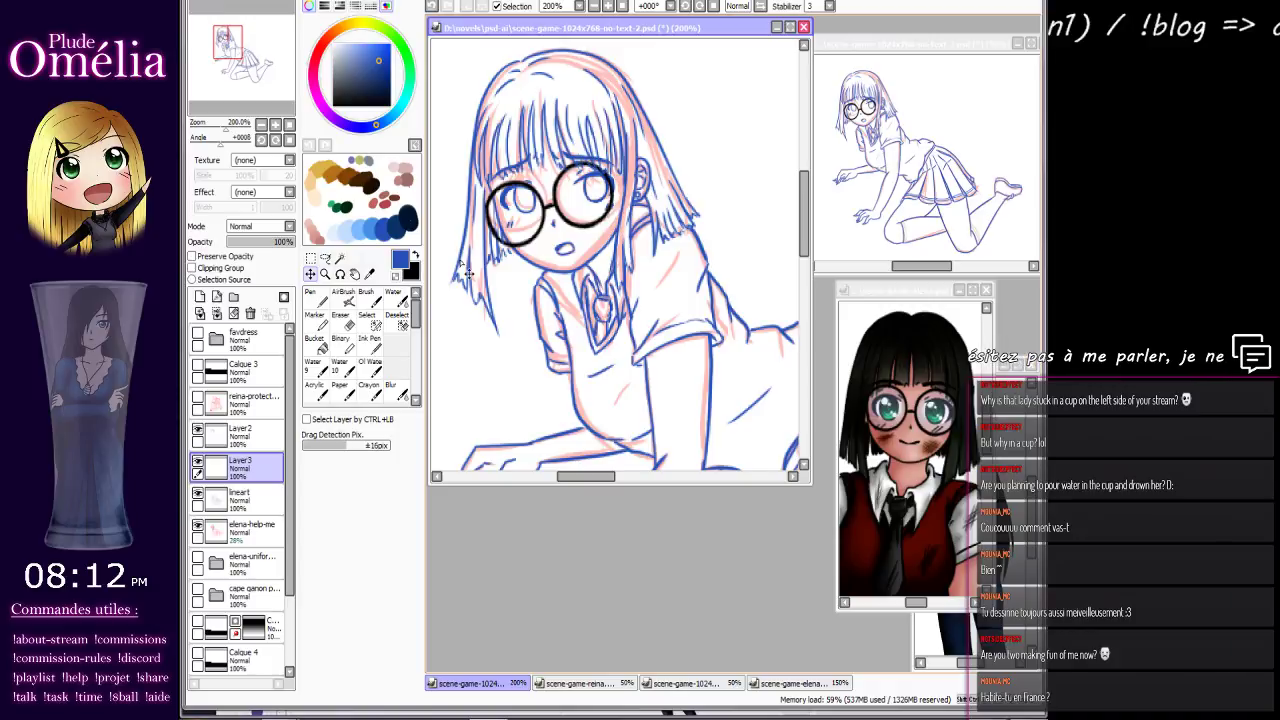
# Examine how the black glasses sit over both eyes at 500% magnification, with the pen ready in black.
pyautogui.click(317, 302)
pyautogui.click(415, 256)
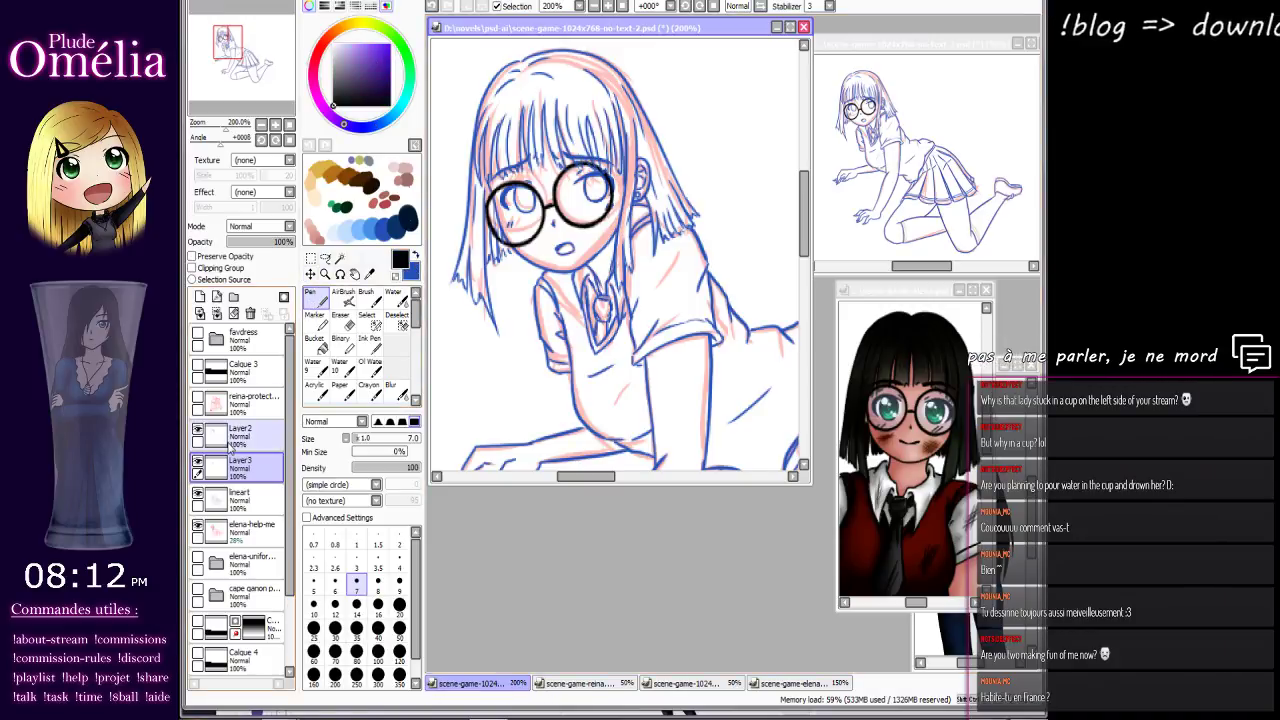
pyautogui.click(276, 125)
pyautogui.click(276, 125)
pyautogui.click(276, 125)
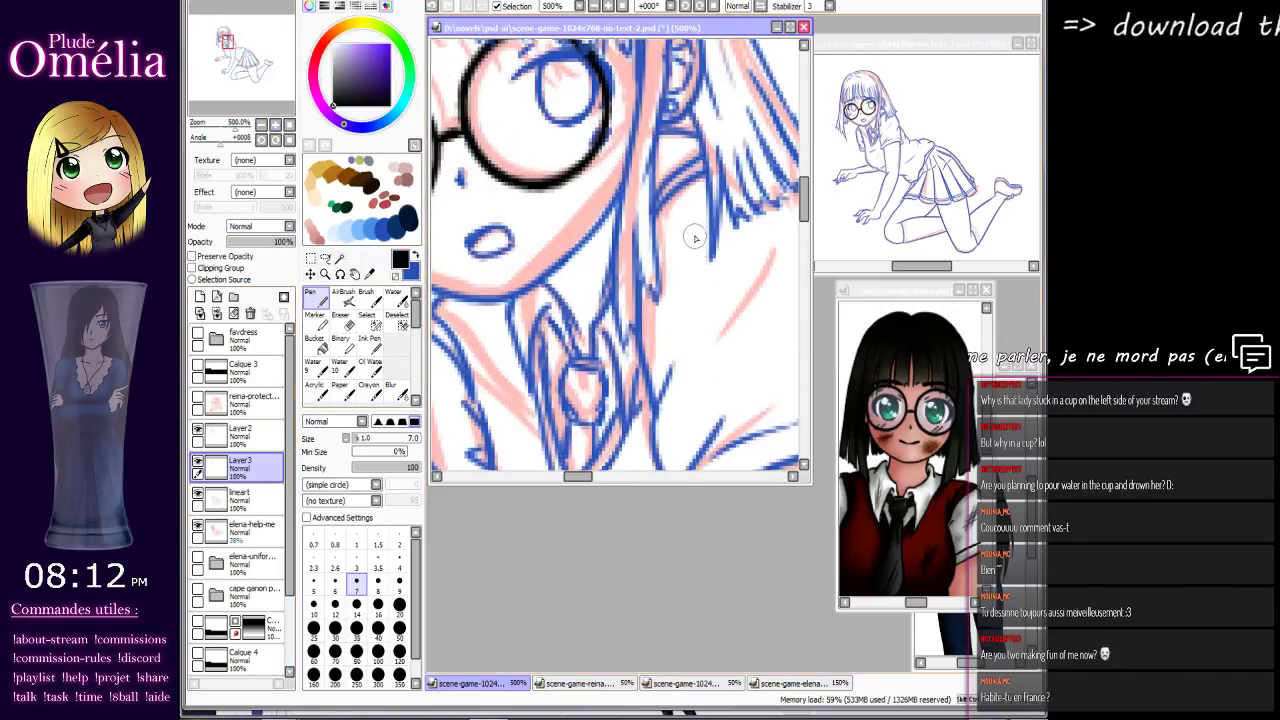
pyautogui.moveTo(636, 235)
pyautogui.mouseDown()
pyautogui.moveTo(655, 241)
pyautogui.moveTo(677, 314)
pyautogui.moveTo(618, 296)
pyautogui.mouseUp()
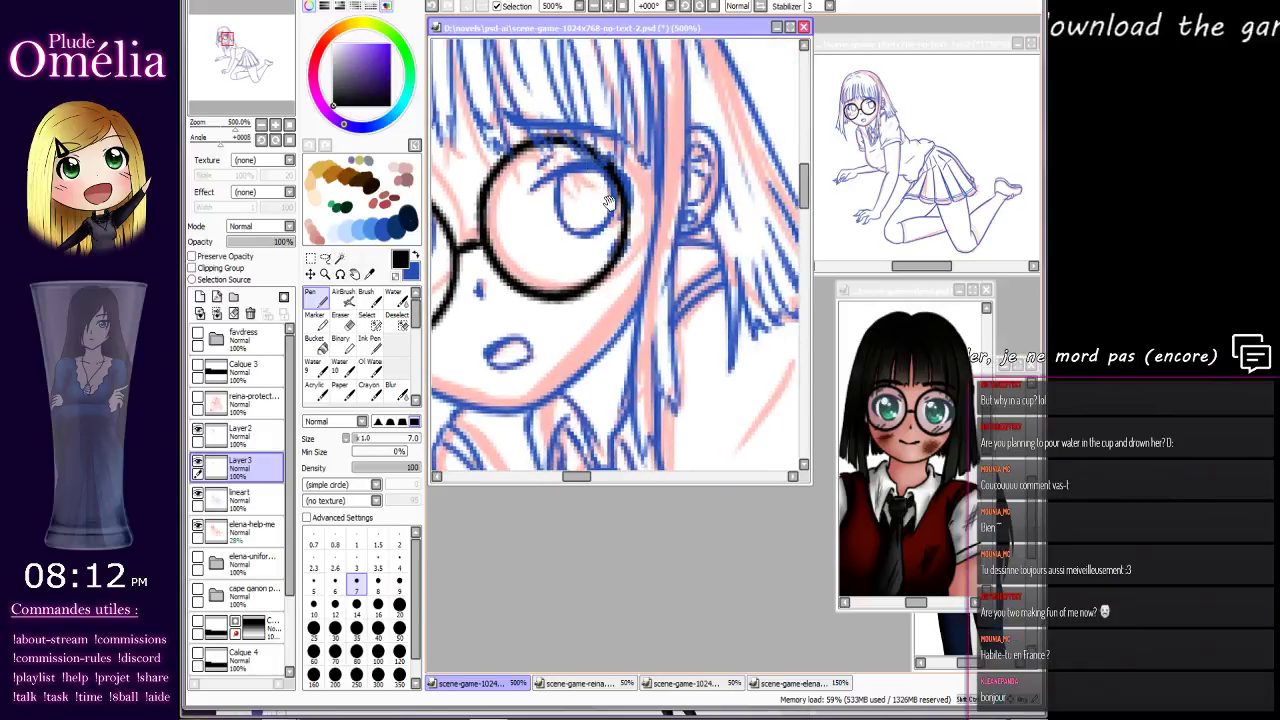
pyautogui.moveTo(607, 203); pyautogui.dragTo(644, 208)
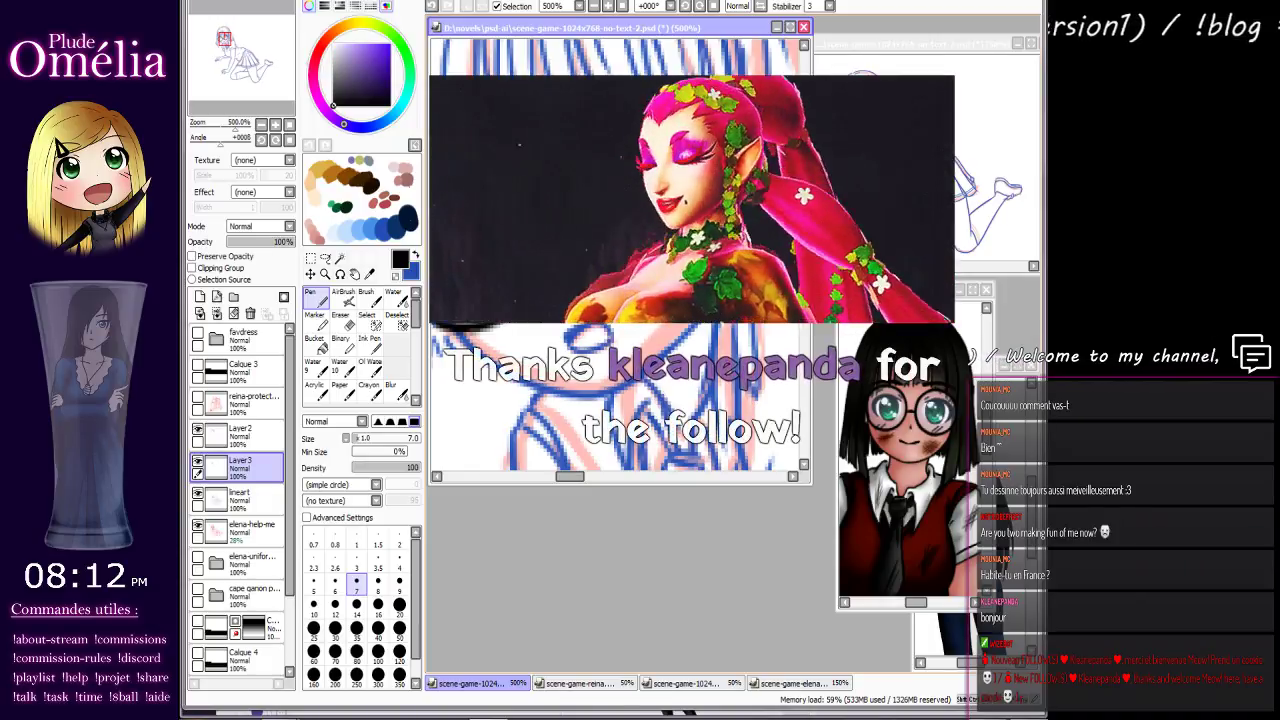
pyautogui.moveTo(600, 210); pyautogui.dragTo(695, 282)
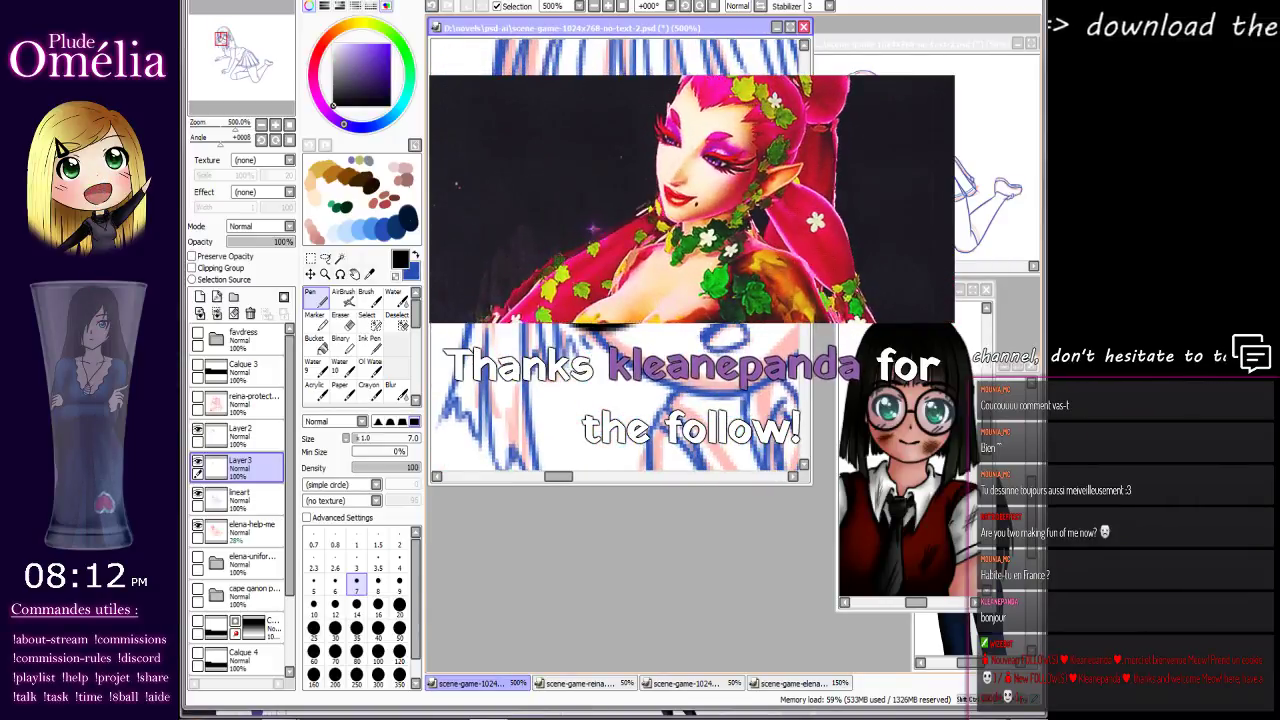
# Try blue pen strokes on the lineart layer for the glasses arm, running from the ear-side lens to the ear.
pyautogui.click(238, 433)
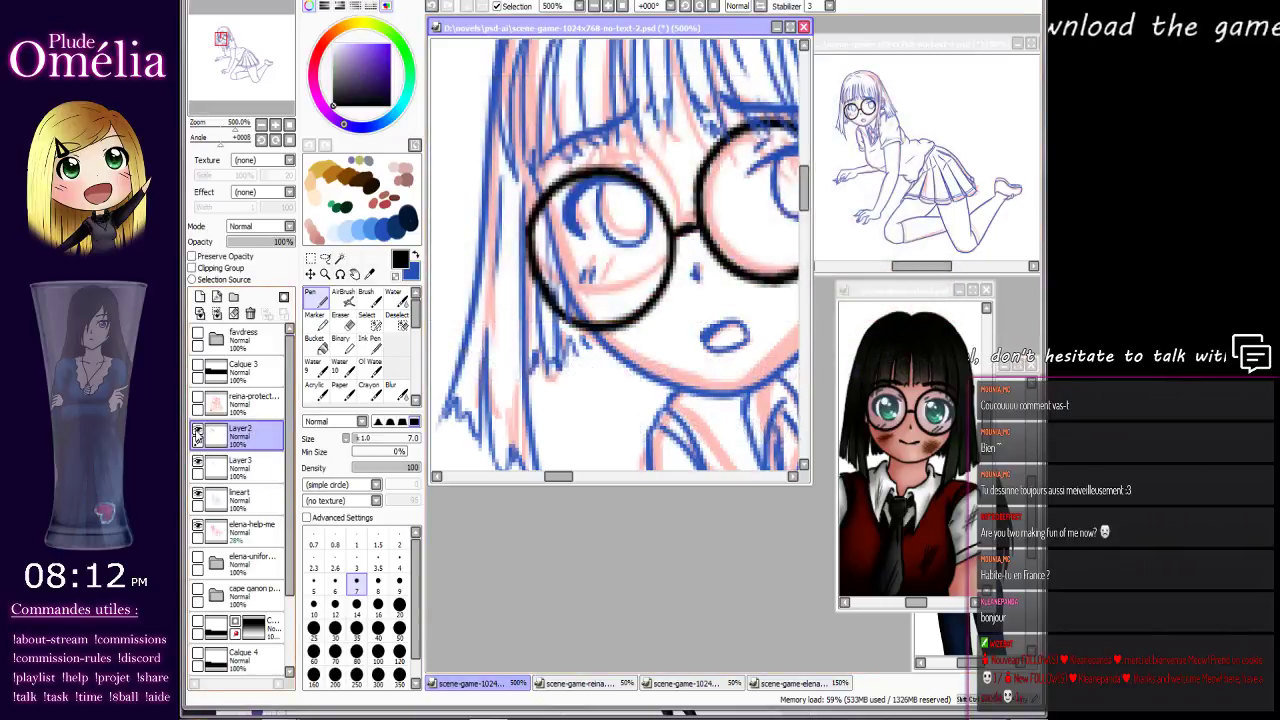
pyautogui.click(240, 497)
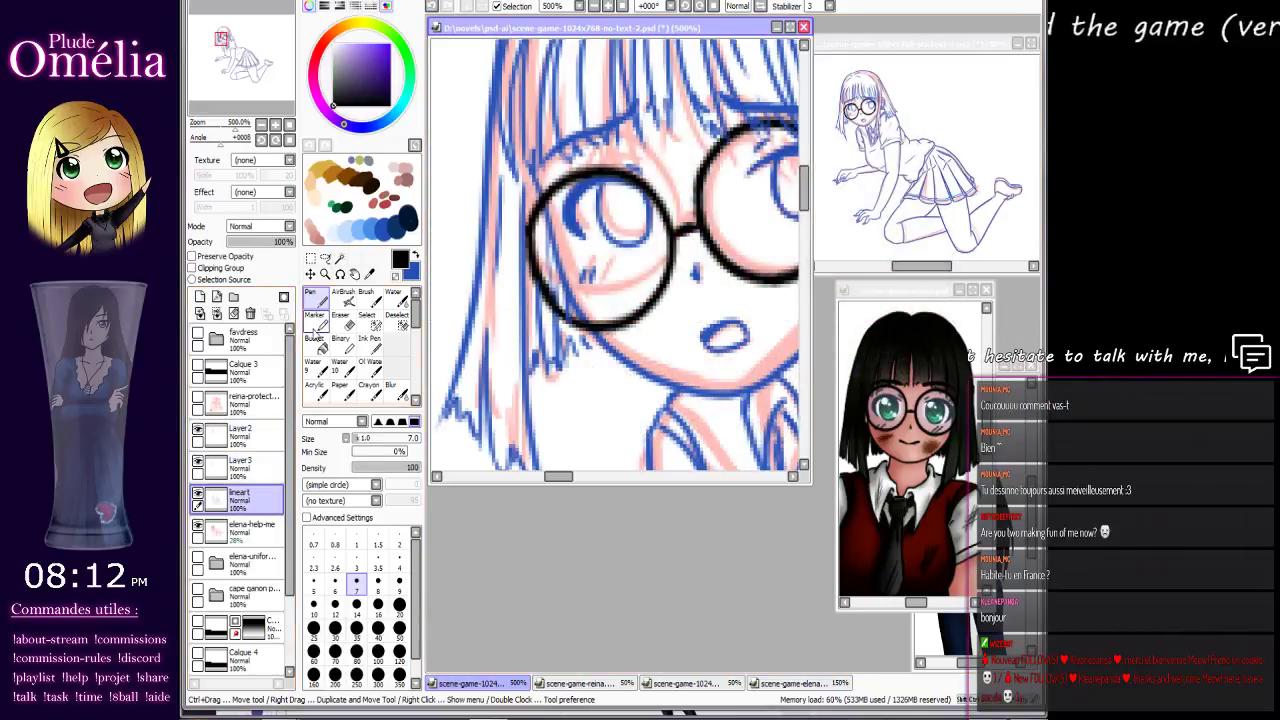
pyautogui.press('x')
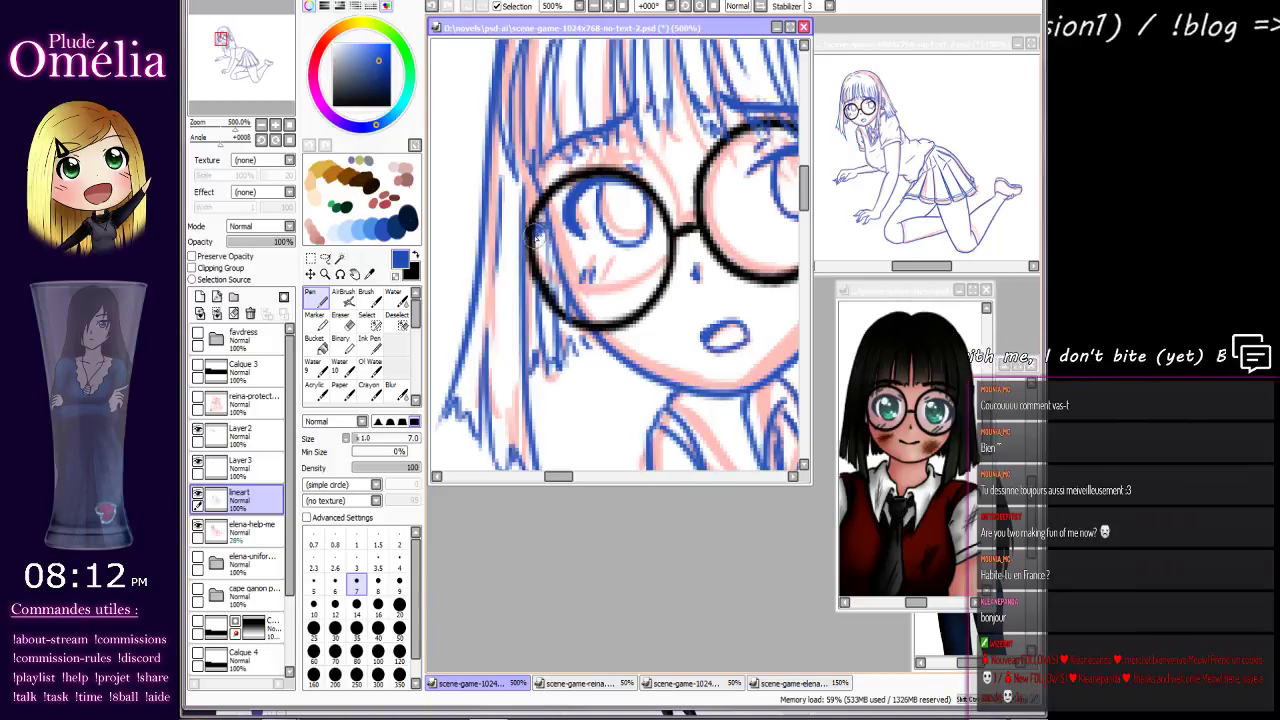
pyautogui.moveTo(638, 250); pyautogui.dragTo(488, 302)
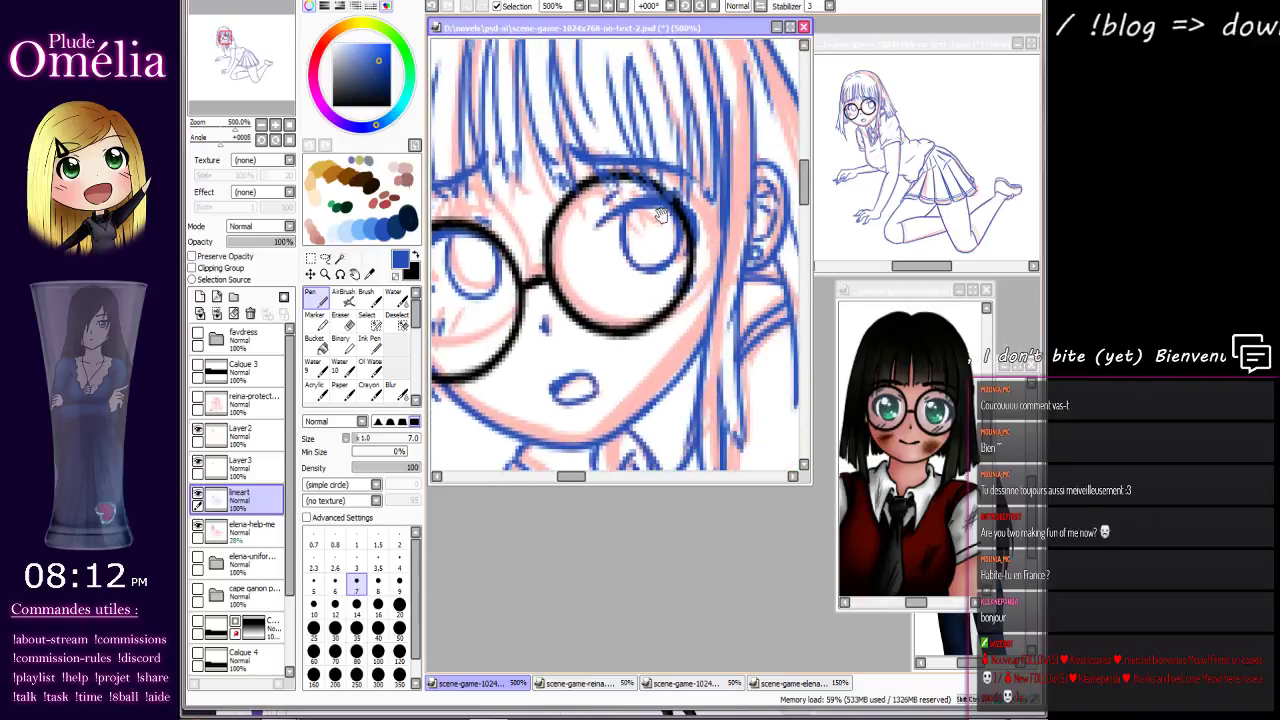
pyautogui.moveTo(676, 193)
pyautogui.mouseDown()
pyautogui.moveTo(726, 153)
pyautogui.moveTo(776, 159)
pyautogui.mouseUp()
pyautogui.moveTo(686, 206); pyautogui.dragTo(738, 152)
pyautogui.moveTo(687, 193)
pyautogui.mouseDown()
pyautogui.moveTo(722, 161)
pyautogui.moveTo(676, 199)
pyautogui.moveTo(742, 148)
pyautogui.moveTo(778, 151)
pyautogui.mouseUp()
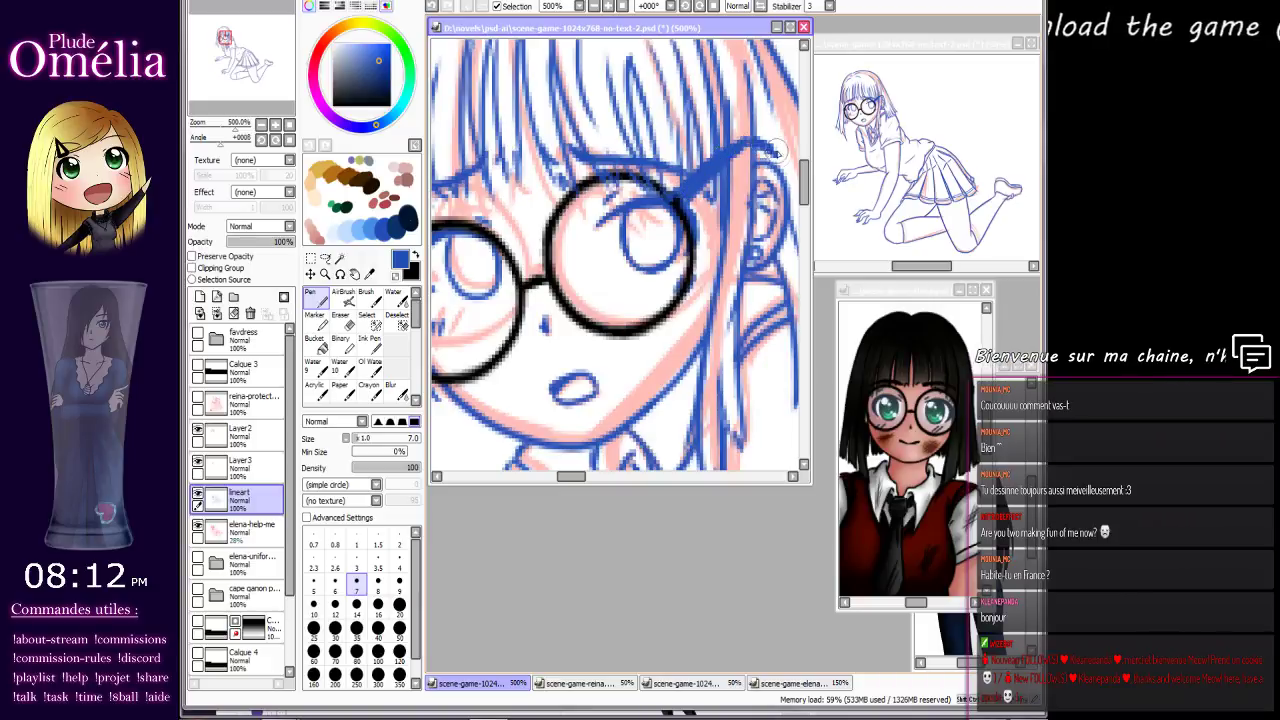
pyautogui.moveTo(532, 297)
pyautogui.mouseDown()
pyautogui.moveTo(652, 212)
pyautogui.moveTo(584, 262)
pyautogui.mouseUp()
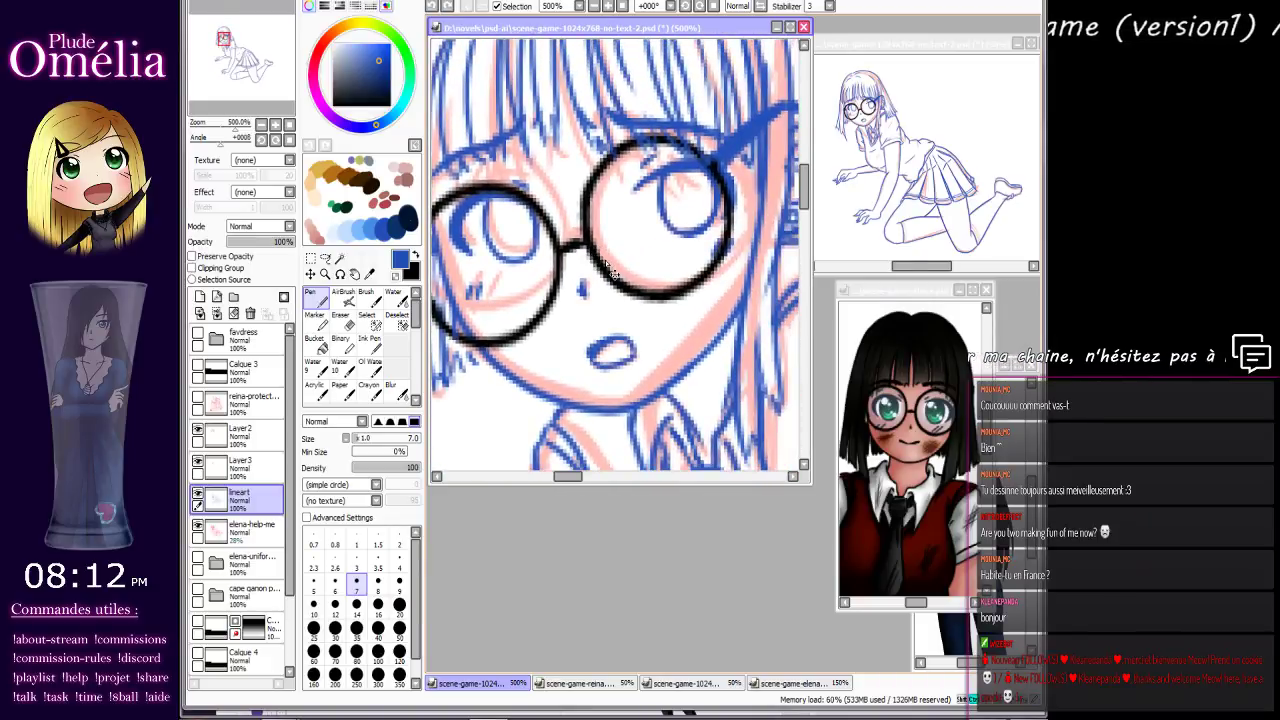
# Undo the blue glasses-arm strokes on the lineart layer.
pyautogui.hotkey('ctrl', 'z')
pyautogui.hotkey('ctrl', 'z')
pyautogui.hotkey('ctrl', 'z')
pyautogui.hotkey('ctrl', 'z')
pyautogui.hotkey('ctrl', 'z')
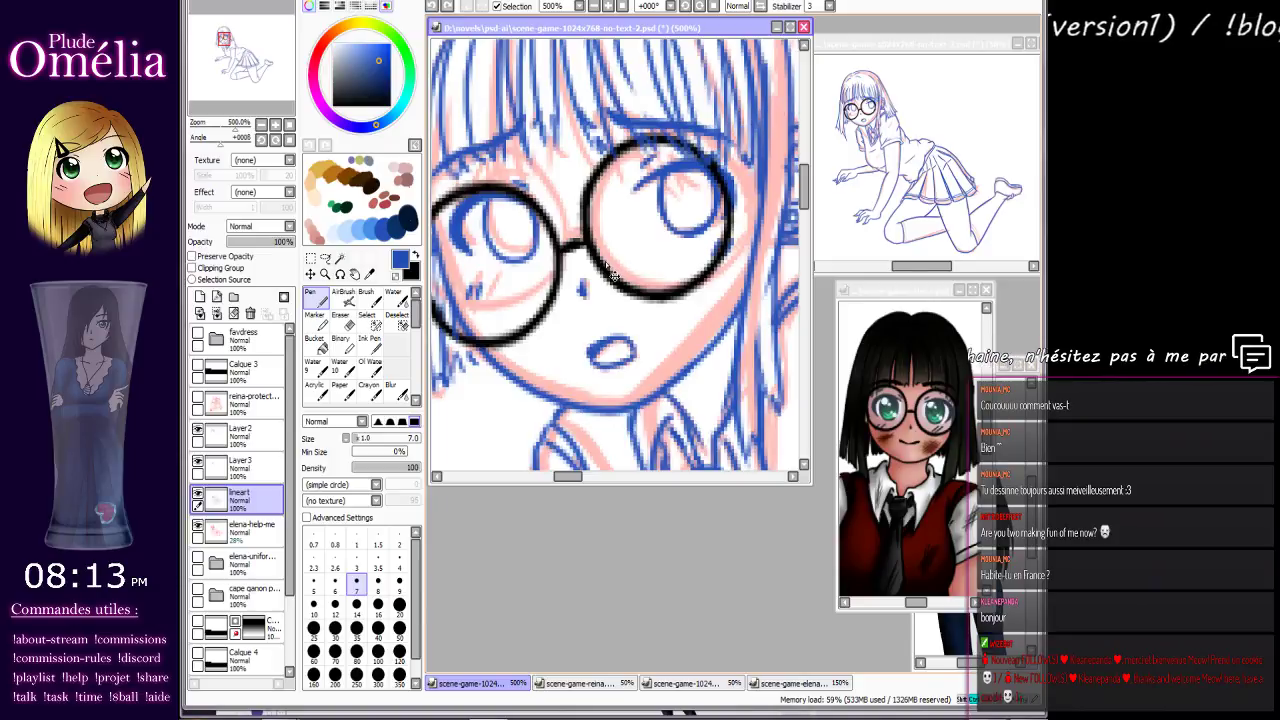
pyautogui.moveTo(700, 241)
pyautogui.mouseDown()
pyautogui.moveTo(772, 220)
pyautogui.moveTo(736, 226)
pyautogui.mouseUp()
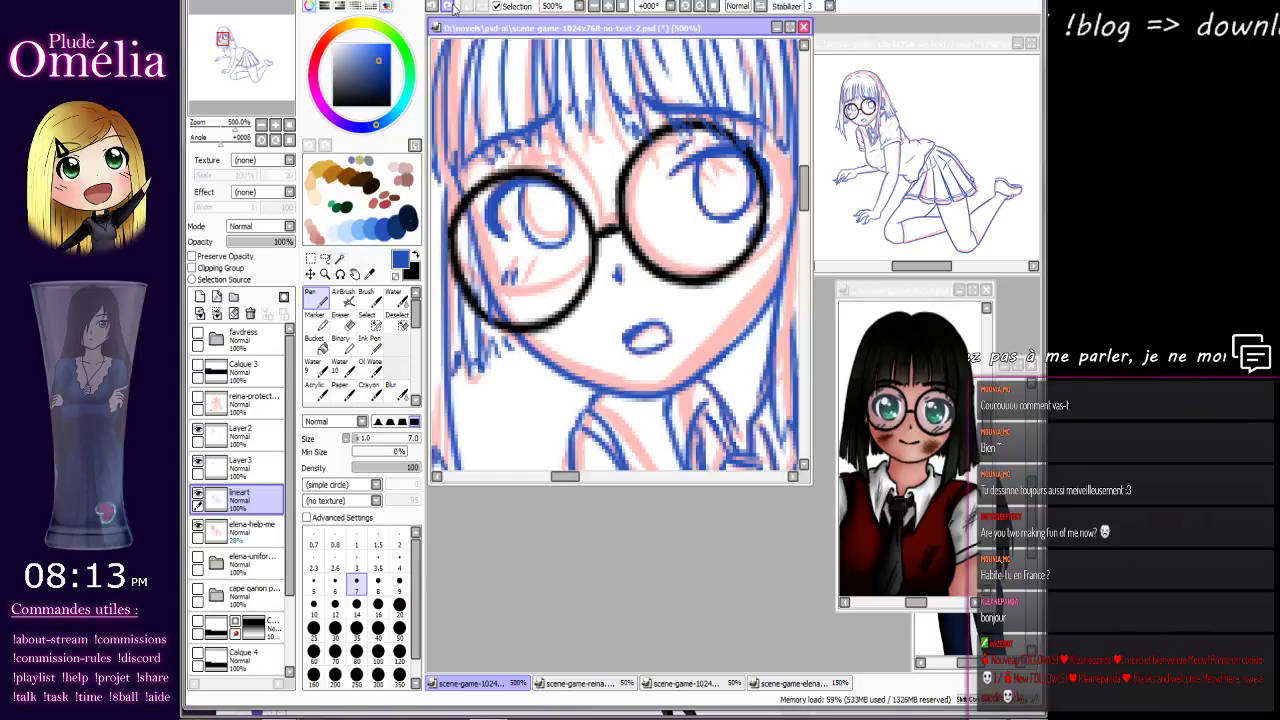
pyautogui.click(593, 7)
pyautogui.click(593, 7)
pyautogui.click(593, 7)
pyautogui.moveTo(597, 224); pyautogui.dragTo(597, 199)
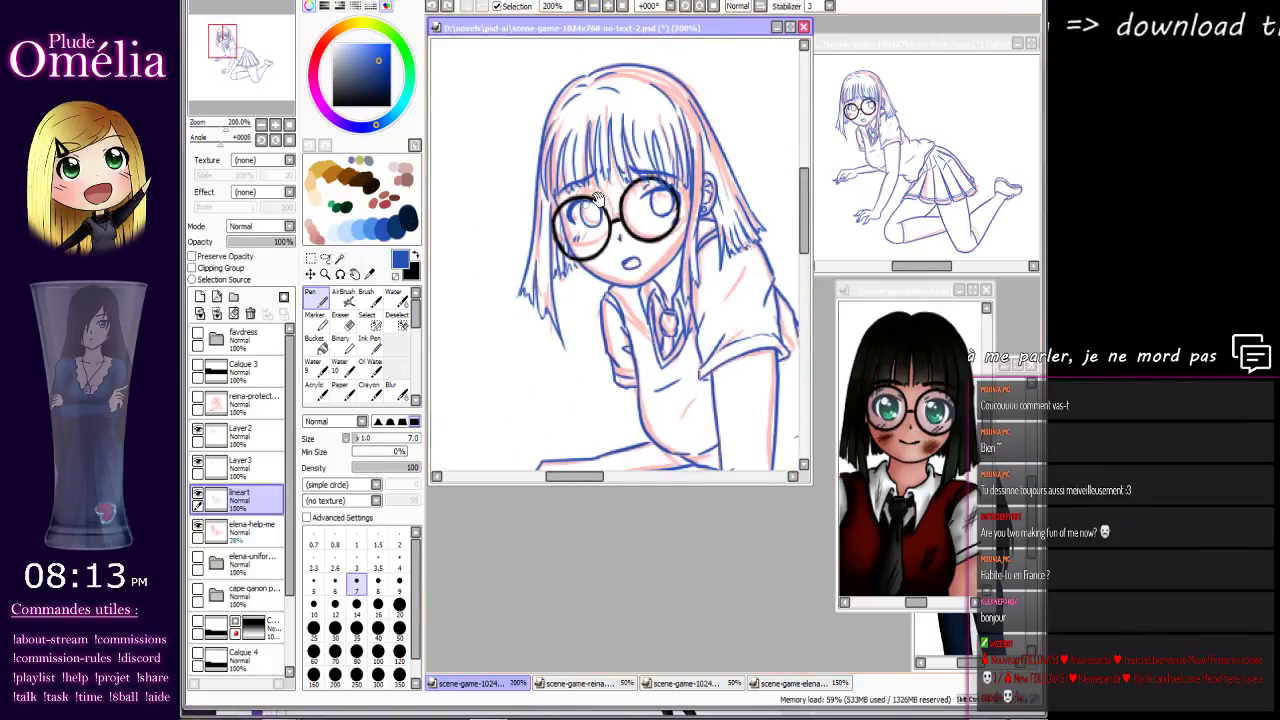
pyautogui.click(312, 275)
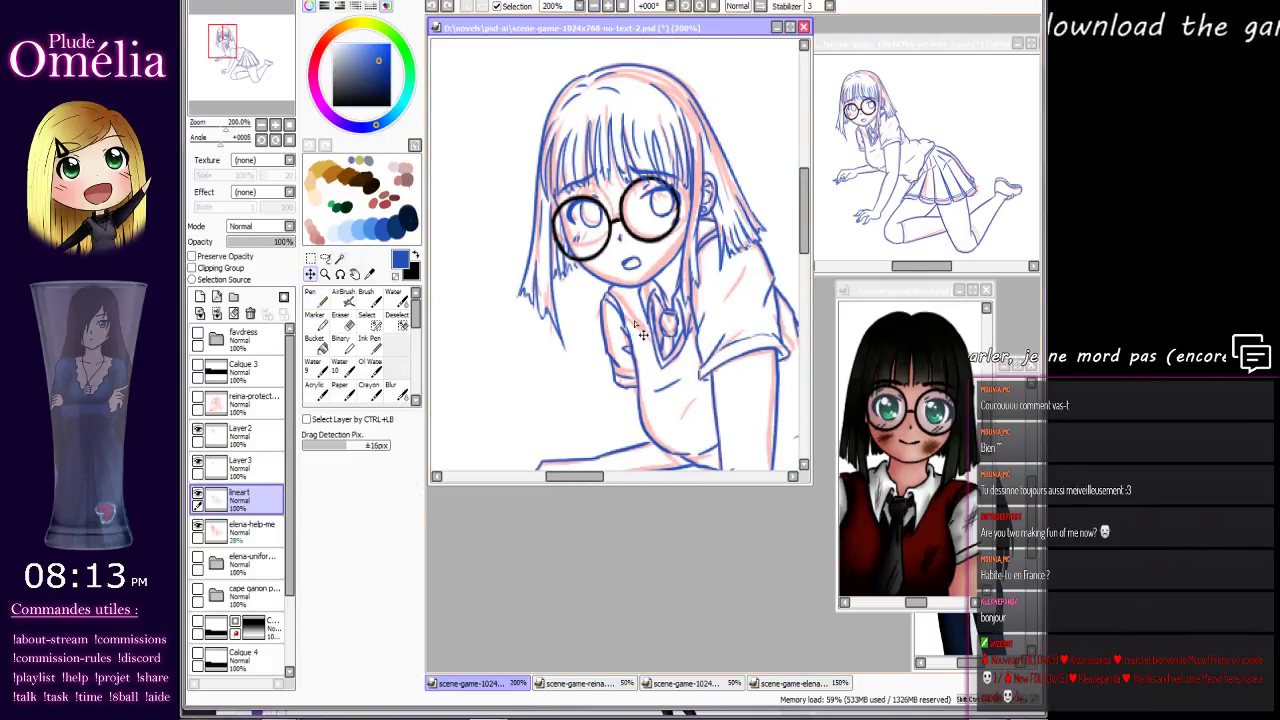
pyautogui.moveTo(612, 320); pyautogui.dragTo(697, 345)
pyautogui.hotkey('ctrl', 'z')
# On Layer3, draw a short black hinge at the outer edge of the lens farther from the visible ear.
pyautogui.click(256, 464)
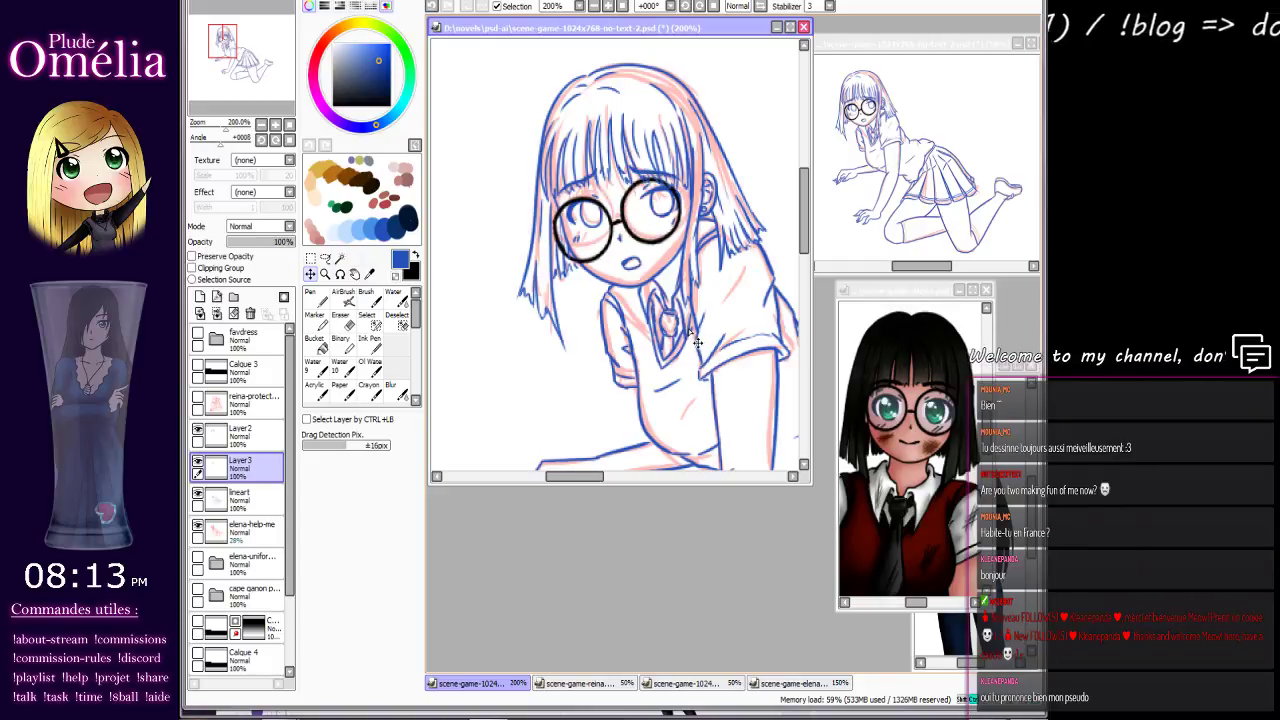
pyautogui.click(415, 256)
pyautogui.click(276, 125)
pyautogui.click(276, 125)
pyautogui.click(276, 125)
pyautogui.moveTo(635, 239); pyautogui.dragTo(688, 249)
pyautogui.moveTo(625, 280); pyautogui.dragTo(653, 294)
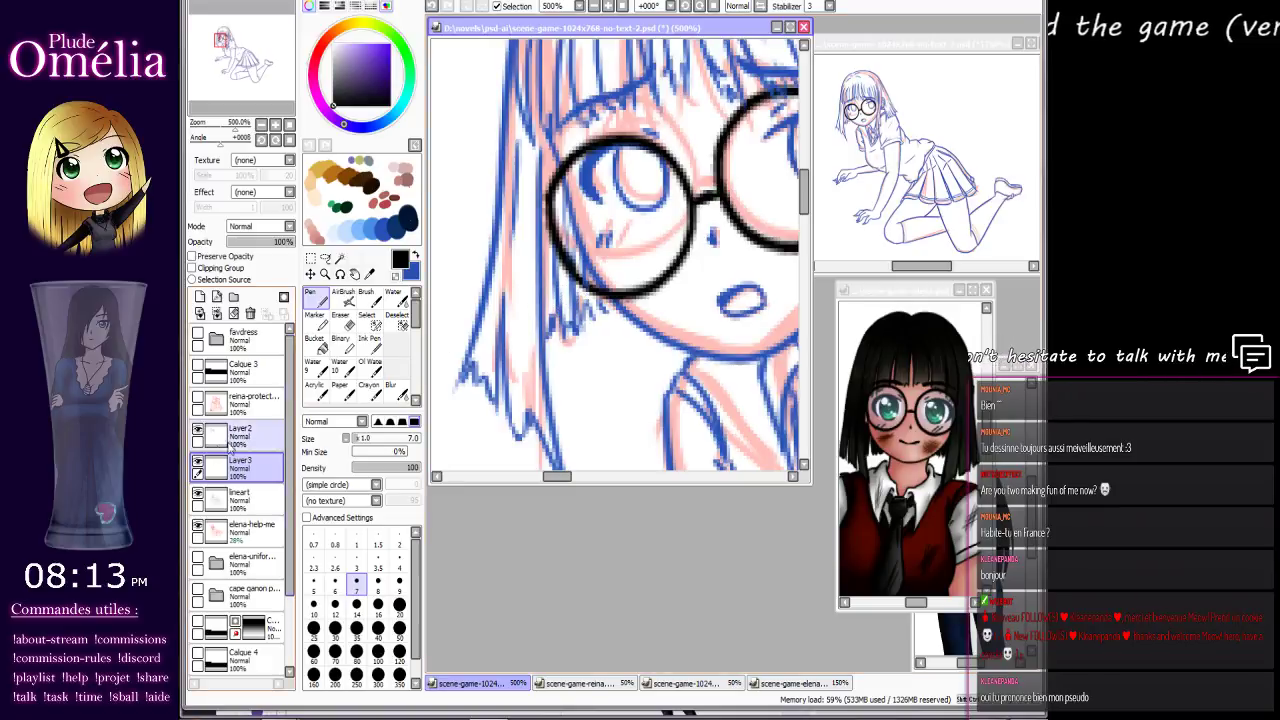
pyautogui.click(199, 463)
pyautogui.click(199, 463)
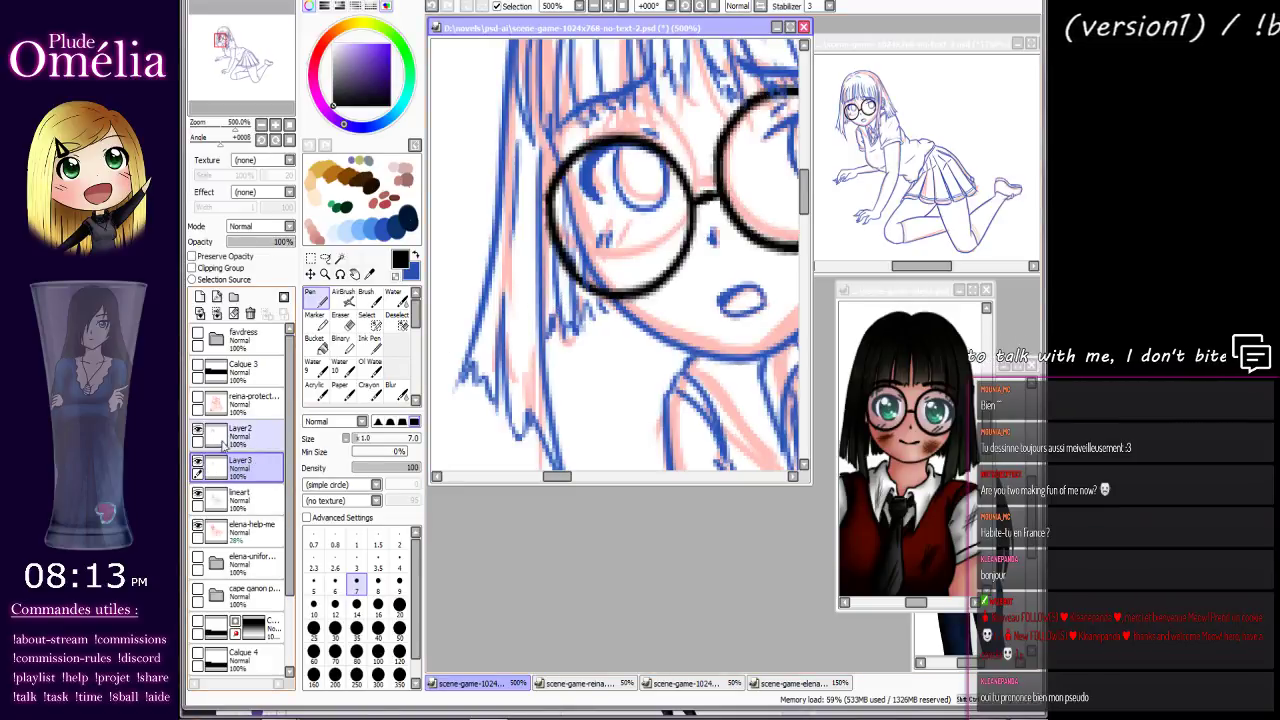
pyautogui.click(198, 465)
pyautogui.click(198, 465)
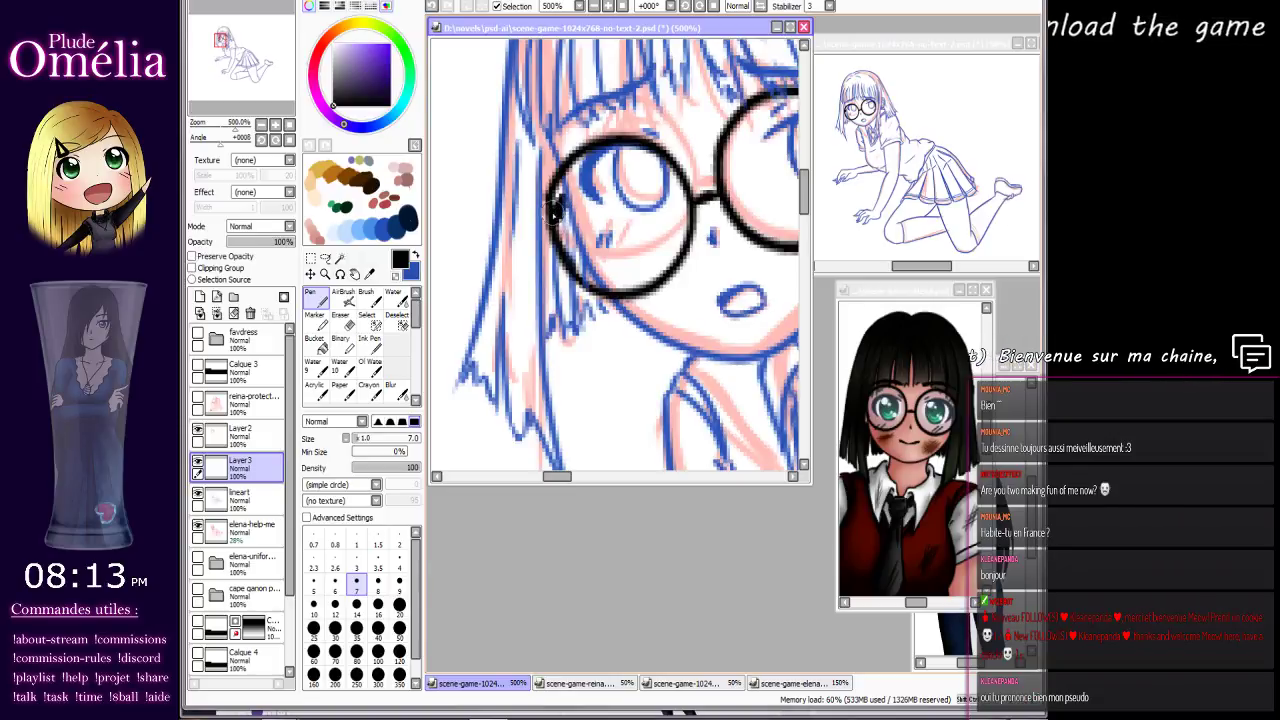
pyautogui.moveTo(553, 213); pyautogui.dragTo(545, 217)
# Draw a thick black glasses arm on Layer3 from the ear-side lens's outer upper edge up to the hair strands.
pyautogui.moveTo(663, 236)
pyautogui.mouseDown()
pyautogui.moveTo(630, 250)
pyautogui.moveTo(482, 294)
pyautogui.mouseUp()
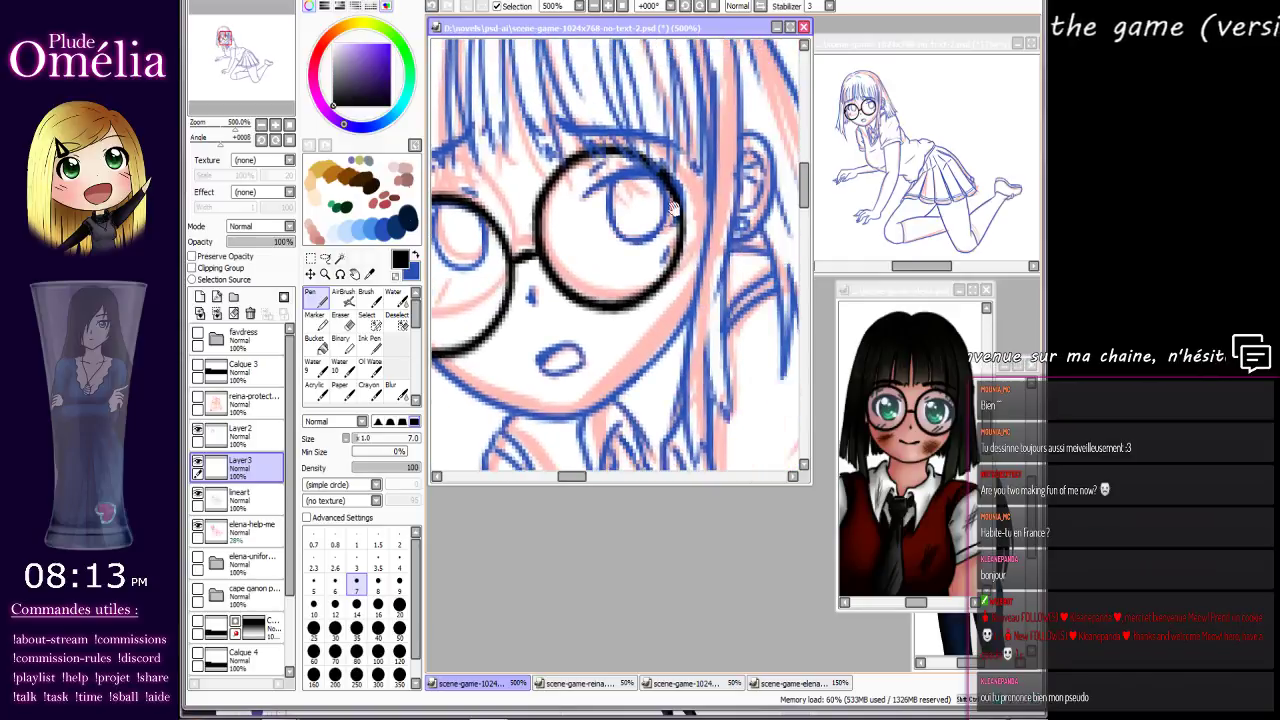
pyautogui.moveTo(677, 186); pyautogui.dragTo(706, 155)
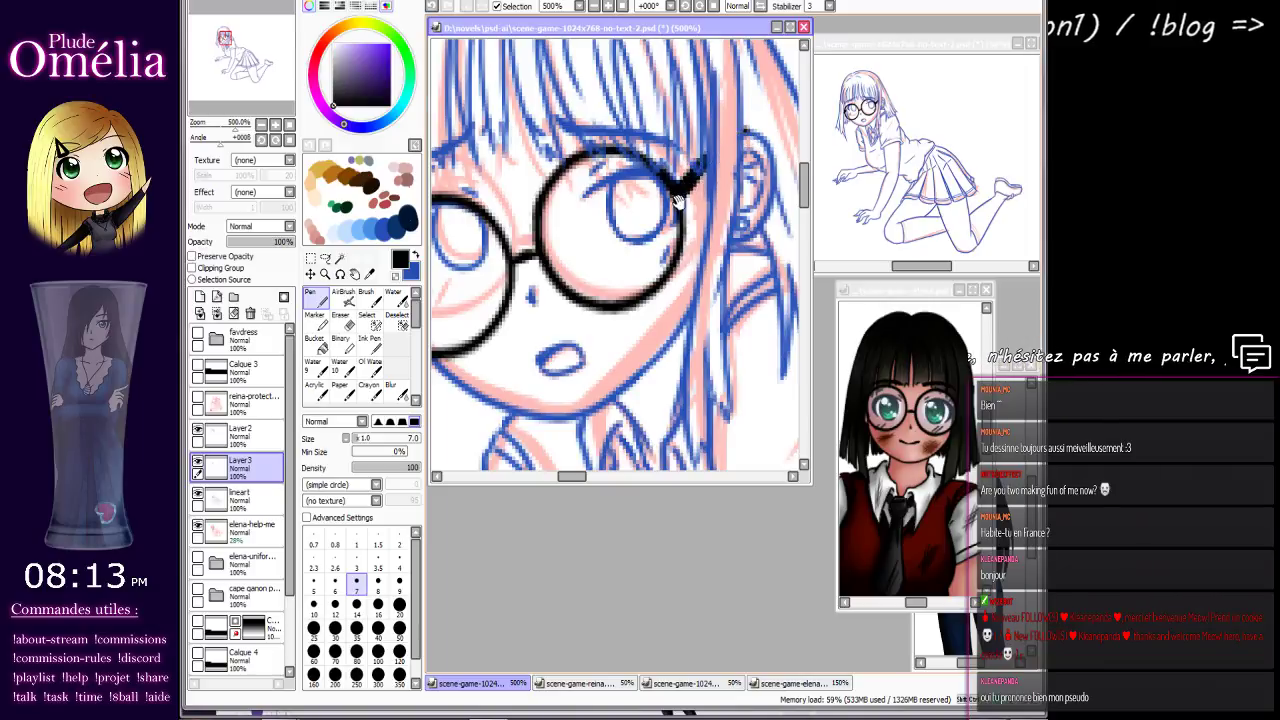
pyautogui.moveTo(680, 205); pyautogui.dragTo(711, 203)
pyautogui.moveTo(628, 252); pyautogui.dragTo(682, 217)
pyautogui.click(262, 126)
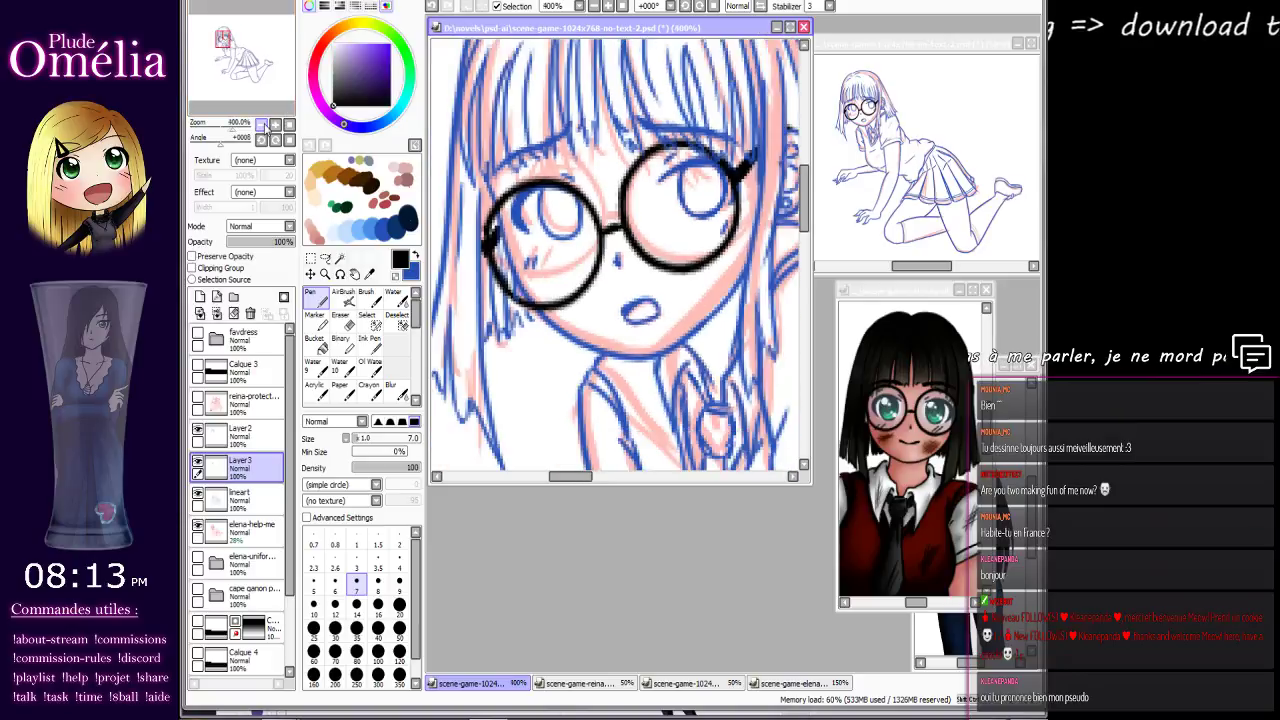
pyautogui.click(262, 126)
pyautogui.click(262, 126)
pyautogui.moveTo(537, 307); pyautogui.dragTo(519, 291)
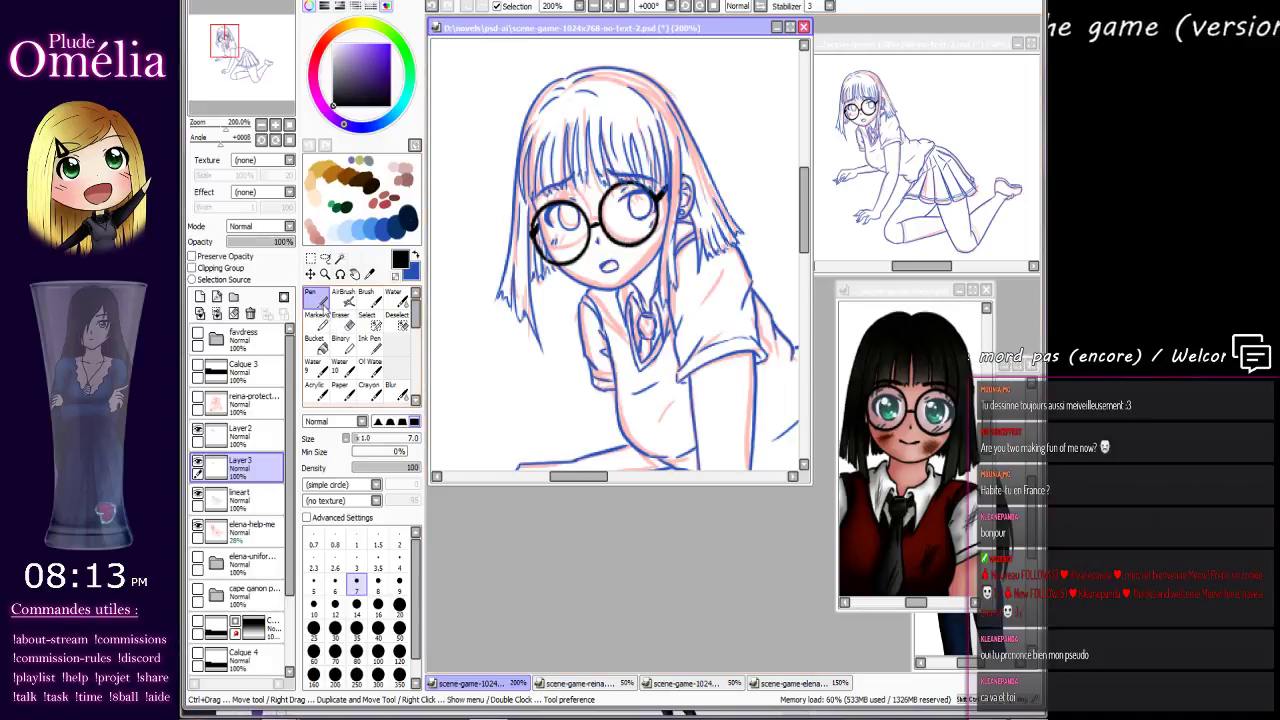
# Turn the hair lines on Layer2 black by setting the layer's luminescence to -100.
pyautogui.click(418, 258)
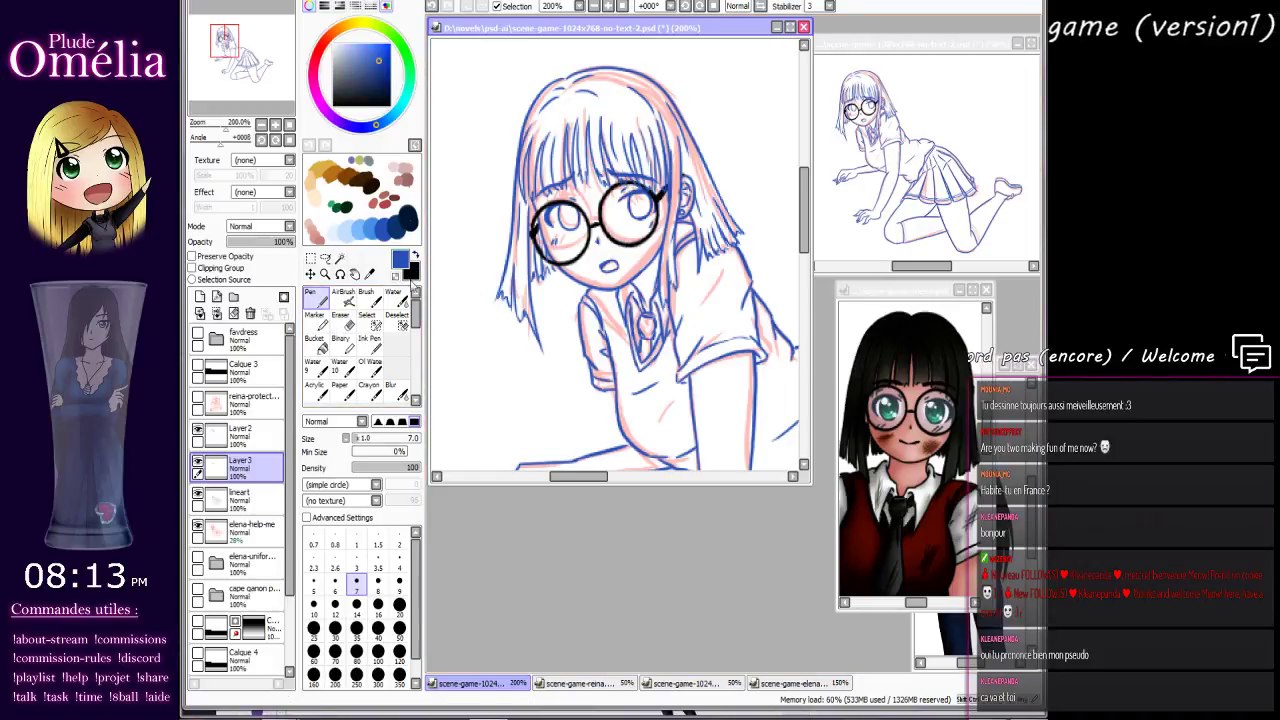
pyautogui.click(236, 440)
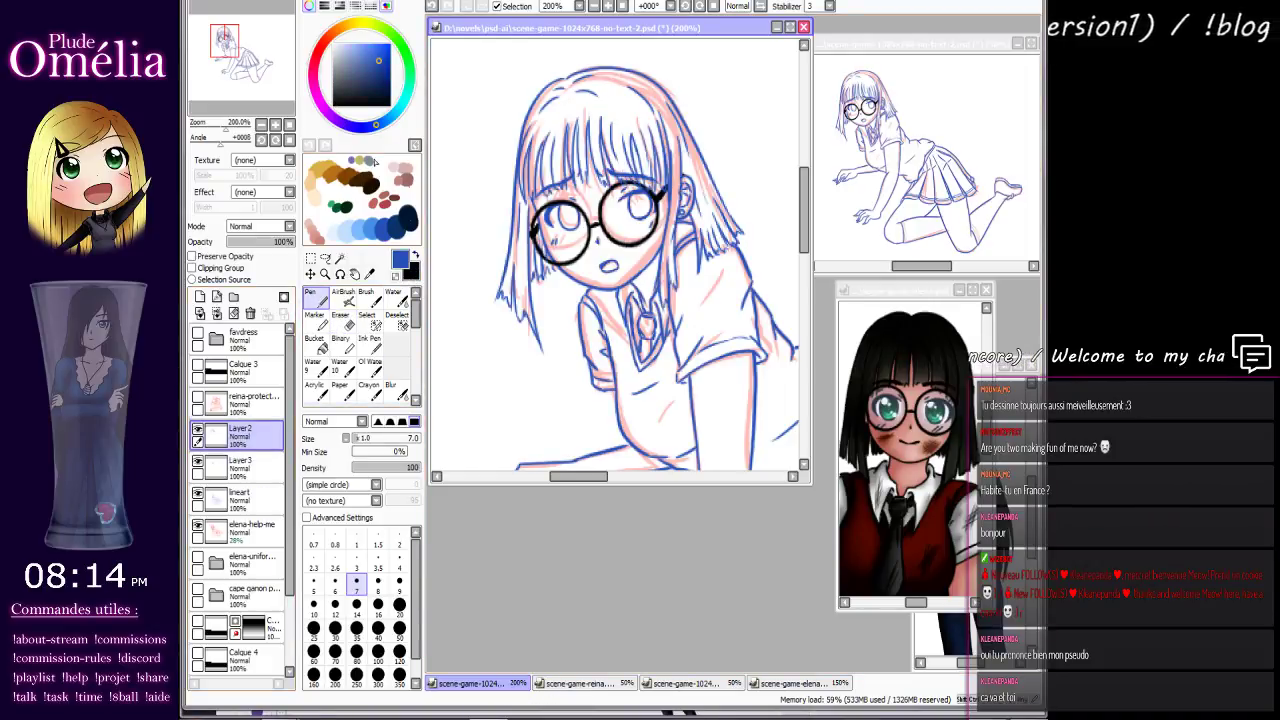
pyautogui.hotkey('ctrl', 'u')
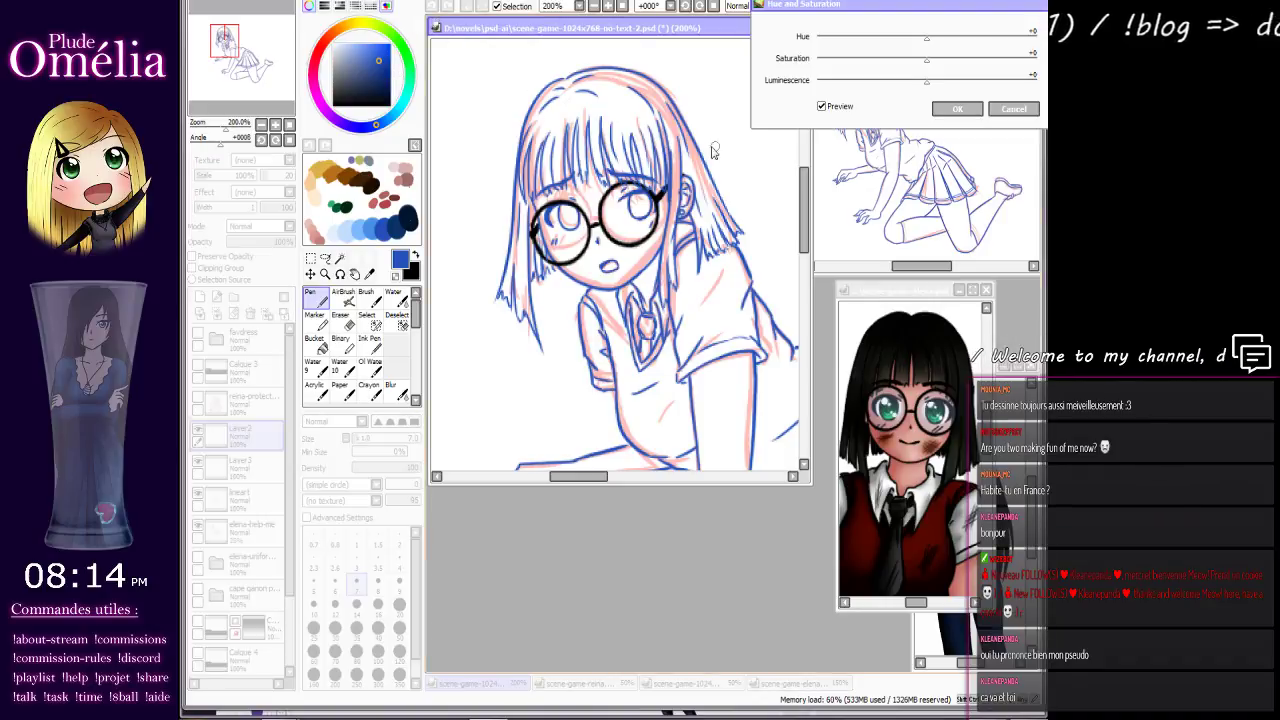
pyautogui.moveTo(923, 79); pyautogui.dragTo(818, 80)
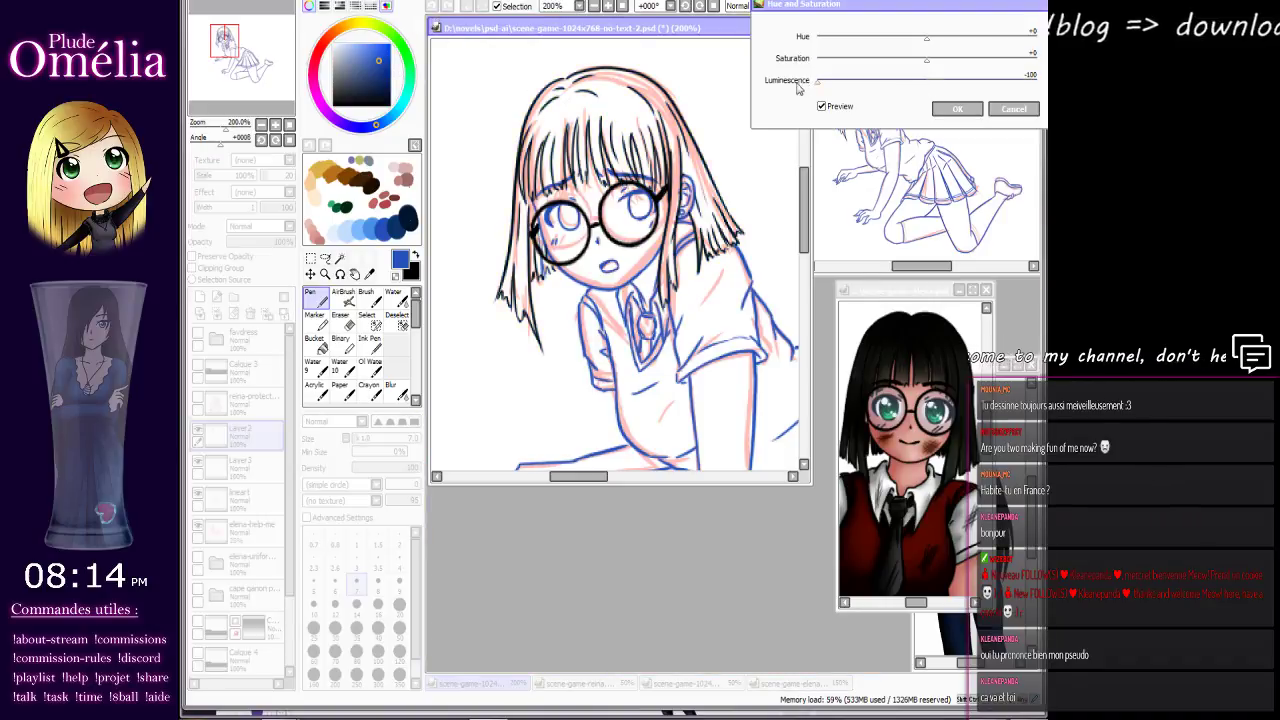
pyautogui.click(957, 110)
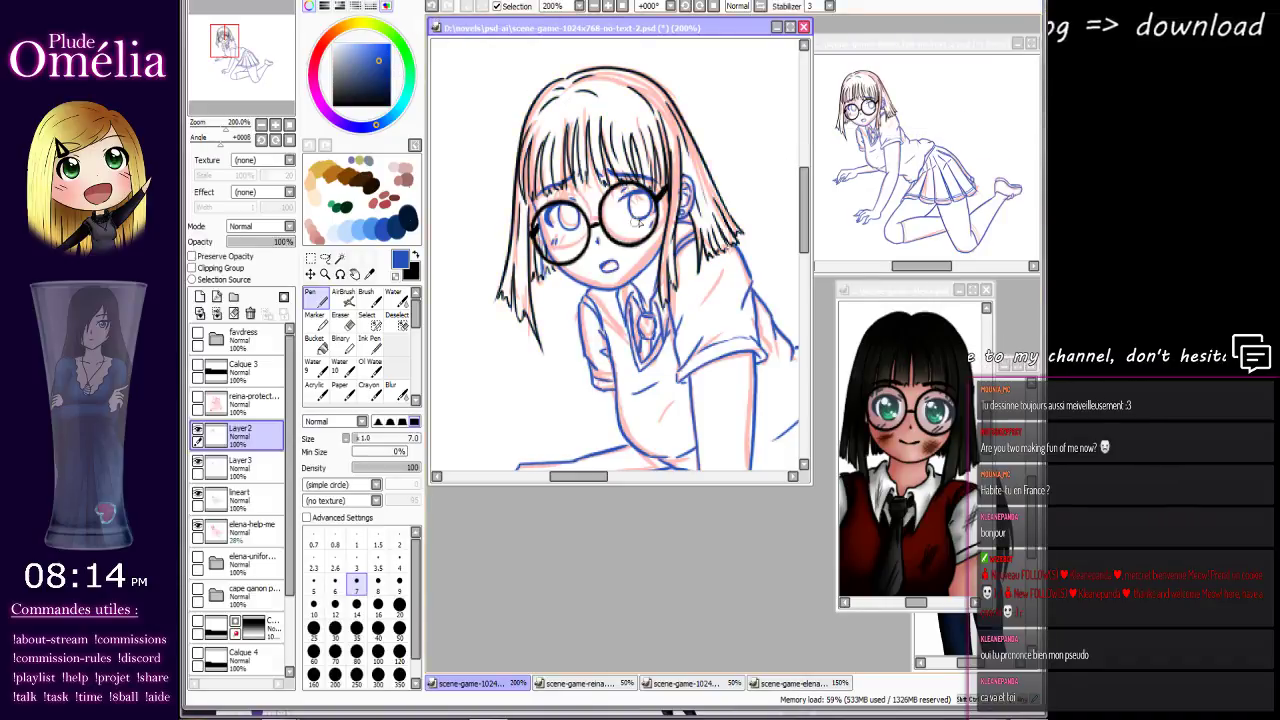
# Turn the face and body lines on the lineart layer black by setting its luminescence to -100.
pyautogui.click(240, 497)
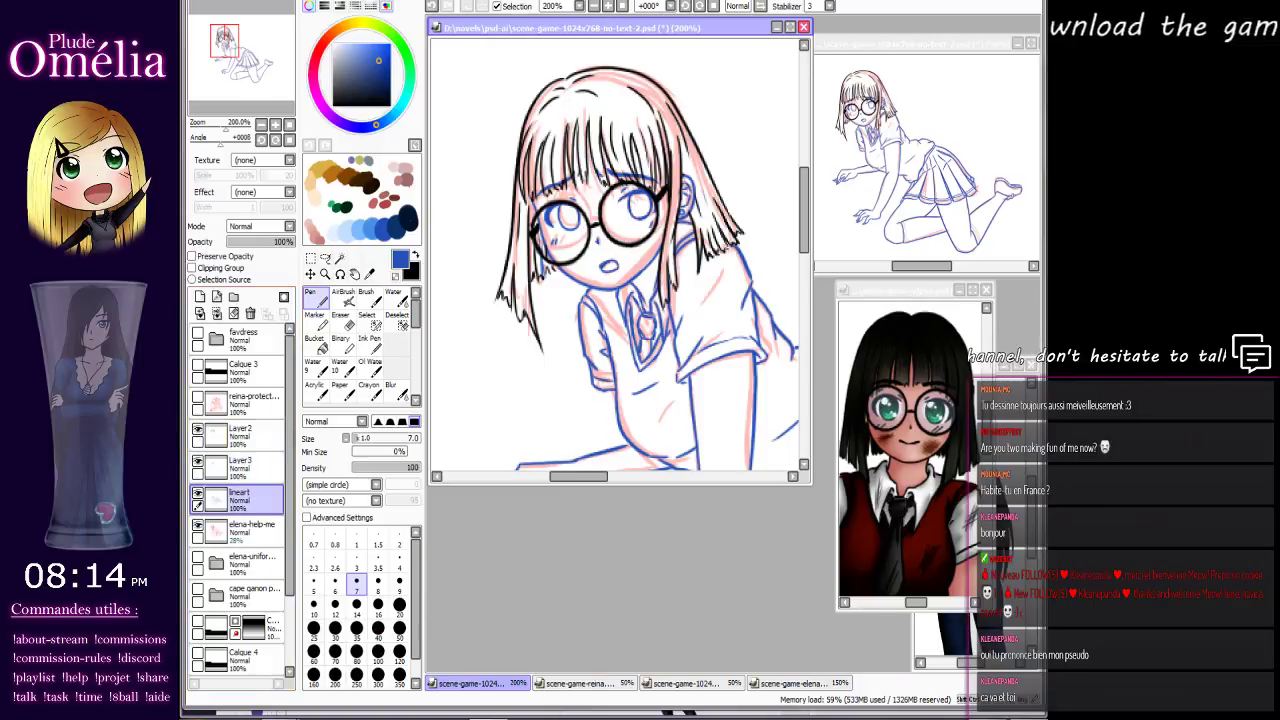
pyautogui.hotkey('ctrl', 'u')
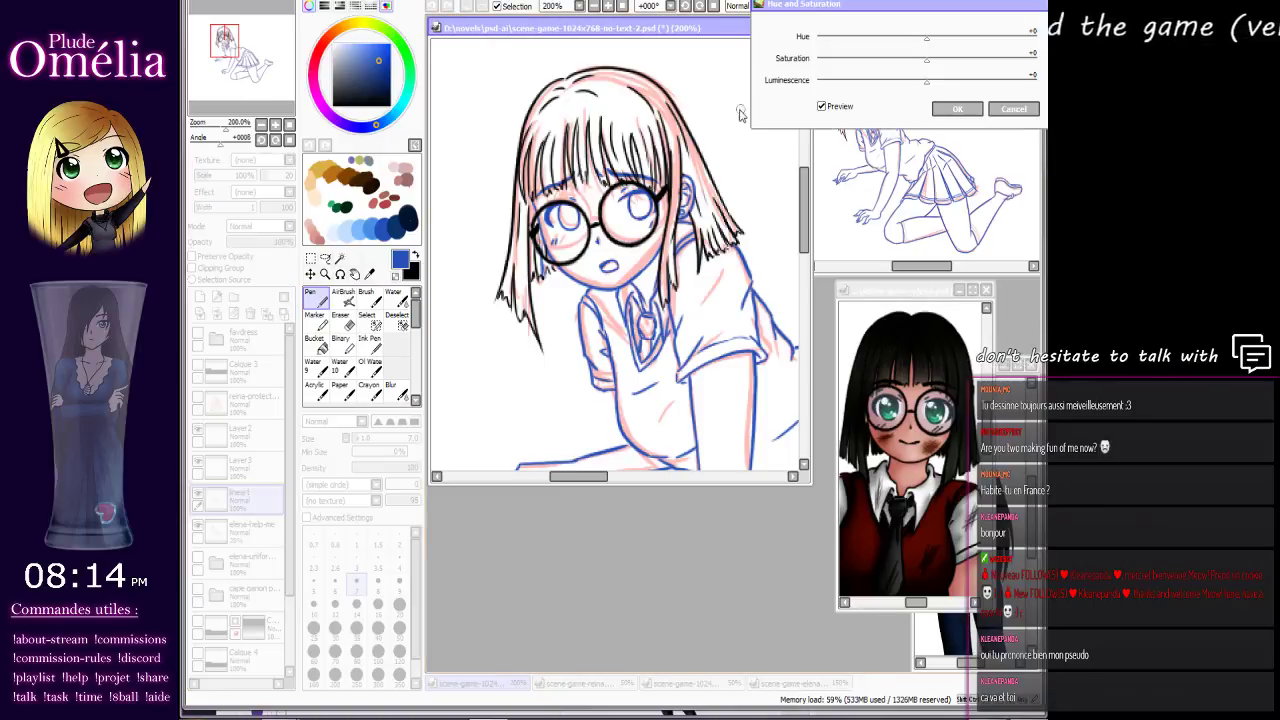
pyautogui.moveTo(926, 80); pyautogui.dragTo(818, 80)
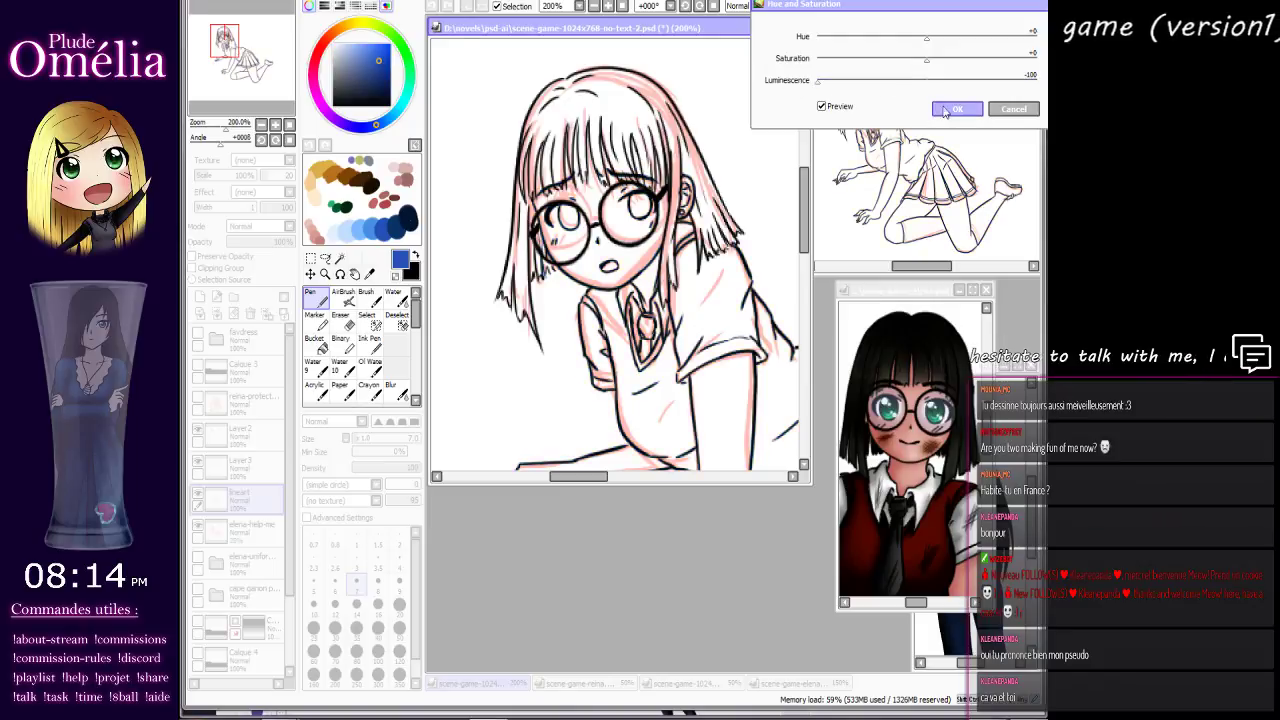
pyautogui.click(945, 110)
# Hide the pink elena-help-me sketch layer and show the red reina-protect sketch layer over the whole figure.
pyautogui.click(197, 530)
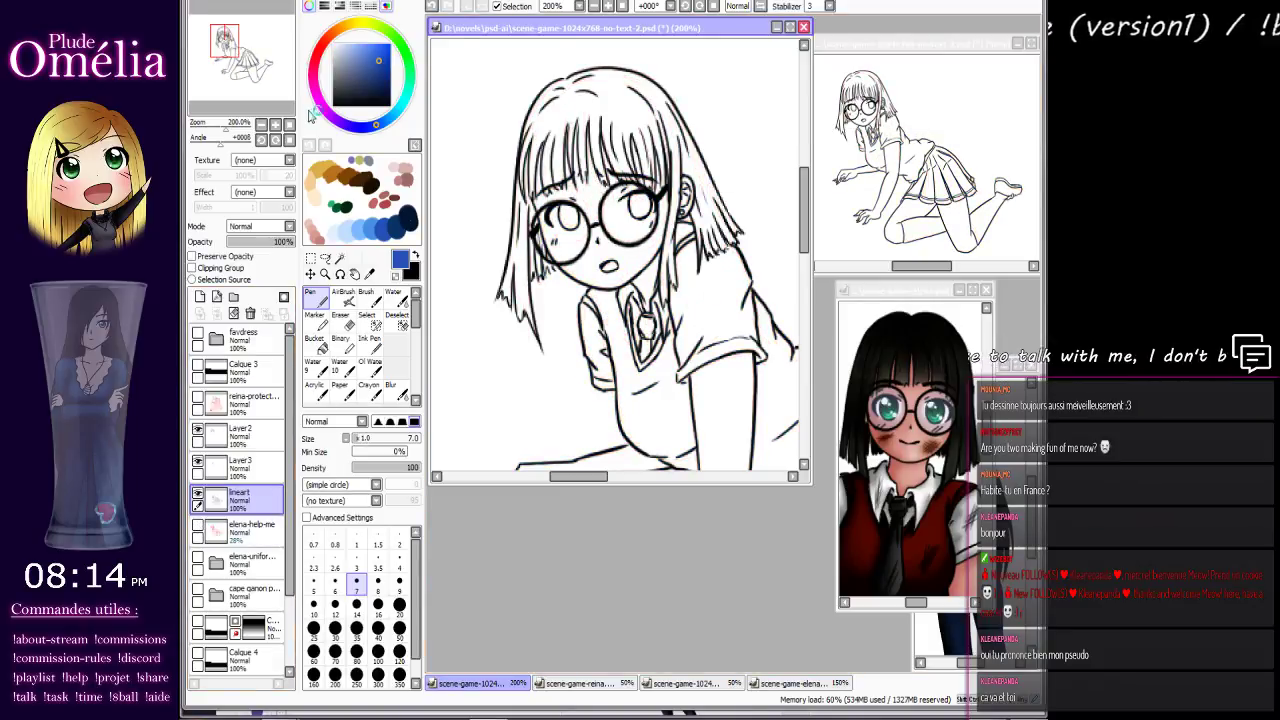
pyautogui.click(262, 125)
pyautogui.click(262, 125)
pyautogui.moveTo(701, 331); pyautogui.dragTo(610, 275)
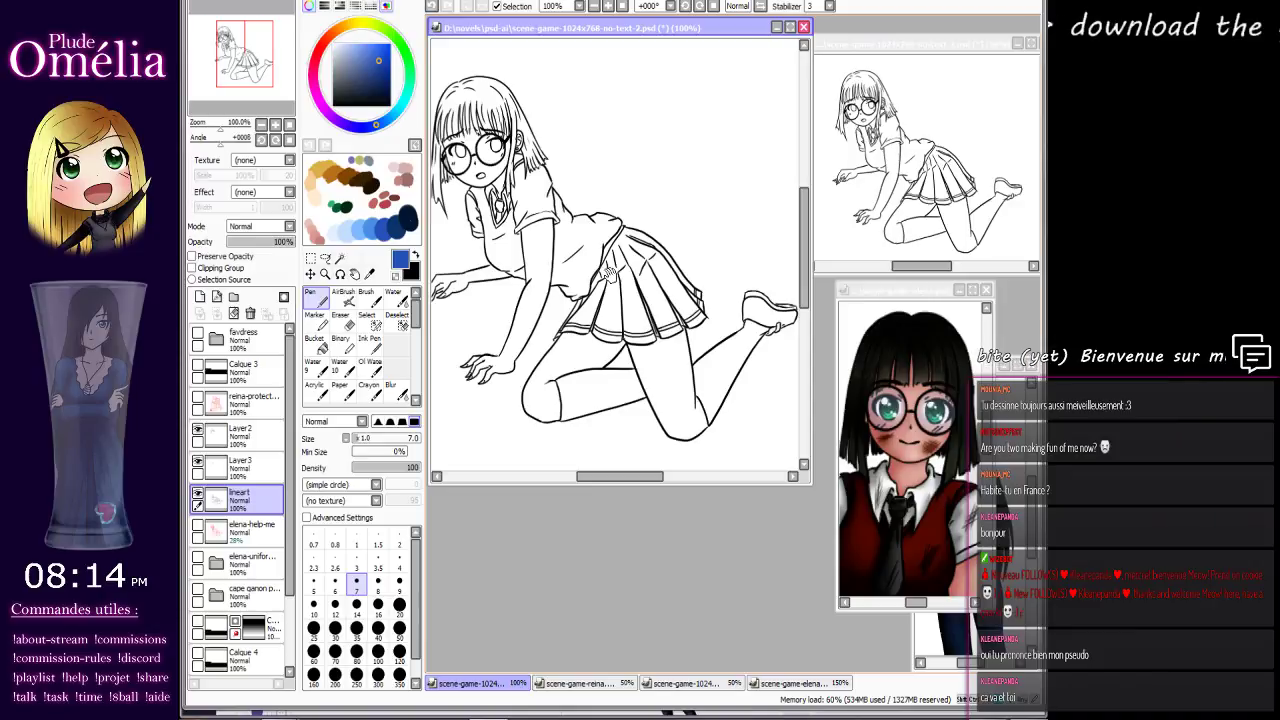
pyautogui.moveTo(607, 272); pyautogui.dragTo(619, 260)
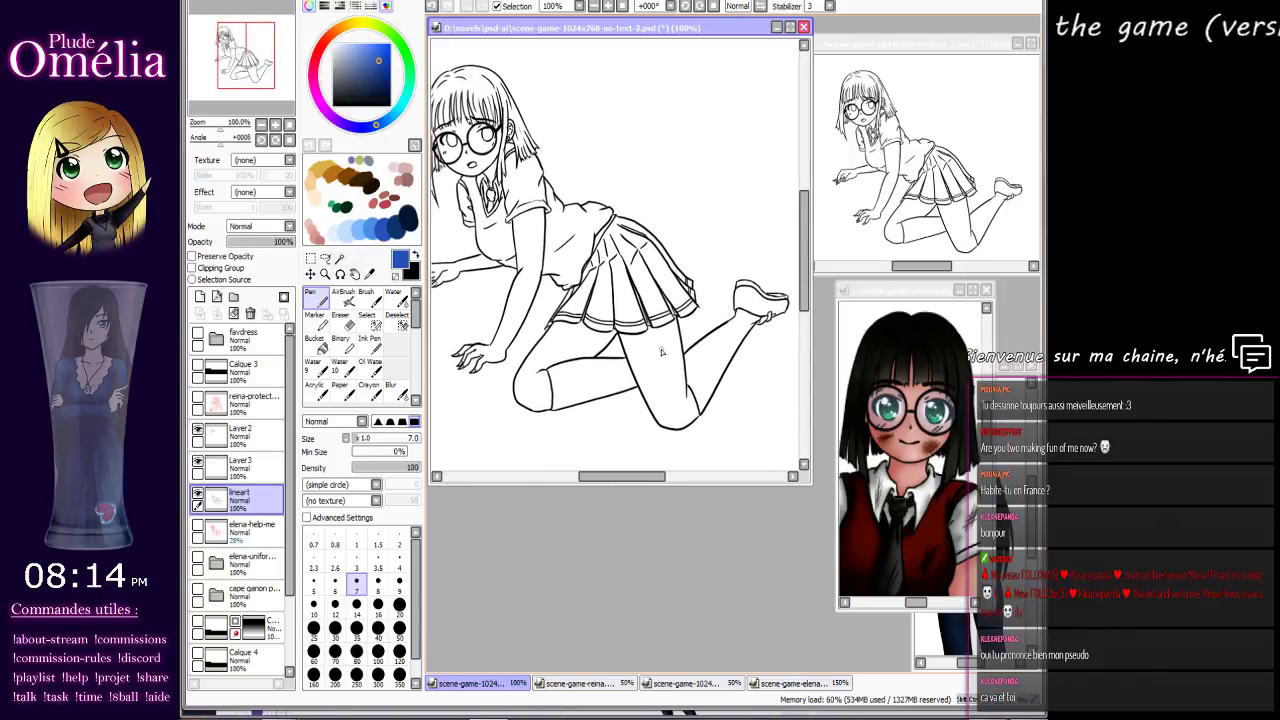
pyautogui.click(198, 399)
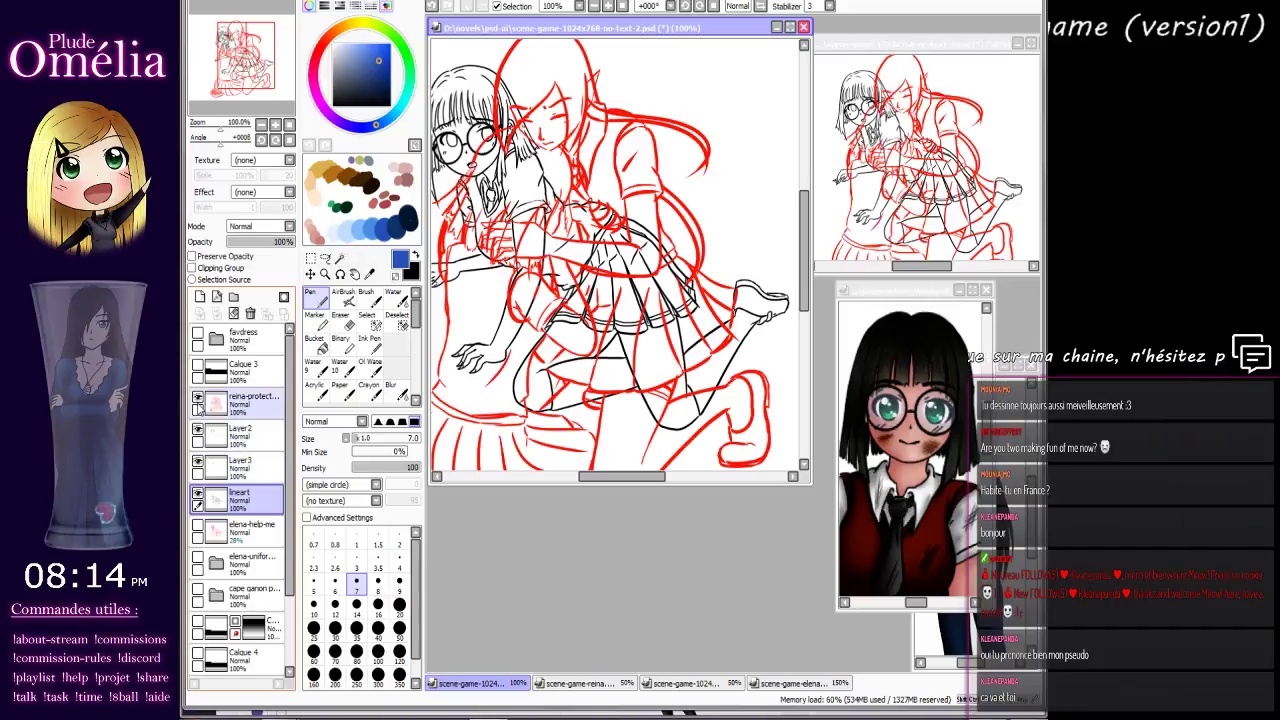
# Hide the red reina-protect sketch and check the hair and glasses by switching Layer2 and Layer3 off and on.
pyautogui.click(198, 399)
pyautogui.click(198, 463)
pyautogui.click(198, 463)
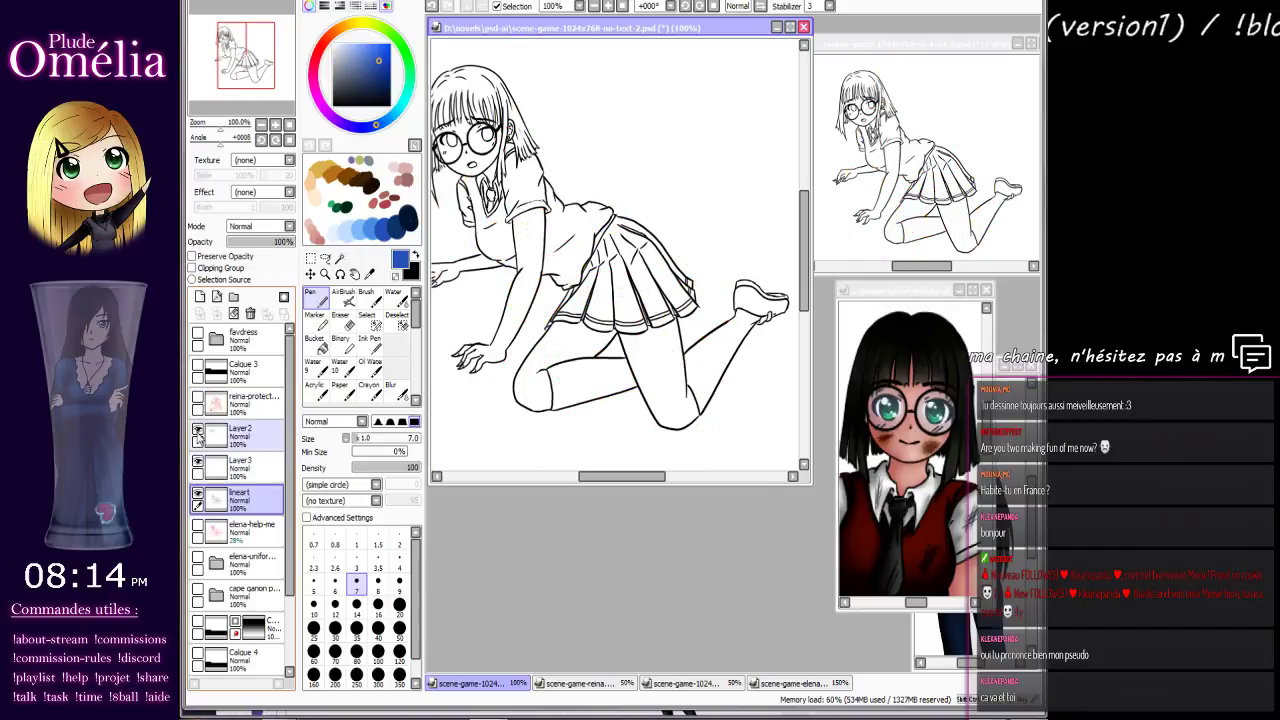
pyautogui.click(198, 436)
pyautogui.click(198, 436)
pyautogui.click(198, 463)
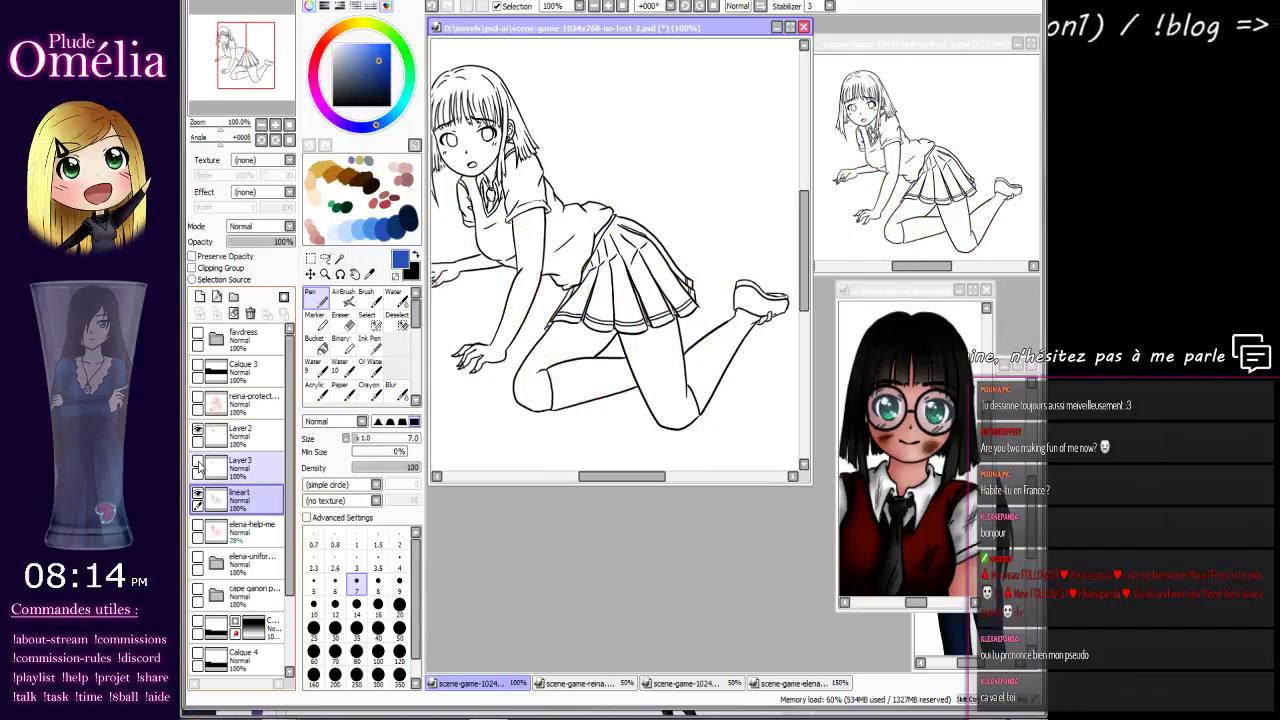
pyautogui.click(198, 463)
pyautogui.click(198, 432)
pyautogui.click(198, 432)
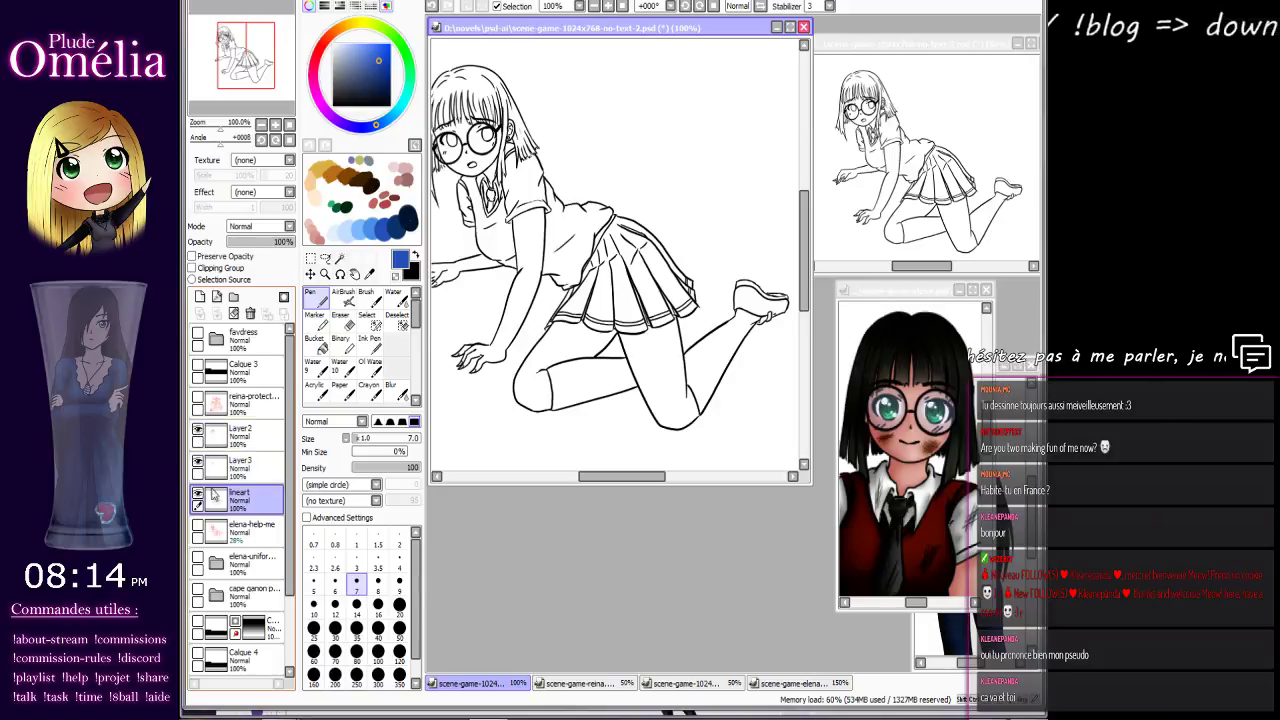
pyautogui.click(198, 530)
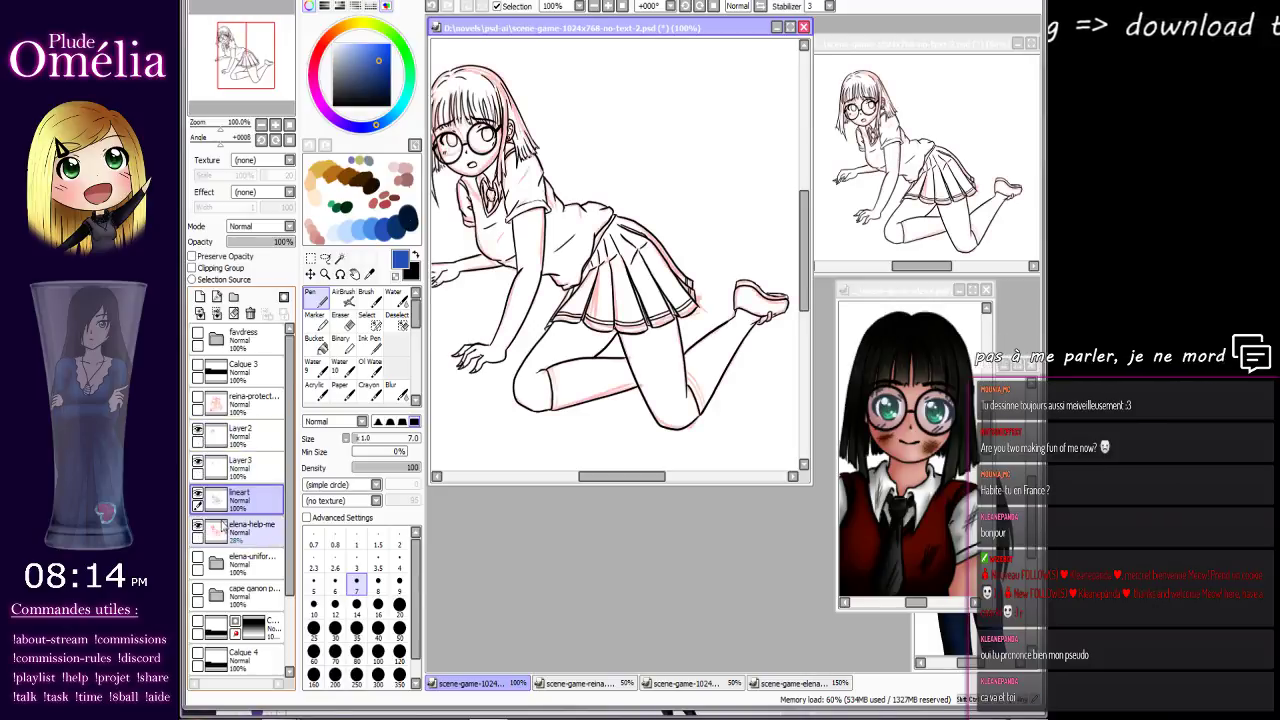
pyautogui.click(226, 528)
pyautogui.click(201, 297)
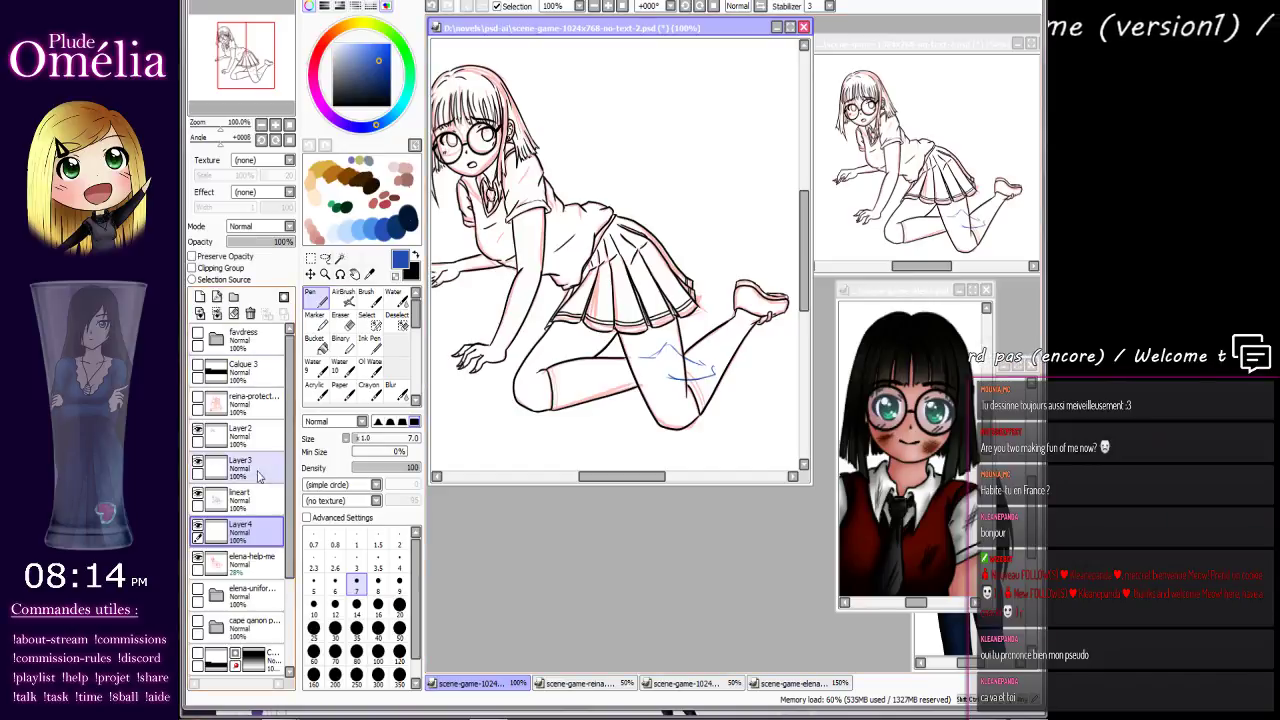
pyautogui.moveTo(258, 530); pyautogui.dragTo(265, 318)
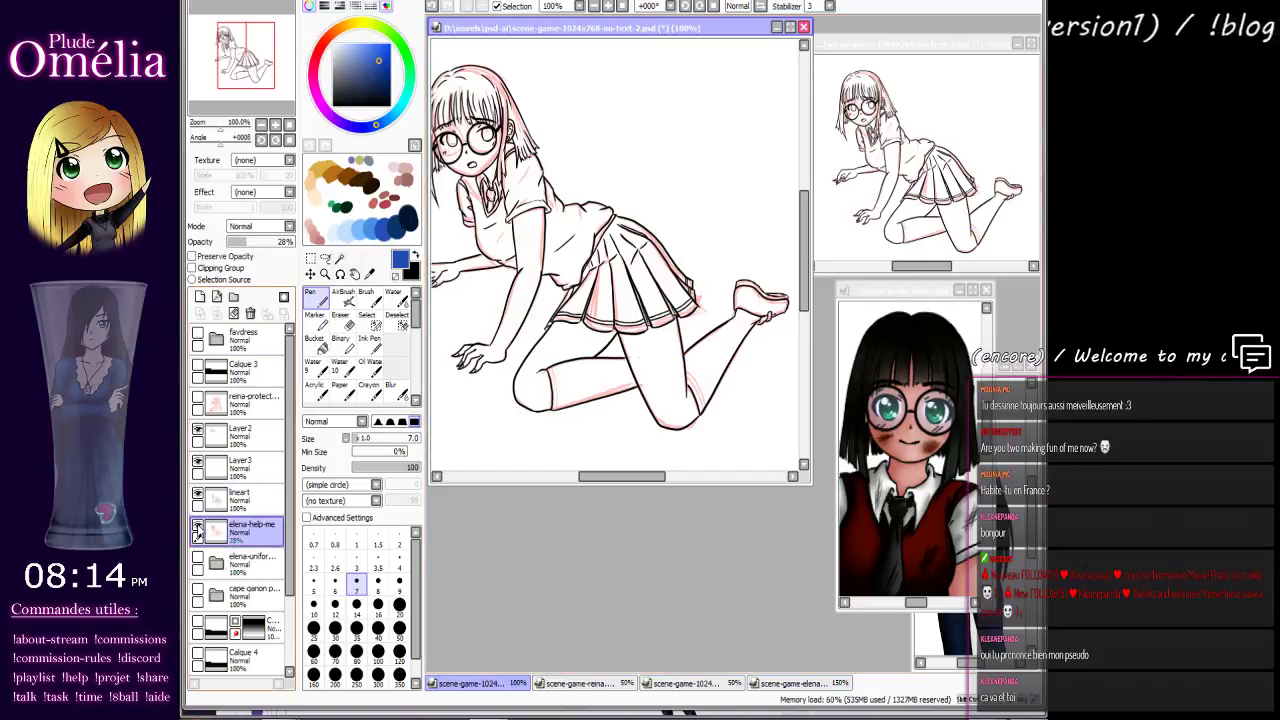
pyautogui.click(199, 526)
pyautogui.moveTo(605, 327)
pyautogui.mouseDown()
pyautogui.moveTo(640, 346)
pyautogui.moveTo(627, 341)
pyautogui.mouseUp()
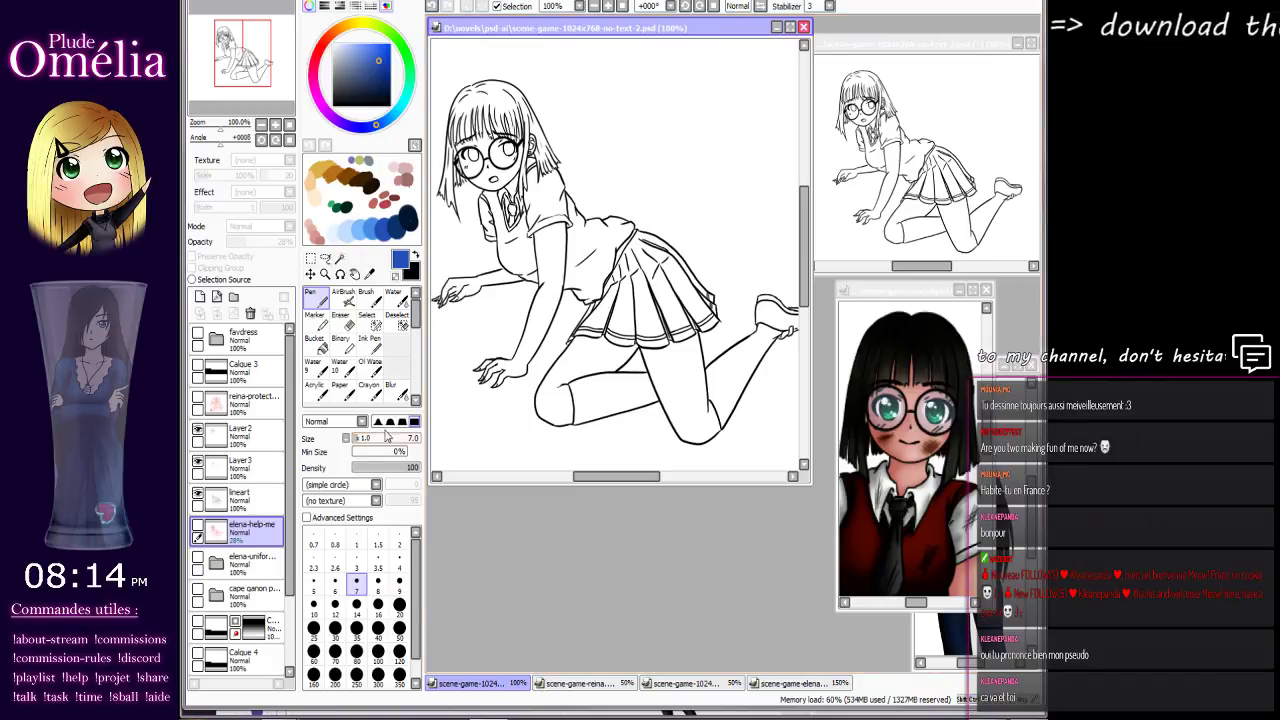
# Show the red reina-protect sketch and hide the schoolgirl's Layer2, Layer3 and lineart layers.
pyautogui.click(197, 398)
pyautogui.click(197, 432)
pyautogui.click(197, 462)
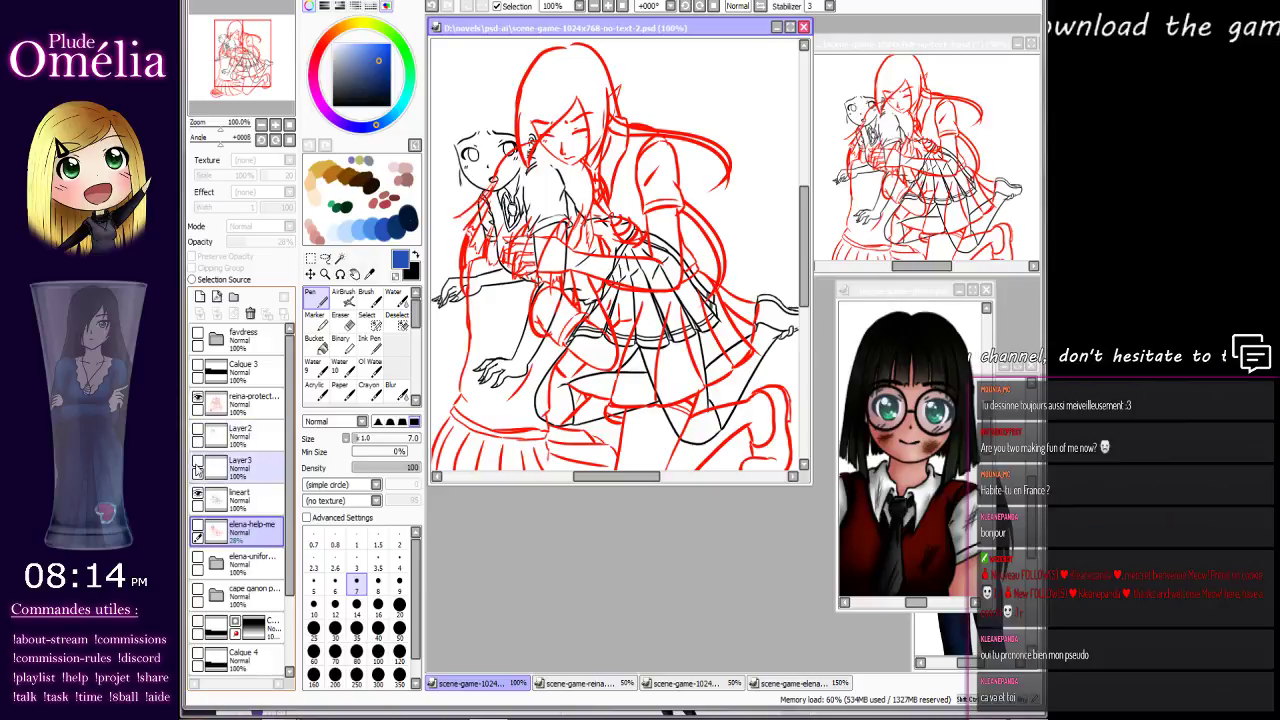
pyautogui.click(197, 494)
pyautogui.click(220, 505)
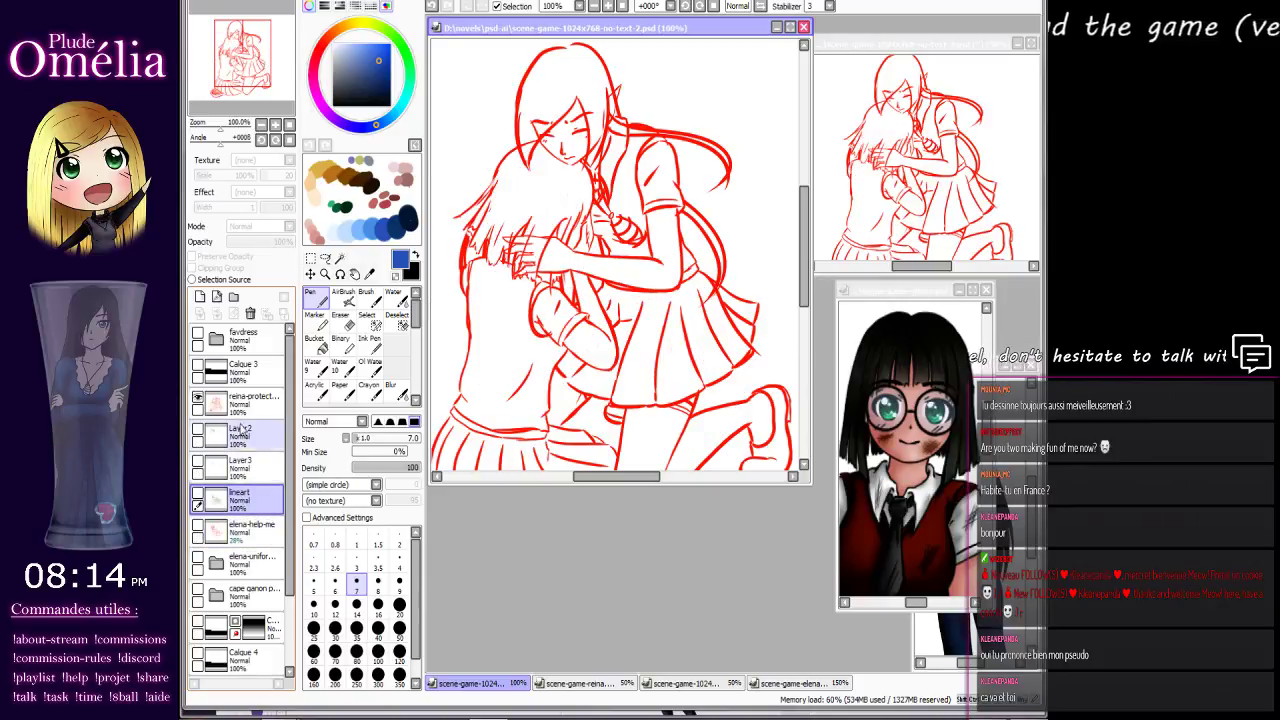
# Group Layer3, Layer2, lineart and elena-help-me in a new folder named "elena help" and collapse it.
pyautogui.click(234, 297)
pyautogui.moveTo(233, 503); pyautogui.dragTo(256, 468)
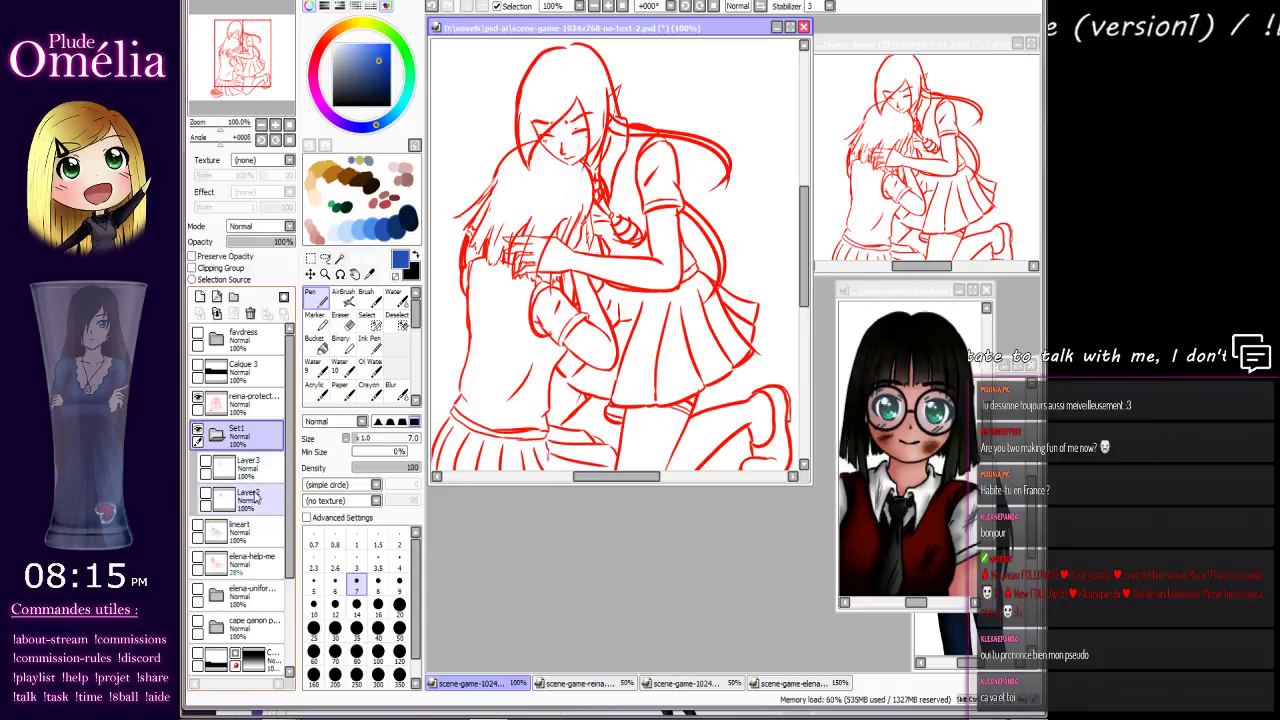
pyautogui.moveTo(257, 528); pyautogui.dragTo(255, 511)
pyautogui.moveTo(242, 562); pyautogui.dragTo(250, 531)
pyautogui.doubleClick(240, 432)
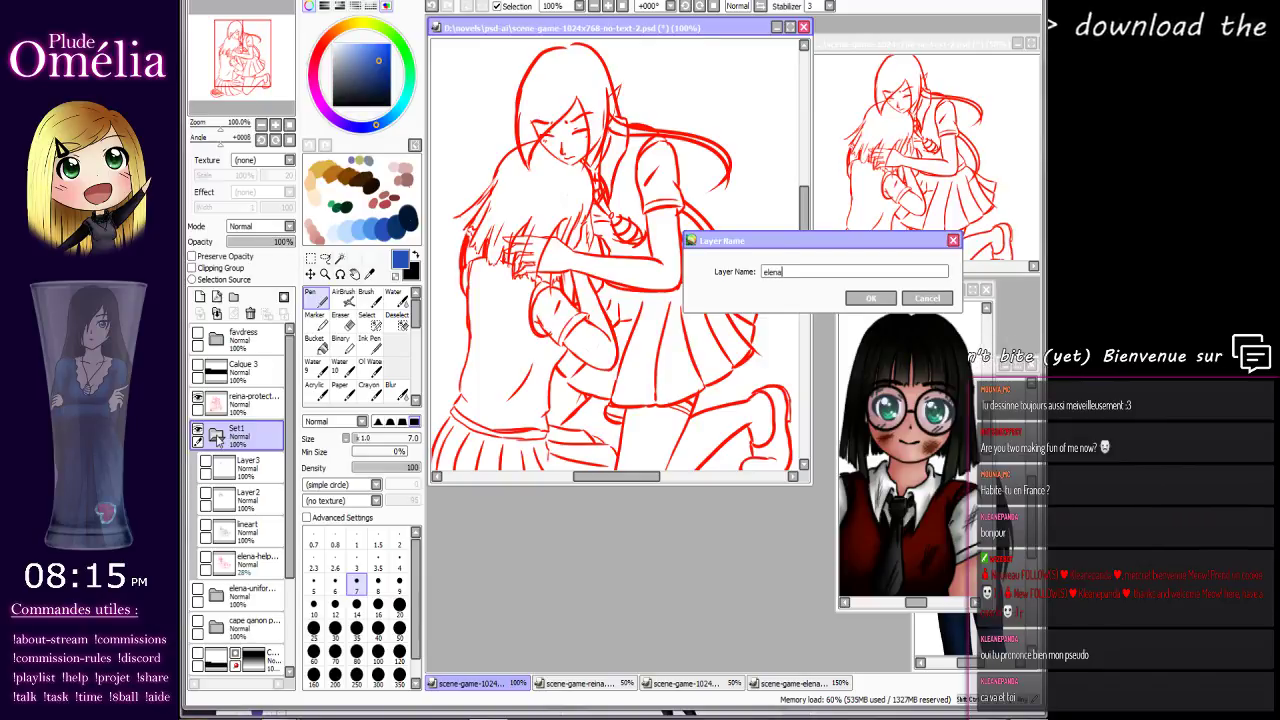
pyautogui.press('Return')
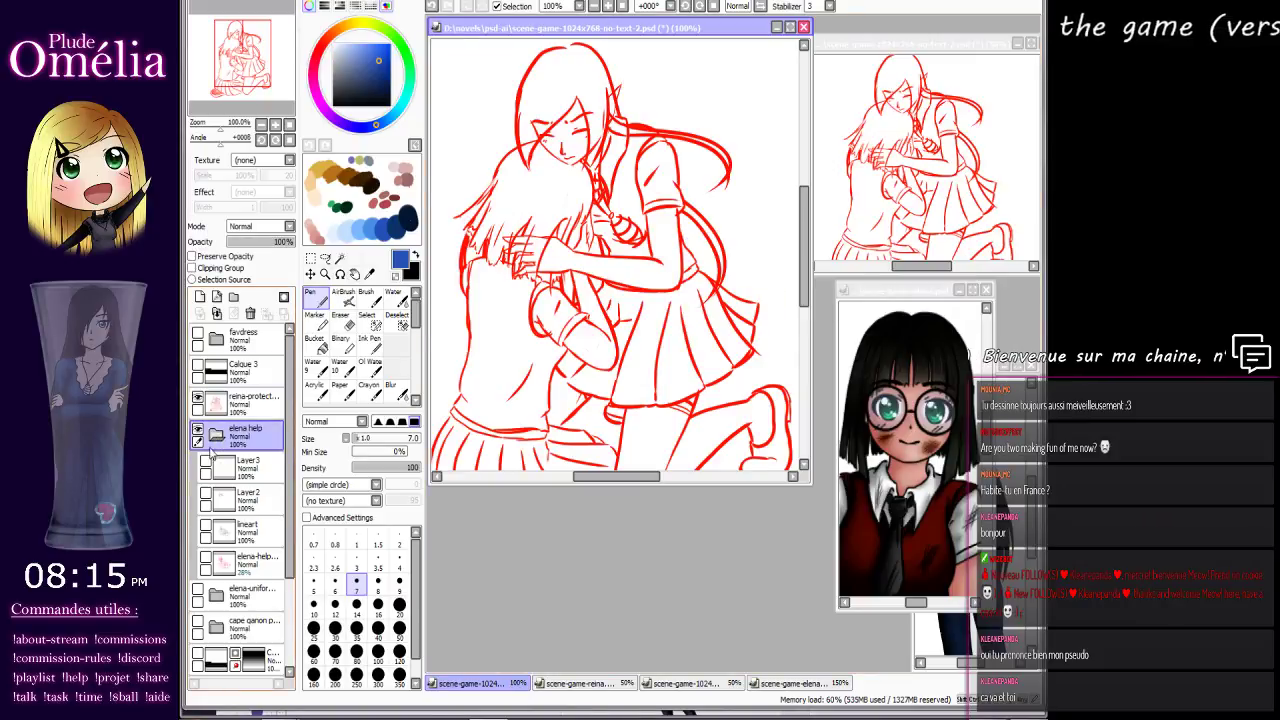
pyautogui.click(217, 440)
# Create a folder named "protect" above the reina-protect sketch layer and move that sketch layer into it.
pyautogui.click(240, 400)
pyautogui.click(233, 297)
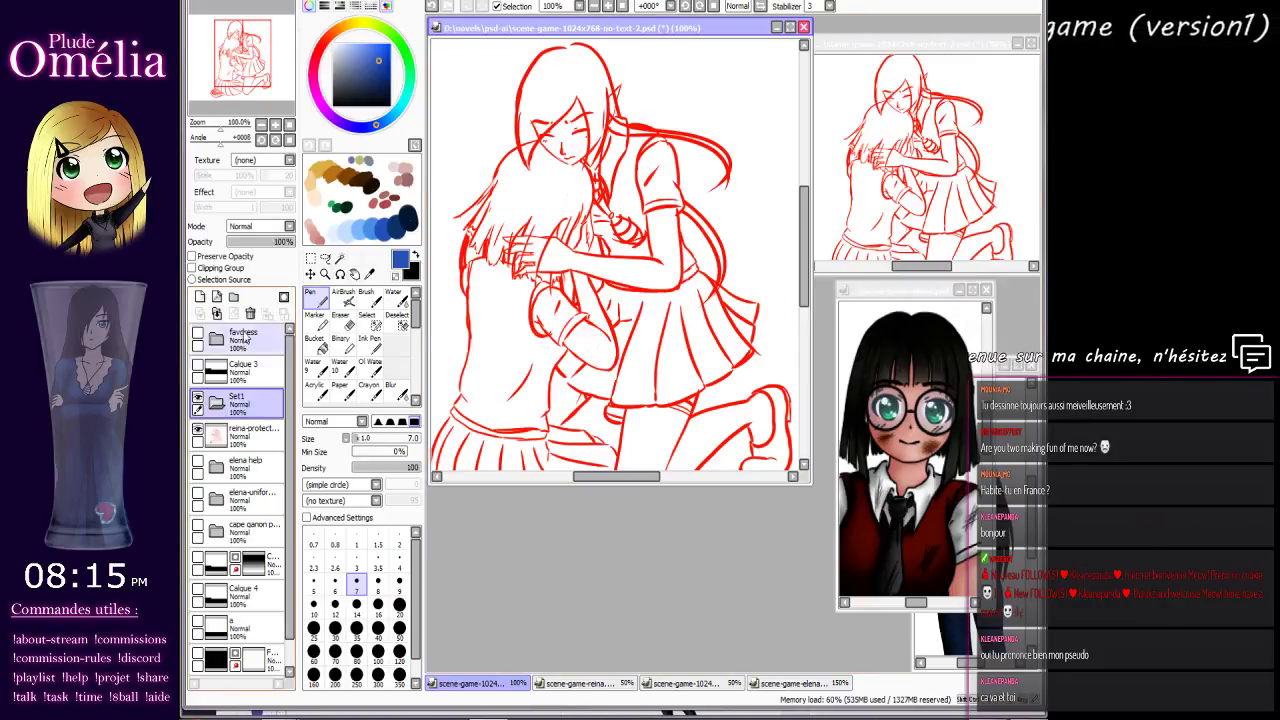
pyautogui.doubleClick(240, 406)
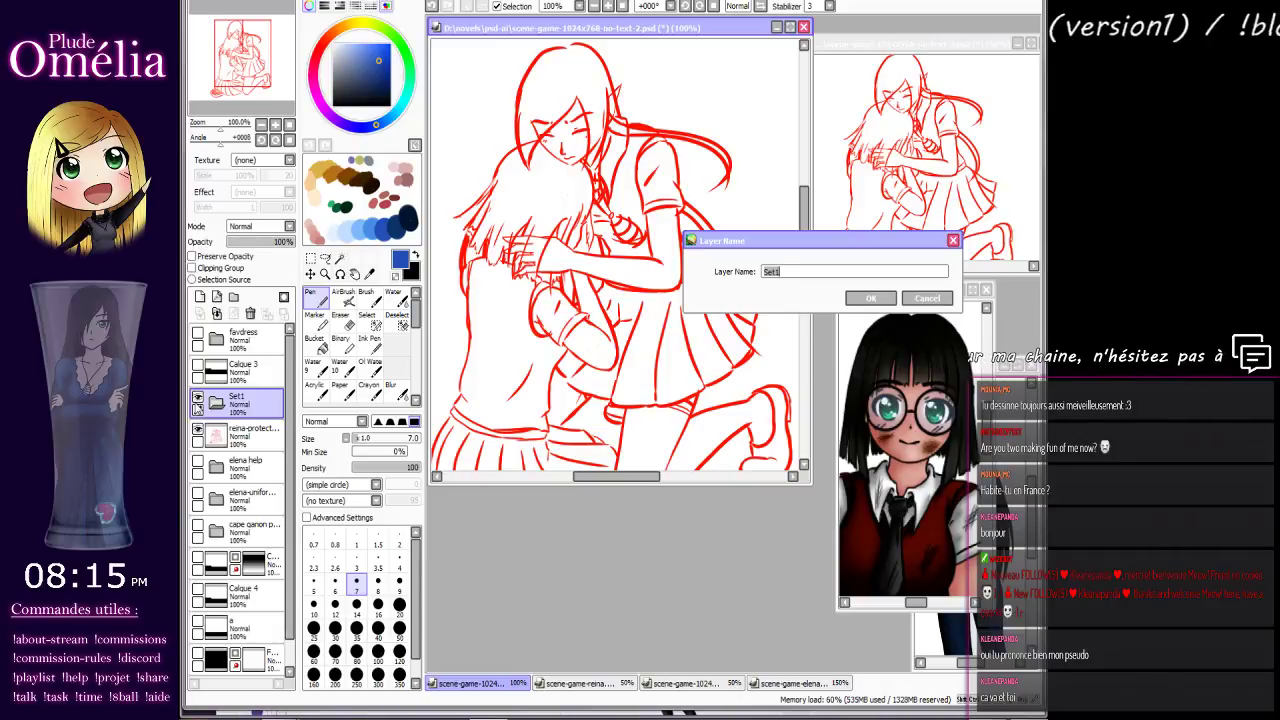
pyautogui.write('protect')
pyautogui.press('Return')
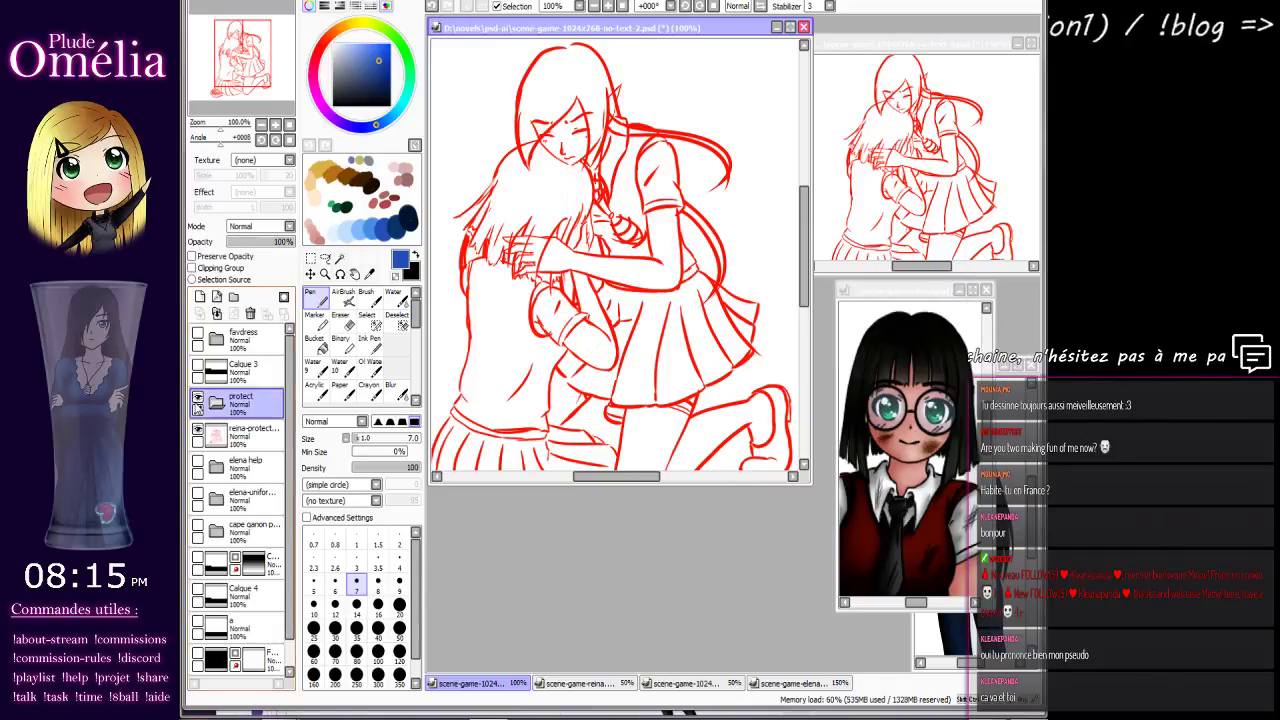
pyautogui.click(256, 441)
# Add a layer named "lineart" above the reina-protect sketch in the protect folder and set the sketch's opacity to 29%.
pyautogui.click(200, 297)
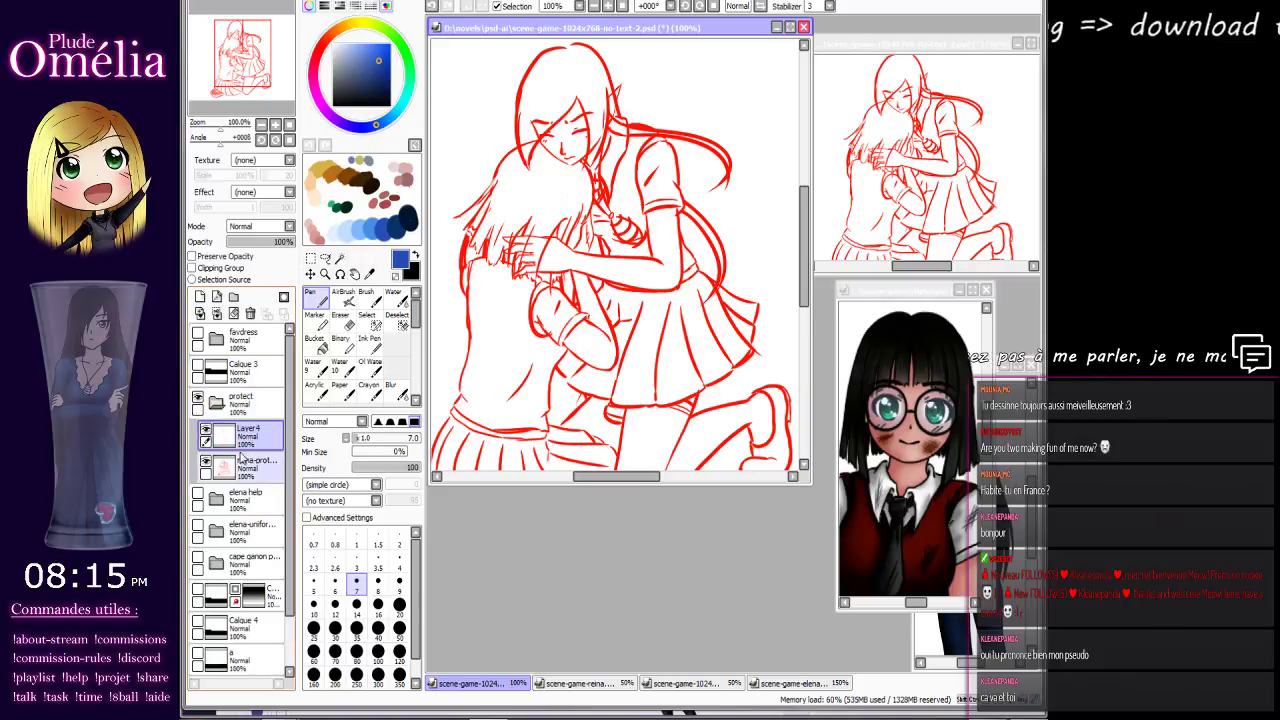
pyautogui.click(217, 499)
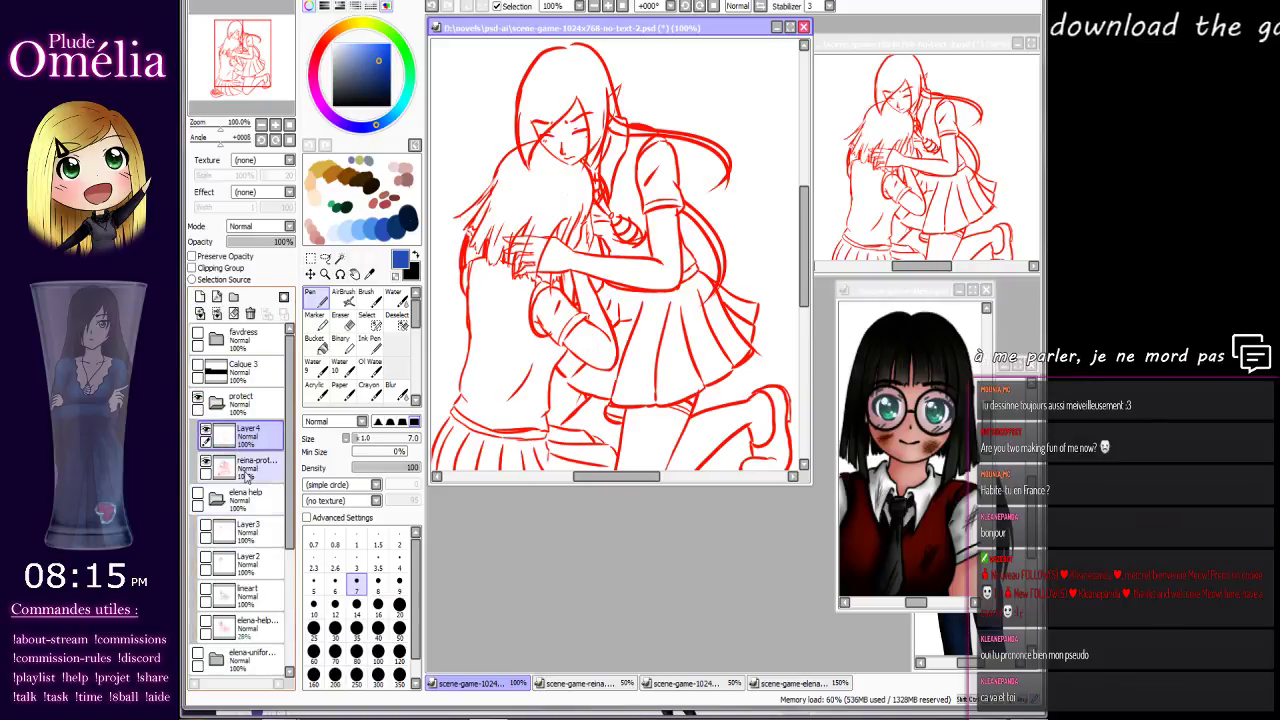
pyautogui.click(217, 499)
pyautogui.doubleClick(249, 438)
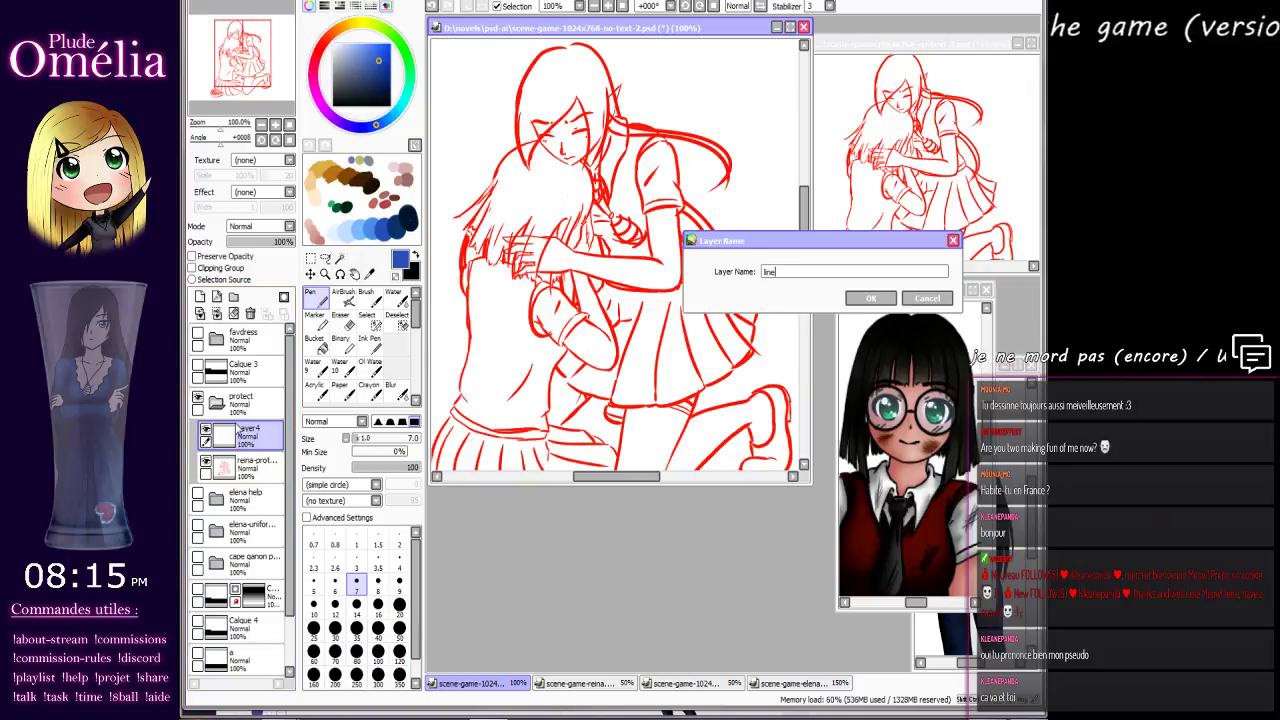
pyautogui.press('Return')
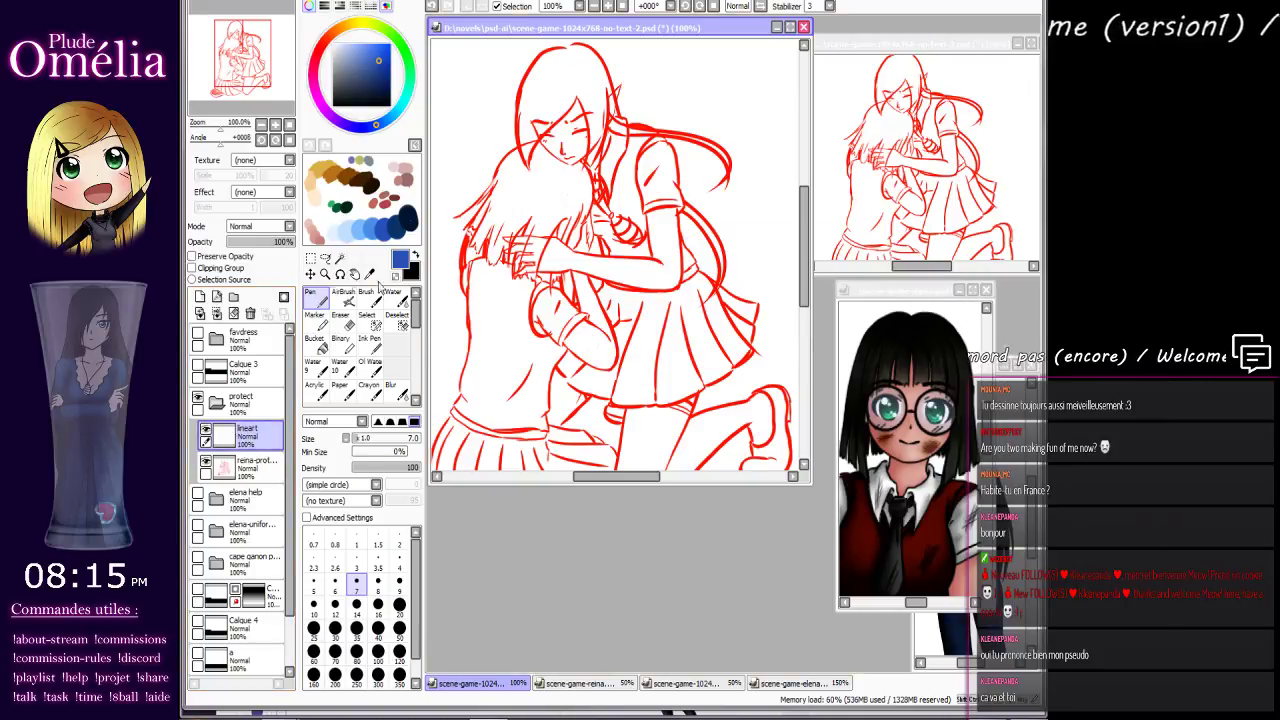
pyautogui.click(224, 466)
pyautogui.moveTo(284, 242); pyautogui.dragTo(247, 250)
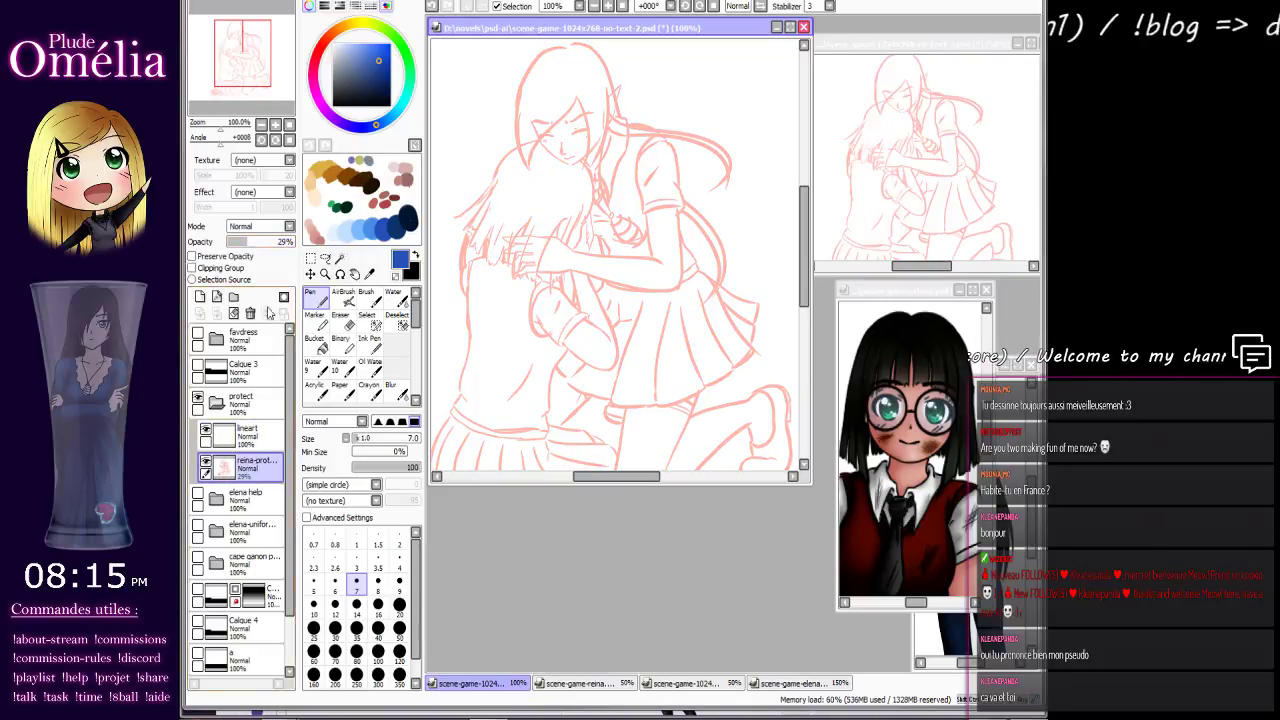
pyautogui.click(275, 125)
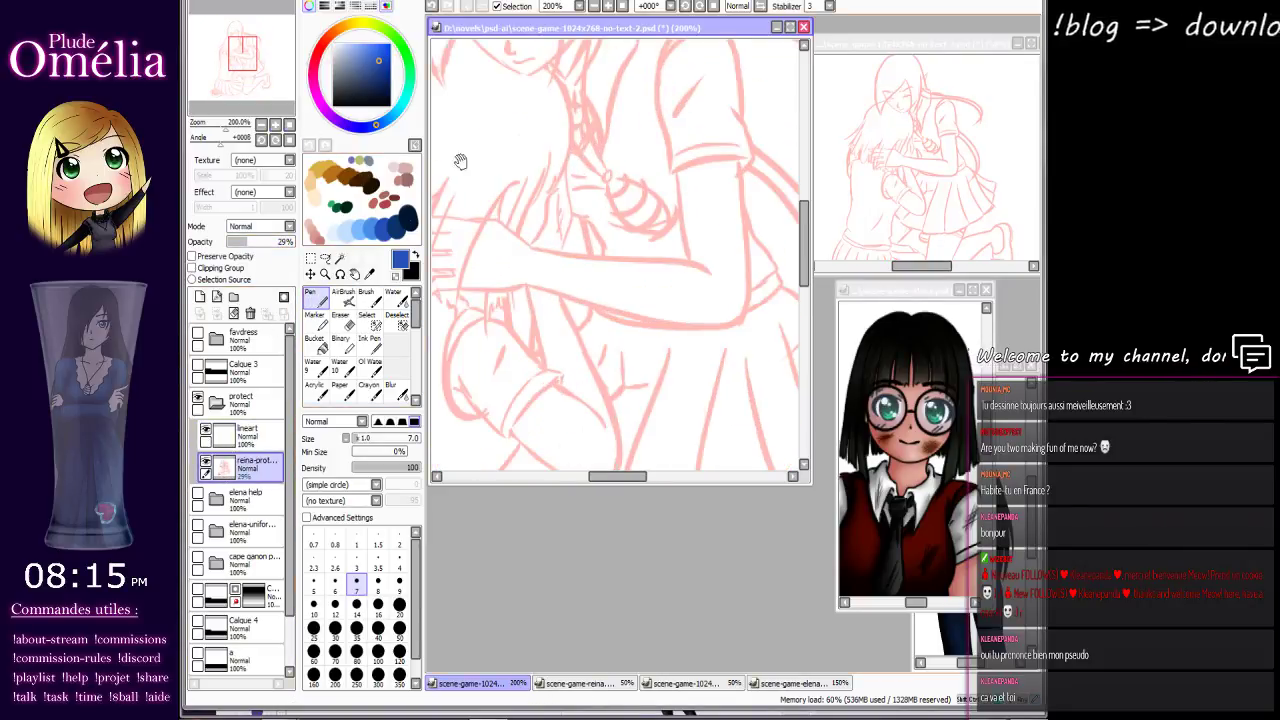
pyautogui.moveTo(457, 163); pyautogui.dragTo(620, 350)
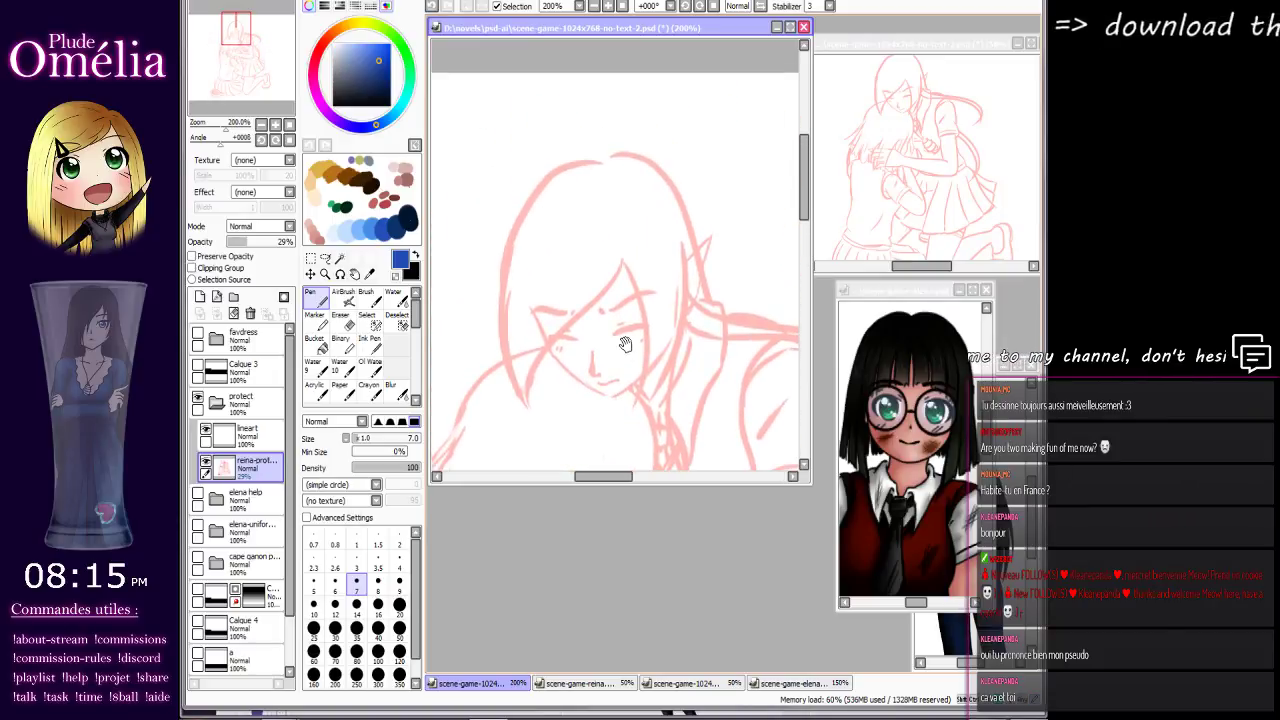
pyautogui.moveTo(645, 266); pyautogui.dragTo(631, 263)
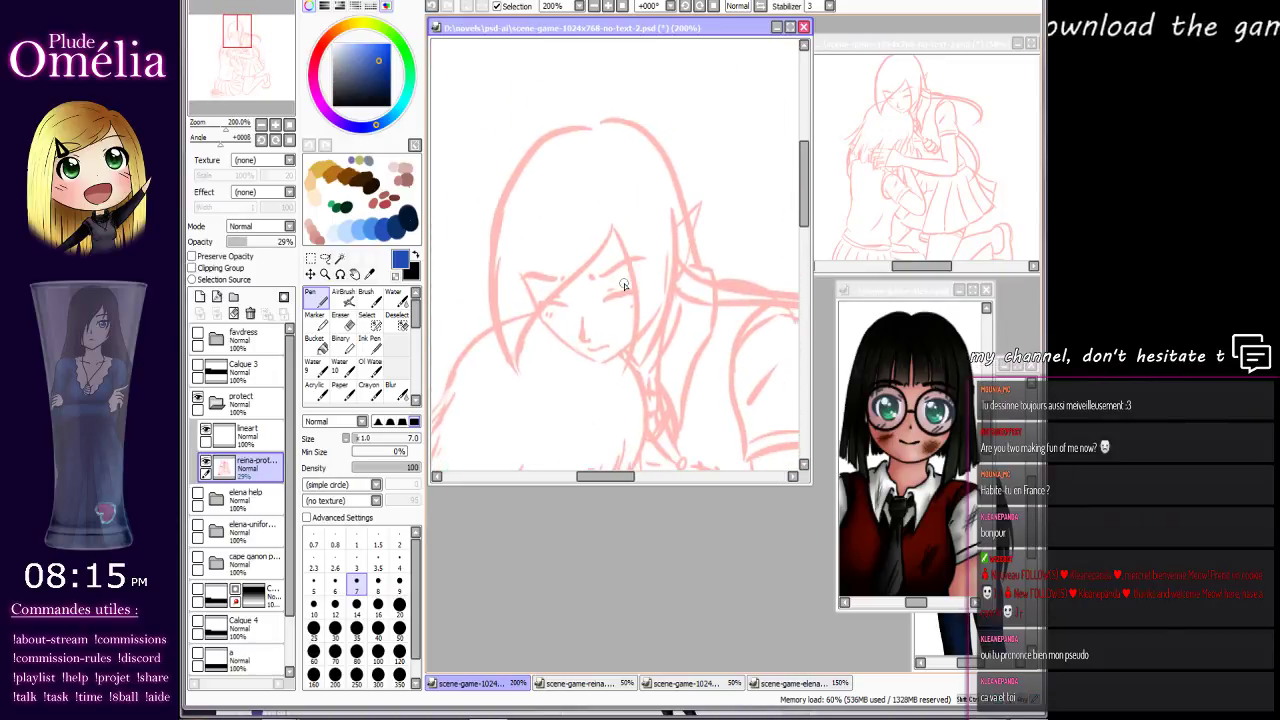
pyautogui.moveTo(661, 311)
pyautogui.mouseDown()
pyautogui.moveTo(686, 251)
pyautogui.moveTo(648, 152)
pyautogui.moveTo(626, 197)
pyautogui.mouseUp()
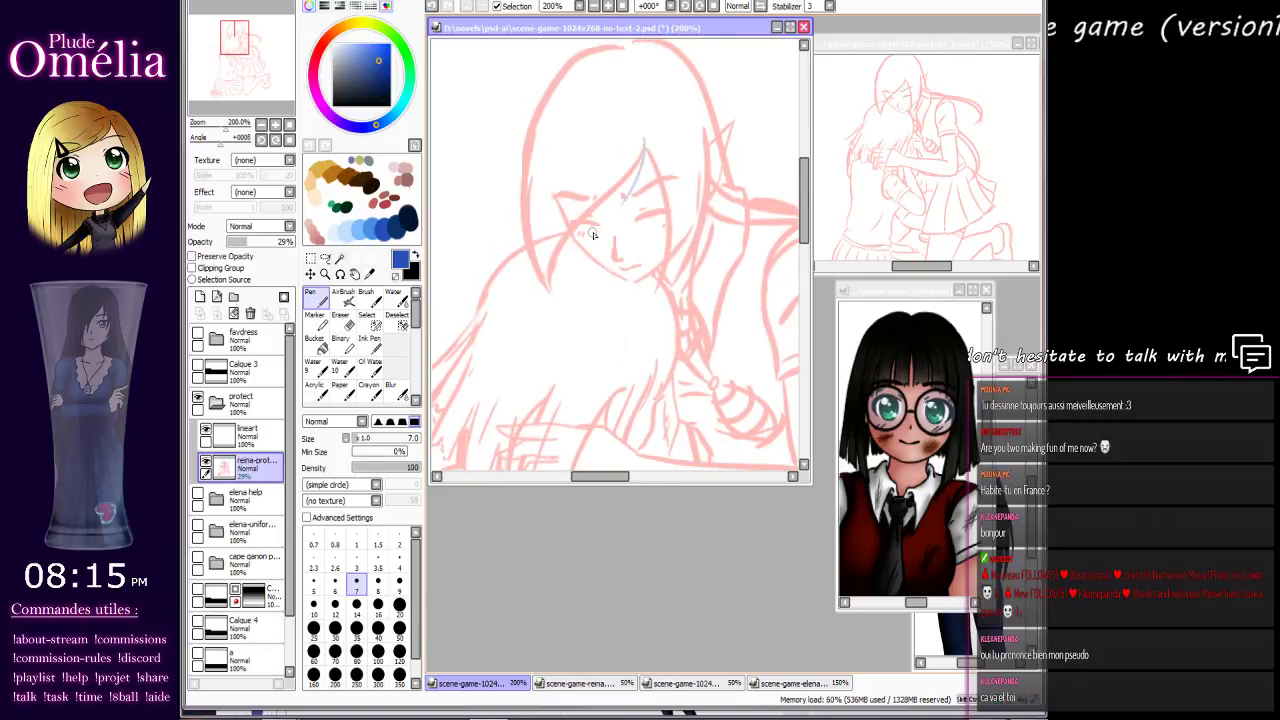
pyautogui.hotkey('ctrl', 'z')
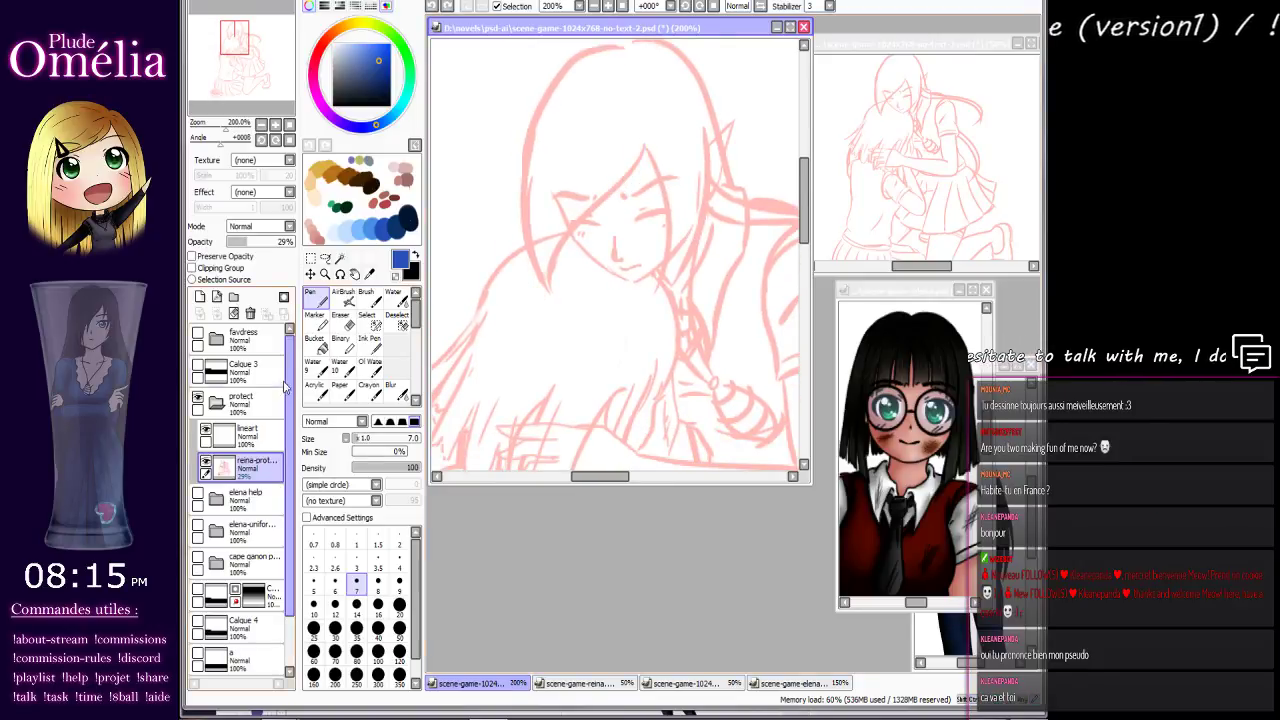
# Place the long-haired character's reference window beside the canvas in place of the glasses girl's, and make the drawing window taller.
pyautogui.click(245, 436)
pyautogui.click(593, 10)
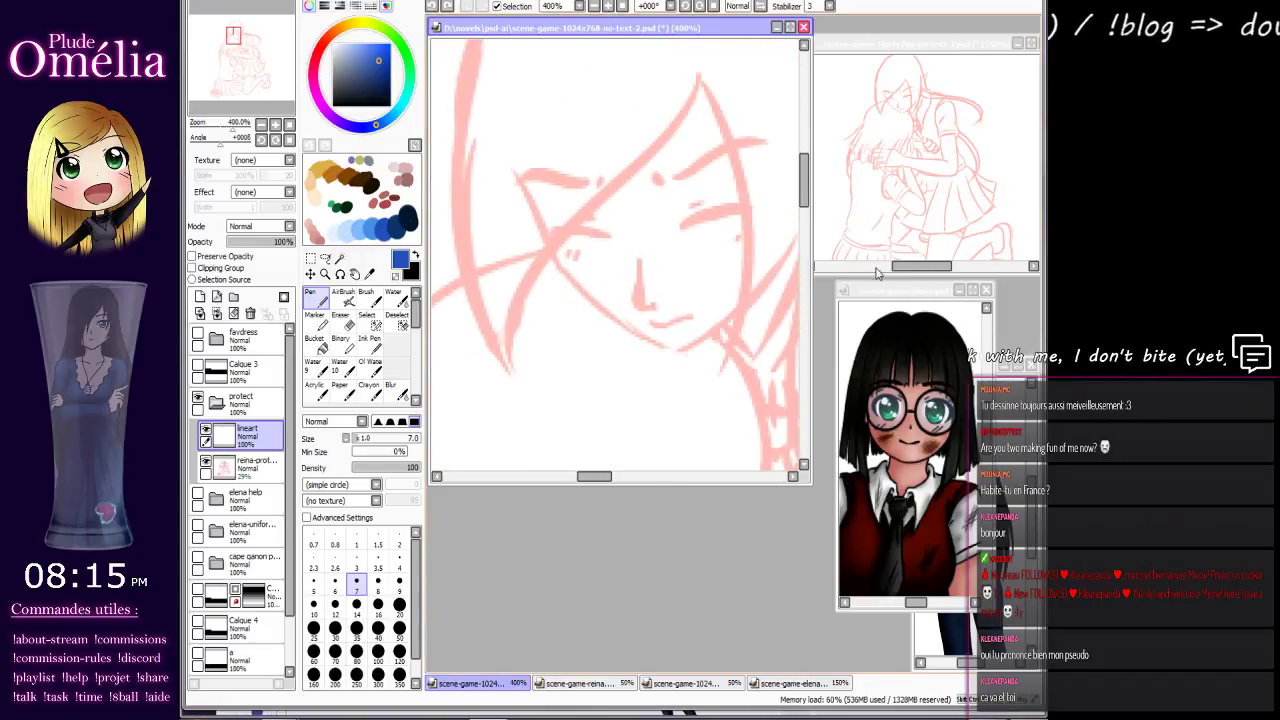
pyautogui.moveTo(890, 292); pyautogui.dragTo(803, 358)
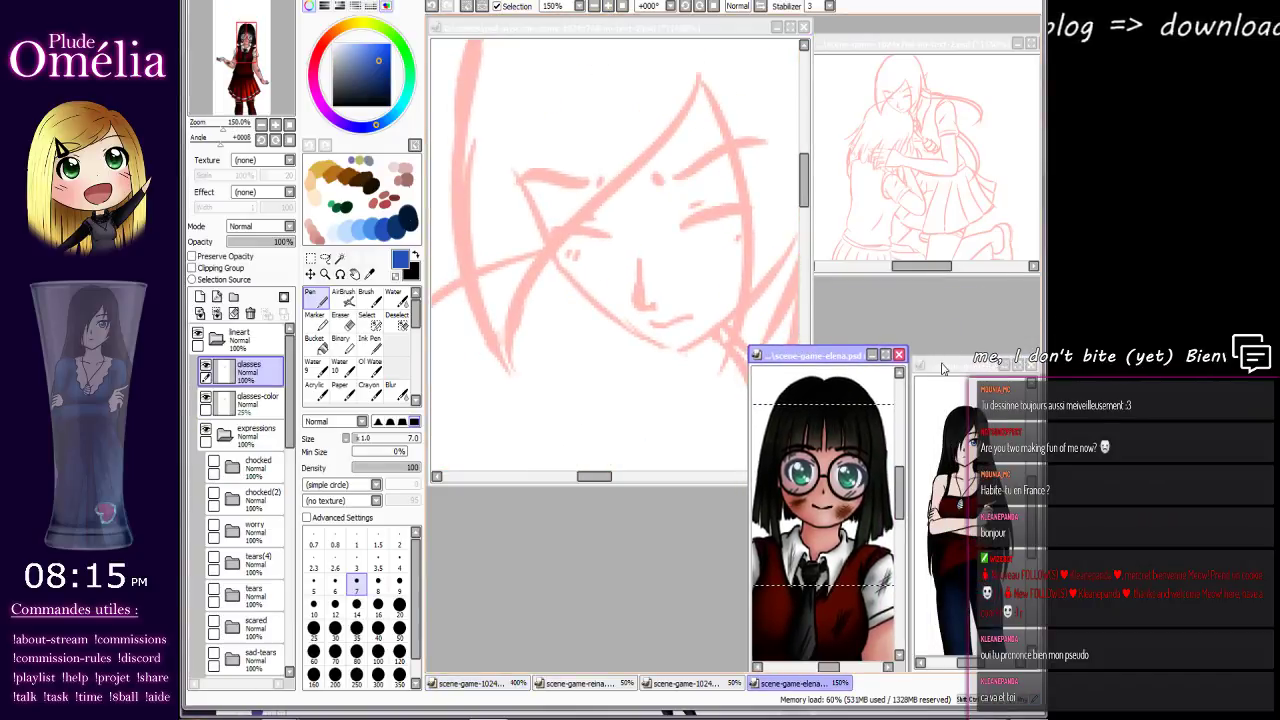
pyautogui.moveTo(942, 368); pyautogui.dragTo(853, 295)
pyautogui.moveTo(799, 358); pyautogui.dragTo(937, 356)
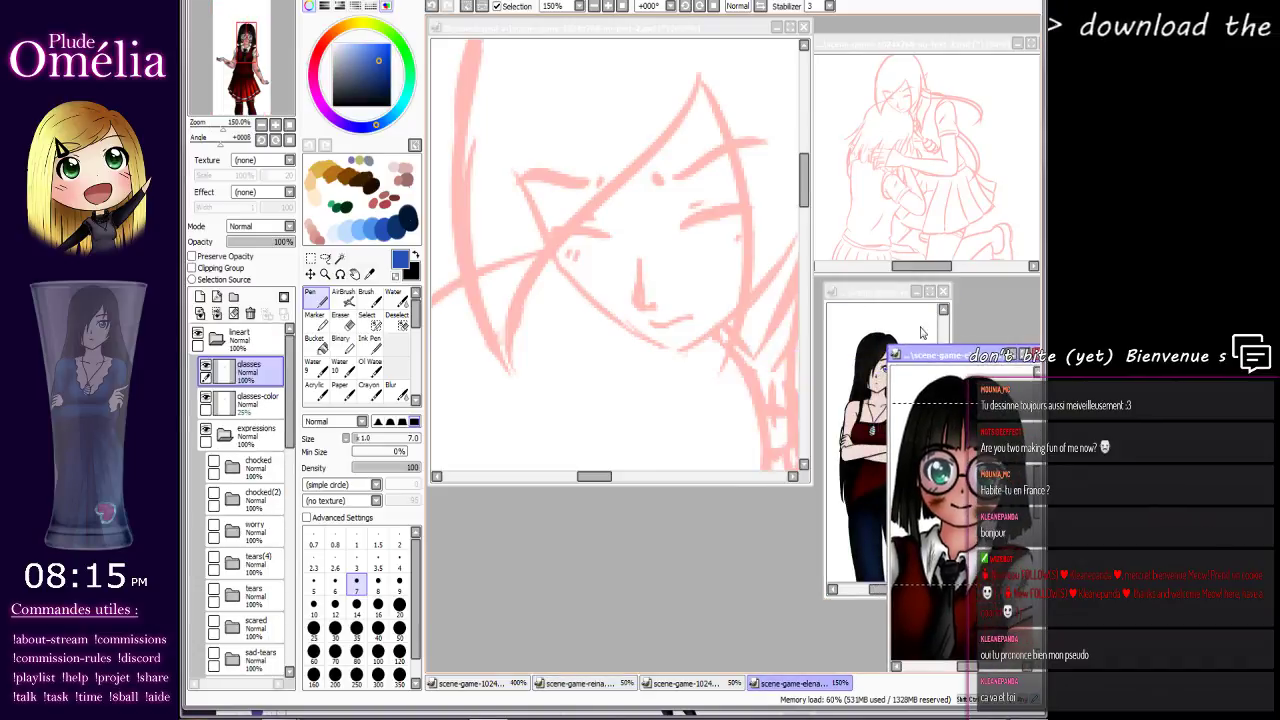
pyautogui.moveTo(882, 293); pyautogui.dragTo(869, 290)
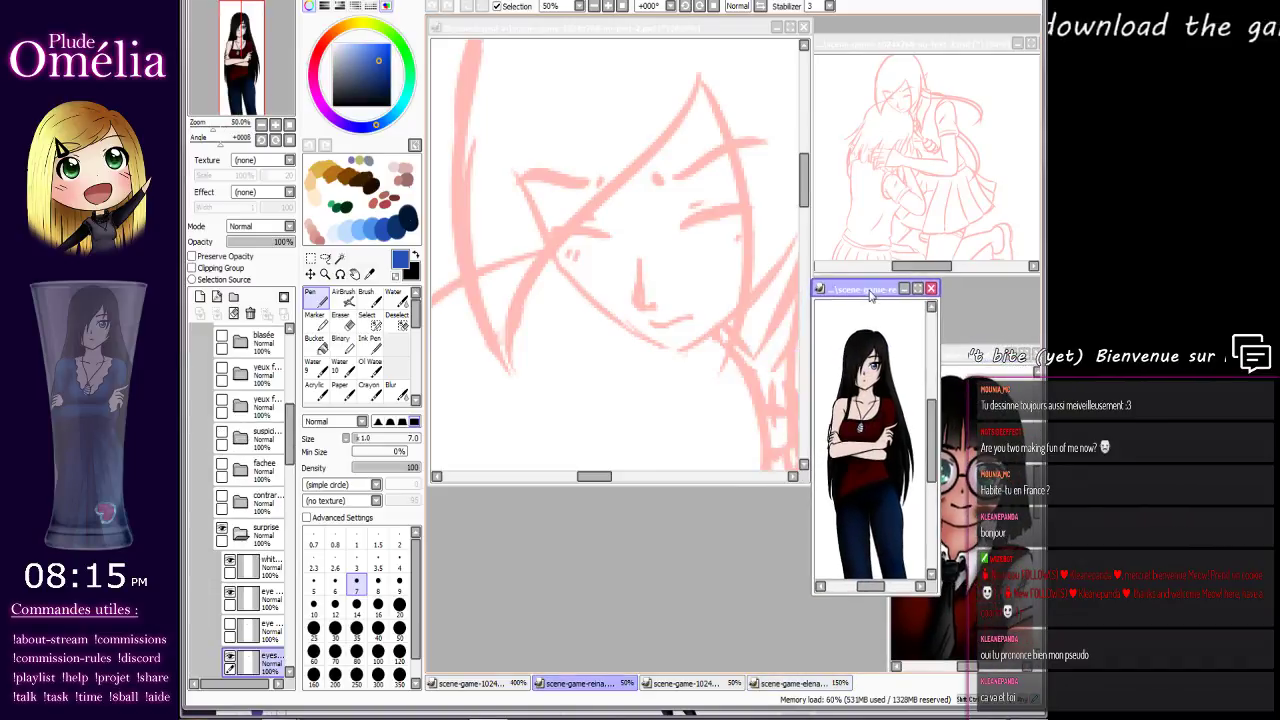
pyautogui.click(699, 37)
pyautogui.moveTo(679, 216)
pyautogui.mouseDown()
pyautogui.moveTo(659, 298)
pyautogui.moveTo(669, 230)
pyautogui.mouseUp()
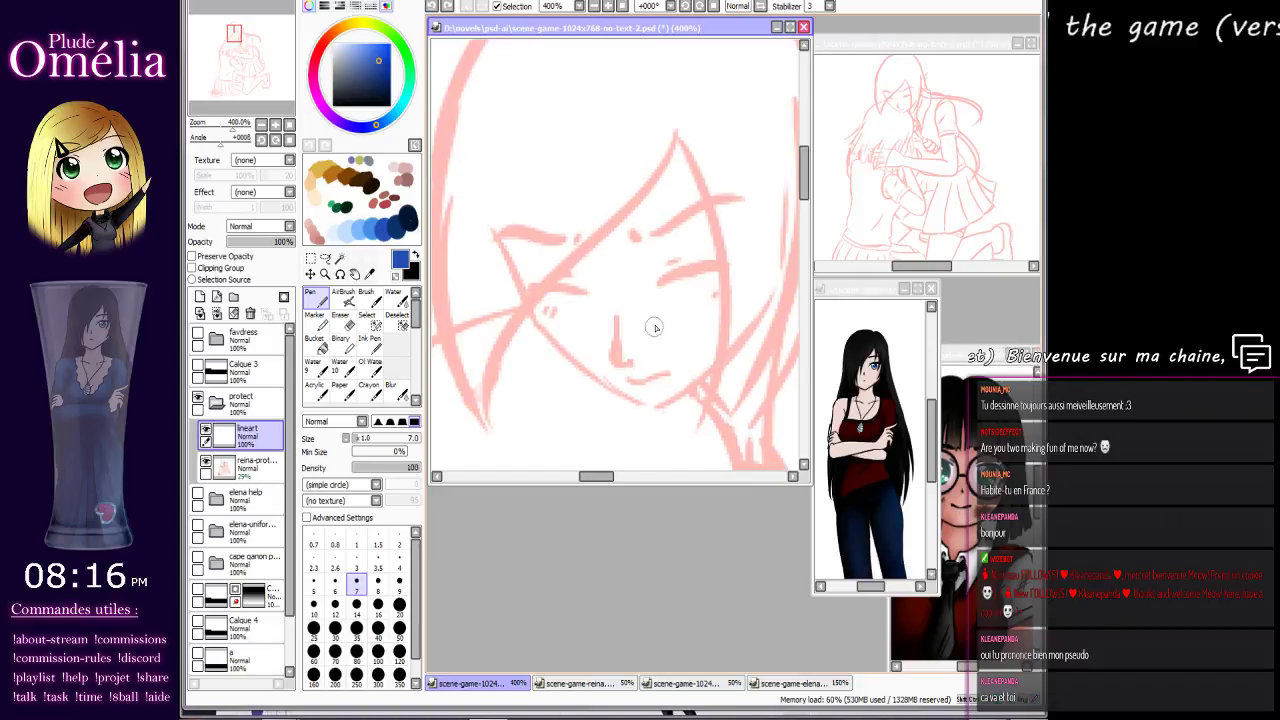
pyautogui.moveTo(629, 485)
pyautogui.mouseDown()
pyautogui.moveTo(621, 665)
pyautogui.moveTo(664, 425)
pyautogui.mouseUp()
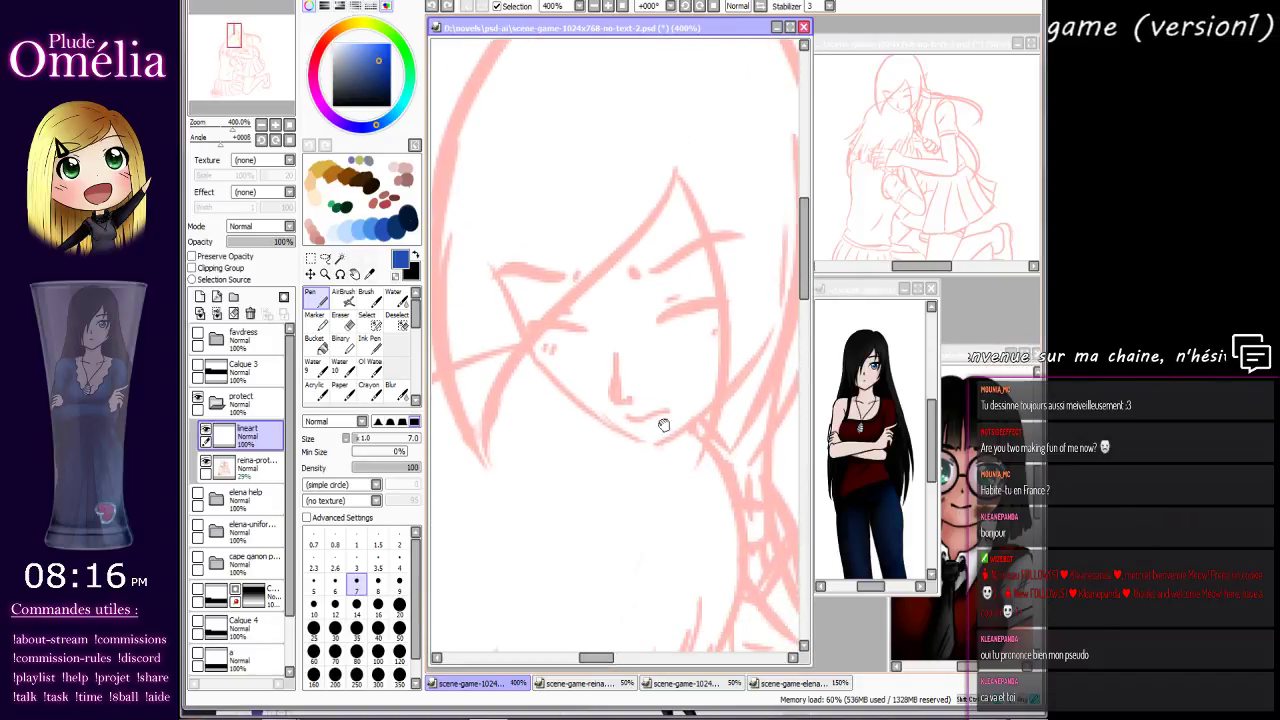
# Ink the short pointed lock at the fringe's parting in blue with two curved pen strokes over the sketch.
pyautogui.moveTo(676, 160)
pyautogui.mouseDown()
pyautogui.moveTo(615, 278)
pyautogui.moveTo(686, 162)
pyautogui.mouseUp()
pyautogui.hotkey('ctrl', 'z')
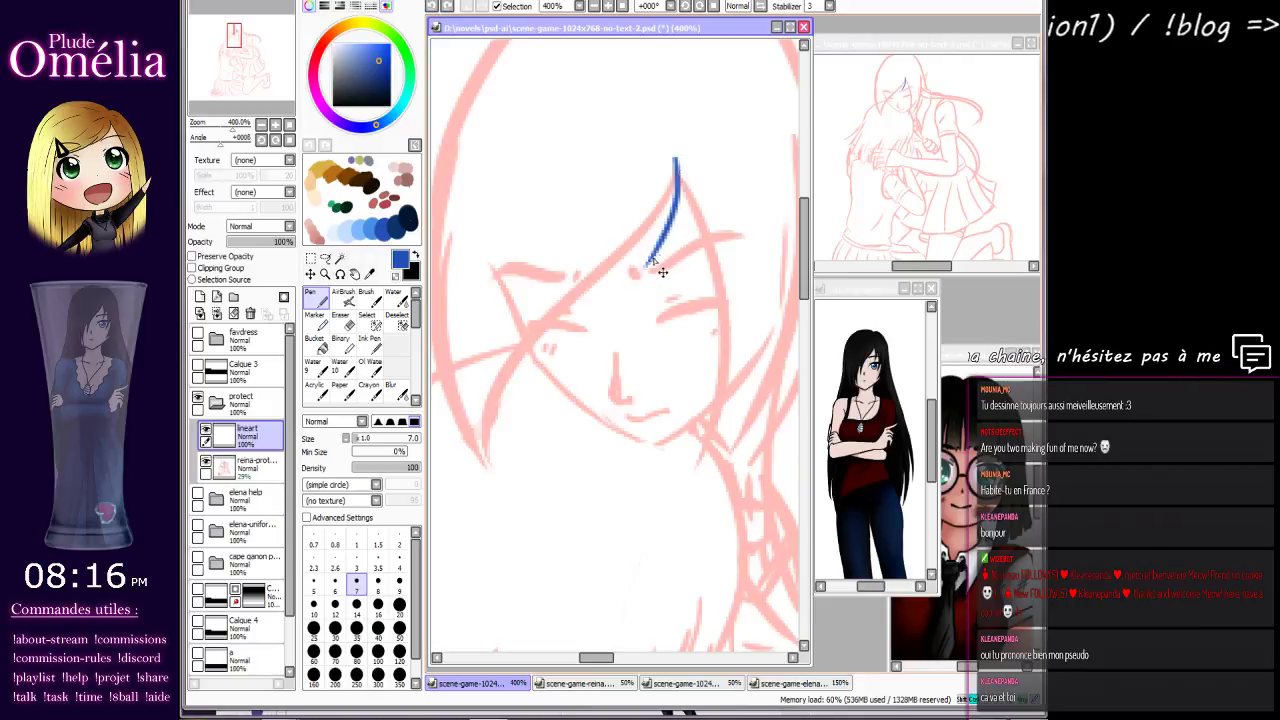
pyautogui.moveTo(646, 267)
pyautogui.mouseDown()
pyautogui.moveTo(686, 194)
pyautogui.moveTo(684, 410)
pyautogui.moveTo(712, 234)
pyautogui.mouseUp()
pyautogui.hotkey('ctrl', 'z')
# Try to ink a longer fringe strand from the parting down across the forehead and face.
pyautogui.moveTo(686, 408); pyautogui.dragTo(708, 226)
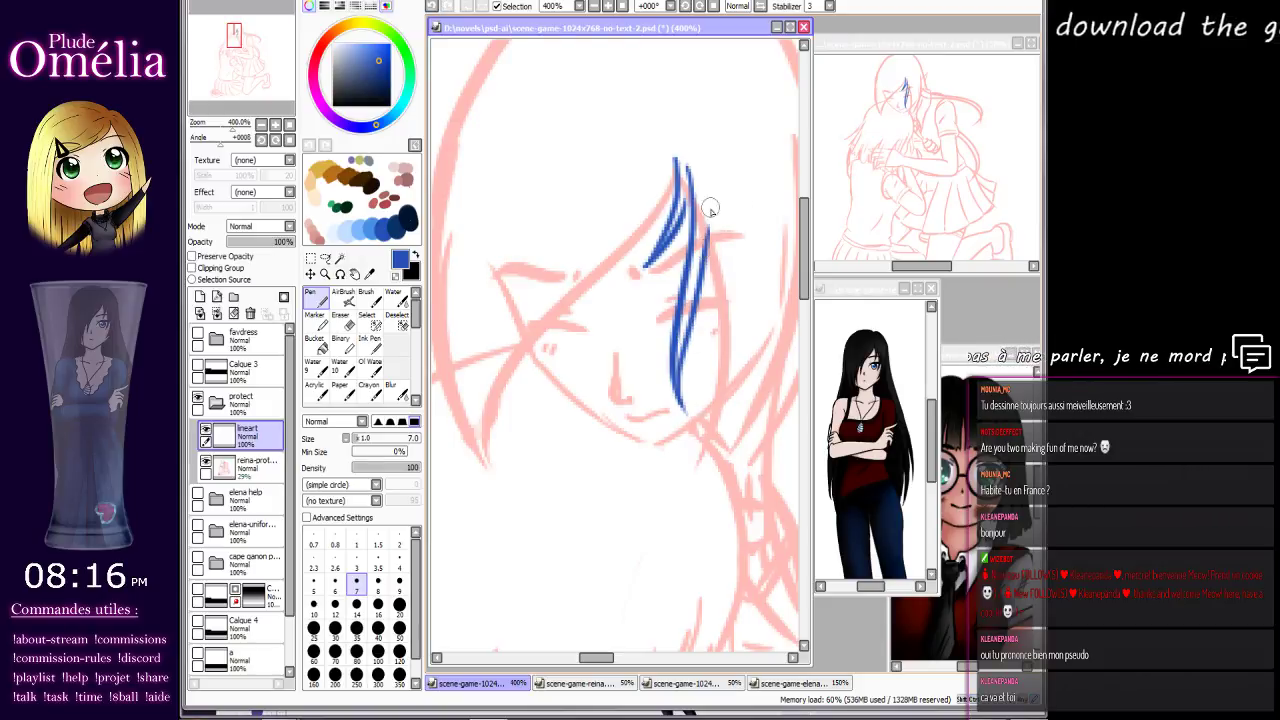
pyautogui.hotkey('ctrl', 'z')
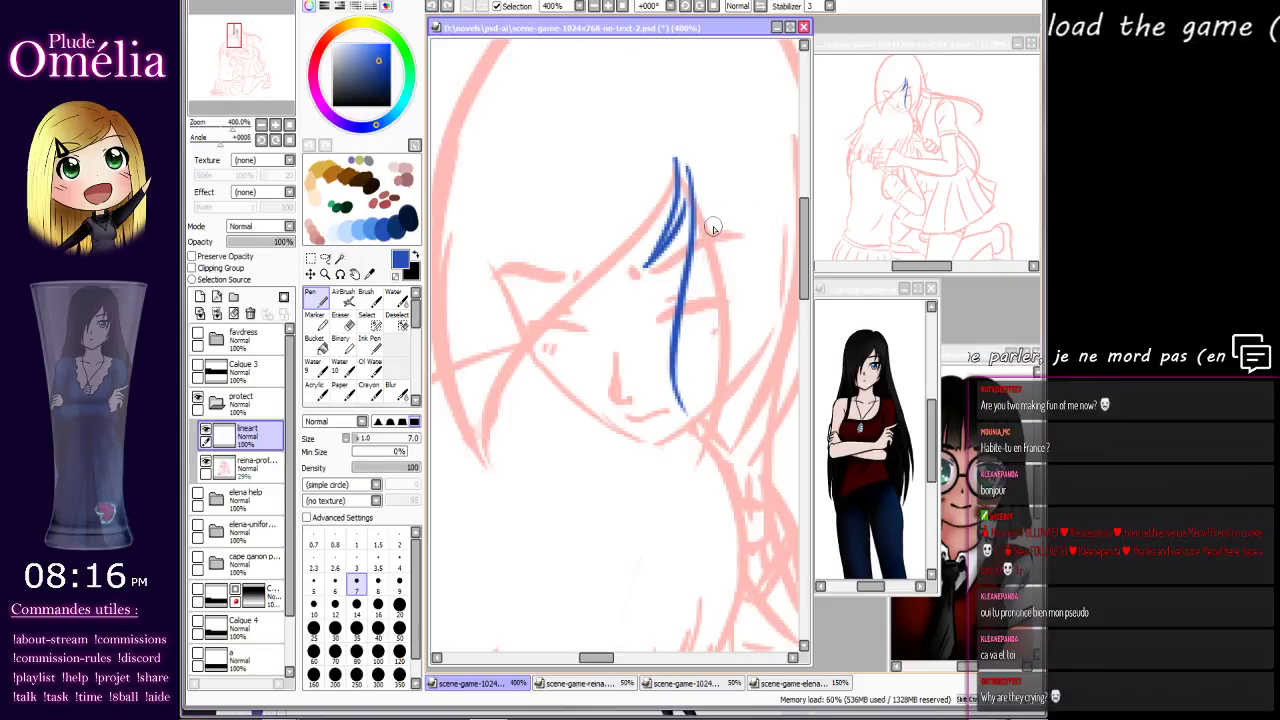
pyautogui.moveTo(702, 286)
pyautogui.mouseDown()
pyautogui.moveTo(709, 248)
pyautogui.moveTo(648, 306)
pyautogui.mouseUp()
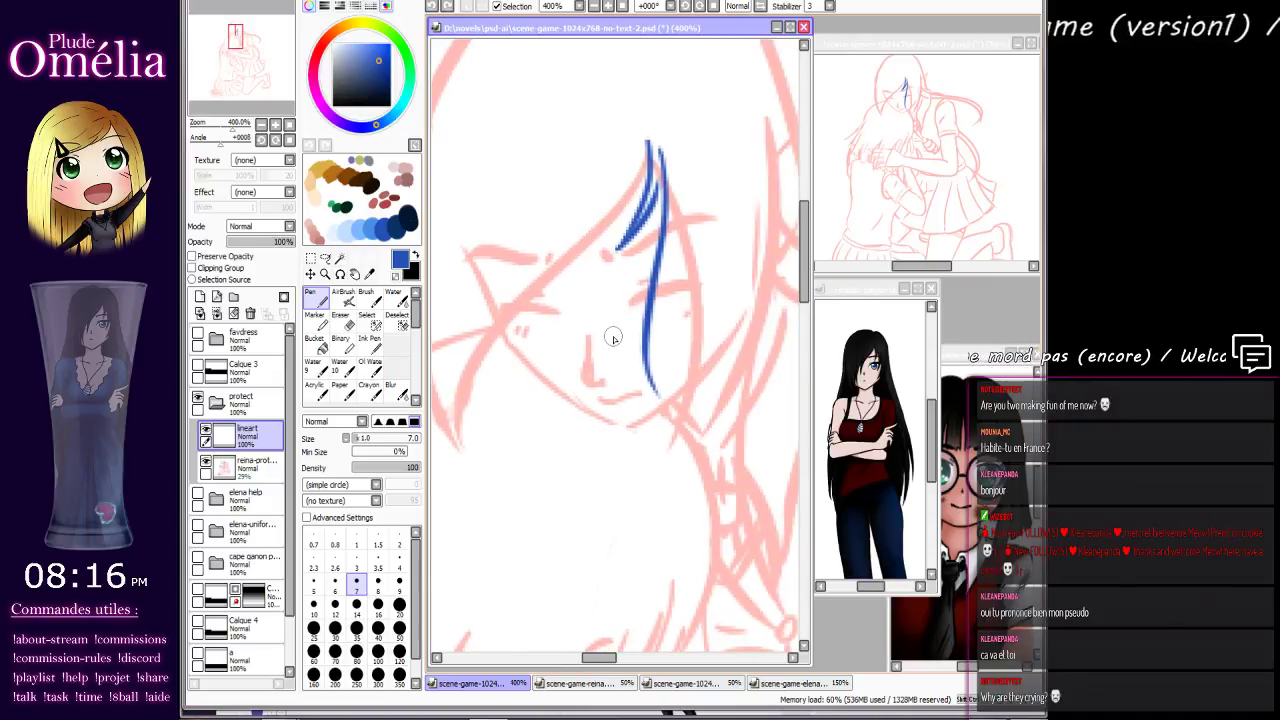
pyautogui.hotkey('ctrl', 'z')
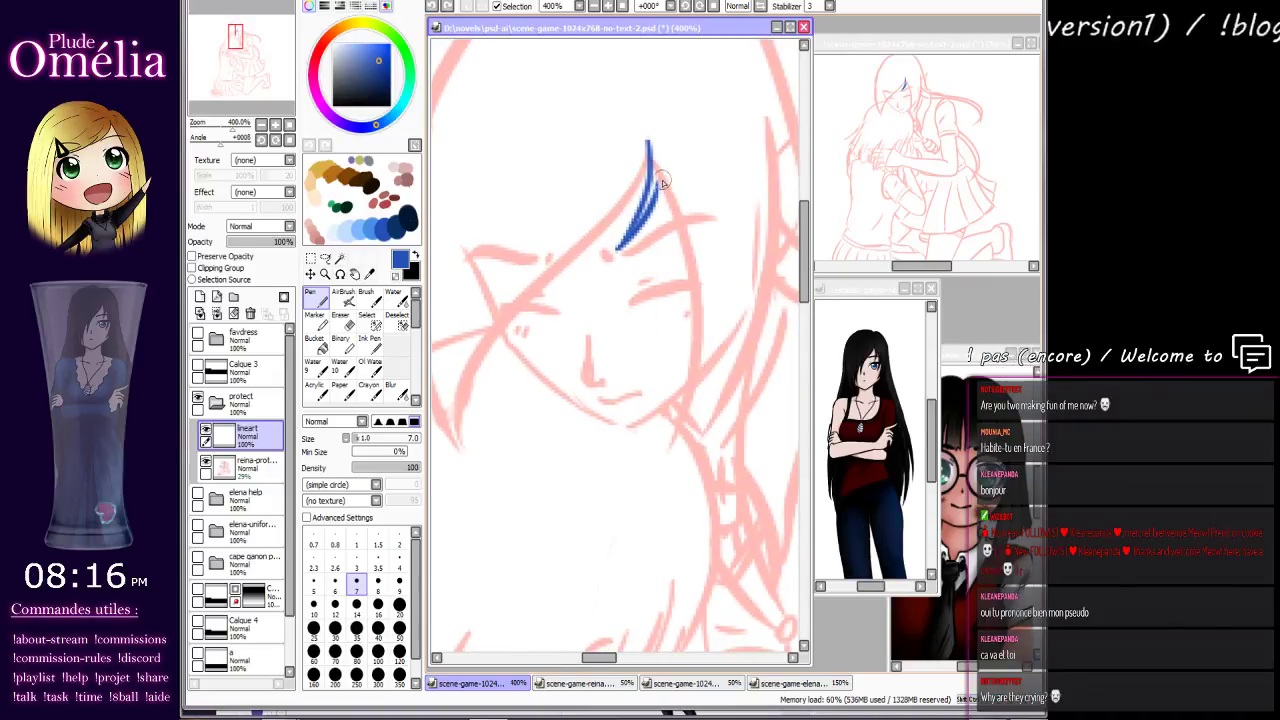
pyautogui.moveTo(666, 177); pyautogui.dragTo(656, 114)
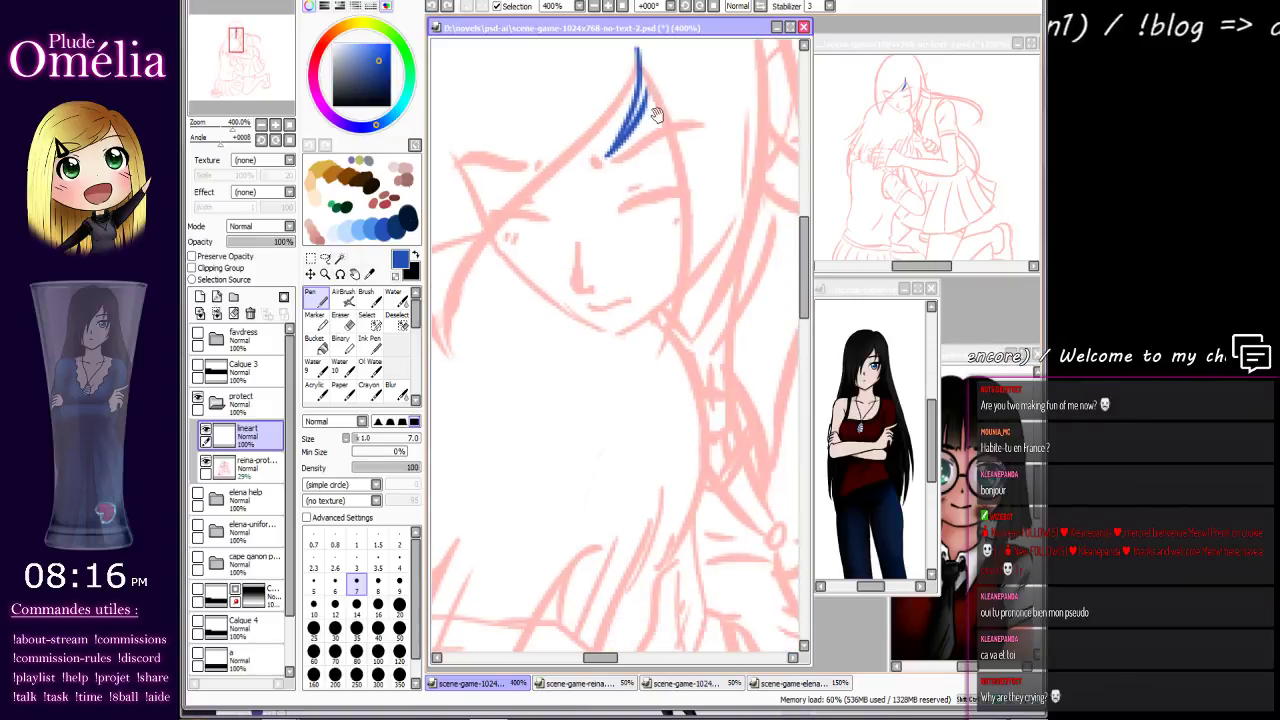
pyautogui.moveTo(648, 64)
pyautogui.mouseDown()
pyautogui.moveTo(638, 88)
pyautogui.moveTo(656, 122)
pyautogui.moveTo(630, 204)
pyautogui.mouseUp()
pyautogui.moveTo(652, 114); pyautogui.dragTo(646, 150)
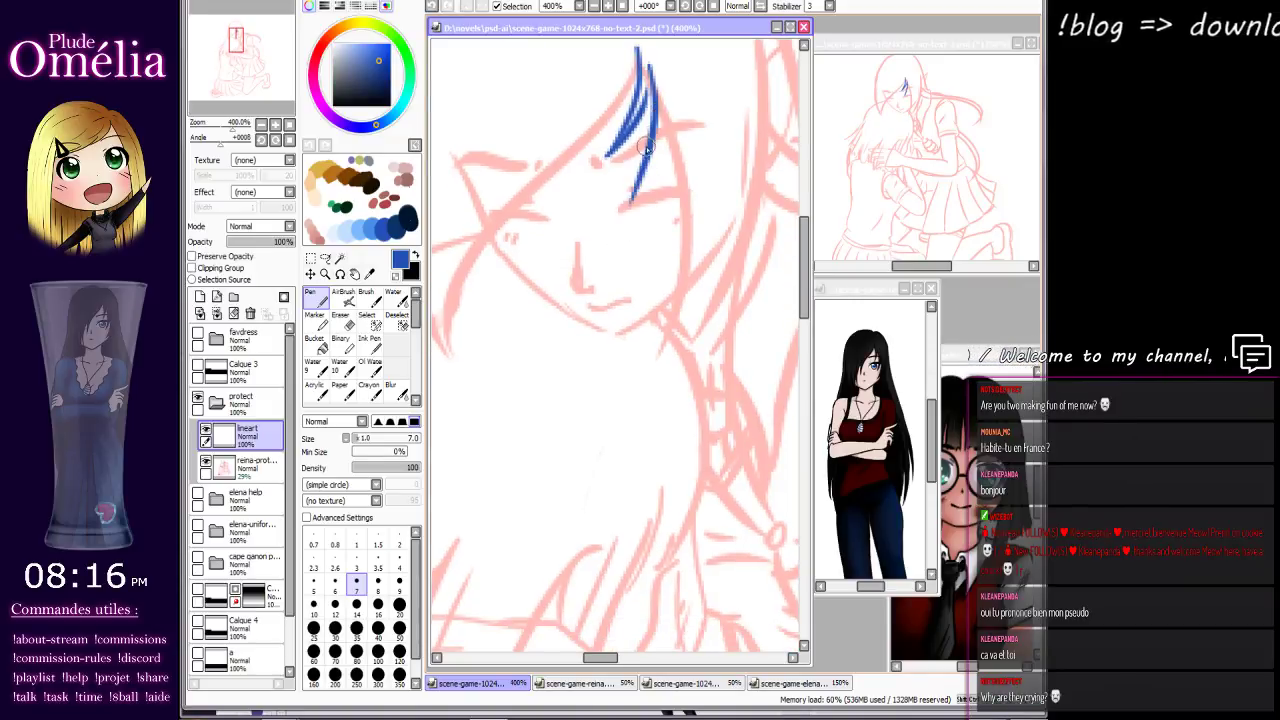
pyautogui.hotkey('ctrl', 'z')
pyautogui.moveTo(648, 52); pyautogui.dragTo(617, 218)
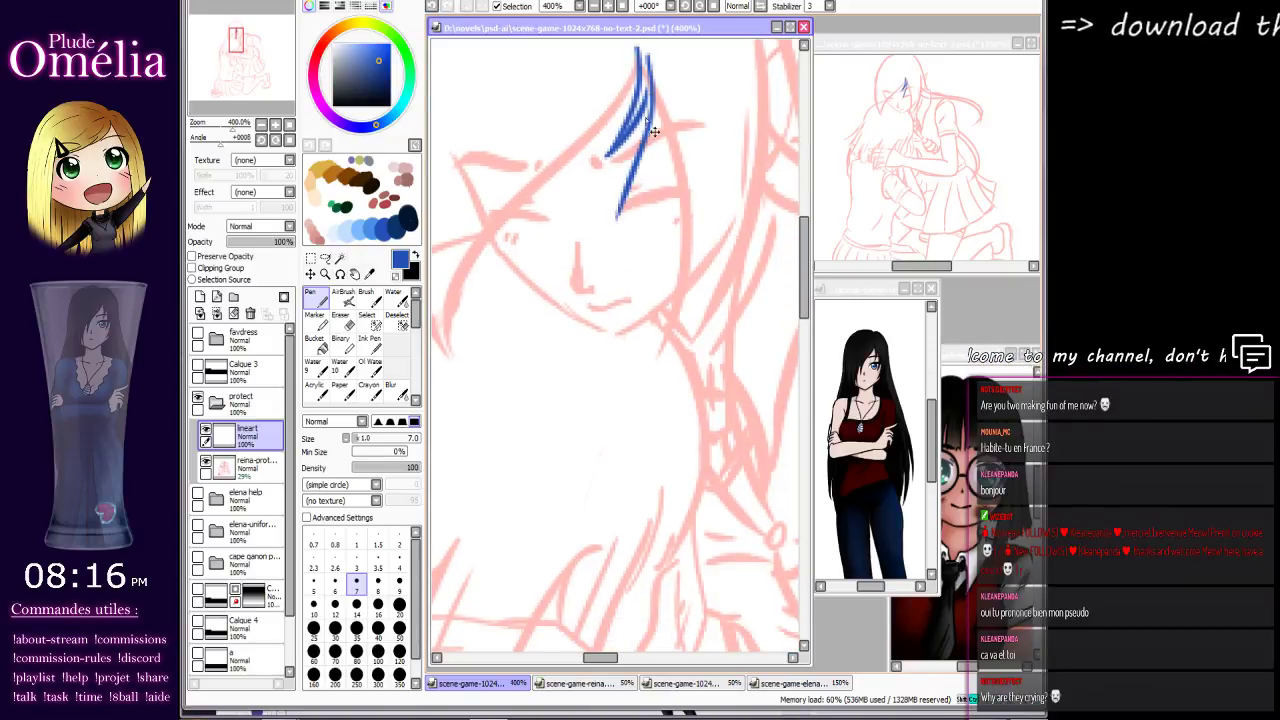
pyautogui.hotkey('ctrl', 'z')
# Ink the inner edge of a second fringe strand from the parting down past the eye to nose level.
pyautogui.moveTo(648, 52)
pyautogui.mouseDown()
pyautogui.moveTo(622, 256)
pyautogui.moveTo(667, 112)
pyautogui.mouseUp()
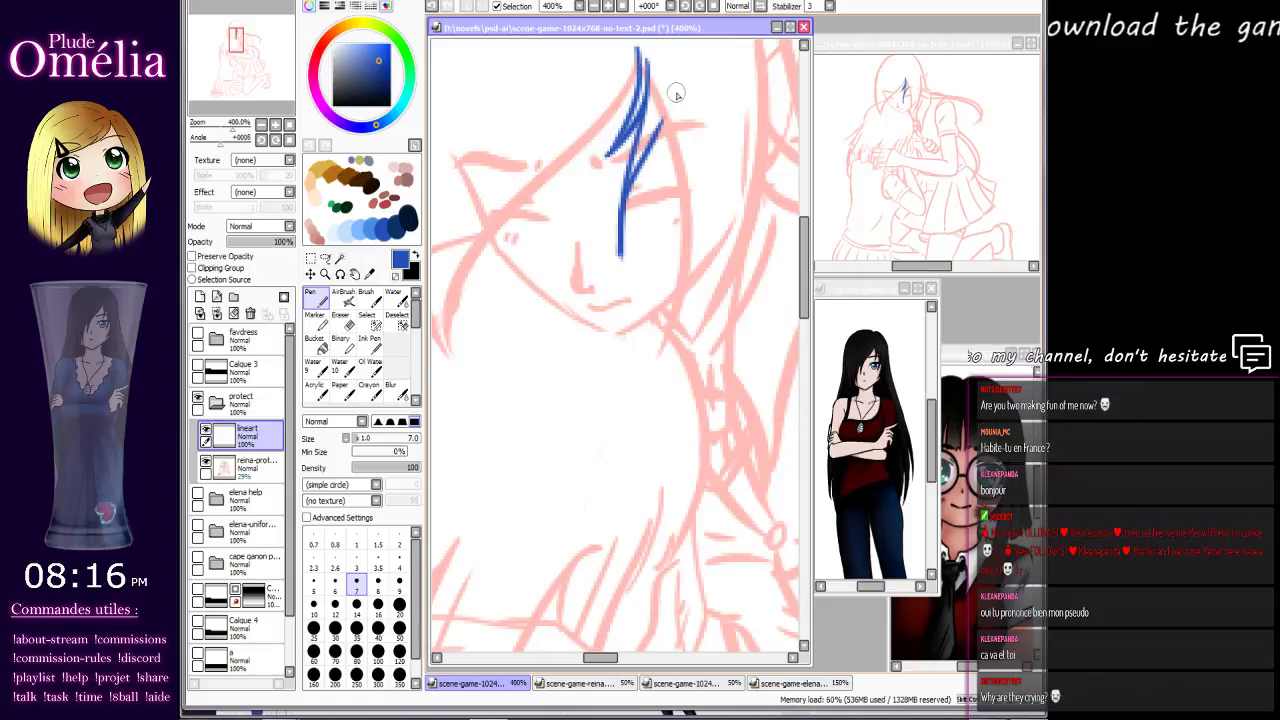
pyautogui.hotkey('ctrl', 'z')
pyautogui.moveTo(621, 256); pyautogui.dragTo(668, 112)
pyautogui.hotkey('ctrl', 'z')
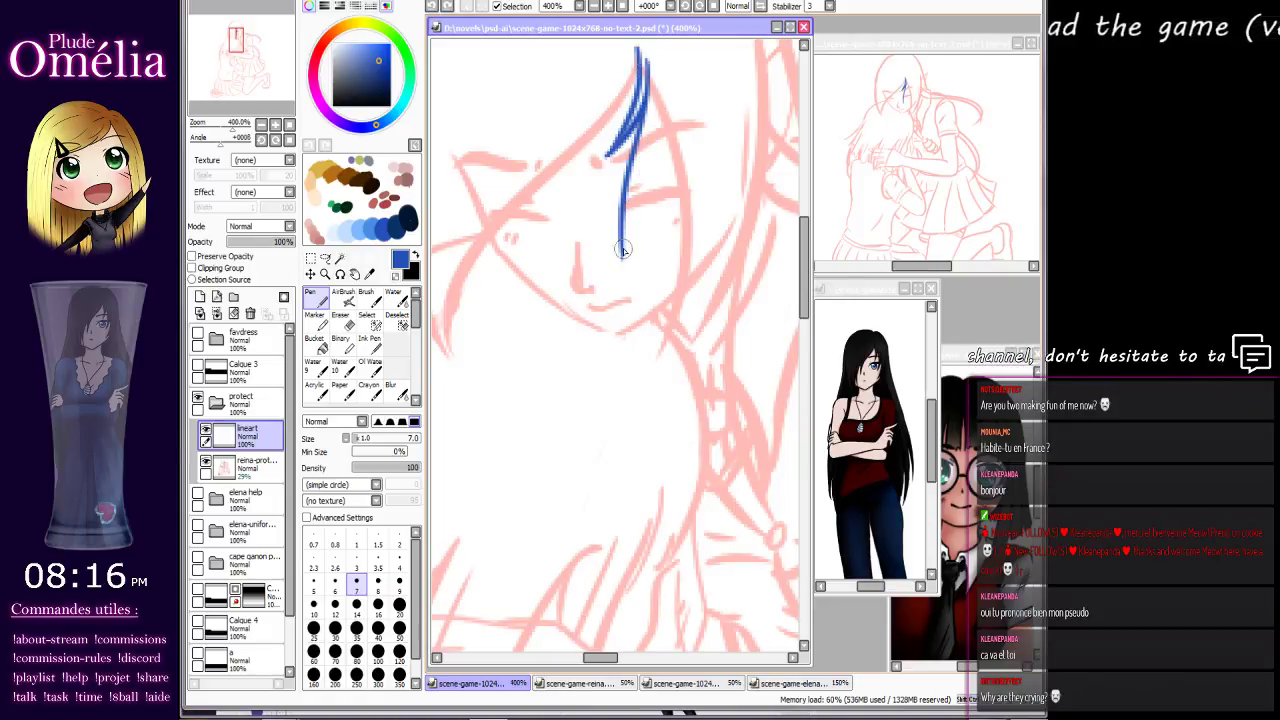
pyautogui.moveTo(620, 260); pyautogui.dragTo(664, 128)
pyautogui.hotkey('ctrl', 'z')
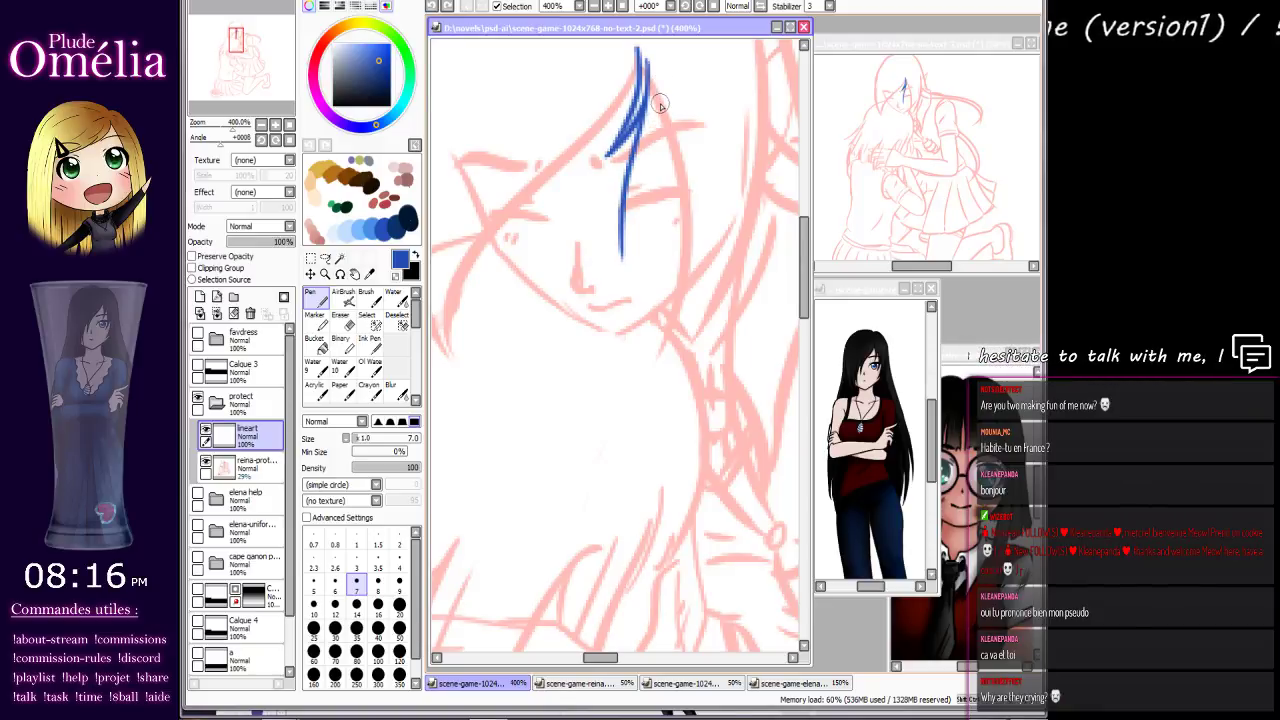
# Ink the outer edge of the second fringe strand so it curves in to meet the inner edge.
pyautogui.moveTo(660, 97); pyautogui.dragTo(620, 262)
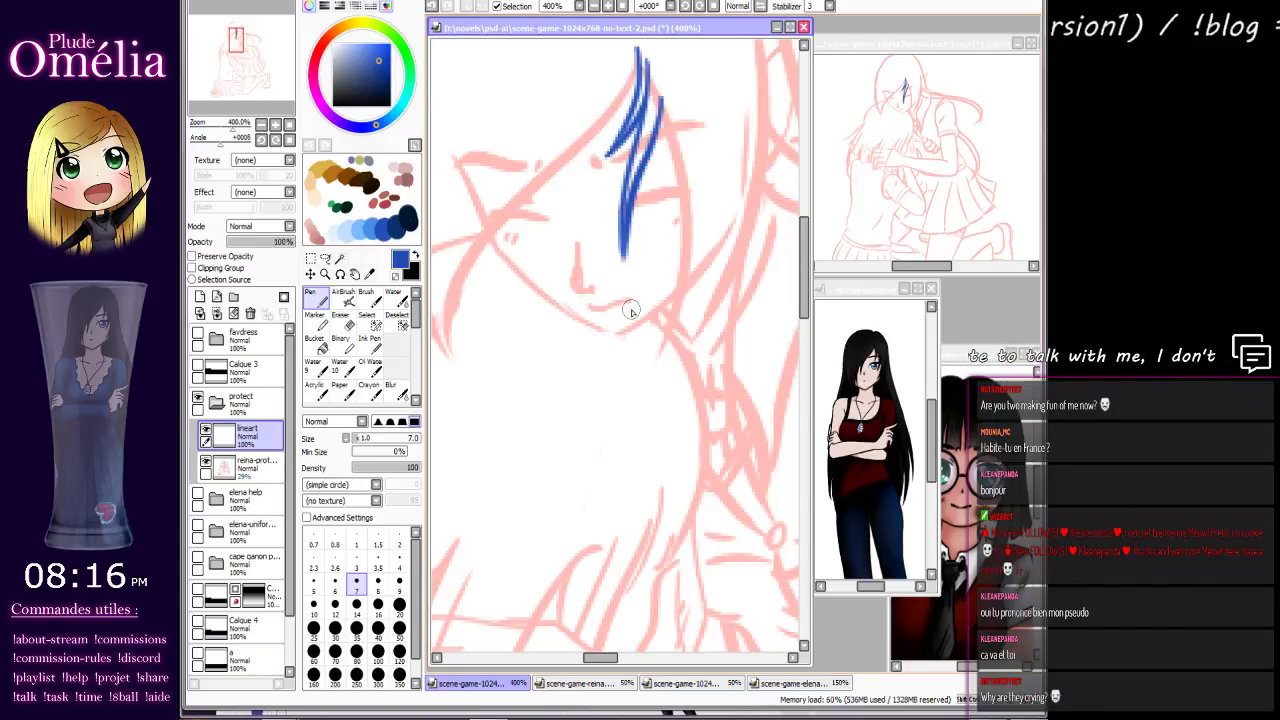
pyautogui.hotkey('ctrl', 'z')
pyautogui.moveTo(660, 100); pyautogui.dragTo(614, 255)
pyautogui.hotkey('ctrl', 'z')
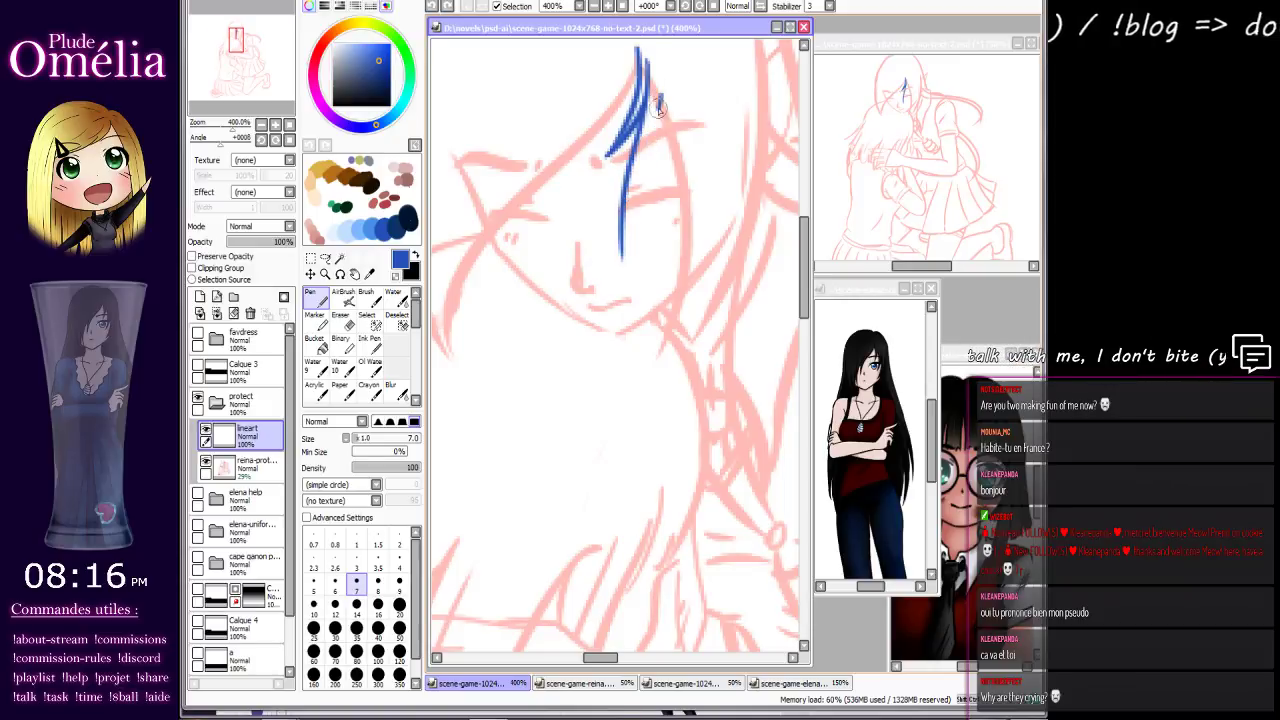
pyautogui.moveTo(658, 100); pyautogui.dragTo(612, 282)
pyautogui.hotkey('ctrl', 'z')
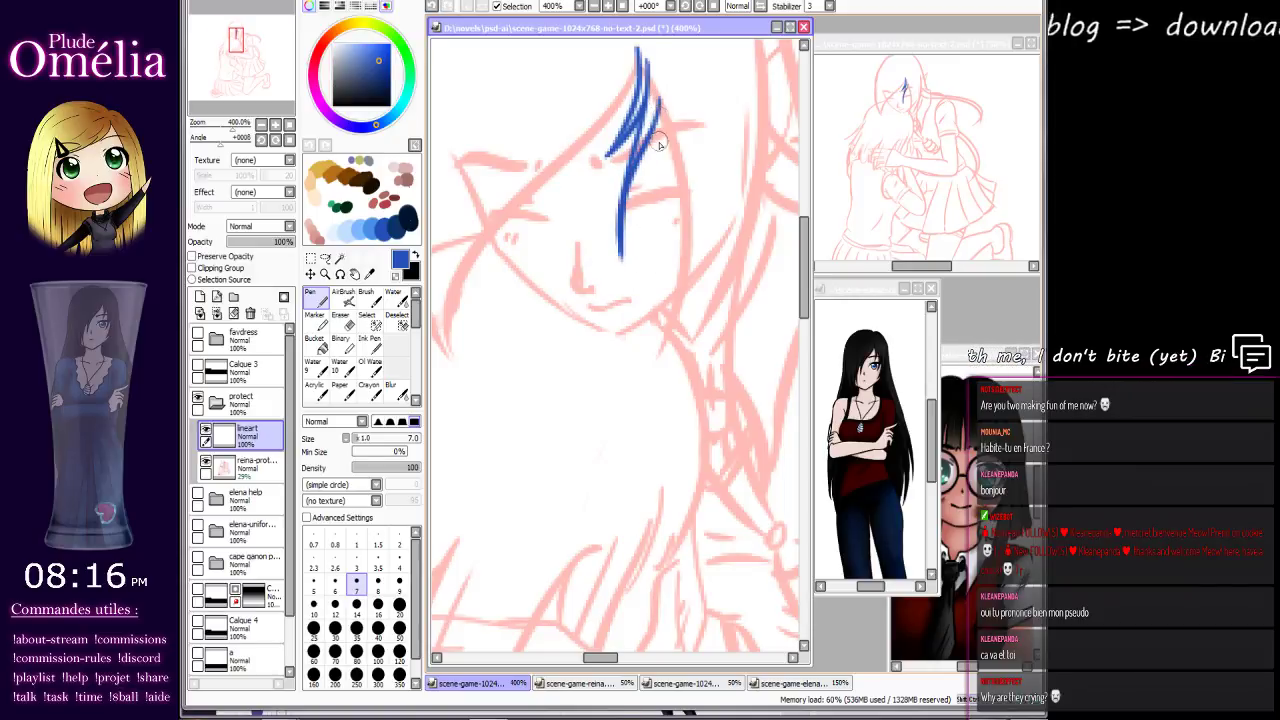
# Ink a long strand from the fringe along the cheek contour, curving down past the jaw to a pointed tip.
pyautogui.moveTo(659, 90); pyautogui.dragTo(630, 288)
pyautogui.hotkey('ctrl', 'z')
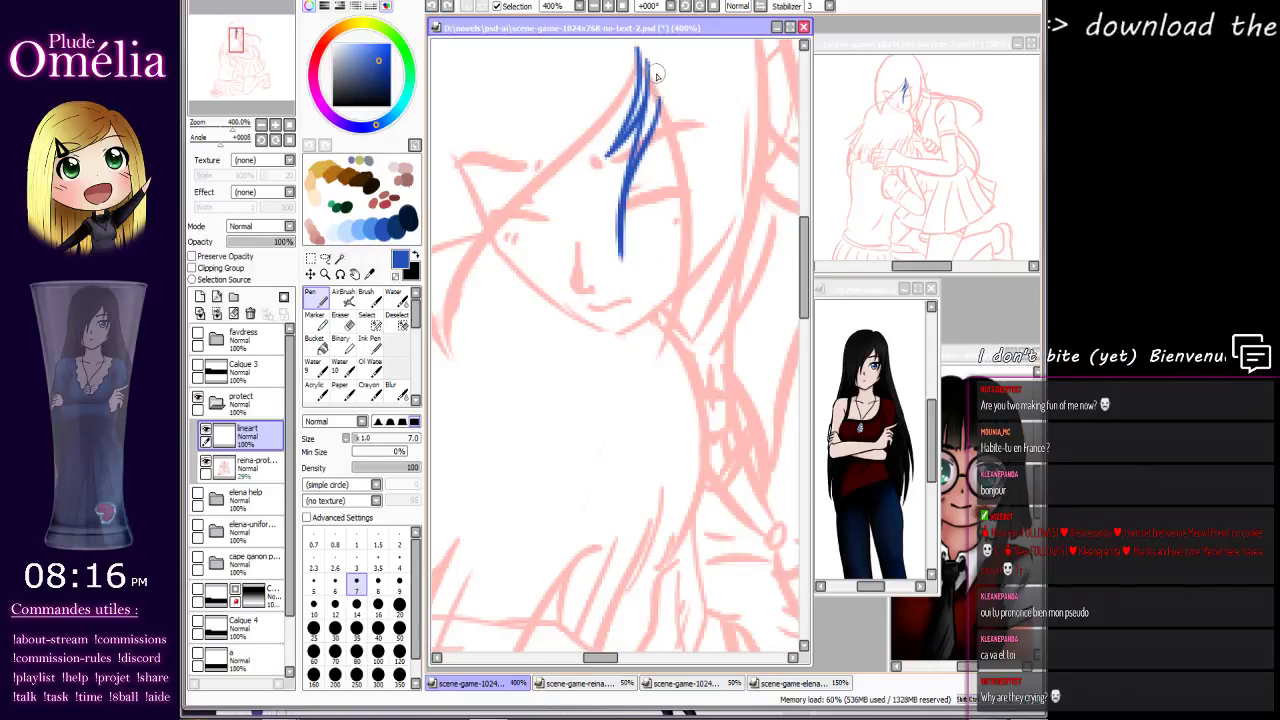
pyautogui.moveTo(656, 60); pyautogui.dragTo(674, 418)
pyautogui.hotkey('ctrl', 'z')
pyautogui.moveTo(658, 76); pyautogui.dragTo(651, 380)
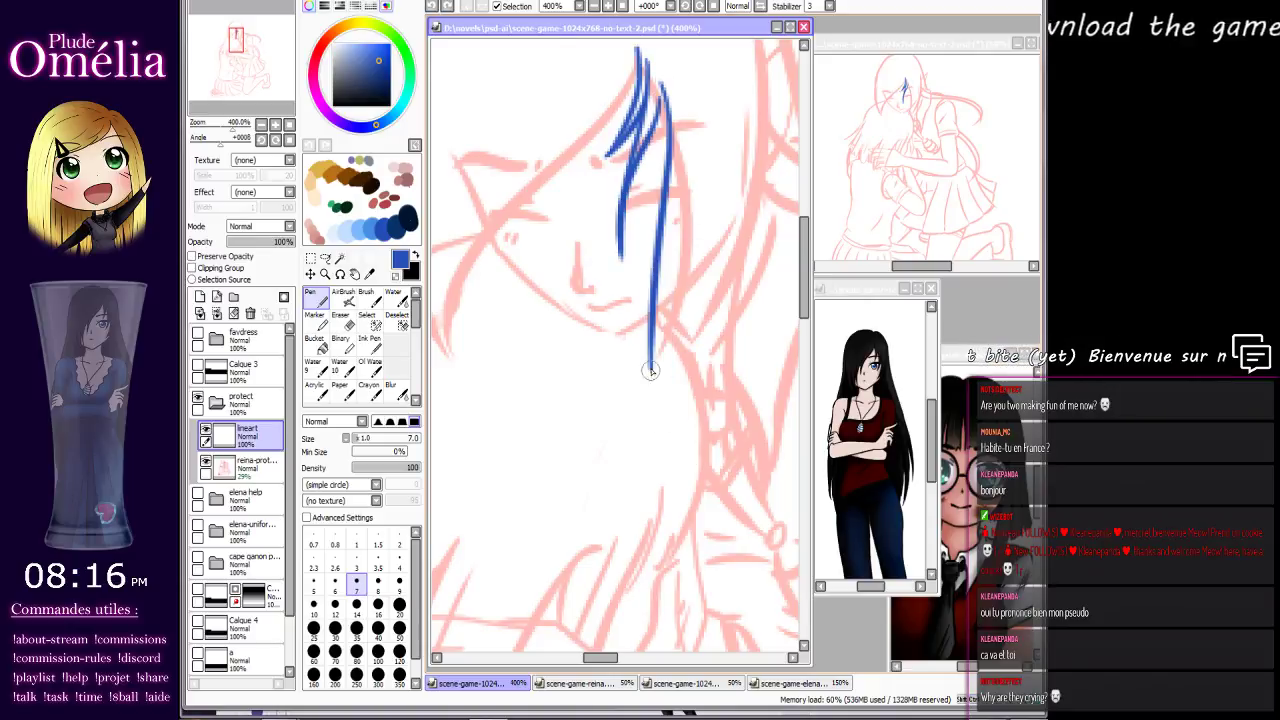
pyautogui.hotkey('ctrl', 'z')
pyautogui.moveTo(655, 88)
pyautogui.mouseDown()
pyautogui.moveTo(668, 108)
pyautogui.moveTo(676, 362)
pyautogui.mouseUp()
pyautogui.hotkey('ctrl', 'z')
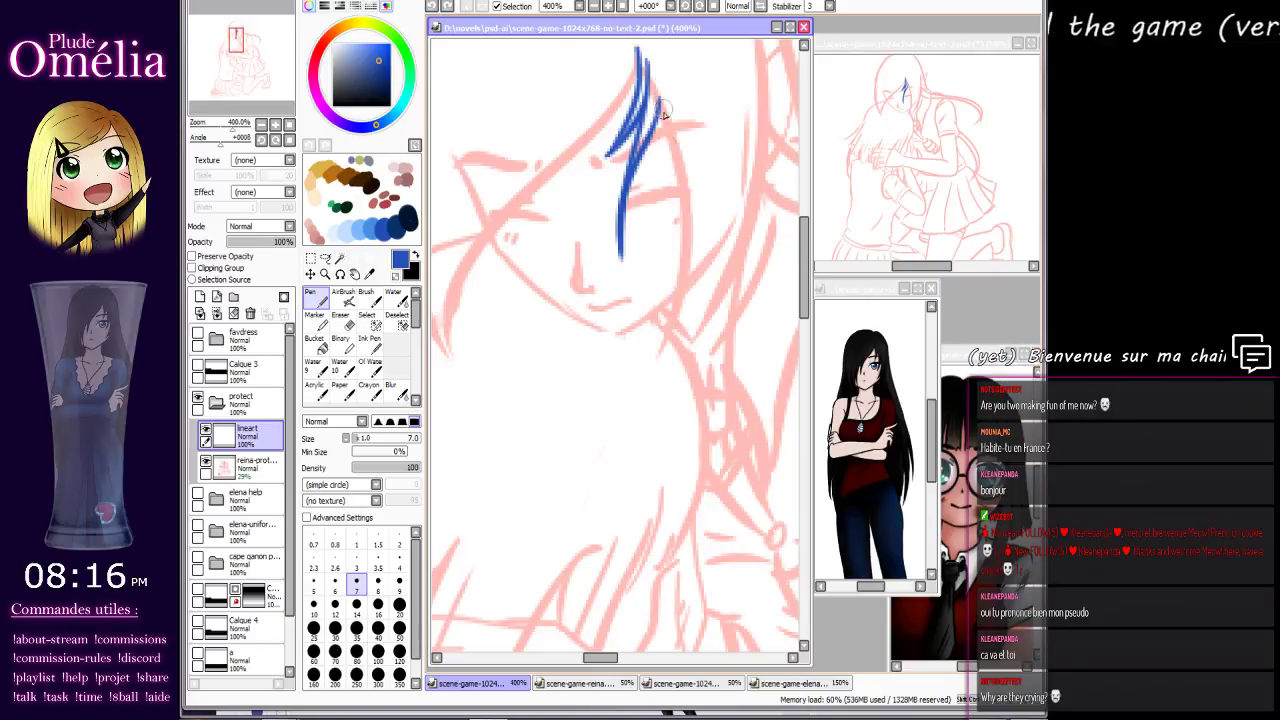
pyautogui.moveTo(656, 72)
pyautogui.mouseDown()
pyautogui.moveTo(642, 418)
pyautogui.moveTo(665, 88)
pyautogui.moveTo(632, 405)
pyautogui.moveTo(720, 186)
pyautogui.mouseUp()
pyautogui.hotkey('ctrl', 'z')
pyautogui.hotkey('ctrl', 'z')
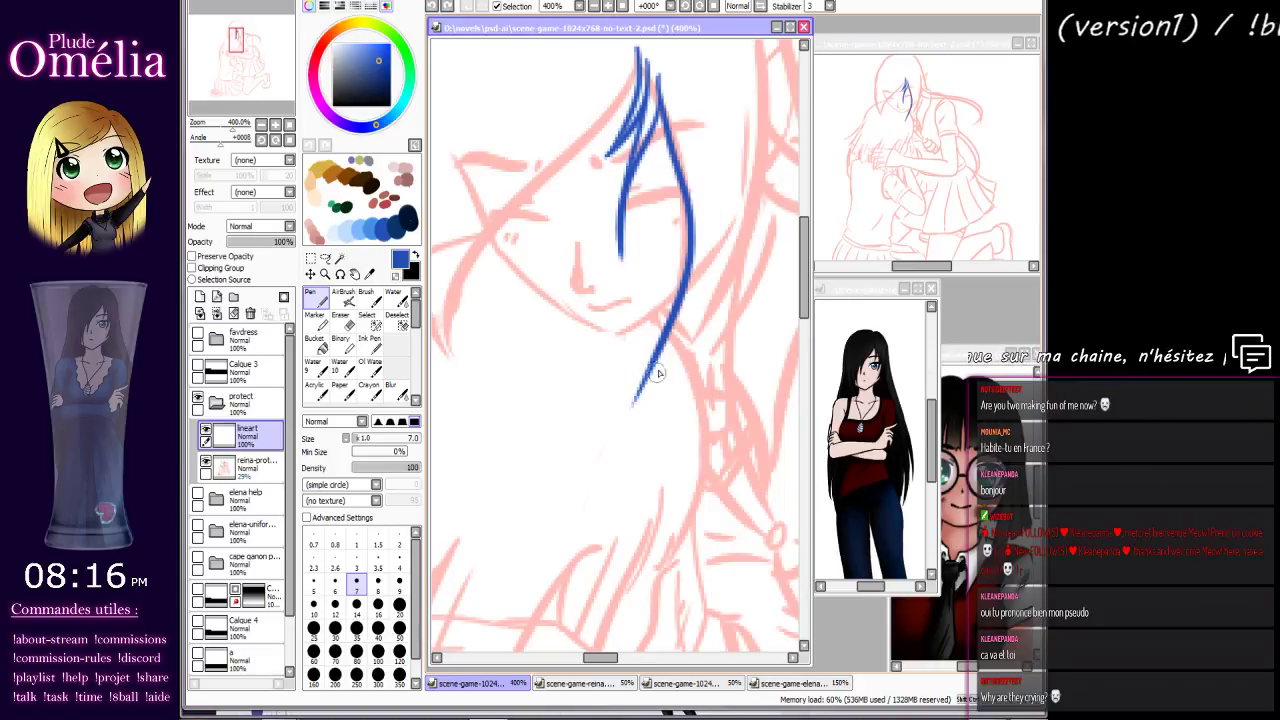
# Try to ink the outer edge of the long cheek strand from its tip up to brow height.
pyautogui.moveTo(634, 404)
pyautogui.mouseDown()
pyautogui.moveTo(658, 370)
pyautogui.moveTo(705, 168)
pyautogui.mouseUp()
pyautogui.hotkey('ctrl', 'z')
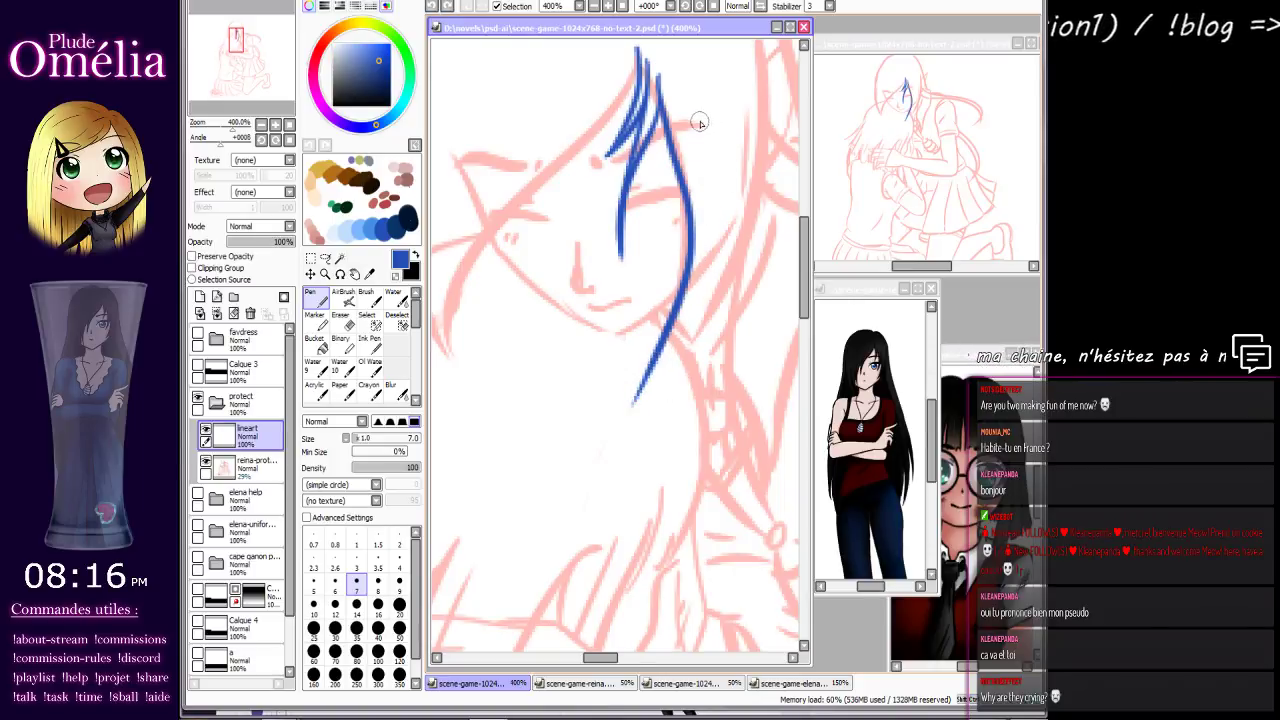
pyautogui.moveTo(700, 123)
pyautogui.mouseDown()
pyautogui.moveTo(701, 269)
pyautogui.moveTo(653, 433)
pyautogui.moveTo(709, 220)
pyautogui.moveTo(680, 127)
pyautogui.moveTo(708, 138)
pyautogui.mouseUp()
pyautogui.hotkey('ctrl', 'z')
pyautogui.hotkey('ctrl', 'z')
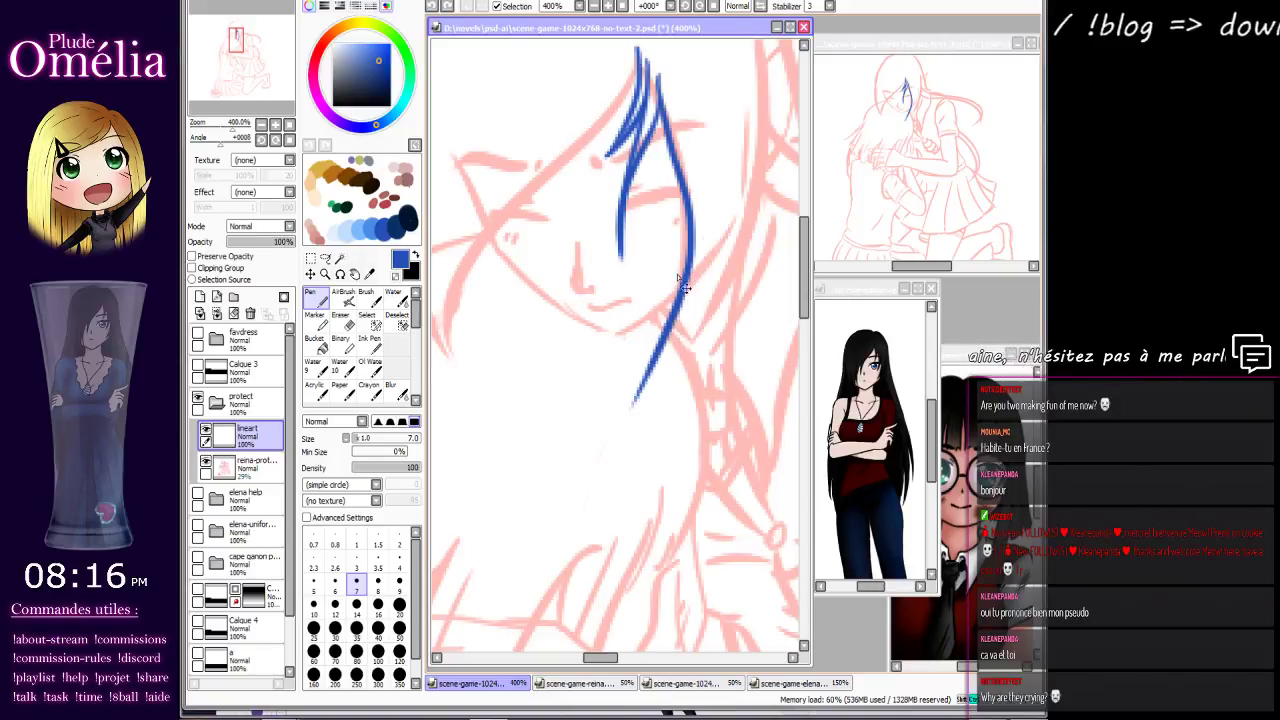
pyautogui.moveTo(636, 404); pyautogui.dragTo(702, 136)
pyautogui.hotkey('ctrl', 'z')
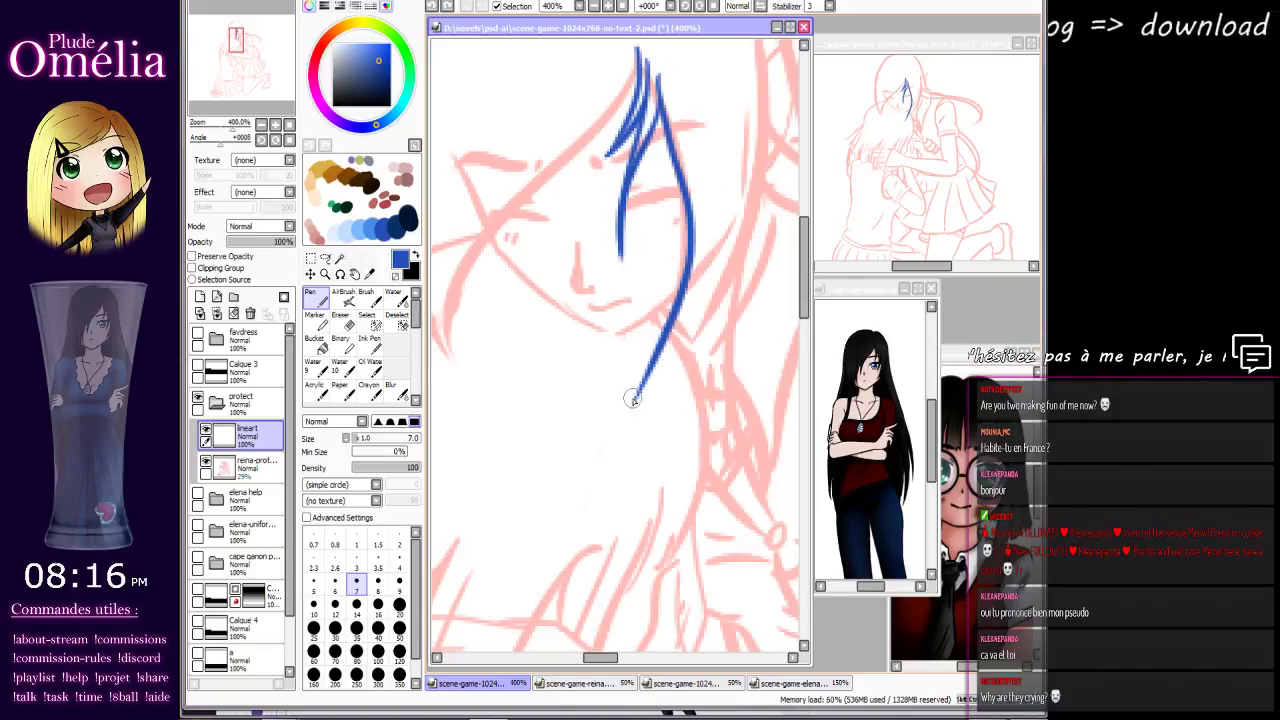
pyautogui.moveTo(632, 399); pyautogui.dragTo(704, 146)
pyautogui.hotkey('ctrl', 'z')
# Mirror the canvas view and ink the cheek strand's outer edge between brow height and the strand's tip.
pyautogui.press('h')
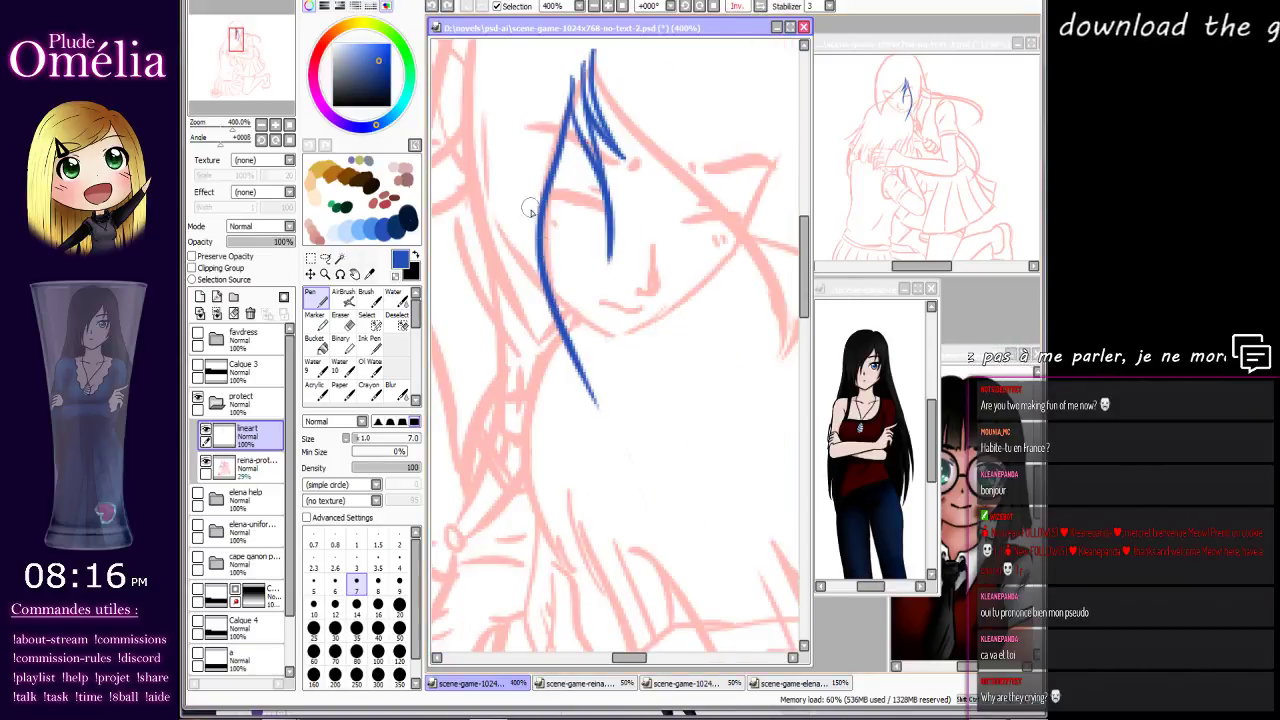
pyautogui.moveTo(510, 140); pyautogui.dragTo(572, 390)
pyautogui.hotkey('ctrl', 'z')
pyautogui.moveTo(532, 128); pyautogui.dragTo(592, 402)
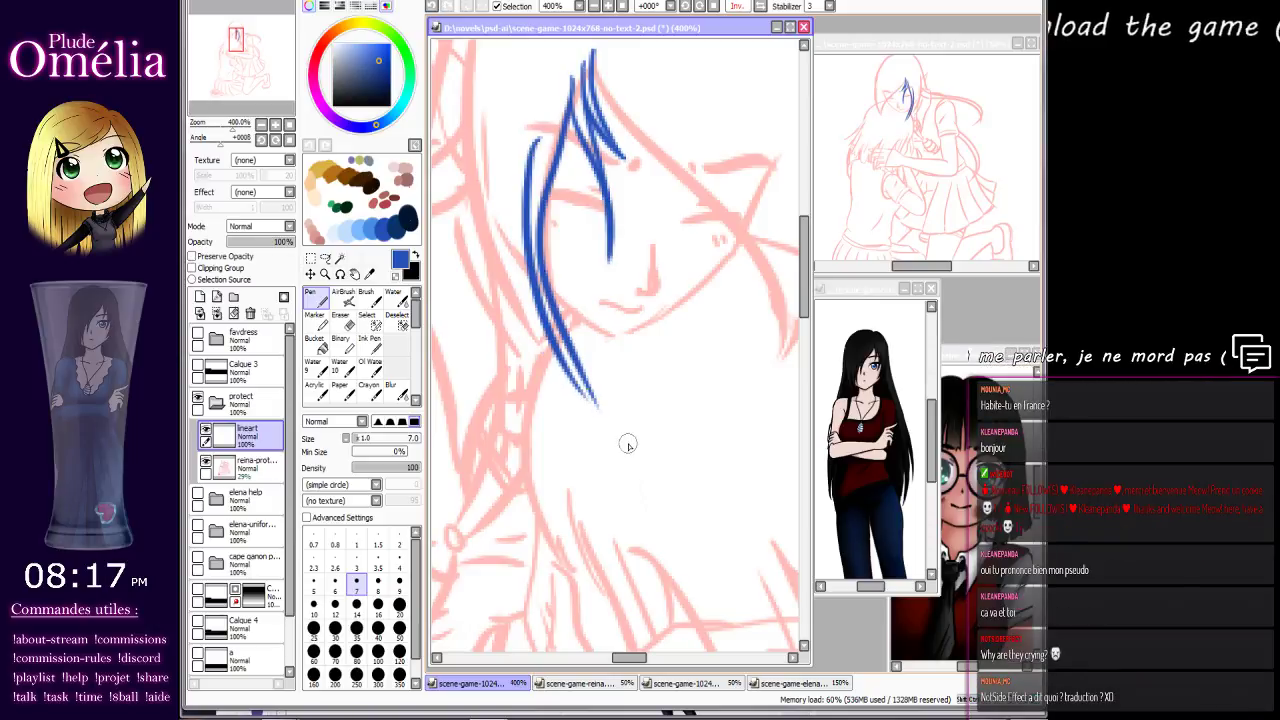
pyautogui.hotkey('ctrl', 'z')
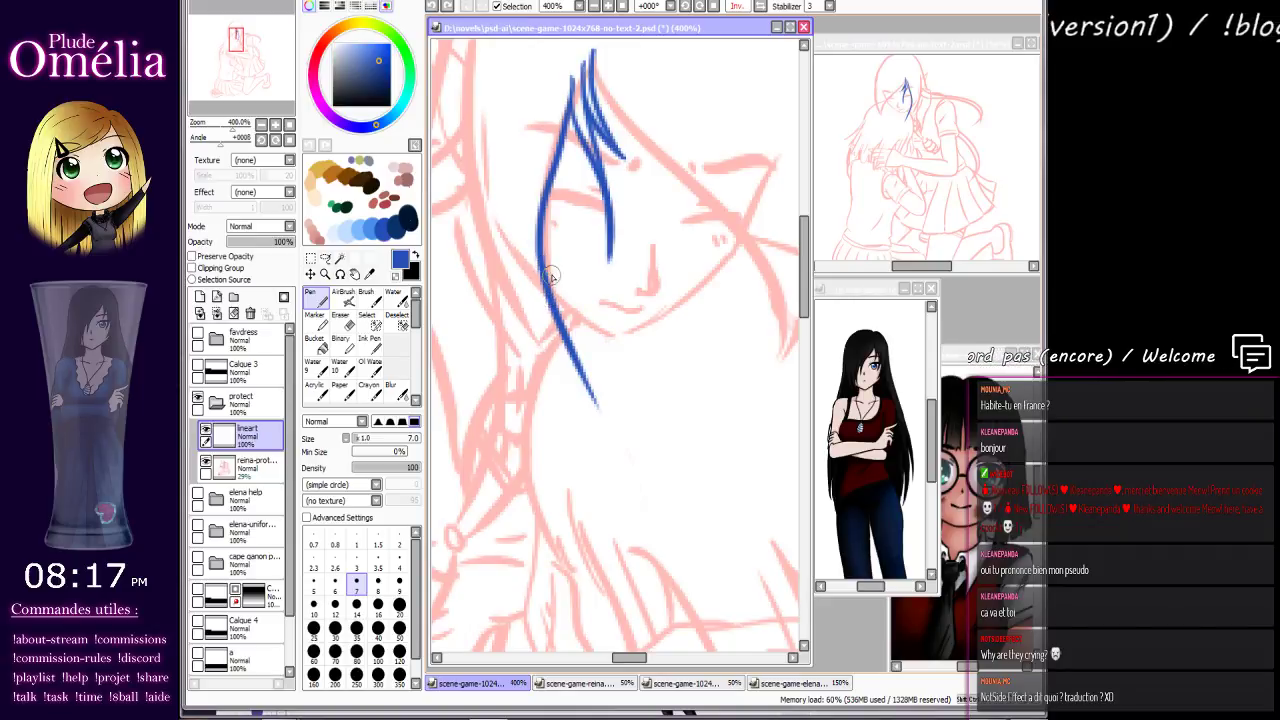
pyautogui.moveTo(538, 143)
pyautogui.mouseDown()
pyautogui.moveTo(521, 190)
pyautogui.moveTo(584, 402)
pyautogui.moveTo(536, 165)
pyautogui.moveTo(572, 390)
pyautogui.moveTo(537, 178)
pyautogui.mouseUp()
pyautogui.hotkey('ctrl', 'z')
pyautogui.hotkey('ctrl', 'z')
pyautogui.hotkey('ctrl', 'z')
pyautogui.moveTo(587, 383); pyautogui.dragTo(520, 158)
pyautogui.moveTo(613, 297)
pyautogui.mouseDown()
pyautogui.moveTo(634, 343)
pyautogui.moveTo(636, 284)
pyautogui.moveTo(657, 257)
pyautogui.mouseUp()
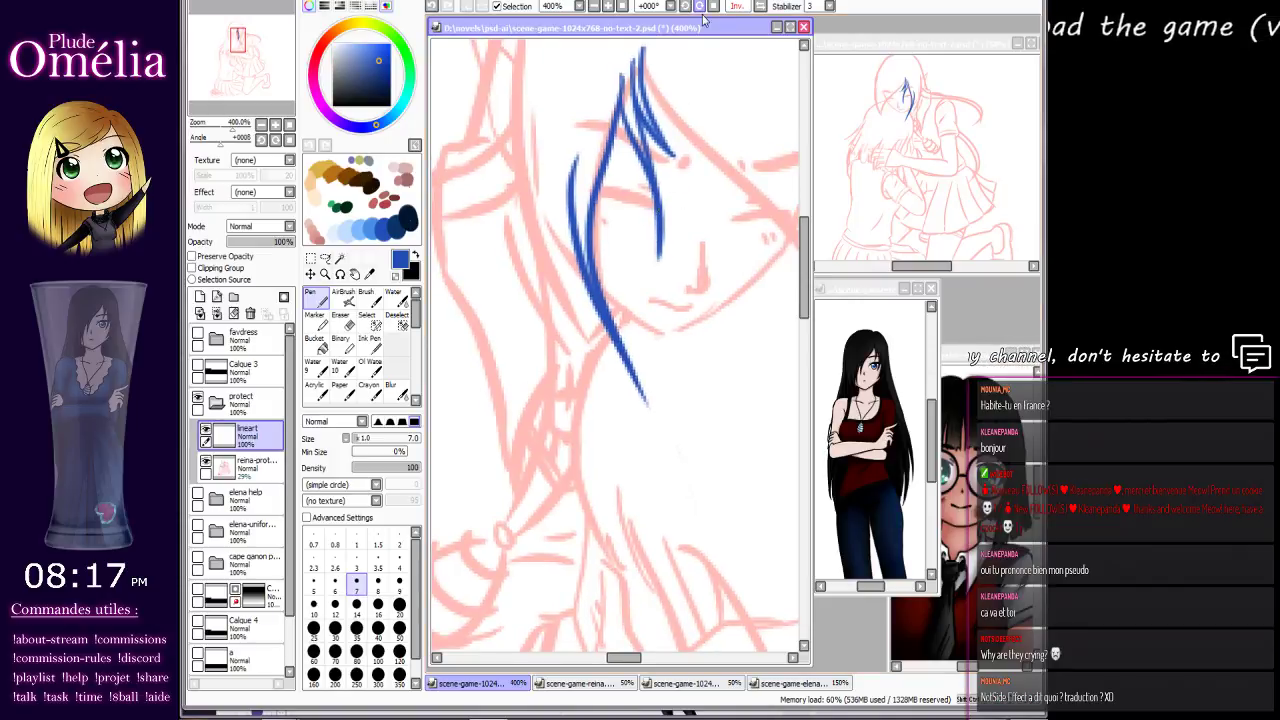
# Restore the unmirrored view and redraw the outer strand so it bends away from the cheek toward the neck.
pyautogui.click(758, 6)
pyautogui.moveTo(653, 294); pyautogui.dragTo(633, 390)
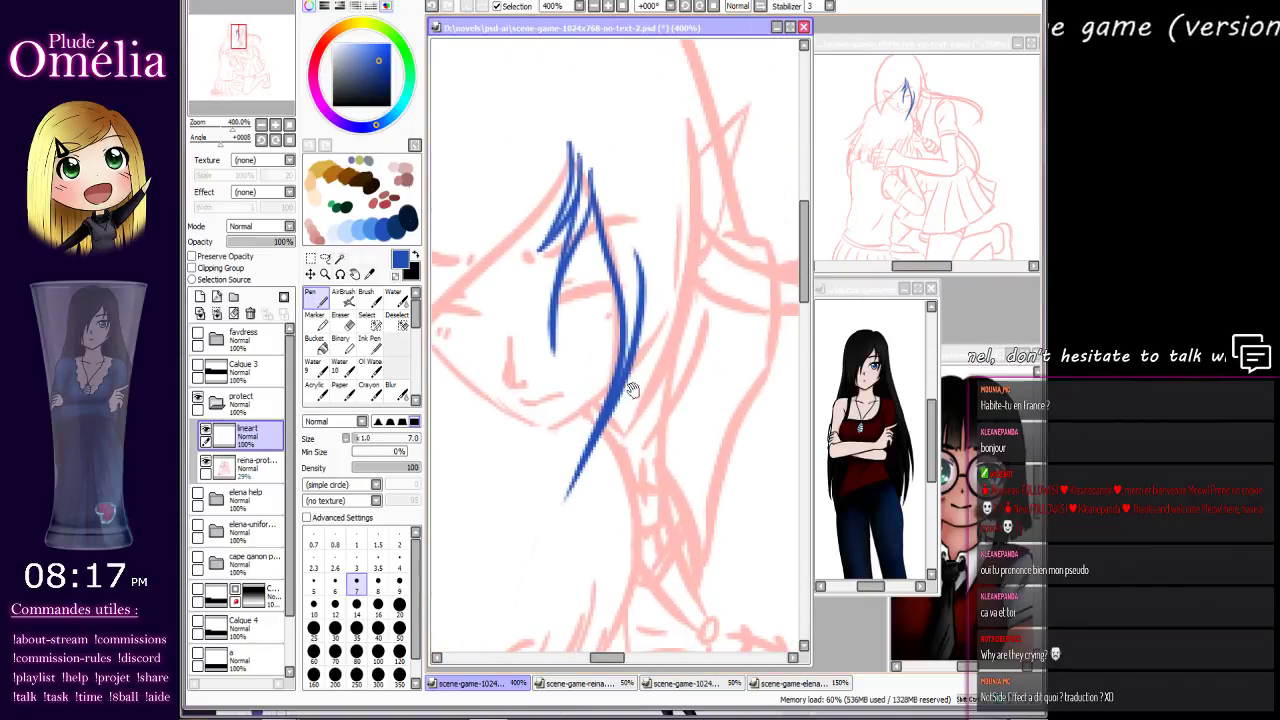
pyautogui.moveTo(655, 308)
pyautogui.mouseDown()
pyautogui.moveTo(634, 177)
pyautogui.moveTo(637, 213)
pyautogui.mouseUp()
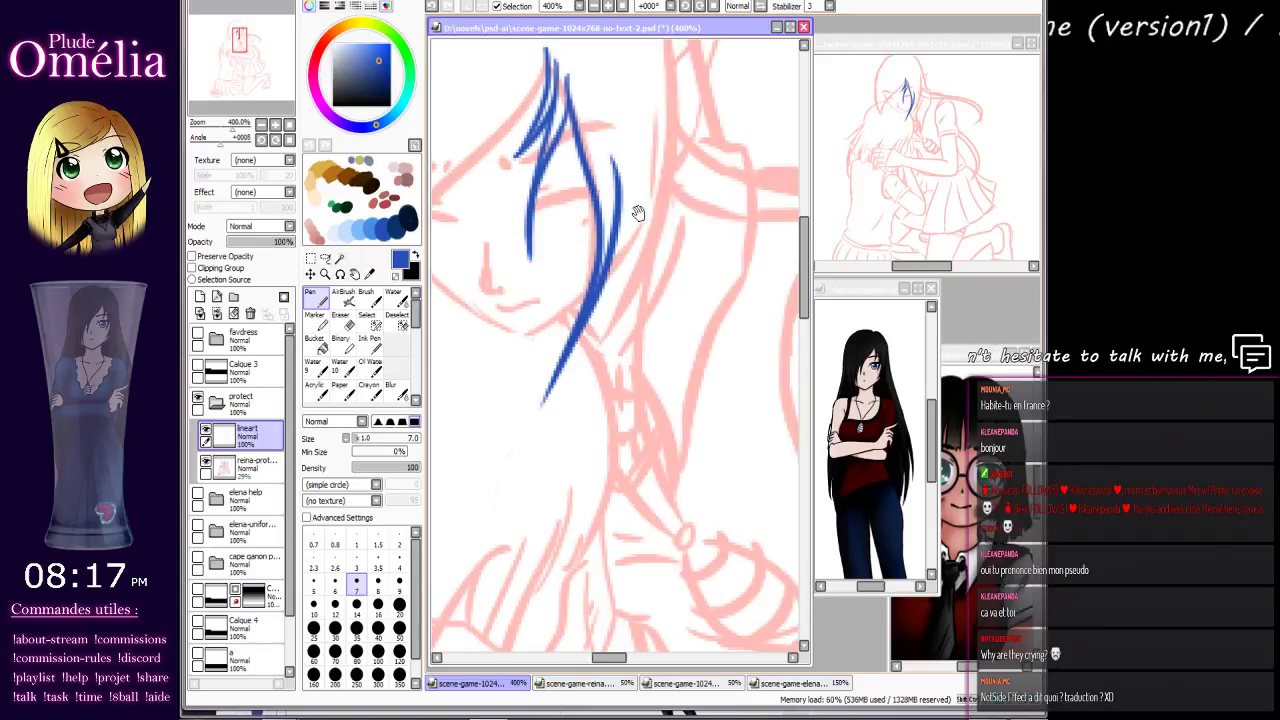
pyautogui.moveTo(608, 148); pyautogui.dragTo(632, 410)
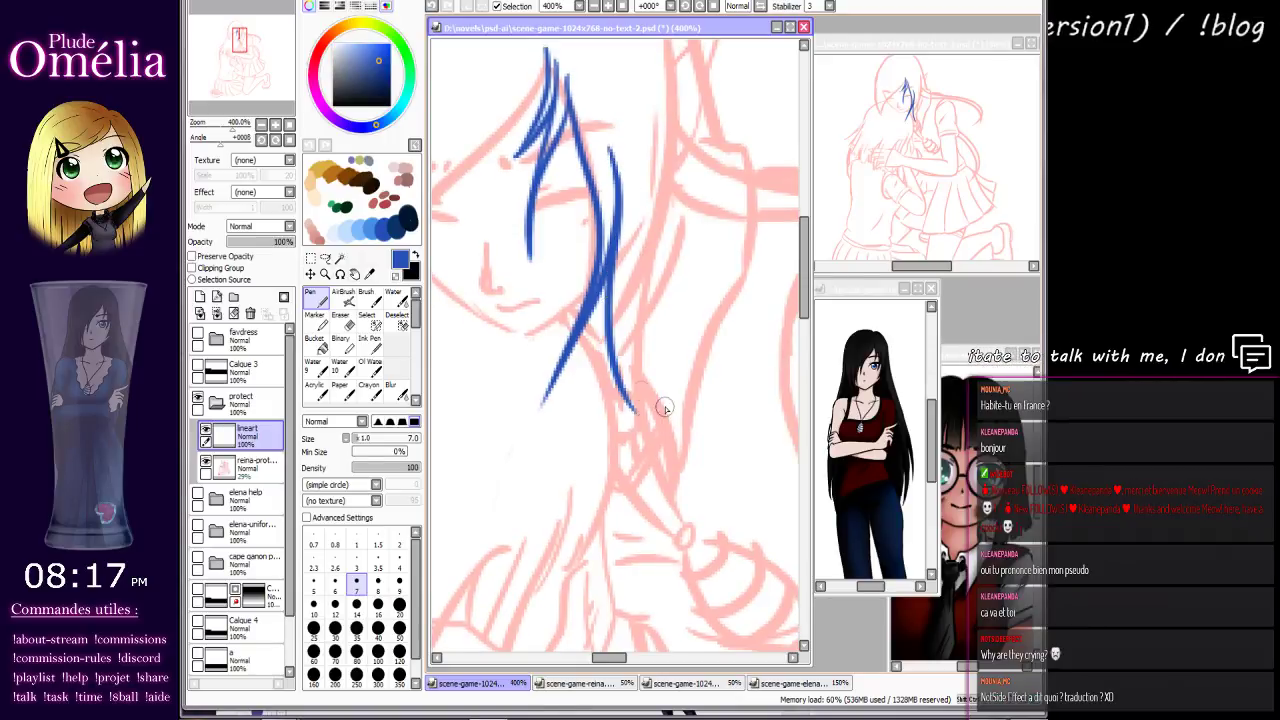
# Ink another long hair strand beside the face, from above brow height down to the neck.
pyautogui.moveTo(622, 300); pyautogui.dragTo(682, 140)
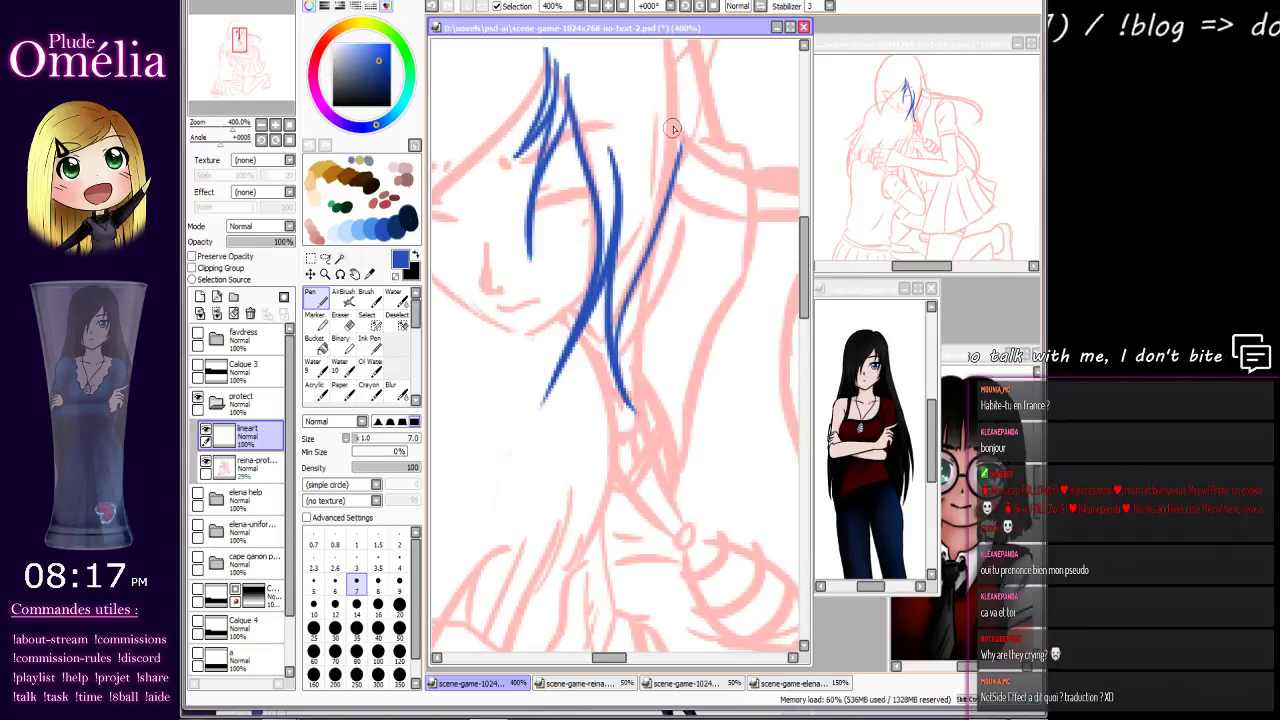
pyautogui.hotkey('ctrl', 'z')
pyautogui.moveTo(670, 254)
pyautogui.mouseDown()
pyautogui.moveTo(703, 326)
pyautogui.moveTo(716, 319)
pyautogui.mouseUp()
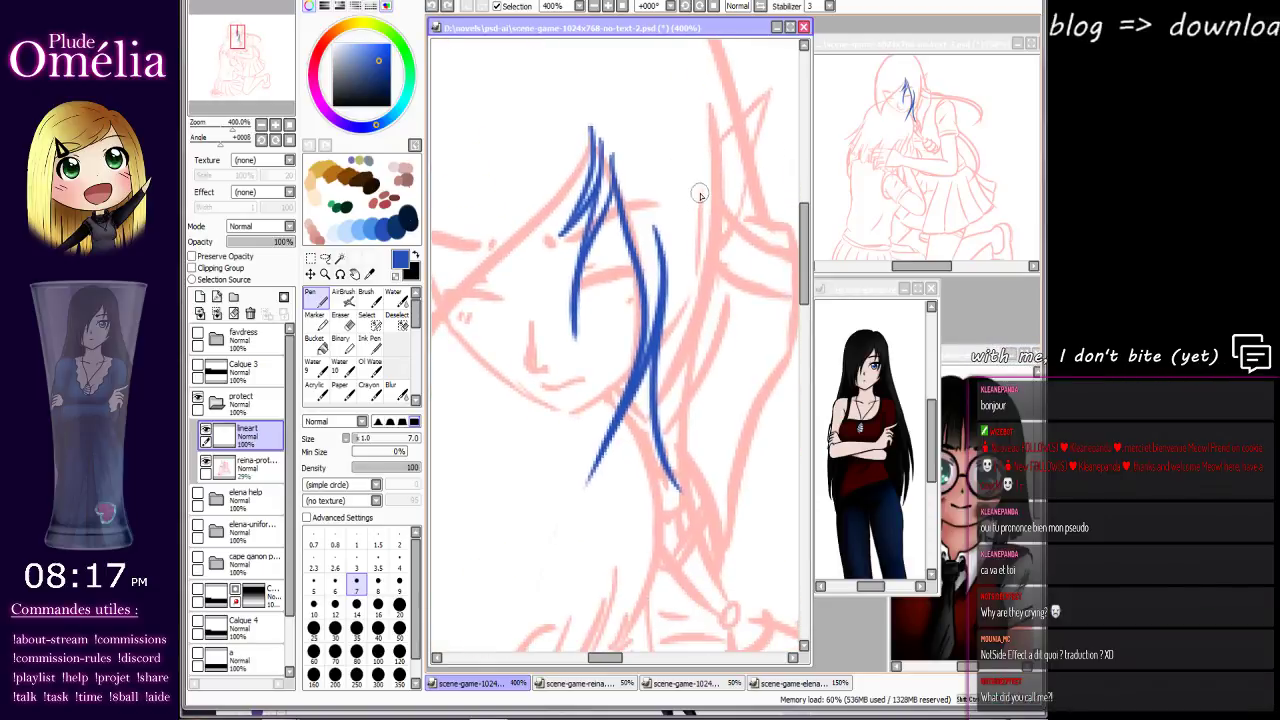
pyautogui.moveTo(700, 194)
pyautogui.mouseDown()
pyautogui.moveTo(686, 129)
pyautogui.moveTo(679, 210)
pyautogui.mouseUp()
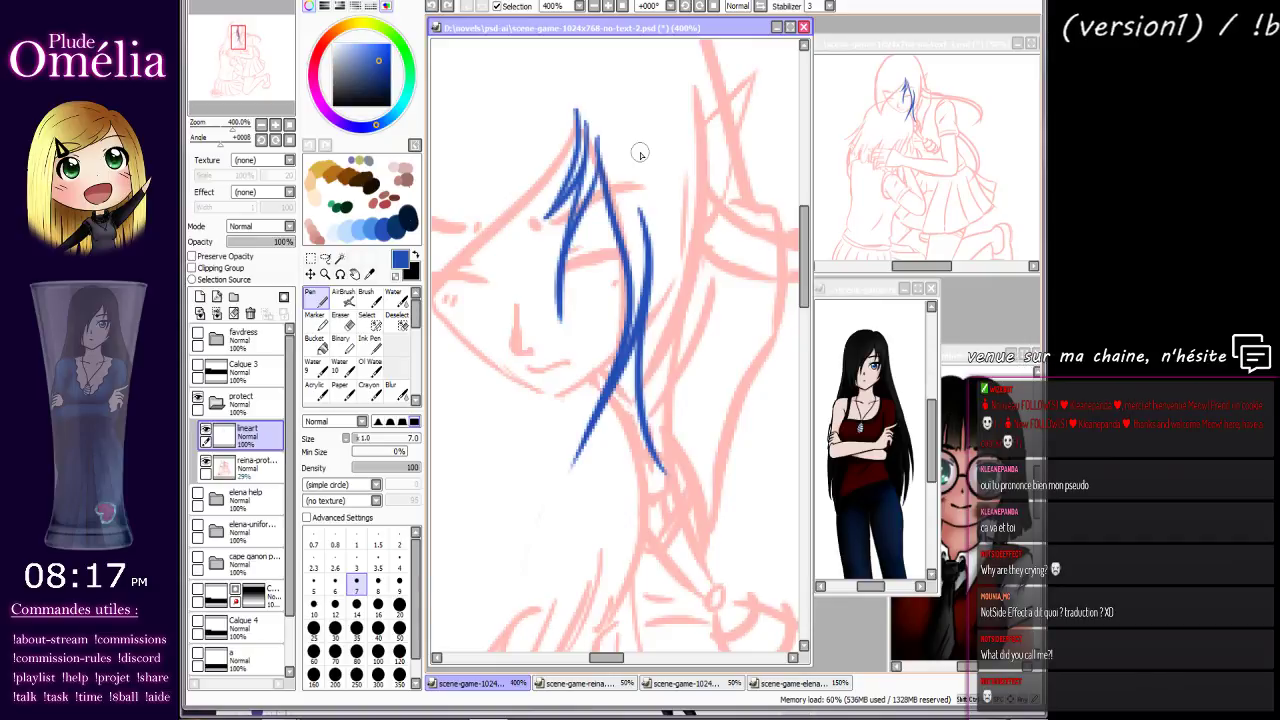
pyautogui.moveTo(648, 207); pyautogui.dragTo(716, 237)
pyautogui.moveTo(679, 100); pyautogui.dragTo(660, 430)
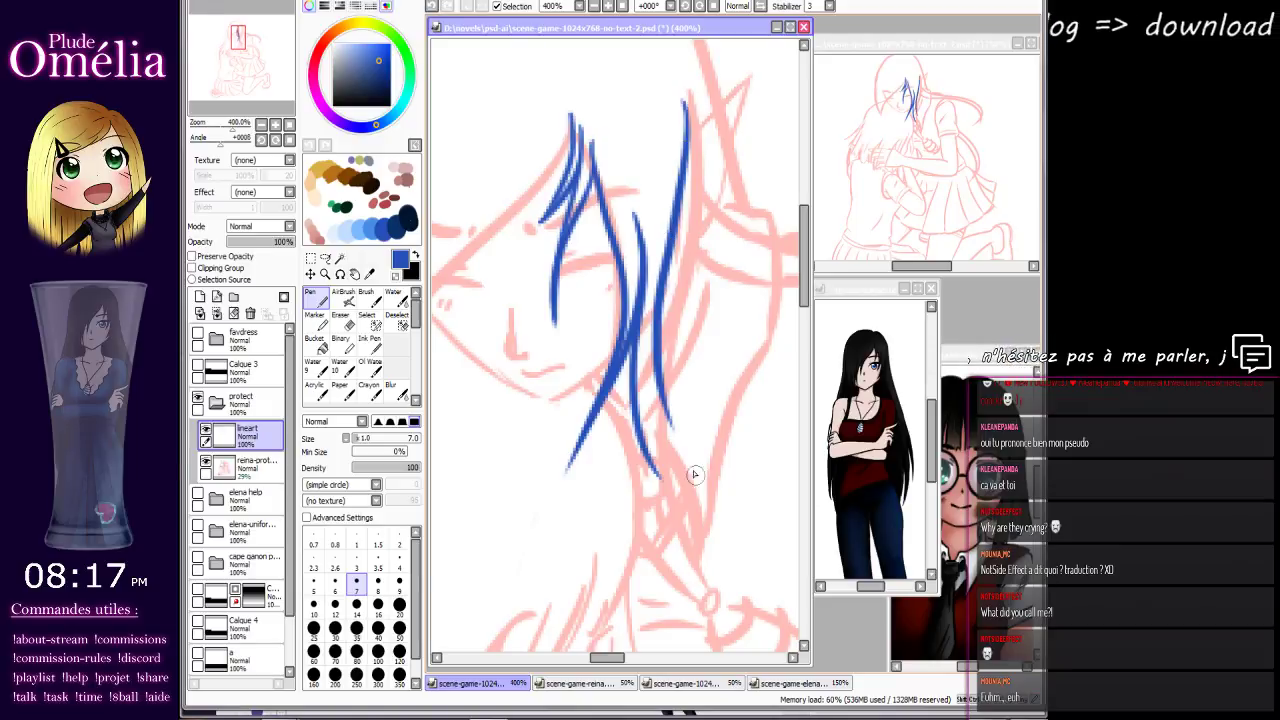
# Undo the long strands inked along the cheek and beside the face, back to the two locks at the parting.
pyautogui.hotkey('ctrl', 'z')
pyautogui.hotkey('ctrl', 'z')
pyautogui.hotkey('ctrl', 'z')
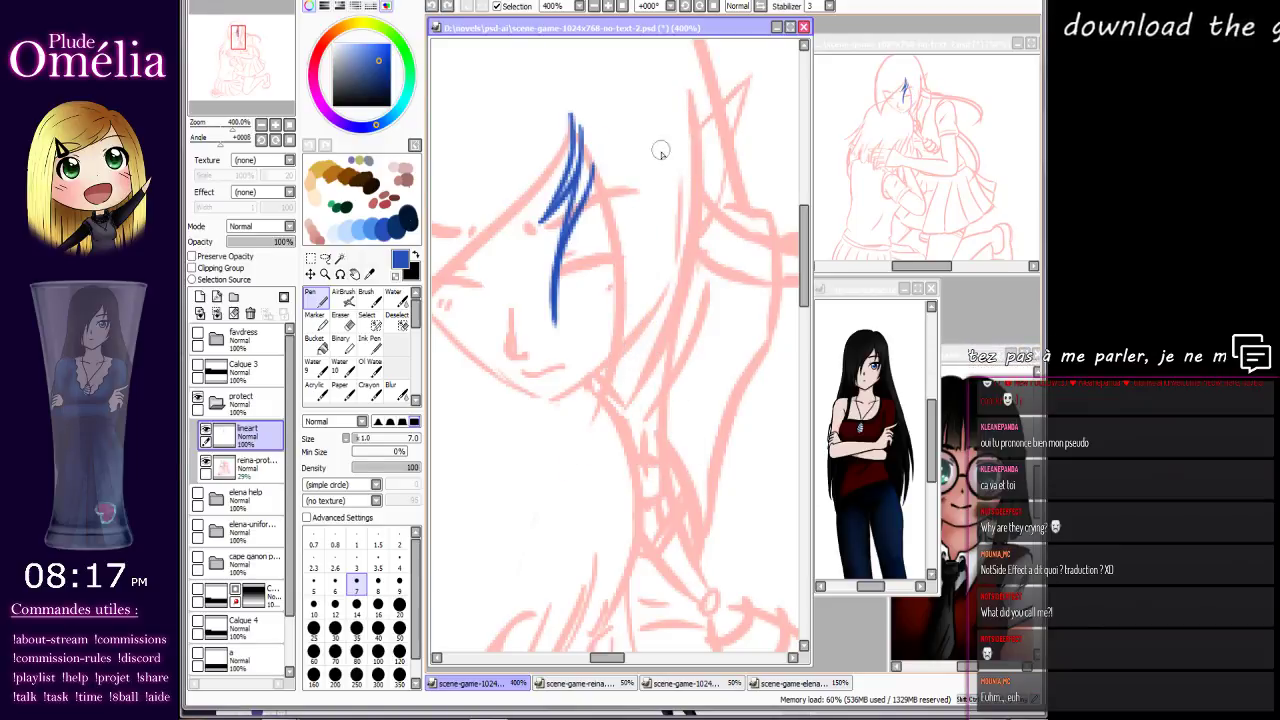
# Ink a long side lock from above brow height down to the neck, with an inner edge meeting its tip.
pyautogui.moveTo(686, 76); pyautogui.dragTo(660, 476)
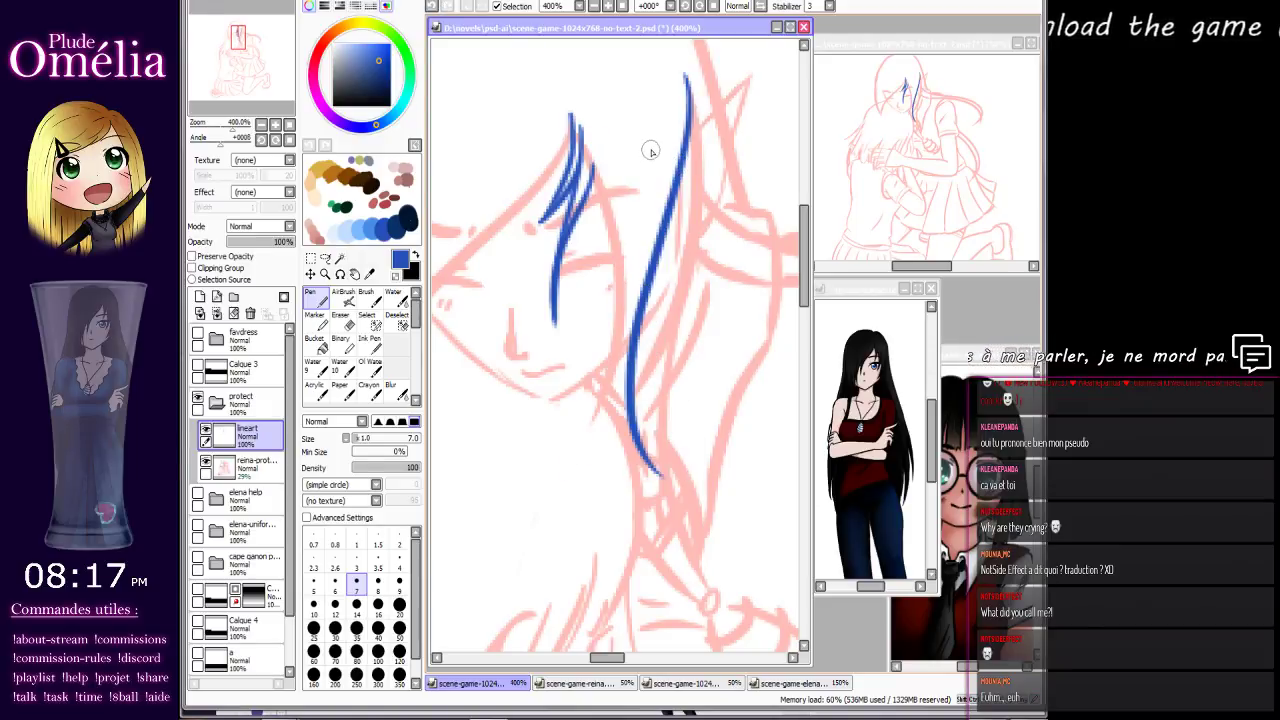
pyautogui.moveTo(652, 156)
pyautogui.mouseDown()
pyautogui.moveTo(658, 472)
pyautogui.moveTo(630, 179)
pyautogui.mouseUp()
pyautogui.hotkey('ctrl', 'z')
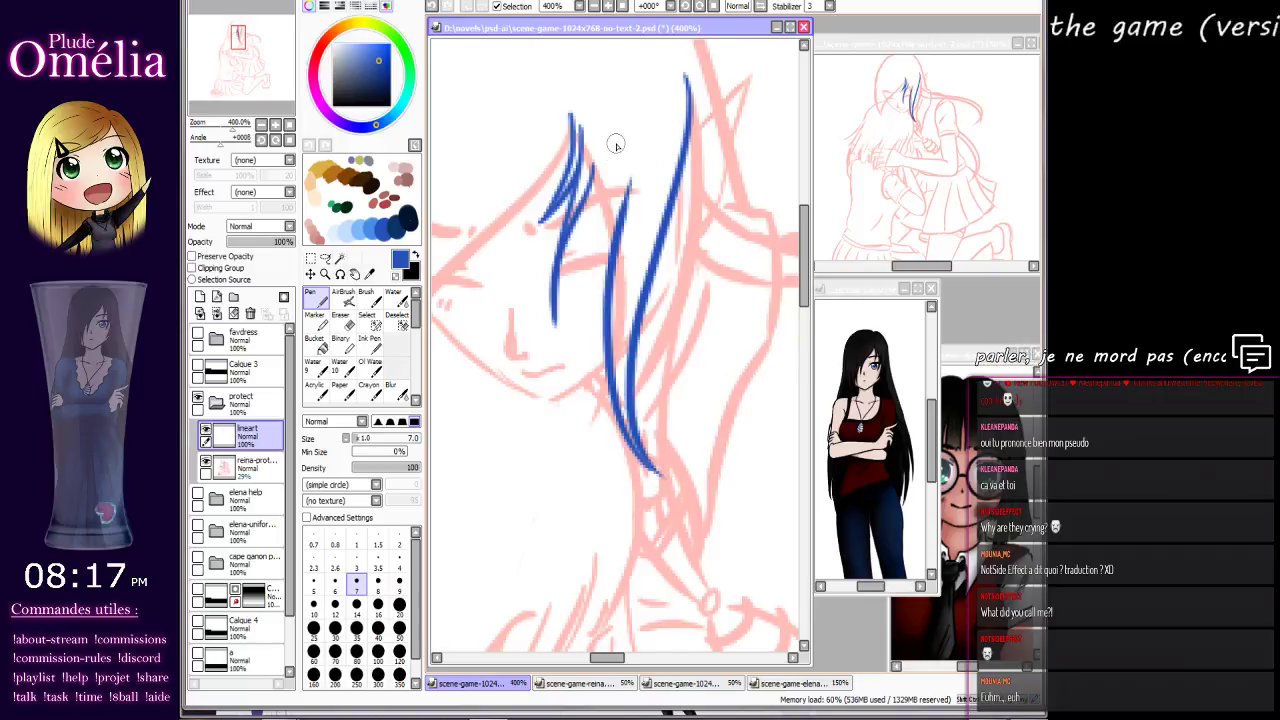
# Ink a strand between the parted fringe locks and the long side lock, running from the parting down to meet the side lock.
pyautogui.moveTo(598, 136)
pyautogui.mouseDown()
pyautogui.moveTo(587, 322)
pyautogui.moveTo(624, 425)
pyautogui.moveTo(589, 215)
pyautogui.moveTo(615, 370)
pyautogui.mouseUp()
pyautogui.hotkey('ctrl', 'z')
pyautogui.hotkey('ctrl', 'z')
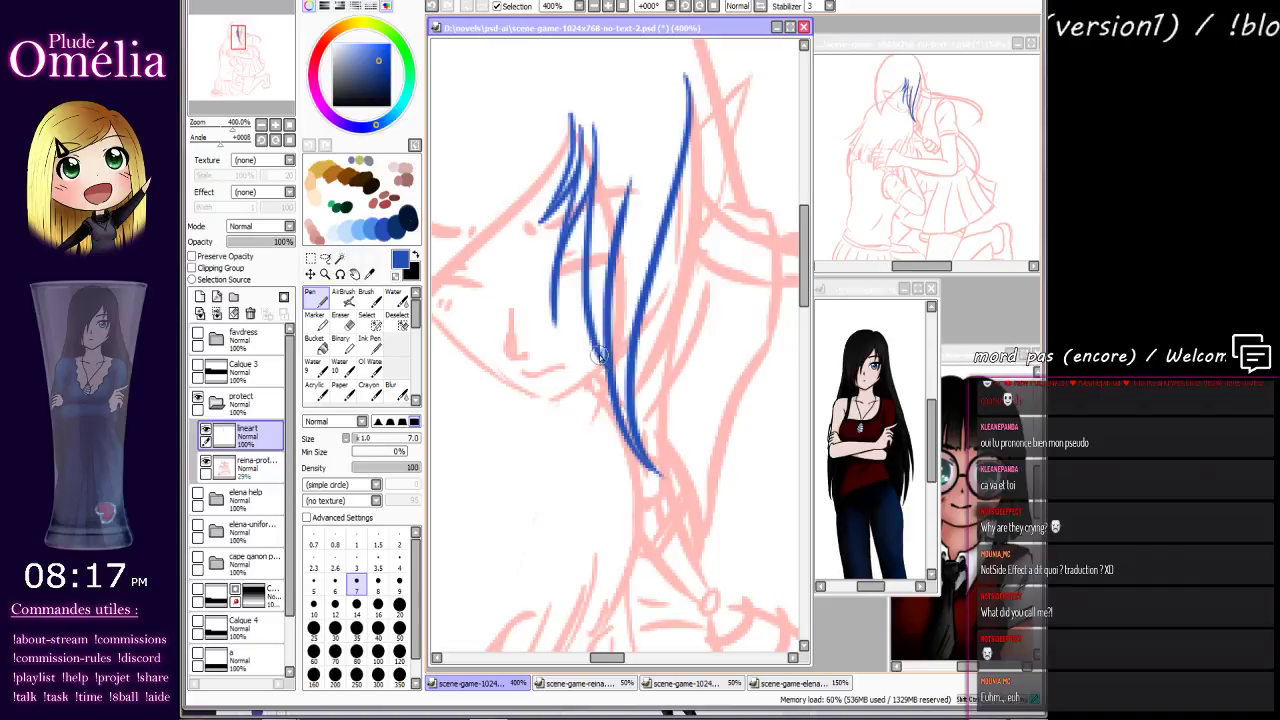
pyautogui.moveTo(590, 286); pyautogui.dragTo(630, 172)
pyautogui.hotkey('ctrl', 'z')
pyautogui.hotkey('ctrl', 'z')
pyautogui.moveTo(598, 130); pyautogui.dragTo(602, 344)
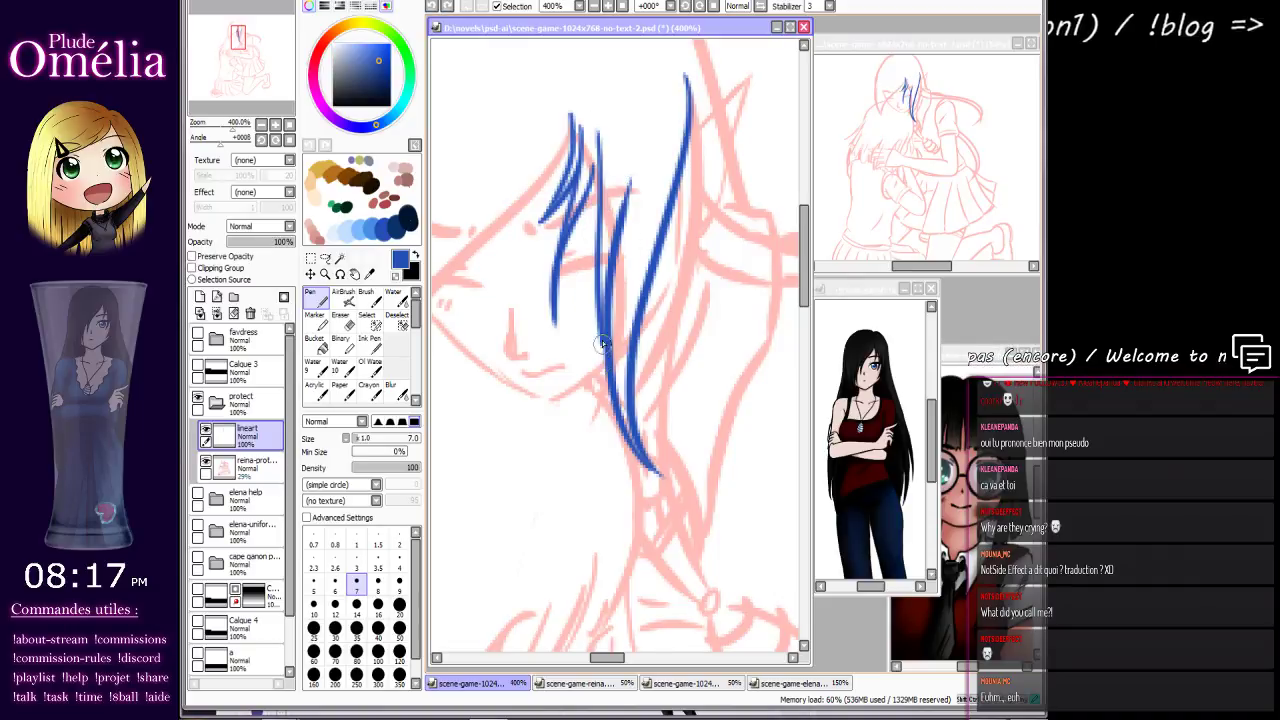
pyautogui.hotkey('ctrl', 'z')
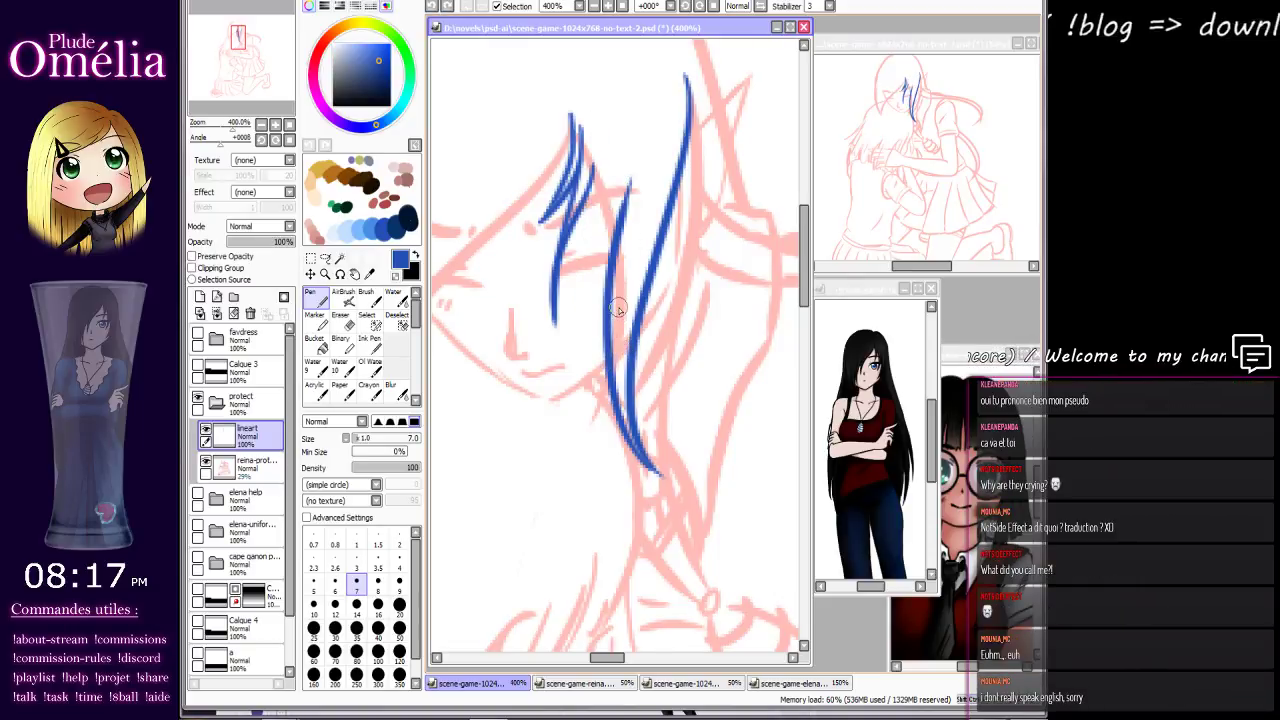
pyautogui.moveTo(636, 297); pyautogui.dragTo(667, 265)
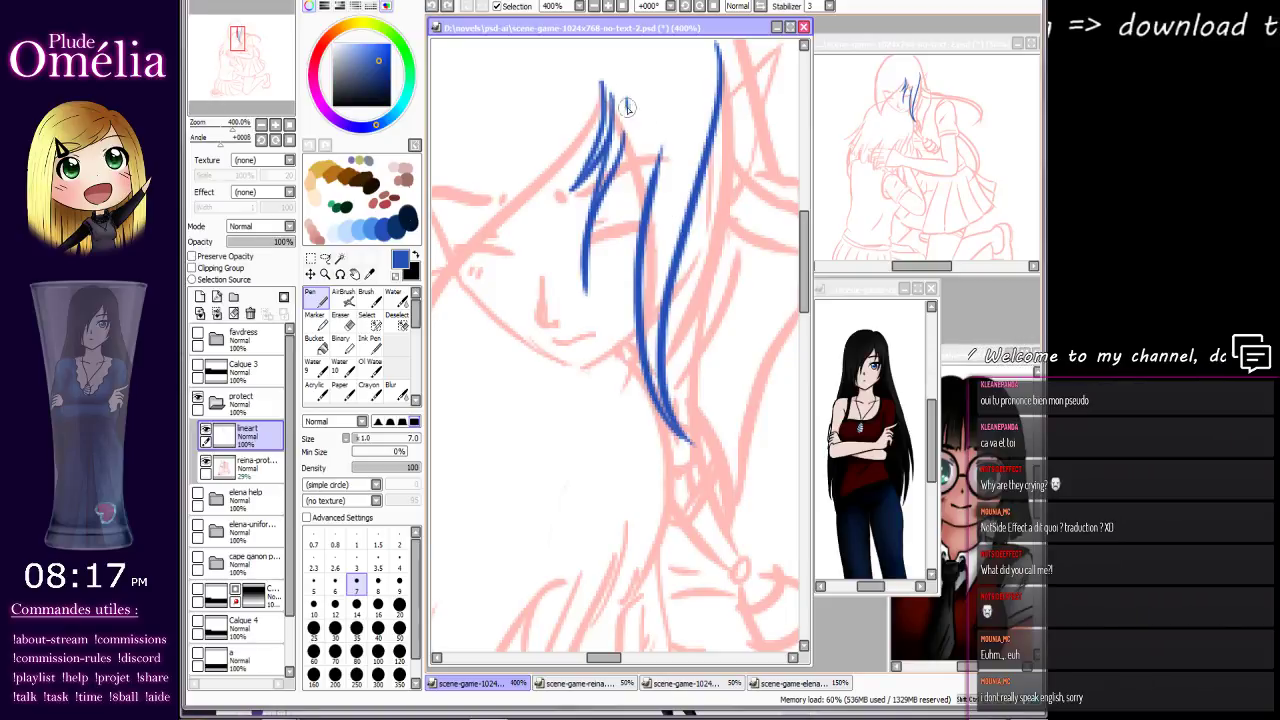
pyautogui.moveTo(627, 107)
pyautogui.mouseDown()
pyautogui.moveTo(621, 275)
pyautogui.moveTo(658, 323)
pyautogui.moveTo(717, 332)
pyautogui.moveTo(623, 400)
pyautogui.moveTo(665, 333)
pyautogui.mouseUp()
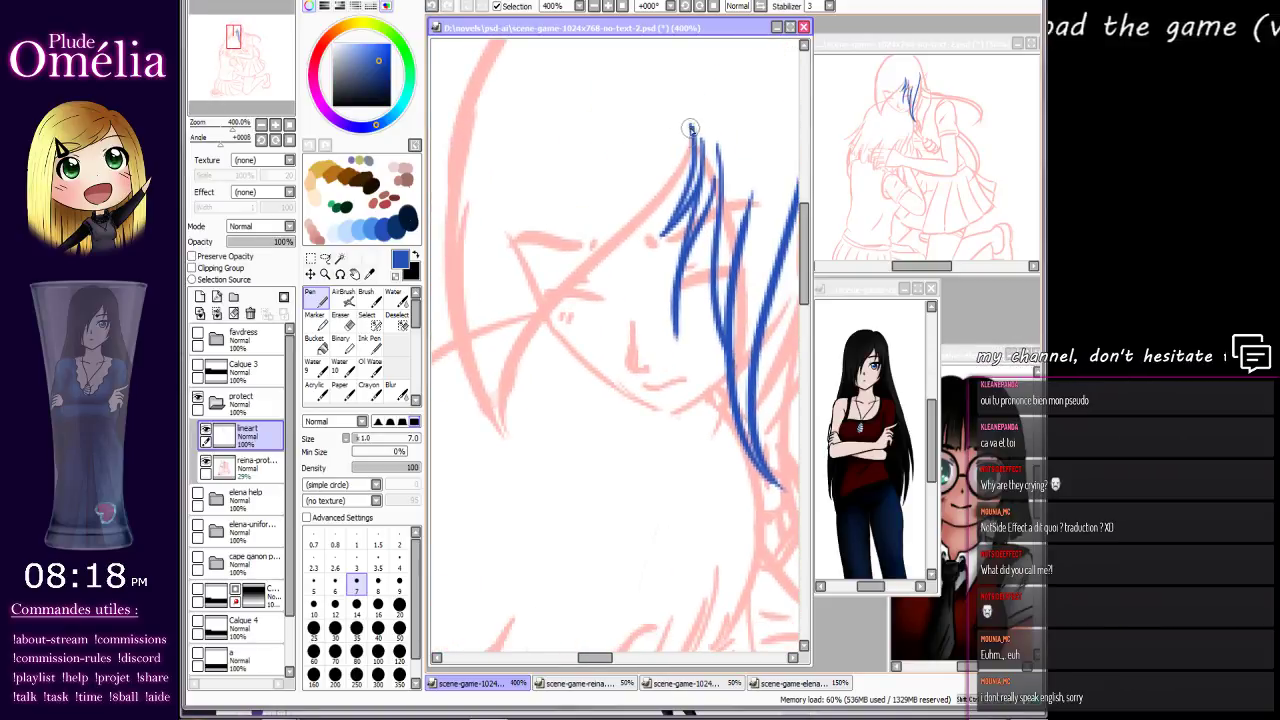
# Ink a long curved fringe edge from the parting across the brow and down past the far cheek.
pyautogui.moveTo(690, 128); pyautogui.dragTo(614, 284)
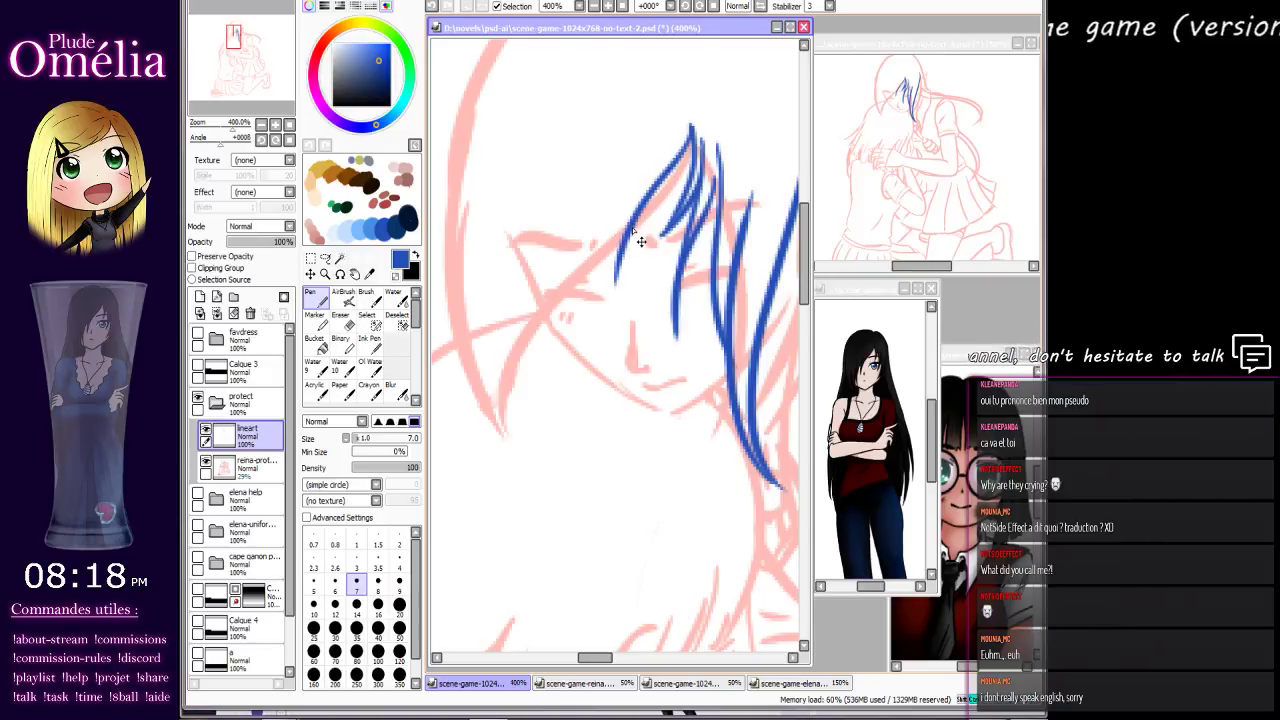
pyautogui.hotkey('ctrl', 'z')
pyautogui.moveTo(689, 124); pyautogui.dragTo(588, 410)
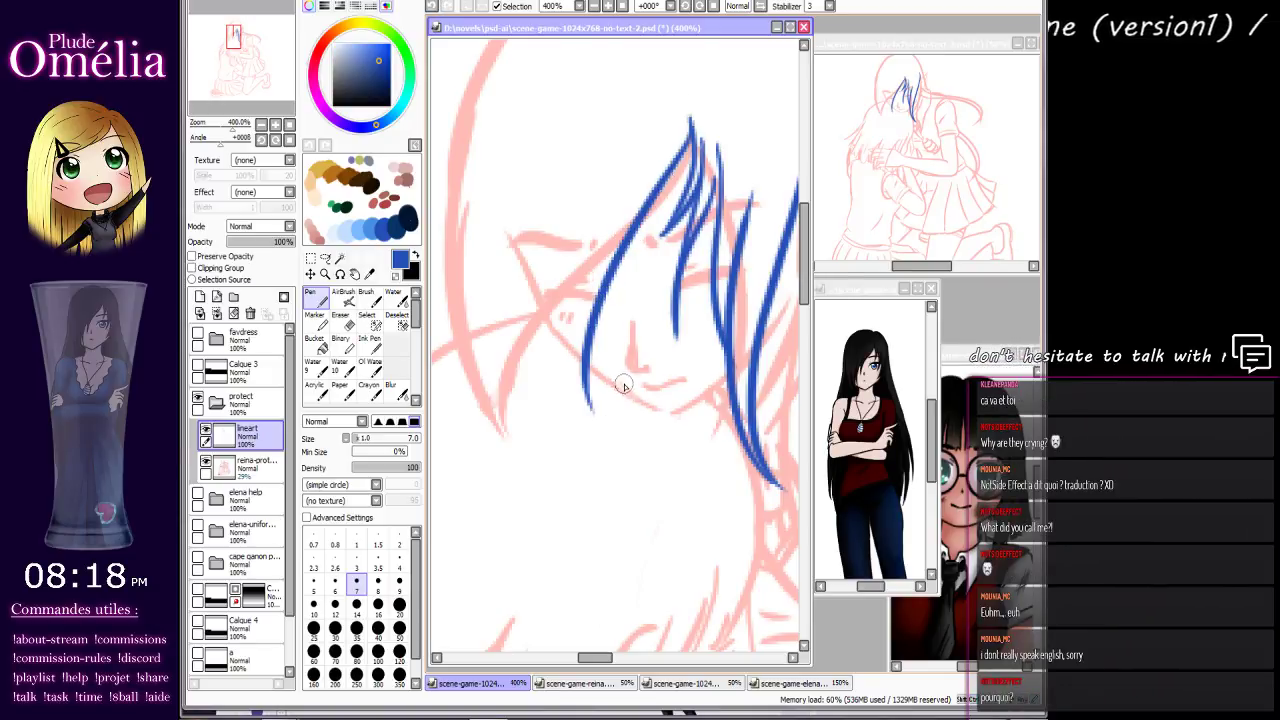
pyautogui.hotkey('ctrl', 'z')
pyautogui.moveTo(689, 118)
pyautogui.mouseDown()
pyautogui.moveTo(593, 310)
pyautogui.moveTo(601, 232)
pyautogui.mouseUp()
pyautogui.hotkey('ctrl', 'z')
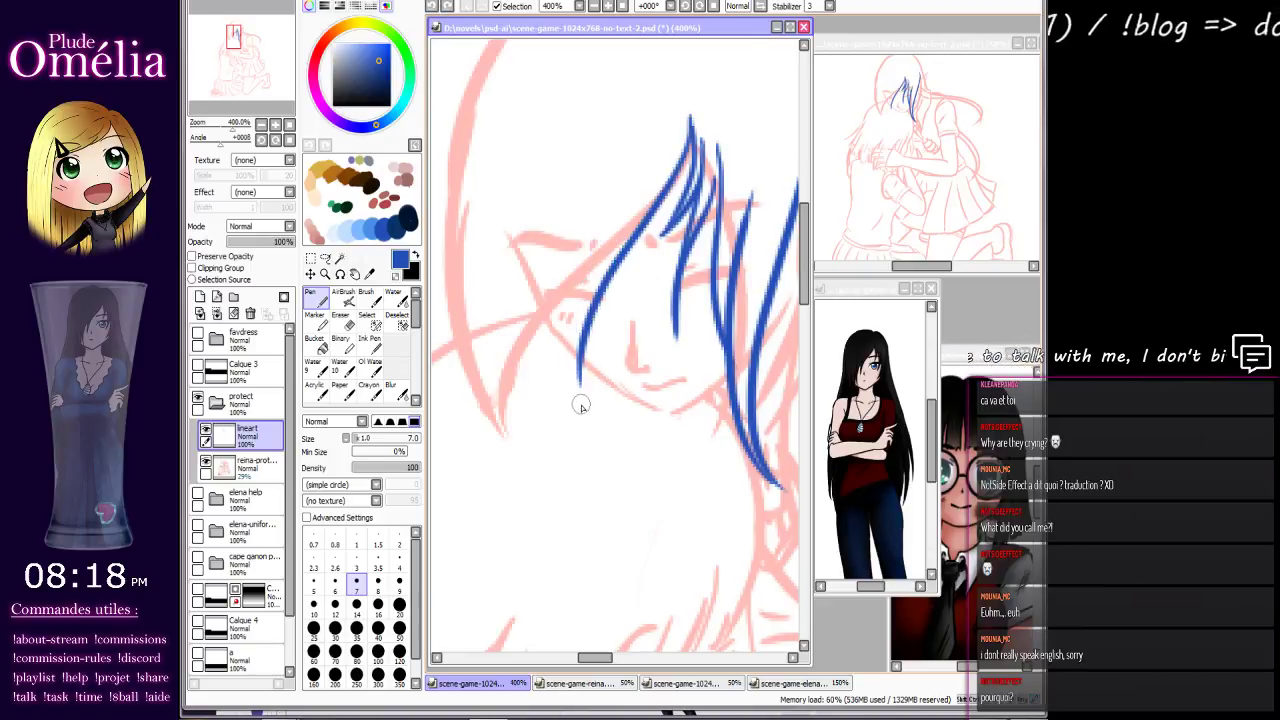
# Ink a second edge for the far fringe lock, starting above the brow and meeting the first edge at its tip.
pyautogui.moveTo(579, 394); pyautogui.dragTo(597, 207)
pyautogui.hotkey('ctrl', 'z')
pyautogui.moveTo(580, 409)
pyautogui.mouseDown()
pyautogui.moveTo(603, 206)
pyautogui.moveTo(576, 408)
pyautogui.mouseUp()
pyautogui.hotkey('ctrl', 'z')
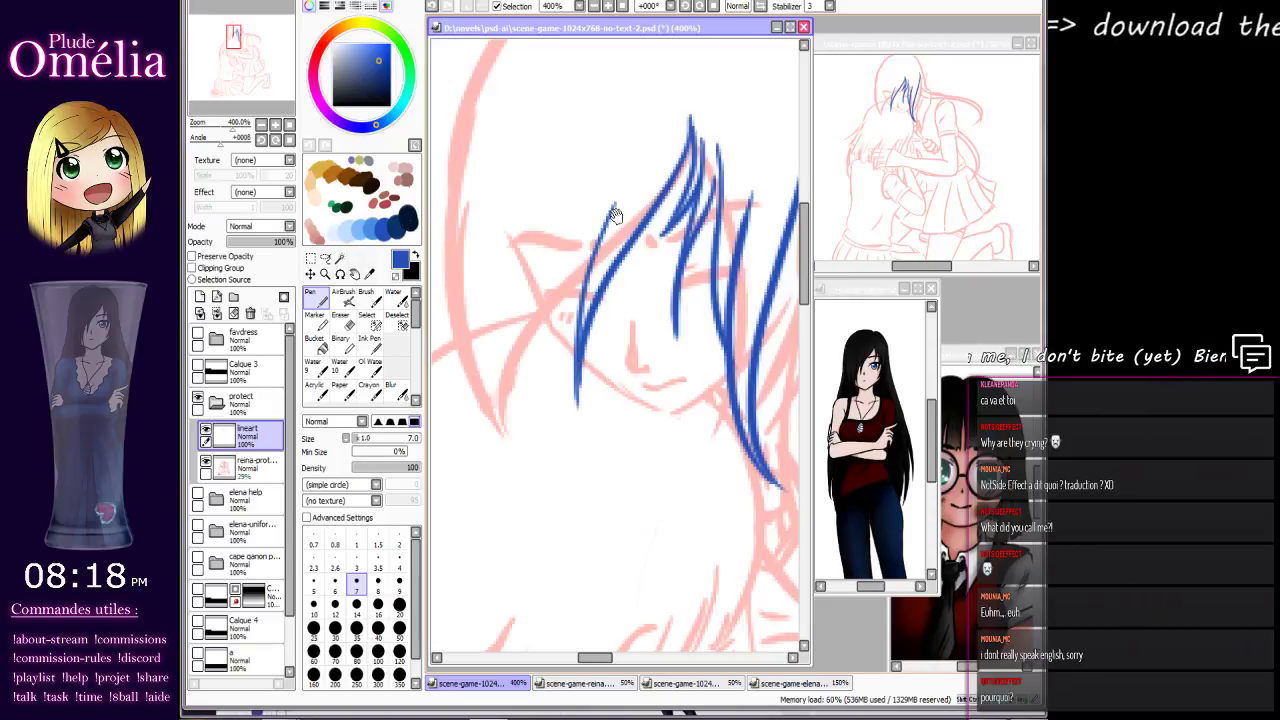
pyautogui.moveTo(616, 216)
pyautogui.mouseDown()
pyautogui.moveTo(666, 191)
pyautogui.moveTo(624, 404)
pyautogui.mouseUp()
pyautogui.hotkey('ctrl', 'z')
pyautogui.hotkey('ctrl', 'z')
pyautogui.moveTo(668, 187)
pyautogui.mouseDown()
pyautogui.moveTo(649, 230)
pyautogui.moveTo(633, 395)
pyautogui.mouseUp()
pyautogui.moveTo(664, 325)
pyautogui.mouseDown()
pyautogui.moveTo(679, 397)
pyautogui.moveTo(664, 404)
pyautogui.mouseUp()
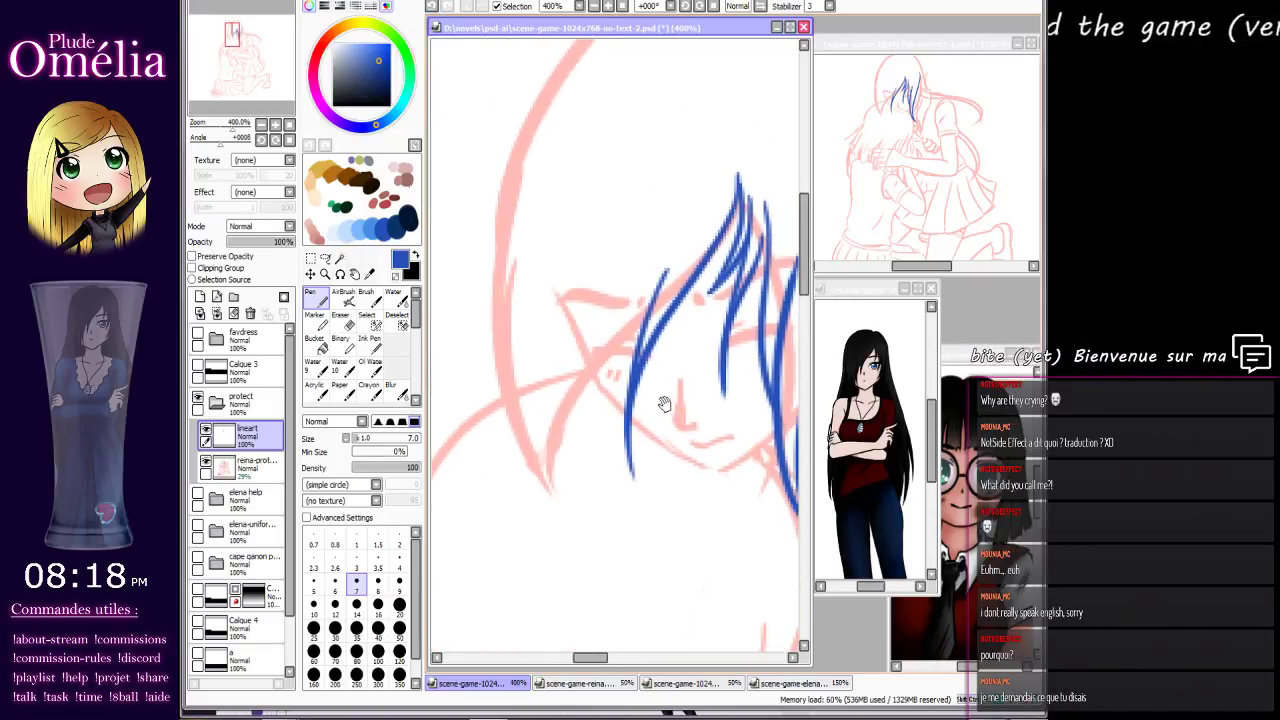
pyautogui.moveTo(640, 269)
pyautogui.mouseDown()
pyautogui.moveTo(646, 220)
pyautogui.moveTo(634, 337)
pyautogui.moveTo(632, 240)
pyautogui.moveTo(636, 282)
pyautogui.mouseUp()
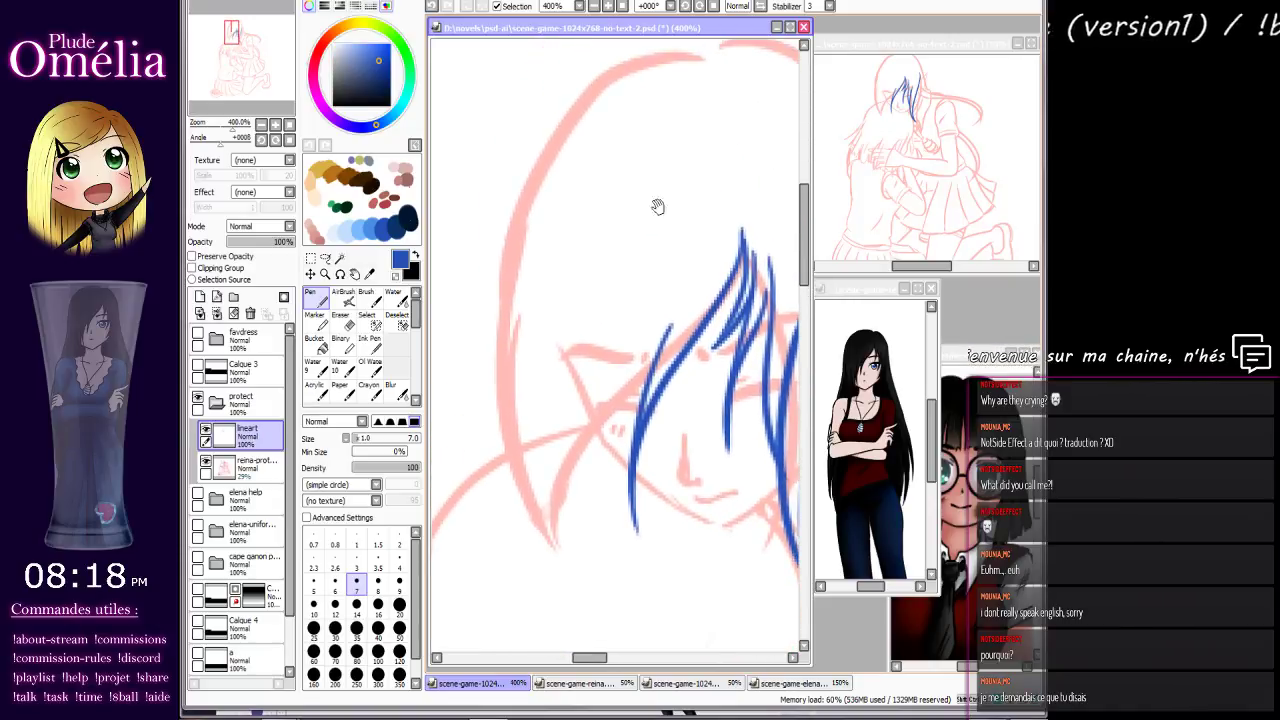
pyautogui.moveTo(705, 52)
pyautogui.mouseDown()
pyautogui.moveTo(560, 82)
pyautogui.moveTo(455, 500)
pyautogui.mouseUp()
pyautogui.hotkey('ctrl', 'z')
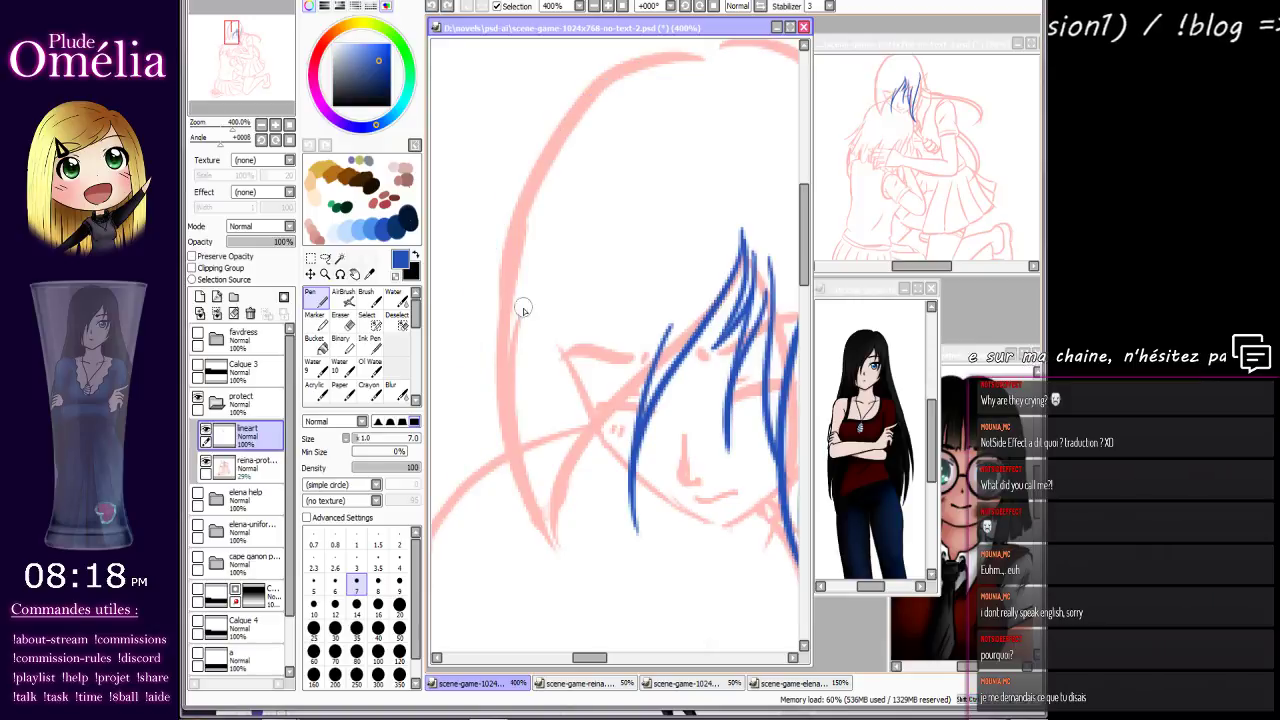
pyautogui.moveTo(535, 210)
pyautogui.mouseDown()
pyautogui.moveTo(502, 290)
pyautogui.moveTo(515, 602)
pyautogui.mouseUp()
pyautogui.hotkey('ctrl', 'z')
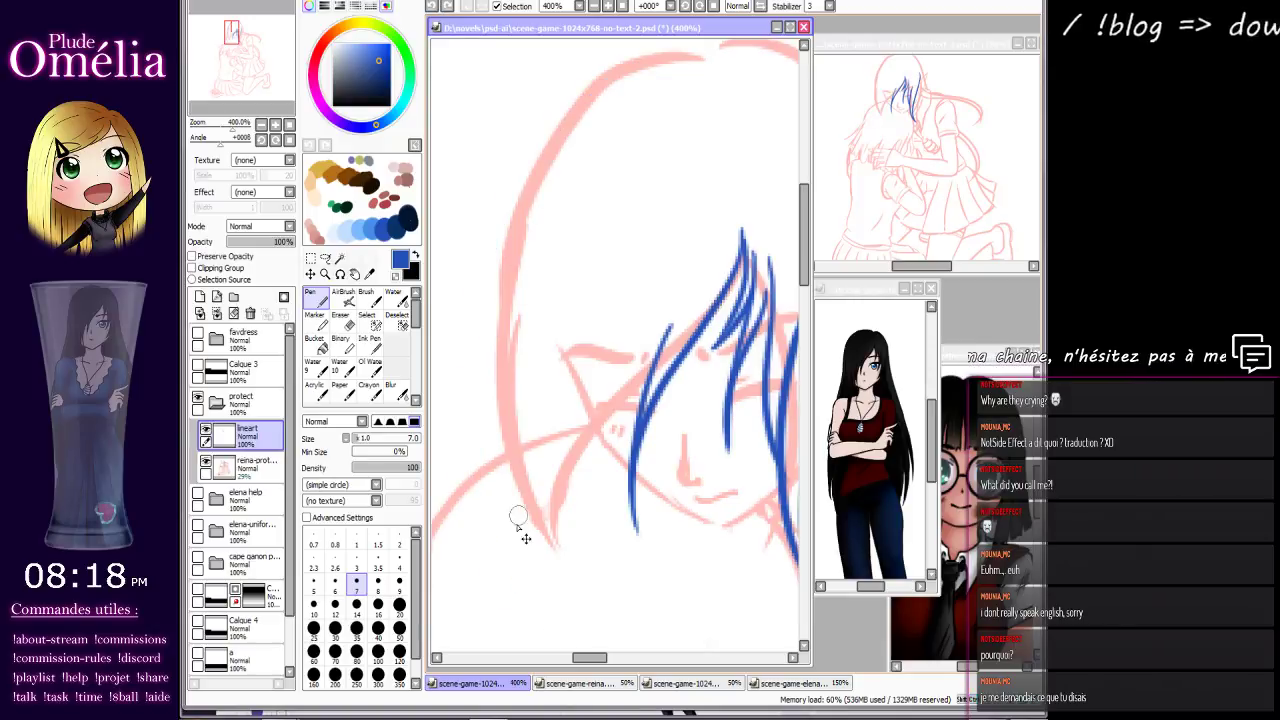
# Ink another pointed lock beside the face over the sketched ear, its two edges meeting below jaw height.
pyautogui.moveTo(539, 458); pyautogui.dragTo(525, 350)
pyautogui.moveTo(668, 190)
pyautogui.mouseDown()
pyautogui.moveTo(540, 480)
pyautogui.moveTo(577, 270)
pyautogui.mouseUp()
pyautogui.hotkey('ctrl', 'z')
pyautogui.moveTo(538, 462); pyautogui.dragTo(605, 235)
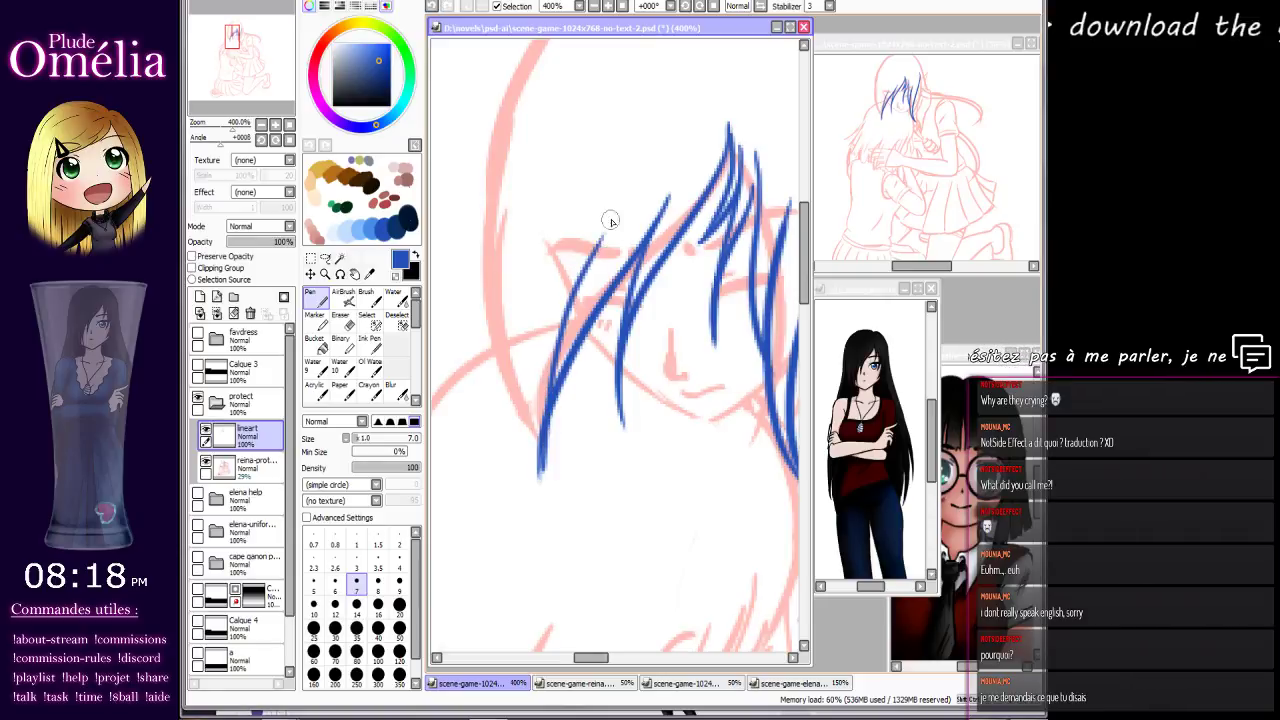
pyautogui.hotkey('ctrl', 'z')
pyautogui.moveTo(541, 470)
pyautogui.mouseDown()
pyautogui.moveTo(620, 220)
pyautogui.moveTo(580, 292)
pyautogui.moveTo(540, 486)
pyautogui.mouseUp()
pyautogui.hotkey('ctrl', 'z')
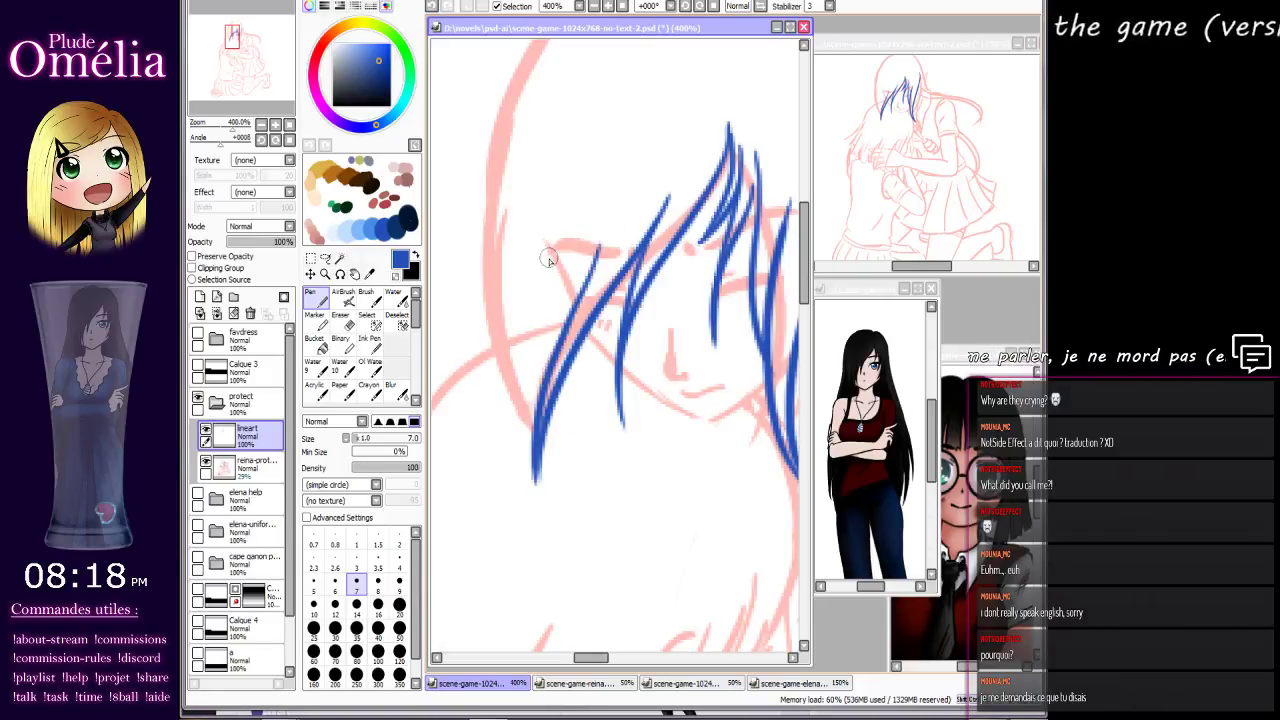
# Ink the outermost strand on the far side of the face, then undo the shorter strands tried inside it.
pyautogui.moveTo(525, 182)
pyautogui.mouseDown()
pyautogui.moveTo(480, 408)
pyautogui.moveTo(509, 506)
pyautogui.moveTo(517, 286)
pyautogui.moveTo(522, 505)
pyautogui.mouseUp()
pyautogui.hotkey('ctrl', 'z')
pyautogui.moveTo(517, 292)
pyautogui.mouseDown()
pyautogui.moveTo(534, 532)
pyautogui.moveTo(545, 302)
pyautogui.moveTo(545, 543)
pyautogui.mouseUp()
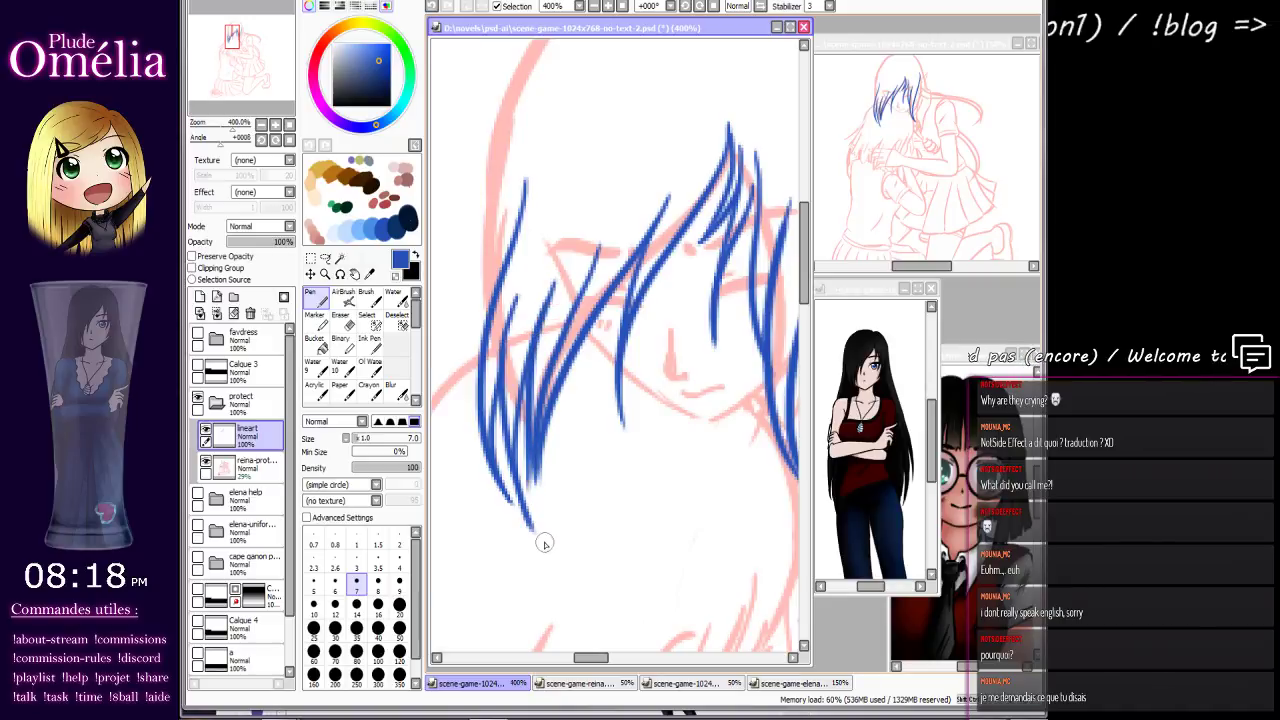
pyautogui.hotkey('ctrl', 'z')
pyautogui.moveTo(555, 283)
pyautogui.mouseDown()
pyautogui.moveTo(520, 500)
pyautogui.moveTo(532, 538)
pyautogui.moveTo(543, 376)
pyautogui.mouseUp()
pyautogui.moveTo(568, 443); pyautogui.dragTo(589, 487)
pyautogui.hotkey('ctrl', 'z')
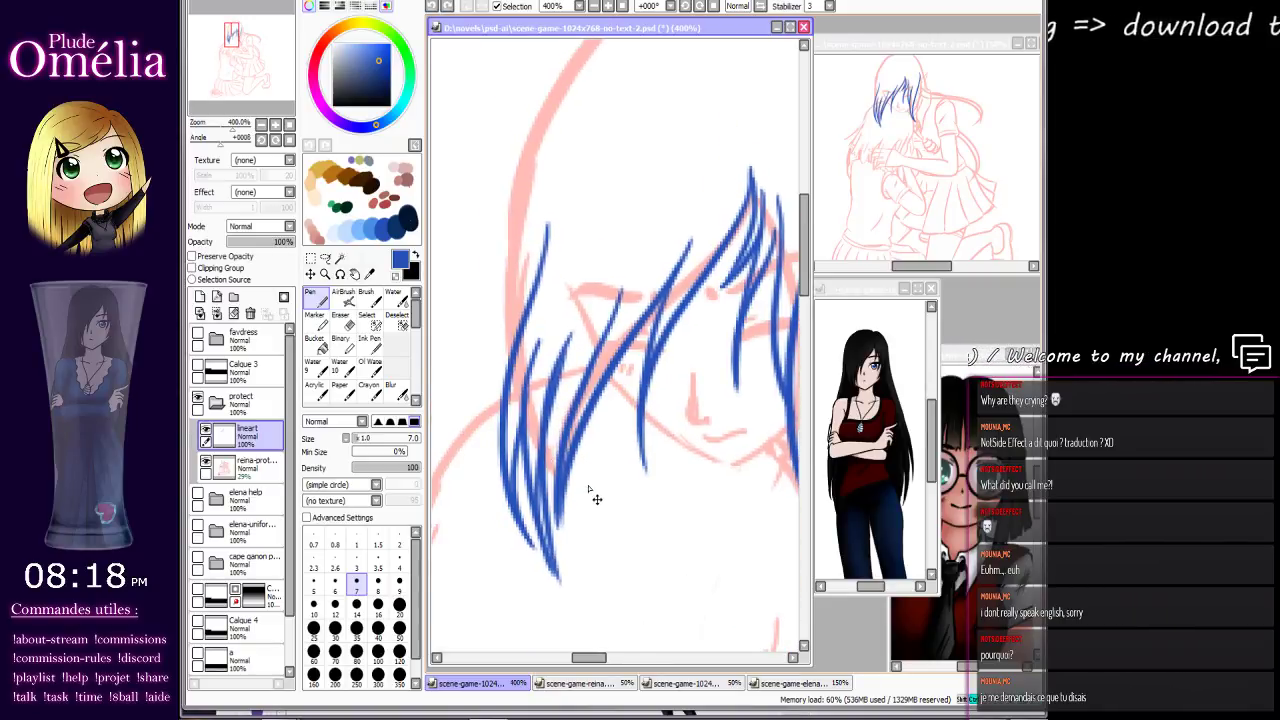
pyautogui.hotkey('ctrl', 'z')
pyautogui.hotkey('ctrl', 'z')
pyautogui.hotkey('ctrl', 'z')
pyautogui.hotkey('ctrl', 'z')
# Ink a long lock between the outermost strand and the ear lock, with both edges meeting in a tip below the chin.
pyautogui.moveTo(591, 350); pyautogui.dragTo(561, 625)
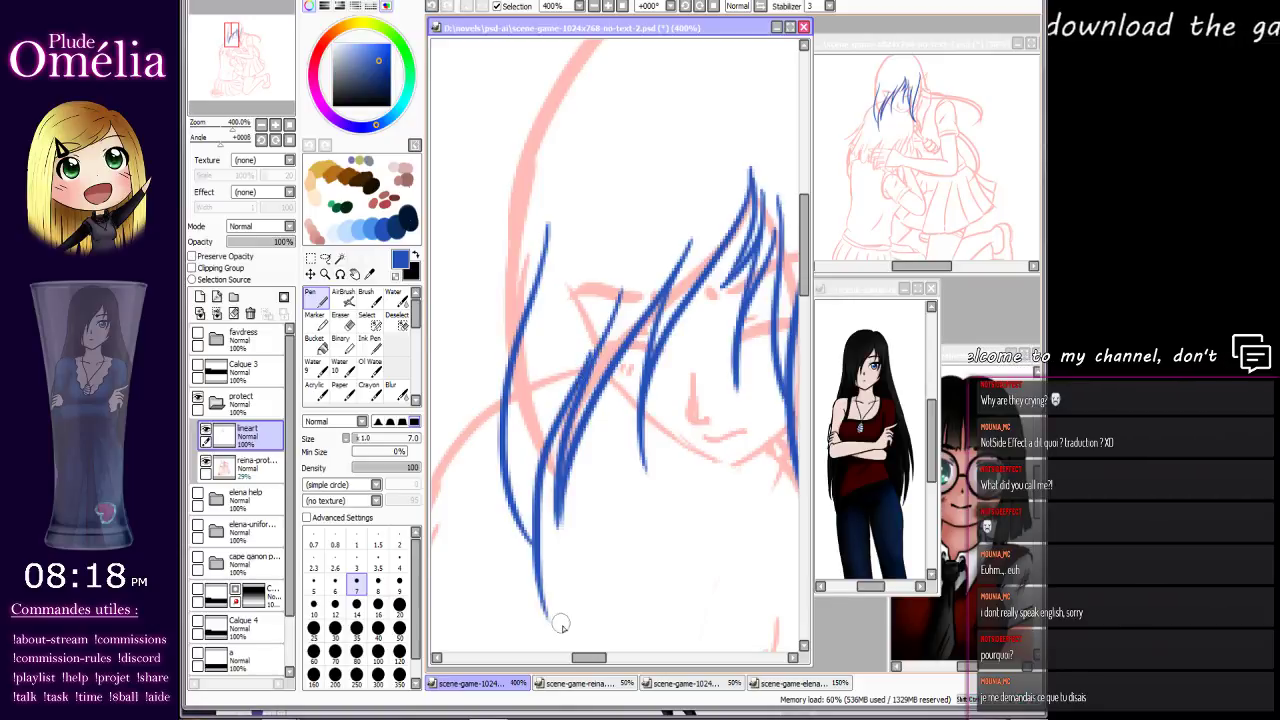
pyautogui.moveTo(546, 354); pyautogui.dragTo(545, 622)
pyautogui.hotkey('ctrl', 'z')
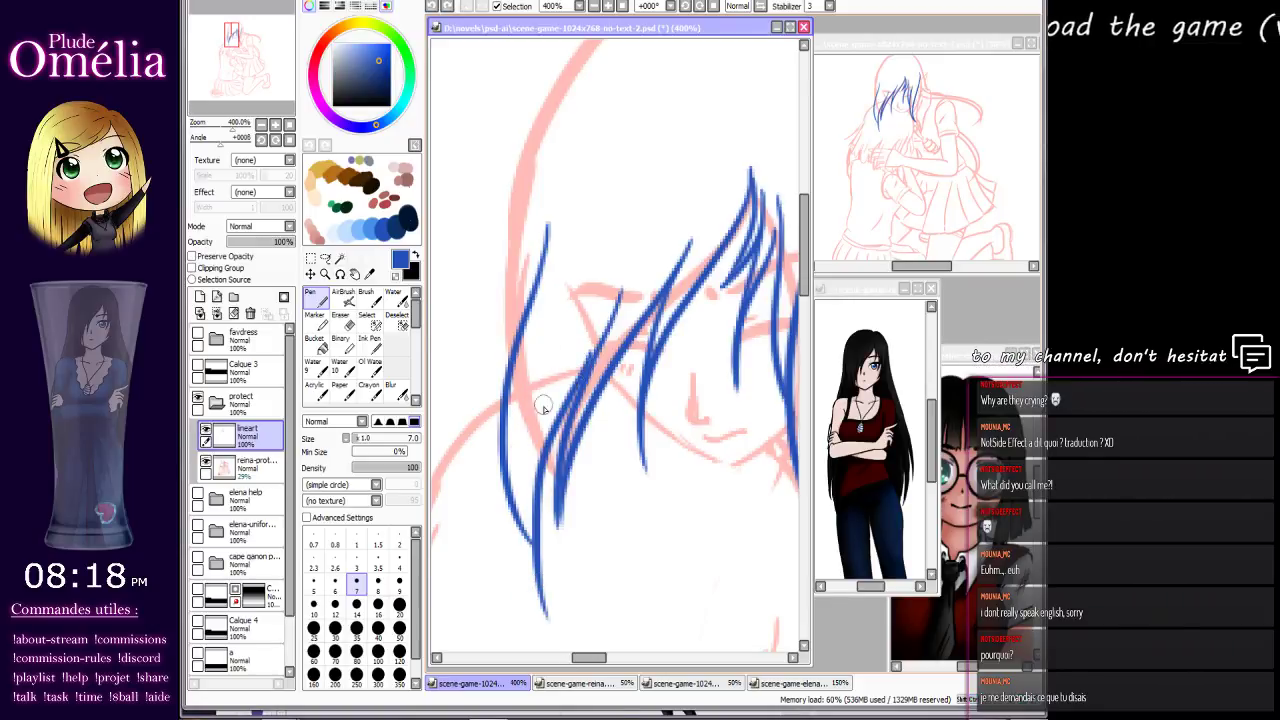
pyautogui.moveTo(555, 348)
pyautogui.mouseDown()
pyautogui.moveTo(509, 525)
pyautogui.moveTo(538, 638)
pyautogui.moveTo(572, 345)
pyautogui.mouseUp()
pyautogui.hotkey('ctrl', 'z')
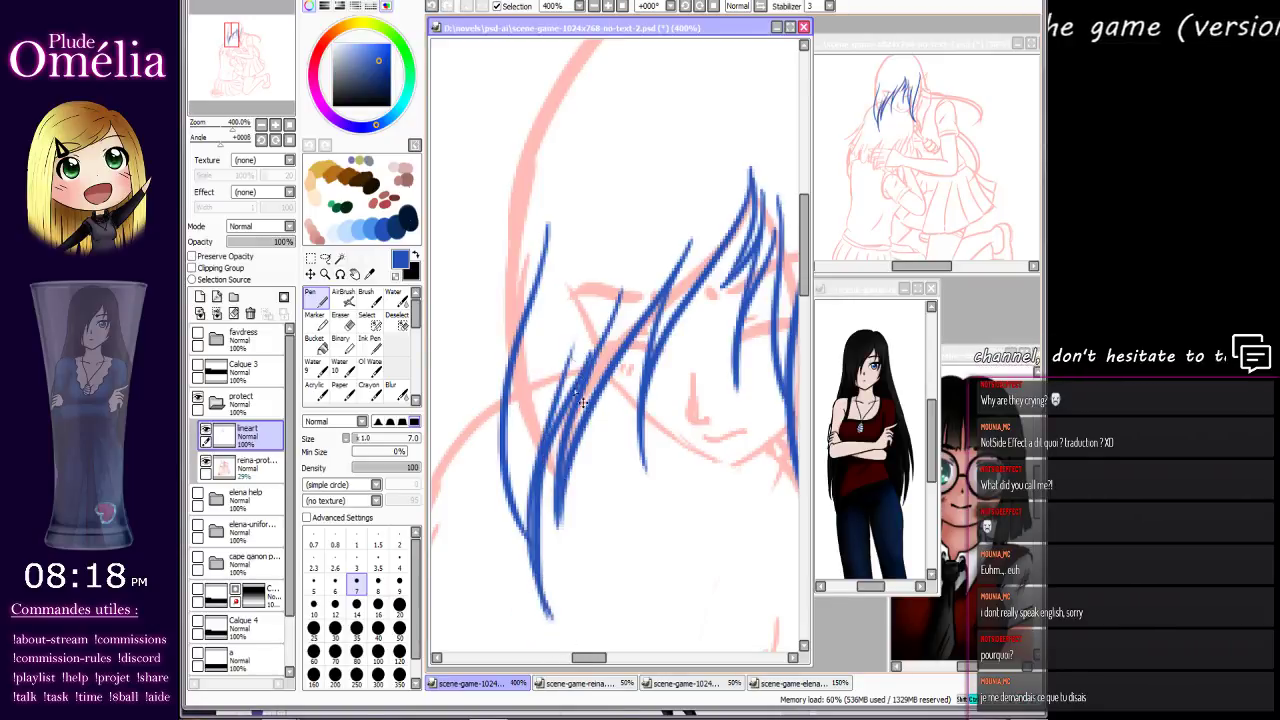
pyautogui.hotkey('ctrl', 'z')
pyautogui.moveTo(547, 612); pyautogui.dragTo(567, 312)
pyautogui.hotkey('ctrl', 'z')
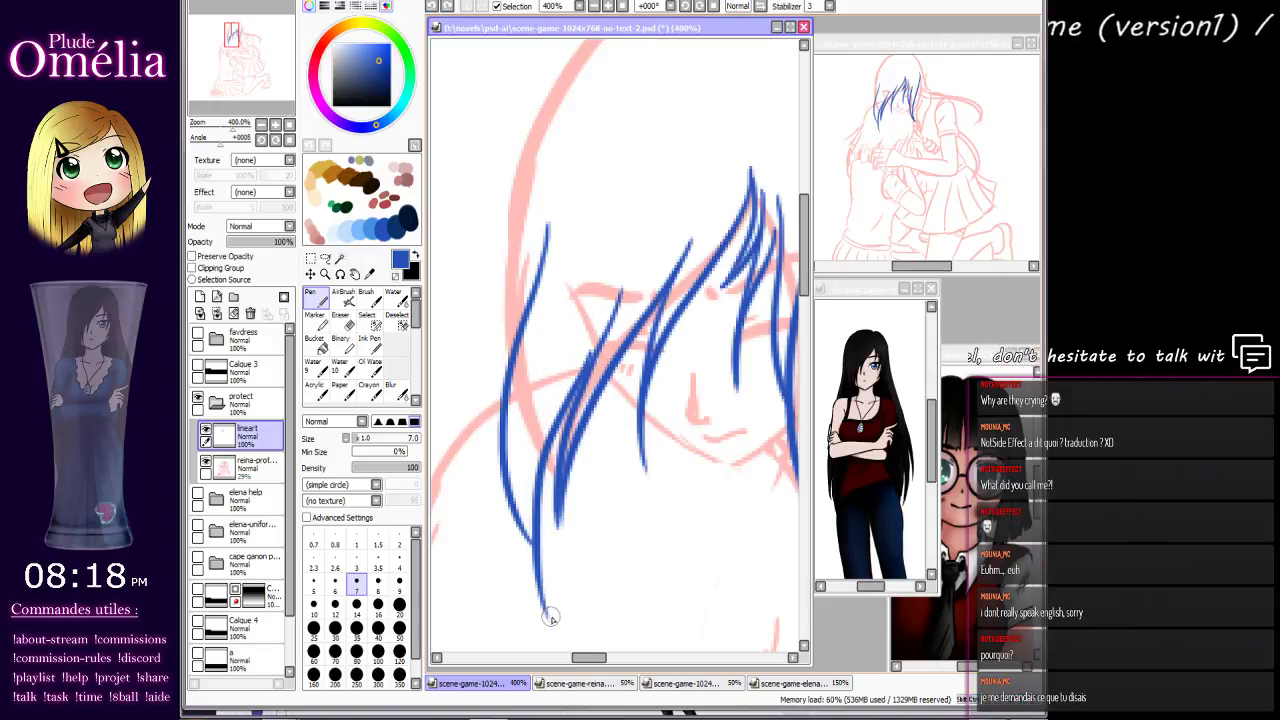
pyautogui.moveTo(548, 616)
pyautogui.mouseDown()
pyautogui.moveTo(532, 386)
pyautogui.moveTo(547, 350)
pyautogui.mouseUp()
# Ink a long back strand from the near side lock, sweeping over the shoulder and curving down behind the back.
pyautogui.moveTo(649, 502)
pyautogui.mouseDown()
pyautogui.moveTo(624, 493)
pyautogui.moveTo(594, 423)
pyautogui.moveTo(594, 491)
pyautogui.moveTo(632, 442)
pyautogui.moveTo(613, 469)
pyautogui.moveTo(543, 457)
pyautogui.moveTo(680, 480)
pyautogui.moveTo(650, 251)
pyautogui.mouseUp()
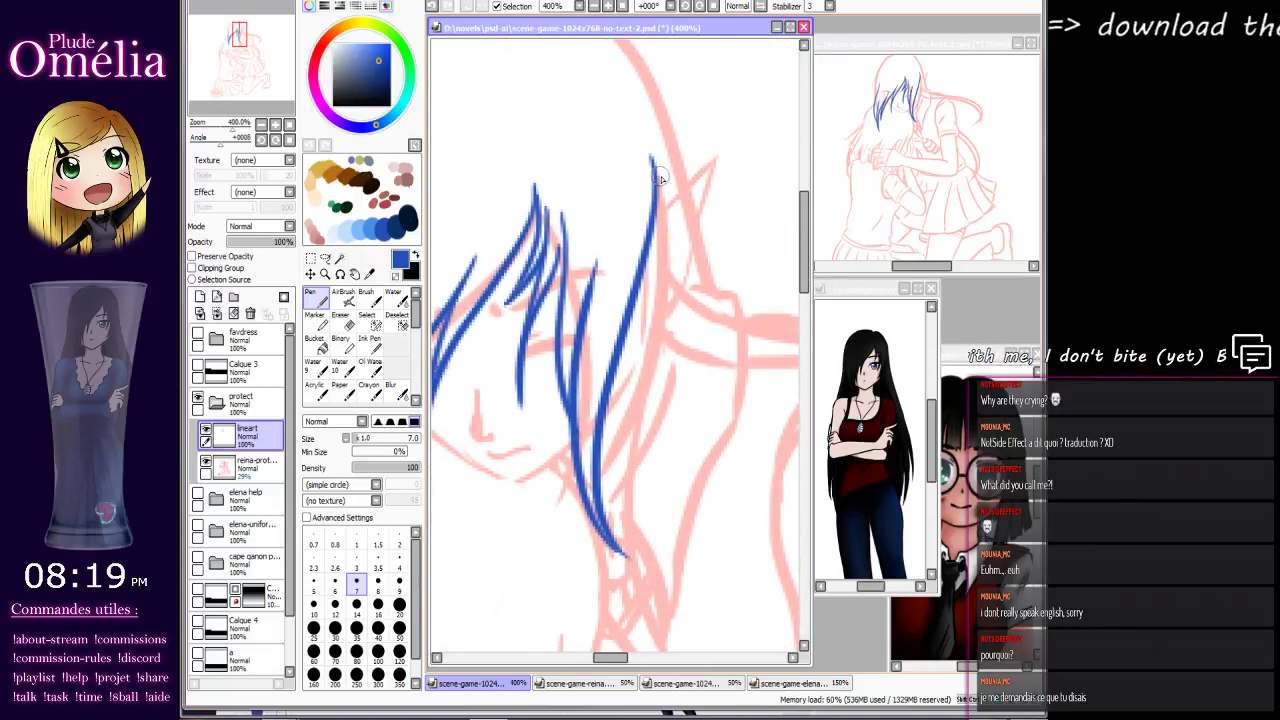
pyautogui.moveTo(656, 165); pyautogui.dragTo(658, 106)
pyautogui.moveTo(694, 288)
pyautogui.mouseDown()
pyautogui.moveTo(534, 114)
pyautogui.moveTo(531, 171)
pyautogui.moveTo(543, 157)
pyautogui.mouseUp()
pyautogui.click(595, 7)
pyautogui.click(595, 7)
pyautogui.click(595, 7)
pyautogui.moveTo(578, 241); pyautogui.dragTo(543, 161)
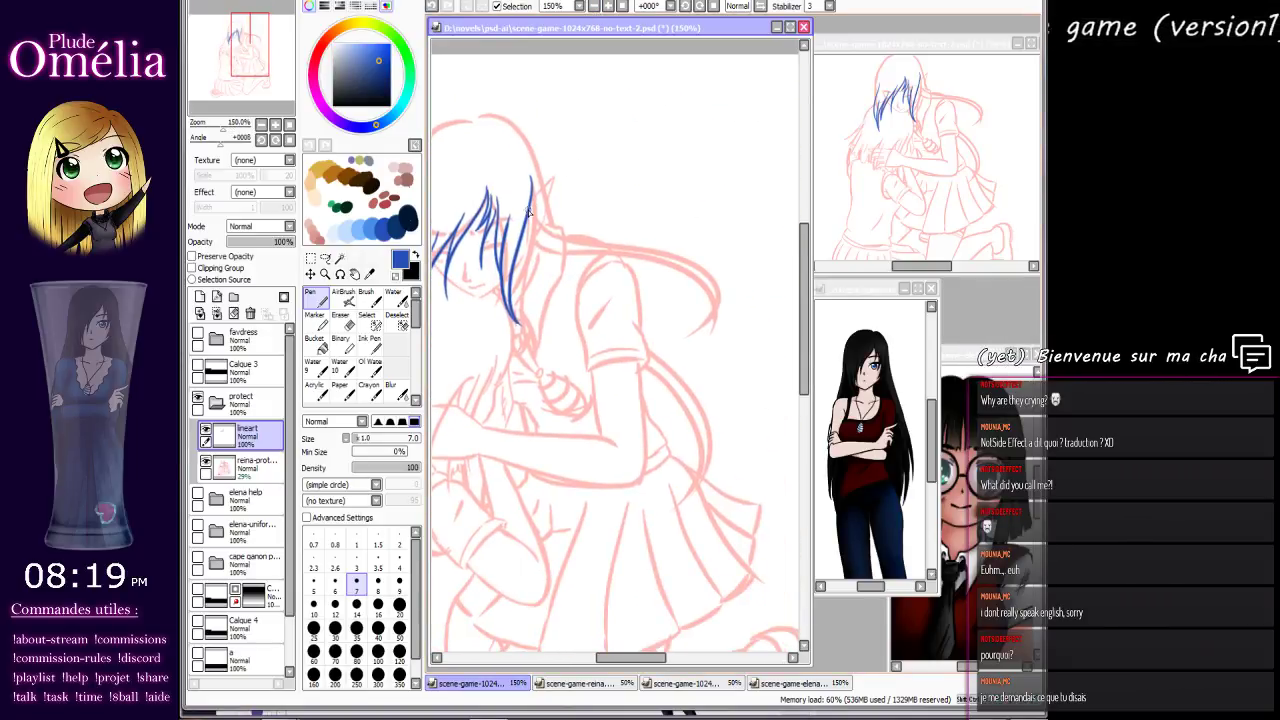
pyautogui.moveTo(530, 248); pyautogui.dragTo(730, 368)
pyautogui.hotkey('ctrl', 'z')
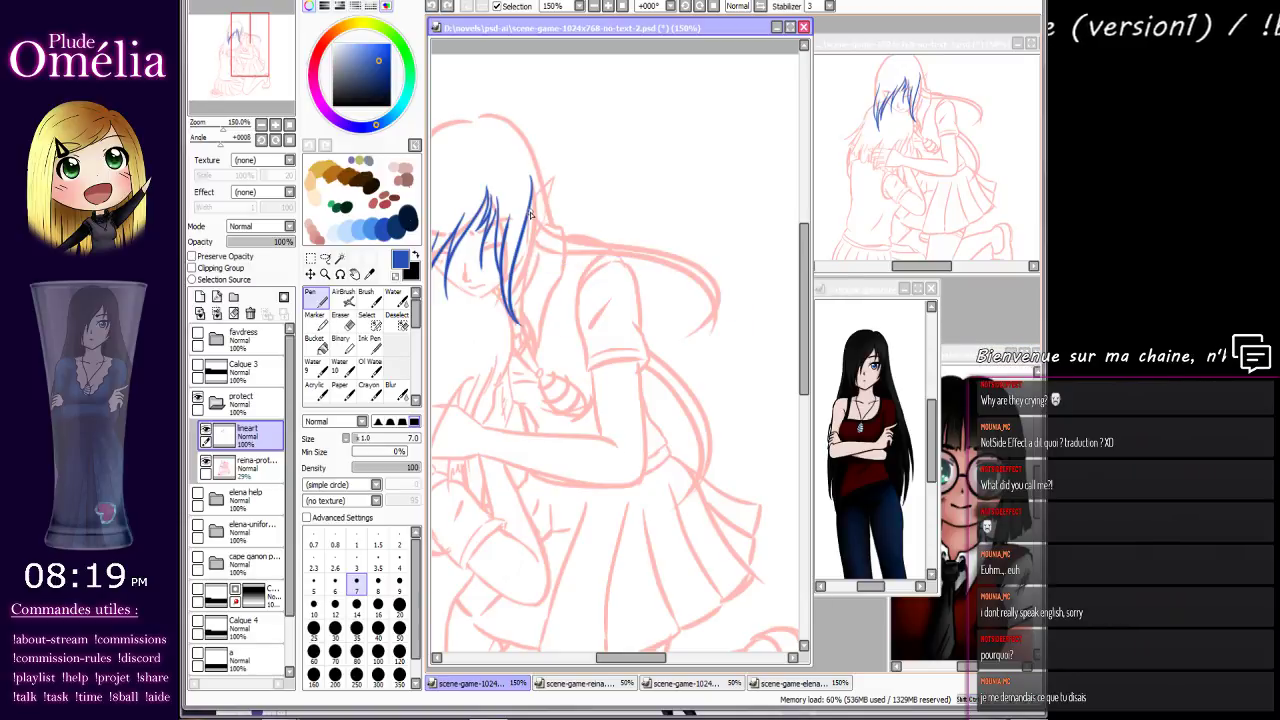
pyautogui.moveTo(530, 215)
pyautogui.mouseDown()
pyautogui.moveTo(690, 300)
pyautogui.moveTo(688, 366)
pyautogui.mouseUp()
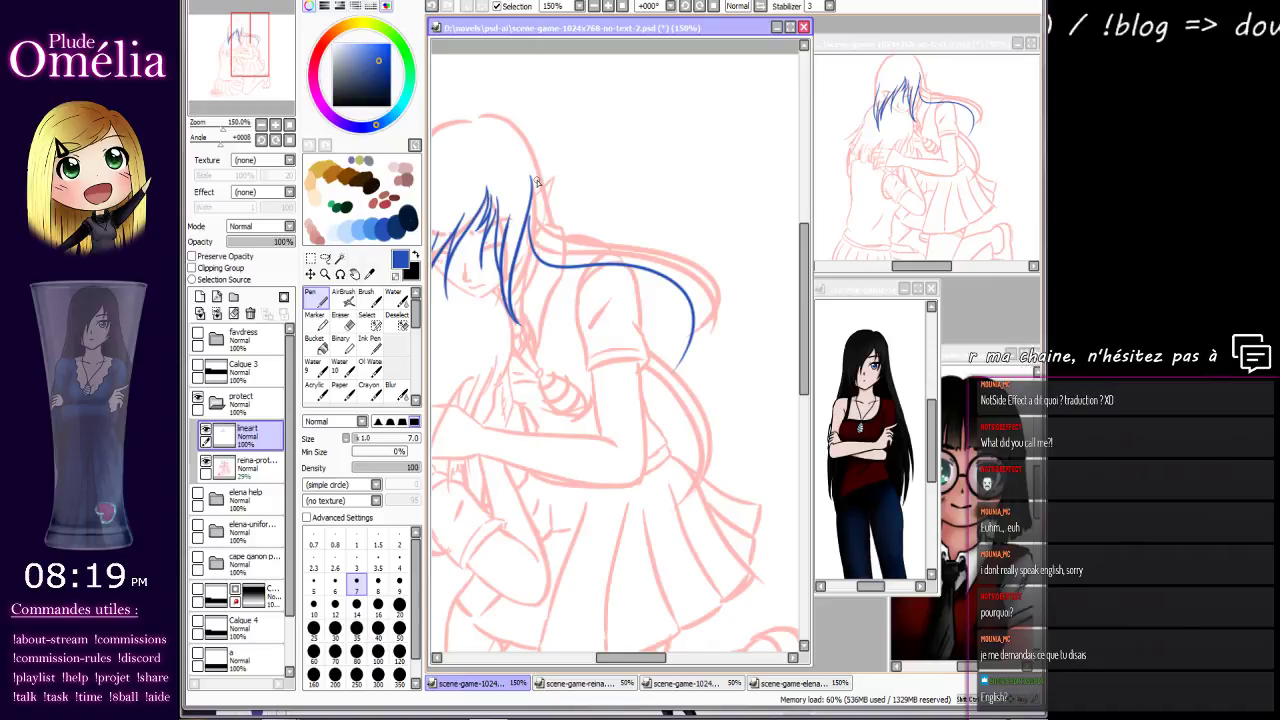
# Touch up the start of the long back strand where it branches off the near side lock.
pyautogui.click(608, 6)
pyautogui.click(608, 6)
pyautogui.click(608, 6)
pyautogui.moveTo(575, 118); pyautogui.dragTo(623, 274)
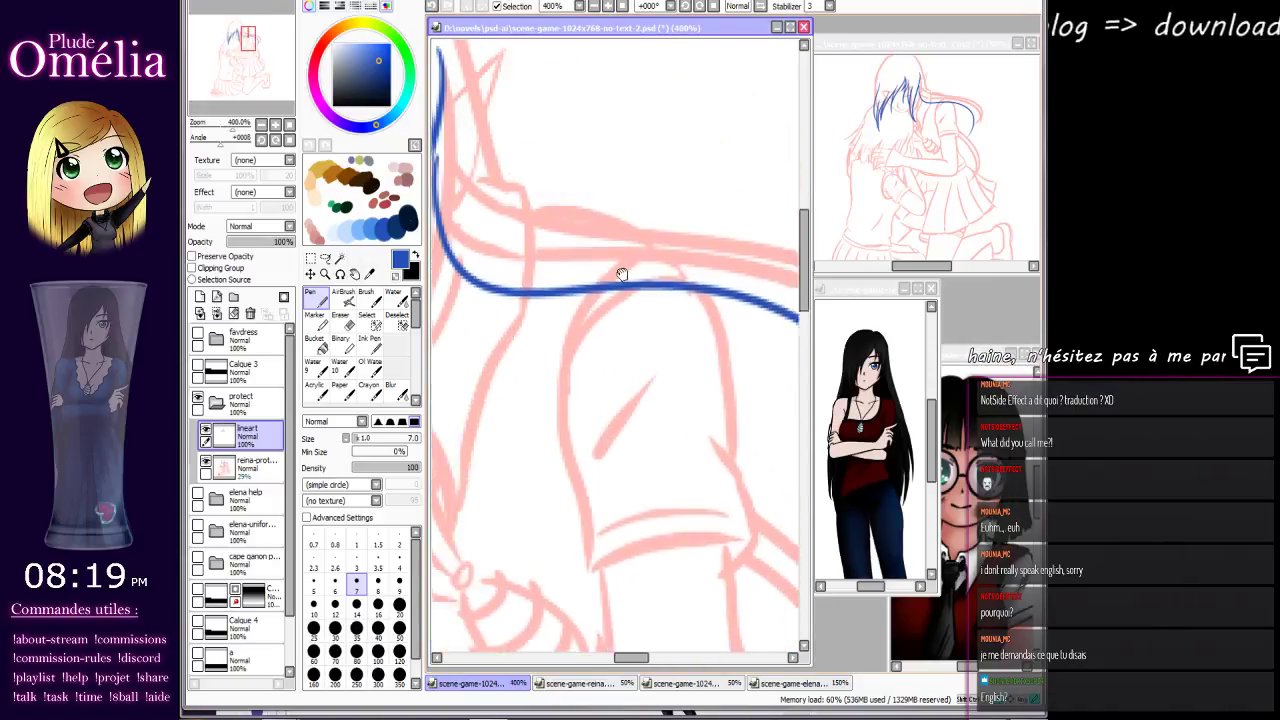
pyautogui.moveTo(534, 274); pyautogui.dragTo(630, 334)
pyautogui.moveTo(531, 207); pyautogui.dragTo(549, 305)
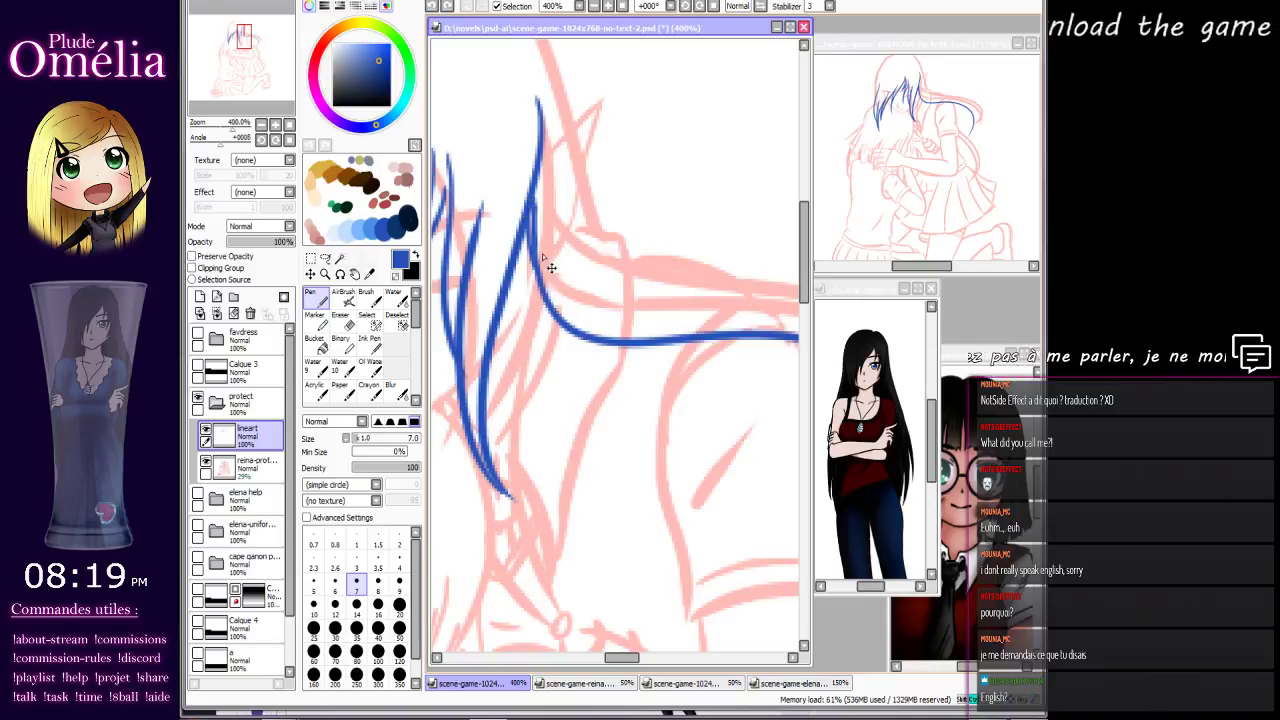
pyautogui.moveTo(532, 209)
pyautogui.mouseDown()
pyautogui.moveTo(544, 291)
pyautogui.moveTo(571, 283)
pyautogui.moveTo(560, 346)
pyautogui.moveTo(532, 329)
pyautogui.mouseUp()
# Ink a second back strand above the first, from the nape over the shoulder and curving down behind the back.
pyautogui.click(594, 6)
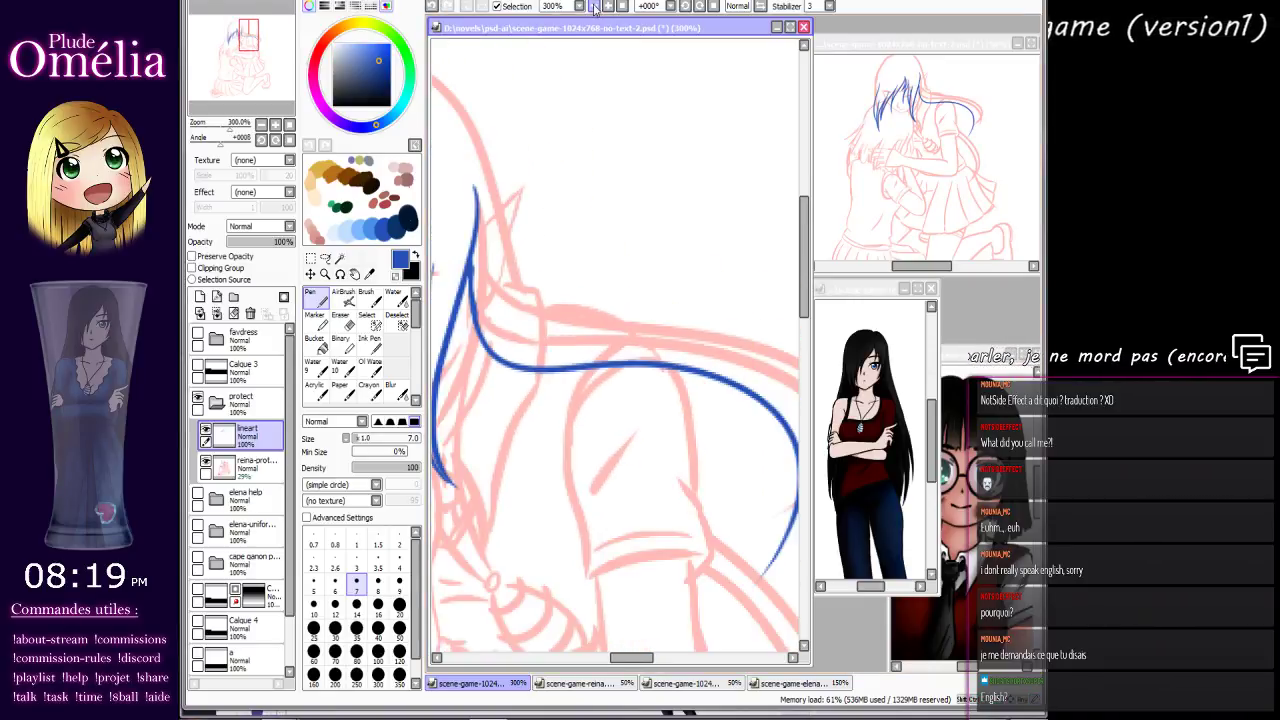
pyautogui.click(594, 6)
pyautogui.moveTo(602, 273)
pyautogui.mouseDown()
pyautogui.moveTo(597, 187)
pyautogui.moveTo(663, 212)
pyautogui.mouseUp()
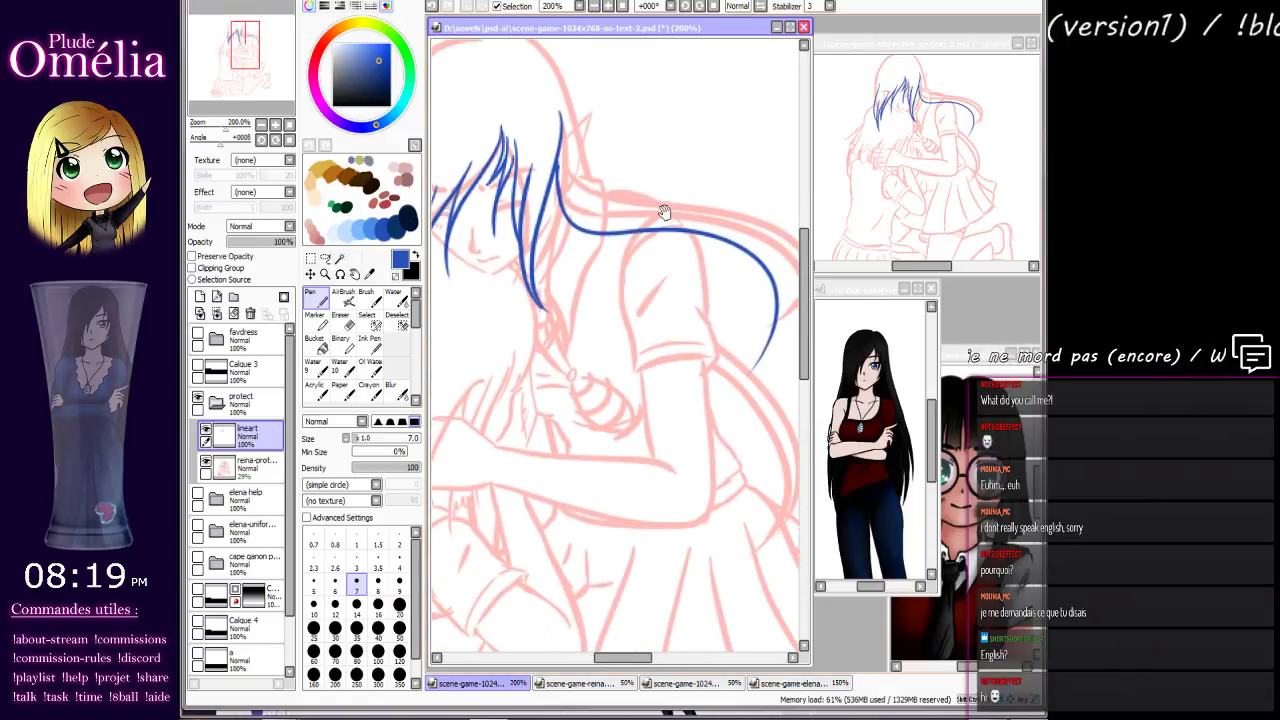
pyautogui.moveTo(591, 193)
pyautogui.mouseDown()
pyautogui.moveTo(571, 174)
pyautogui.moveTo(713, 222)
pyautogui.moveTo(718, 334)
pyautogui.moveTo(740, 258)
pyautogui.moveTo(622, 180)
pyautogui.moveTo(722, 330)
pyautogui.mouseUp()
pyautogui.hotkey('ctrl', 'z')
pyautogui.hotkey('ctrl', 'z')
pyautogui.moveTo(662, 258)
pyautogui.mouseDown()
pyautogui.moveTo(691, 320)
pyautogui.moveTo(614, 329)
pyautogui.mouseUp()
pyautogui.moveTo(586, 275)
pyautogui.mouseDown()
pyautogui.moveTo(630, 309)
pyautogui.moveTo(564, 194)
pyautogui.mouseUp()
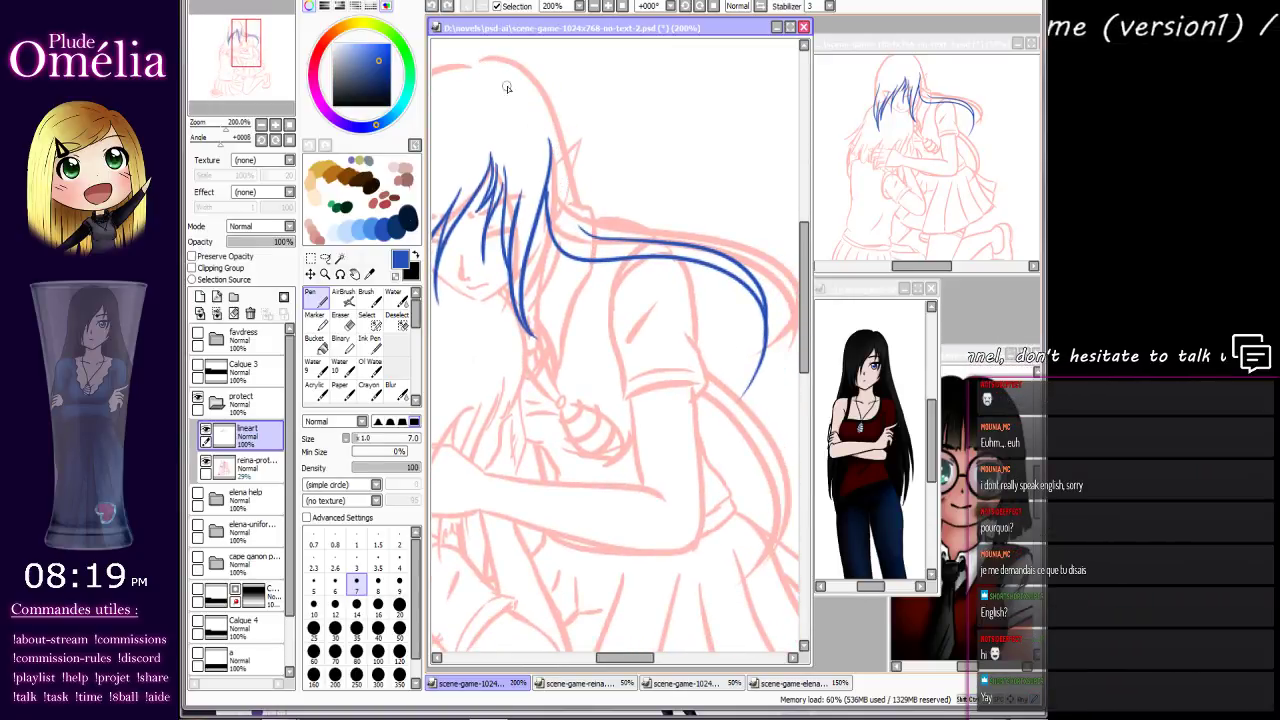
# Ink the back contour of the head from the crown down to the nape.
pyautogui.moveTo(482, 68)
pyautogui.mouseDown()
pyautogui.moveTo(548, 100)
pyautogui.moveTo(605, 205)
pyautogui.mouseUp()
pyautogui.hotkey('ctrl', 'z')
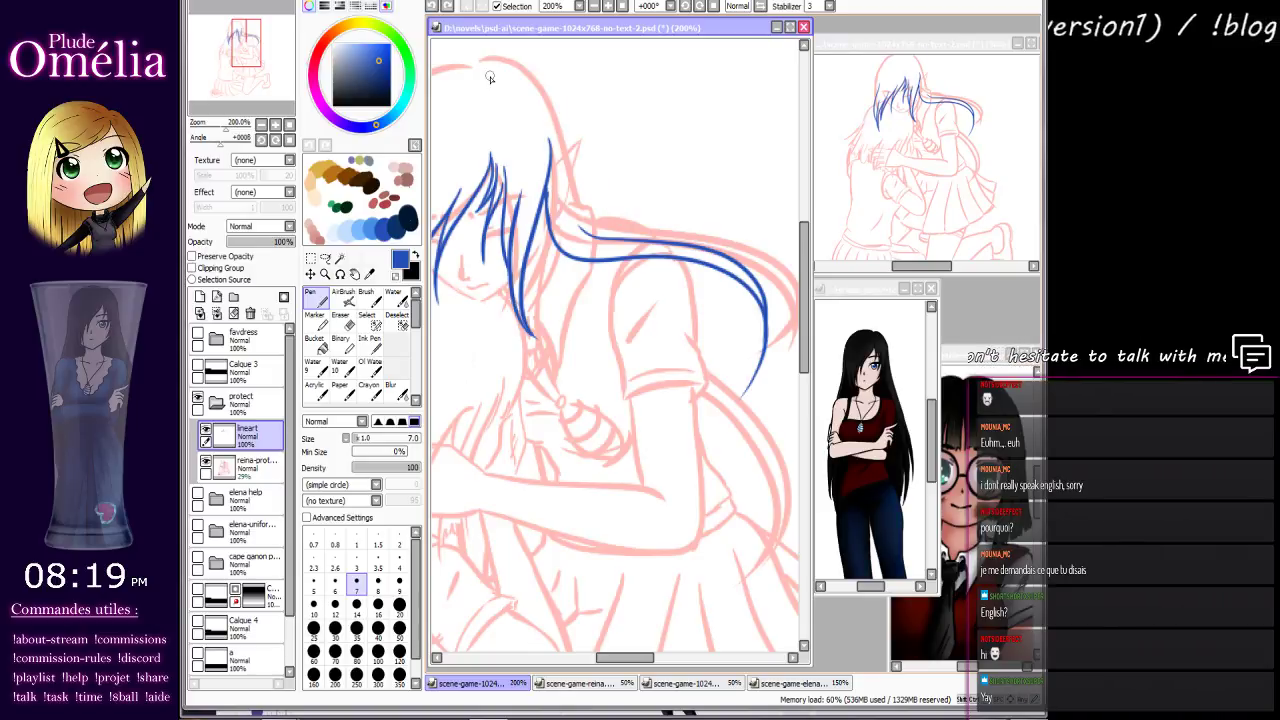
pyautogui.moveTo(484, 64)
pyautogui.mouseDown()
pyautogui.moveTo(533, 83)
pyautogui.moveTo(619, 249)
pyautogui.moveTo(548, 90)
pyautogui.mouseUp()
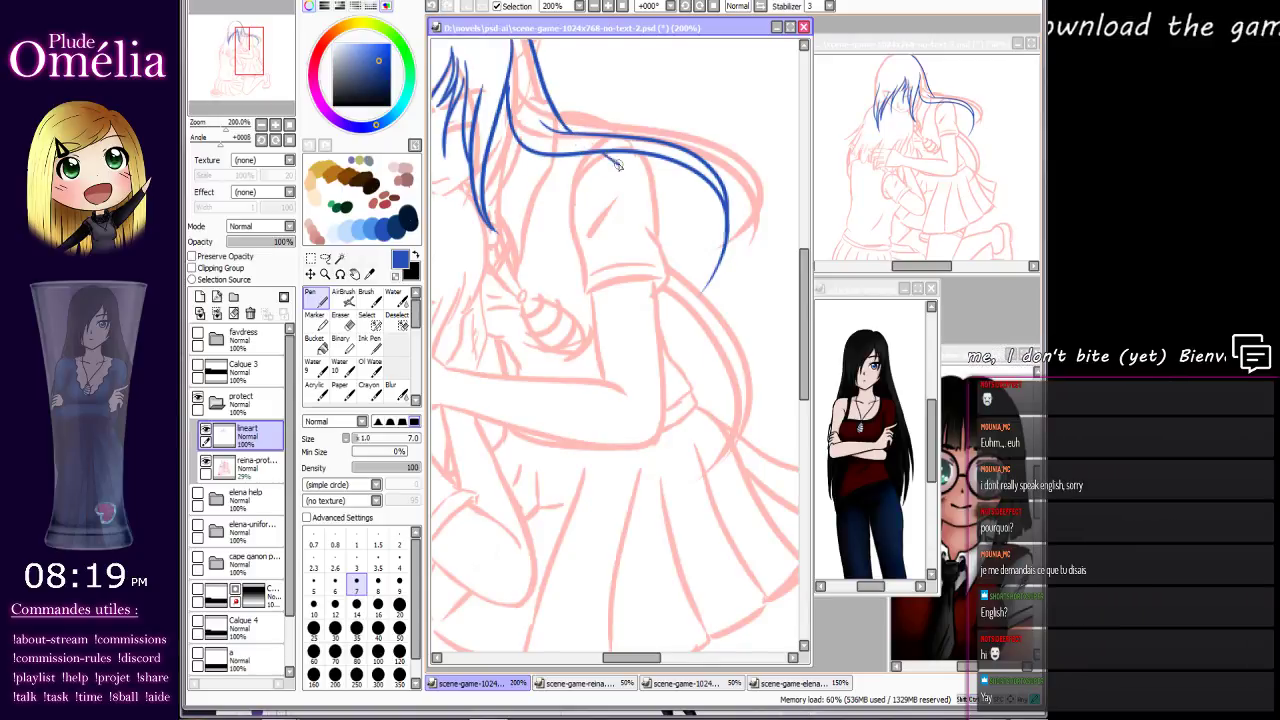
# Ink a two-edged lock hanging behind the shoulder and a longer strand flowing down the back onto the skirt.
pyautogui.moveTo(617, 165); pyautogui.dragTo(708, 338)
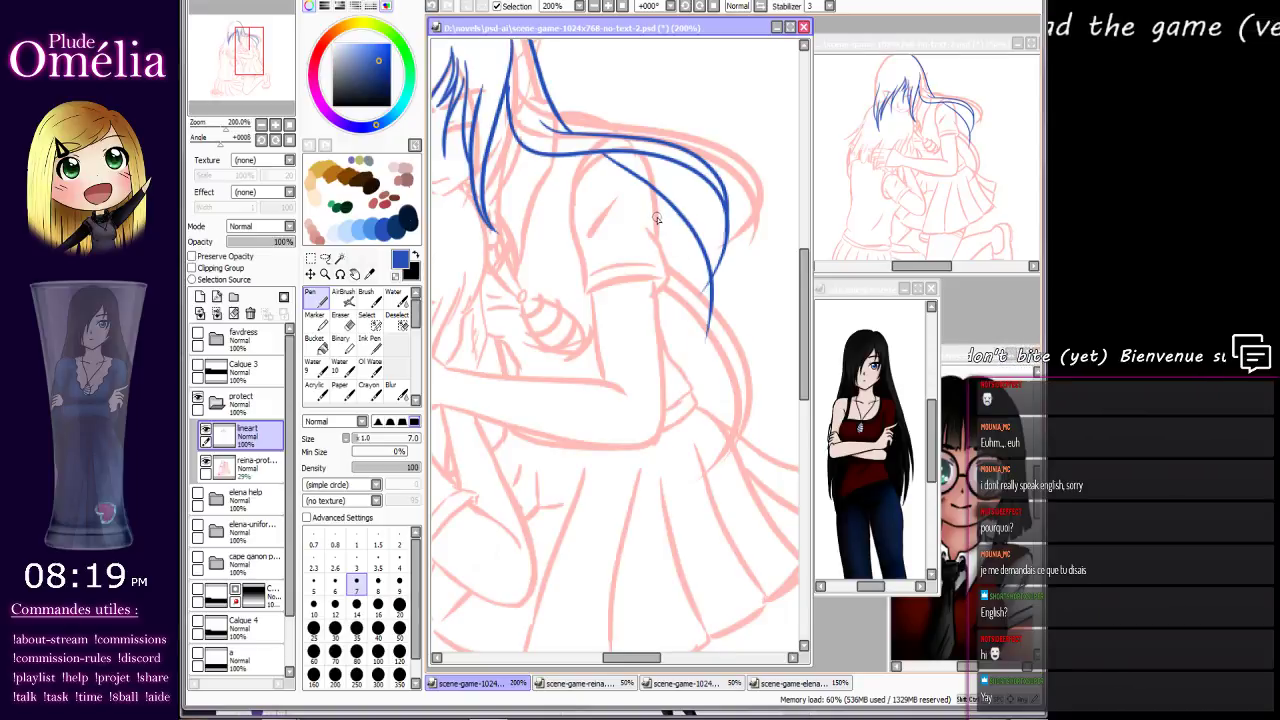
pyautogui.moveTo(648, 210); pyautogui.dragTo(708, 336)
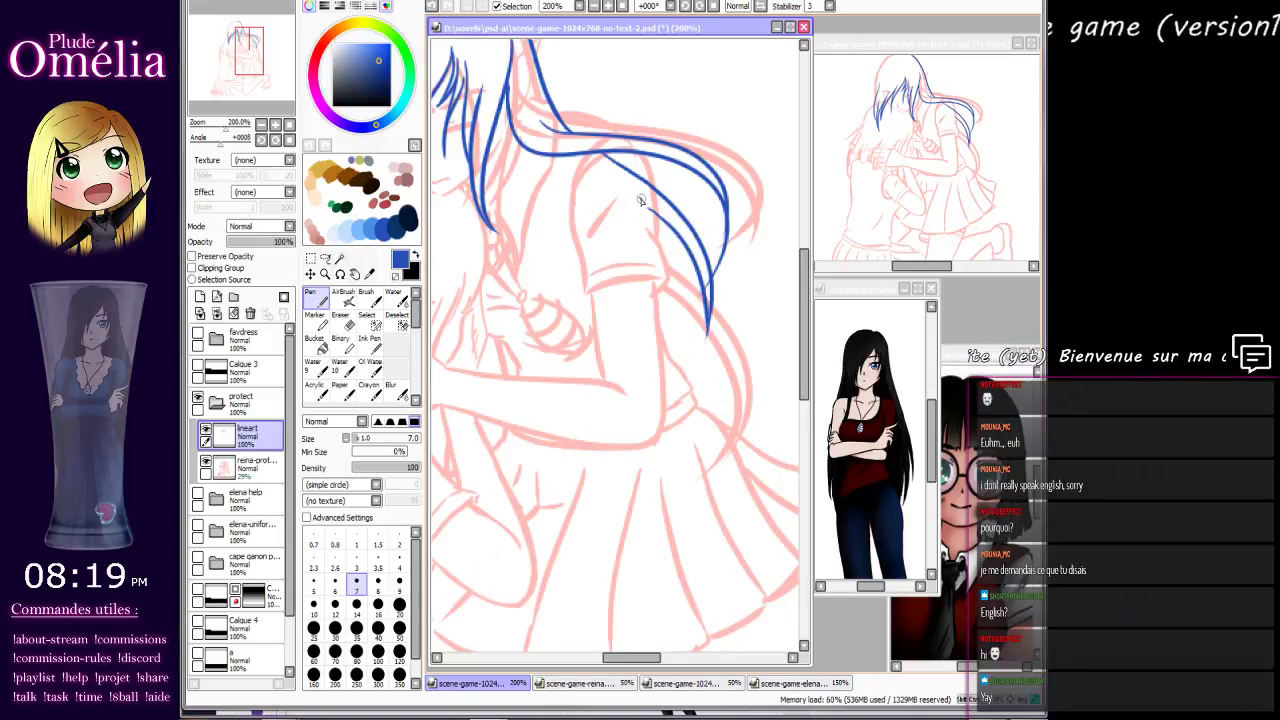
pyautogui.moveTo(641, 201); pyautogui.dragTo(766, 523)
pyautogui.moveTo(665, 522); pyautogui.dragTo(595, 389)
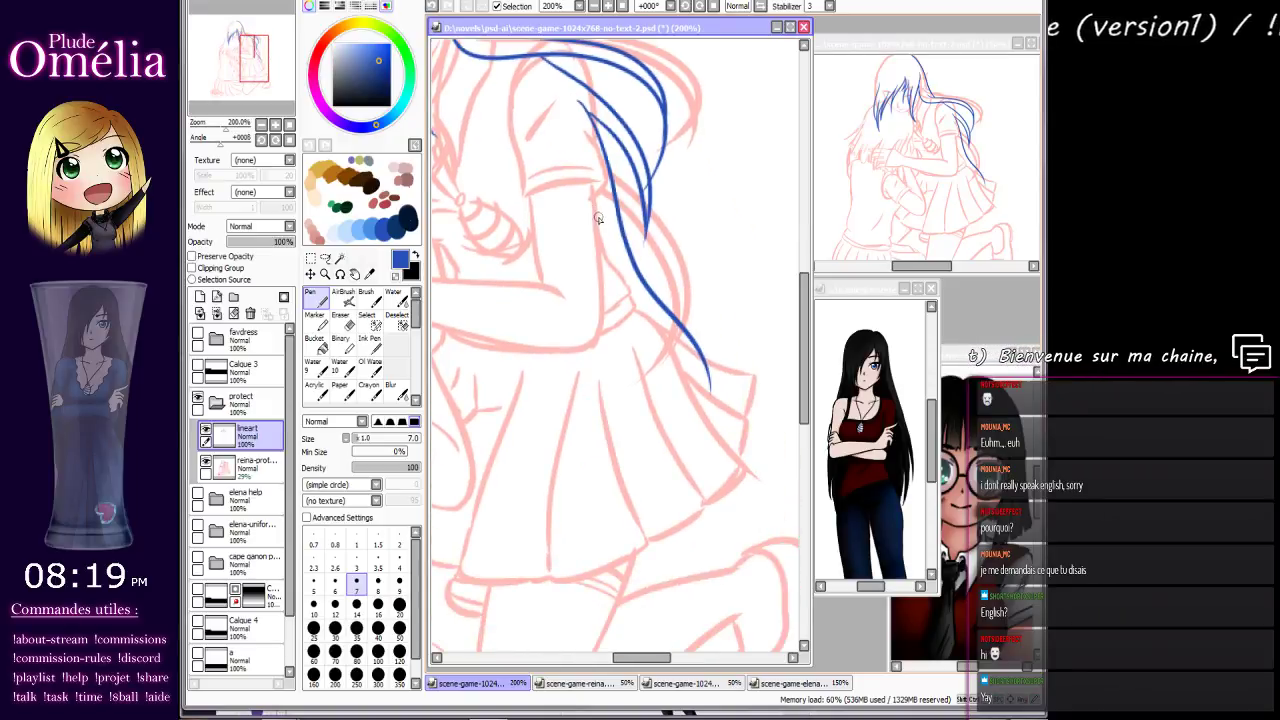
# Ink a second, inner edge along the lower part of the long back strand, from the waist onto the skirt.
pyautogui.moveTo(598, 218)
pyautogui.mouseDown()
pyautogui.moveTo(687, 335)
pyautogui.moveTo(702, 382)
pyautogui.mouseUp()
pyautogui.hotkey('ctrl', 'z')
pyautogui.moveTo(606, 259); pyautogui.dragTo(711, 394)
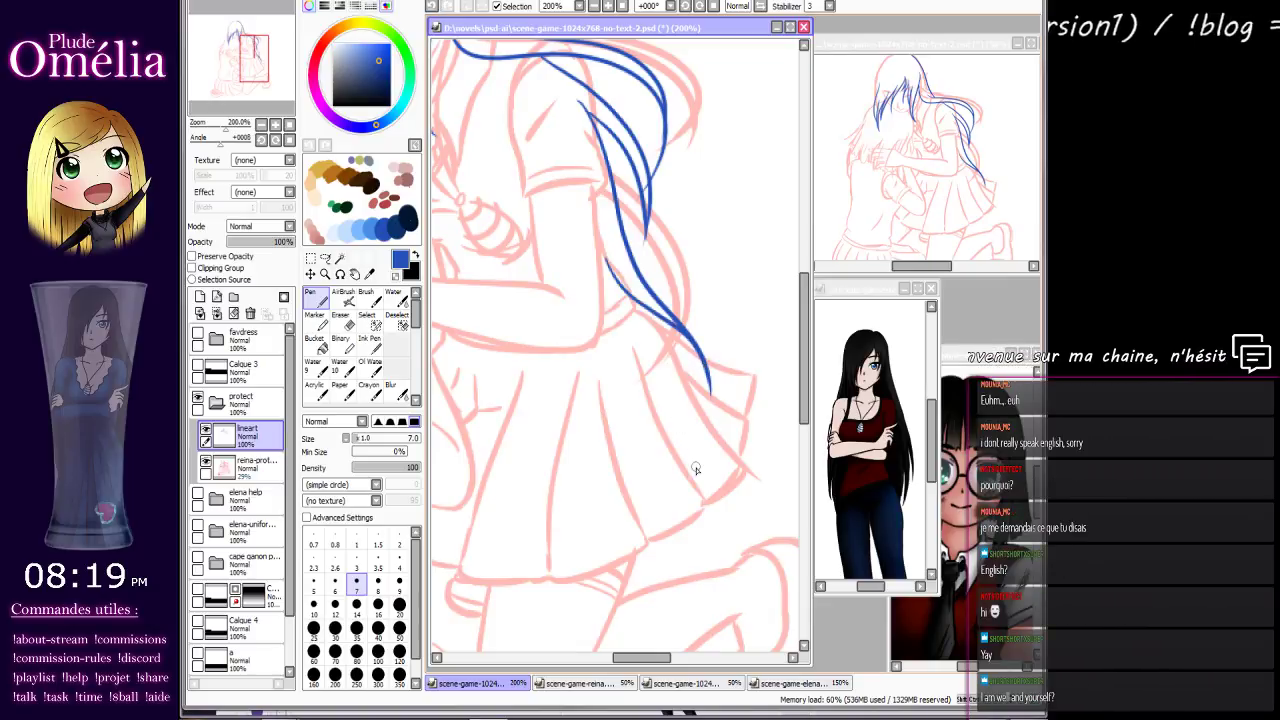
# Ink the front contour of the long-haired character's head from the crown down beside the fringe.
pyautogui.moveTo(600, 380); pyautogui.dragTo(682, 415)
pyautogui.moveTo(645, 397); pyautogui.dragTo(740, 452)
pyautogui.moveTo(664, 422); pyautogui.dragTo(734, 450)
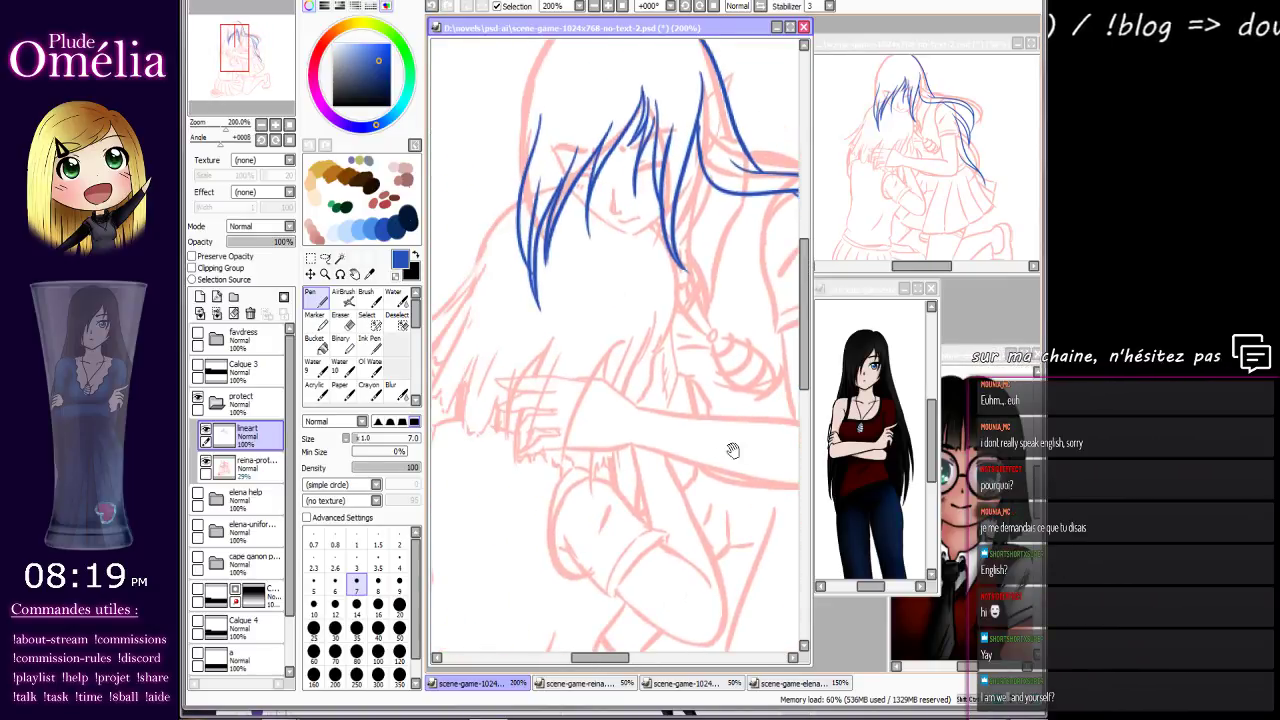
pyautogui.moveTo(640, 330)
pyautogui.mouseDown()
pyautogui.moveTo(675, 368)
pyautogui.moveTo(682, 413)
pyautogui.mouseUp()
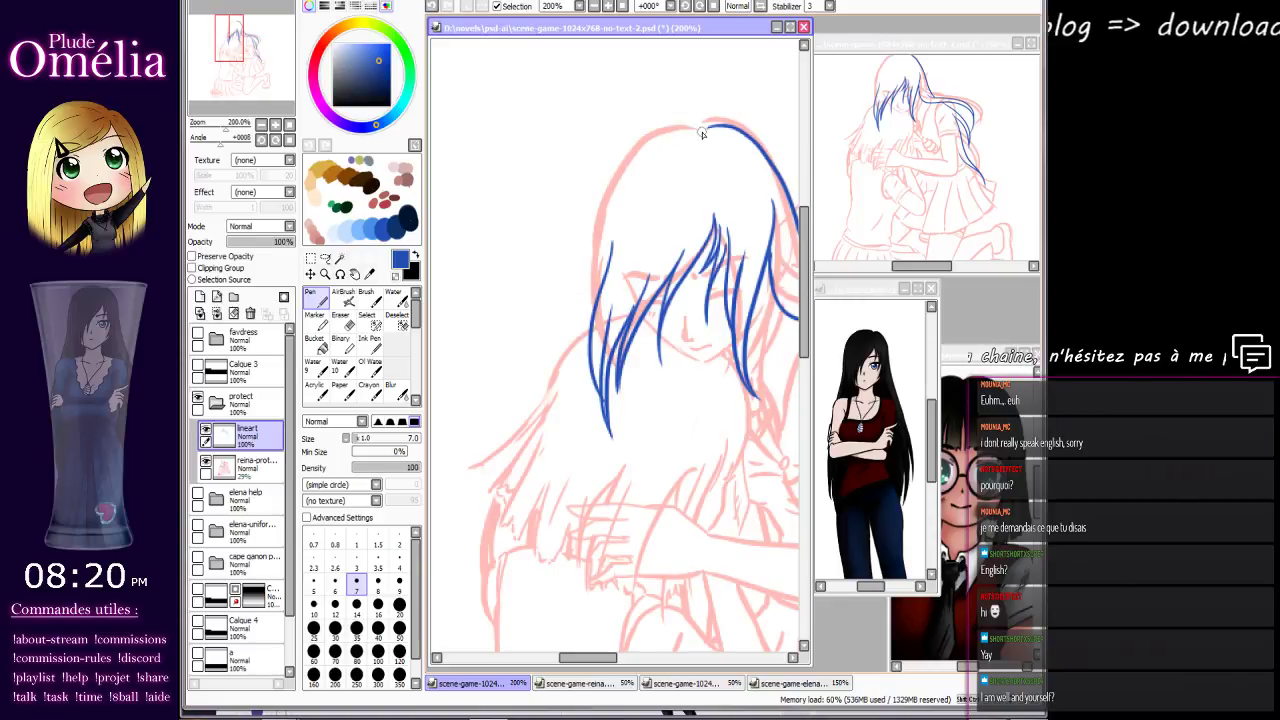
pyautogui.moveTo(702, 132)
pyautogui.mouseDown()
pyautogui.moveTo(672, 50)
pyautogui.moveTo(666, 145)
pyautogui.mouseUp()
pyautogui.moveTo(650, 212)
pyautogui.mouseDown()
pyautogui.moveTo(680, 171)
pyautogui.moveTo(697, 70)
pyautogui.moveTo(543, 335)
pyautogui.mouseUp()
pyautogui.hotkey('ctrl', 'z')
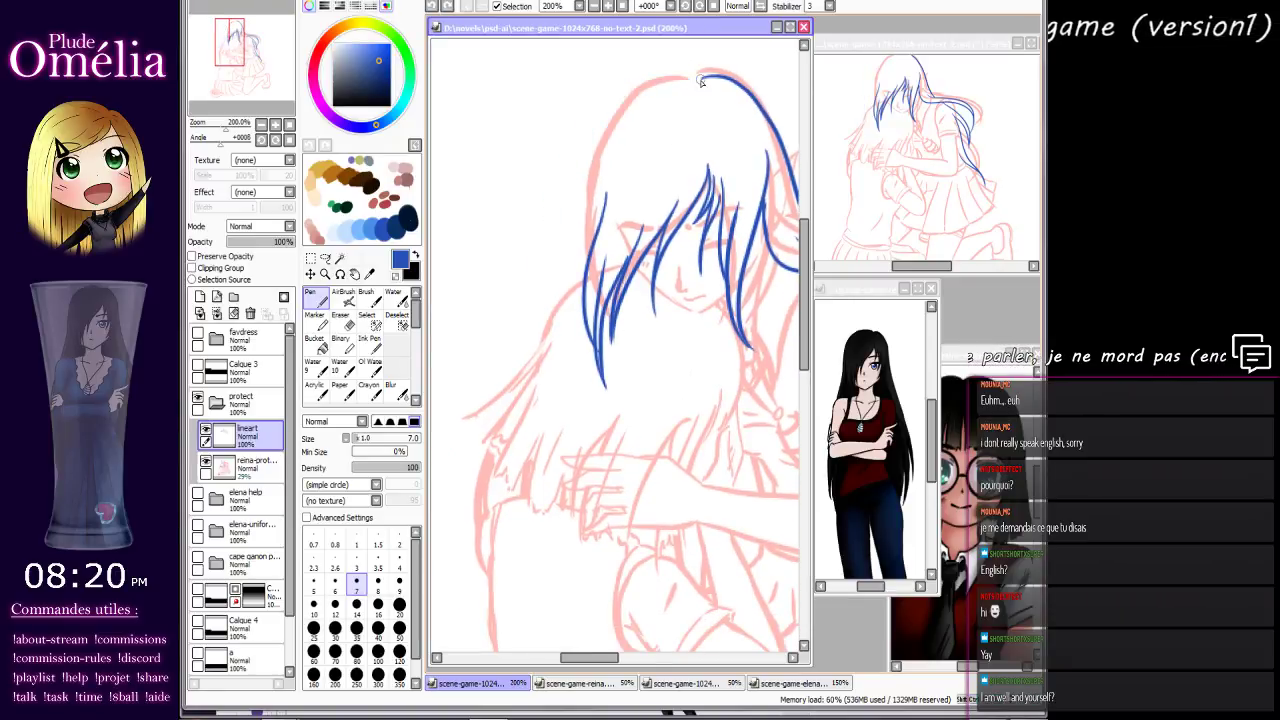
pyautogui.moveTo(697, 78)
pyautogui.mouseDown()
pyautogui.moveTo(597, 157)
pyautogui.moveTo(570, 278)
pyautogui.mouseUp()
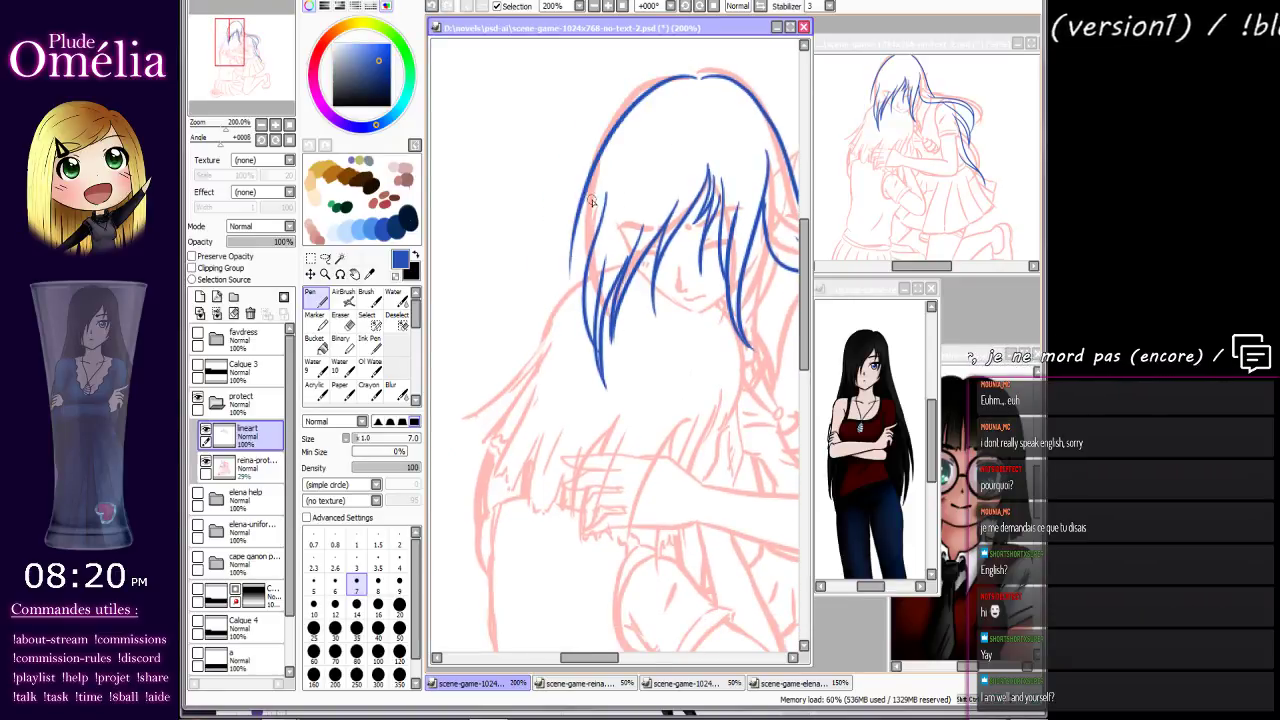
# Ink the outer edge of a long front strand sweeping from the head contour down past the embraced character's back.
pyautogui.moveTo(591, 201)
pyautogui.mouseDown()
pyautogui.moveTo(567, 274)
pyautogui.moveTo(596, 193)
pyautogui.moveTo(568, 375)
pyautogui.mouseUp()
pyautogui.hotkey('ctrl', 'z')
pyautogui.moveTo(592, 516)
pyautogui.mouseDown()
pyautogui.moveTo(571, 320)
pyautogui.moveTo(586, 249)
pyautogui.moveTo(634, 214)
pyautogui.moveTo(635, 250)
pyautogui.mouseUp()
pyautogui.moveTo(604, 162); pyautogui.dragTo(535, 465)
pyautogui.hotkey('ctrl', 'z')
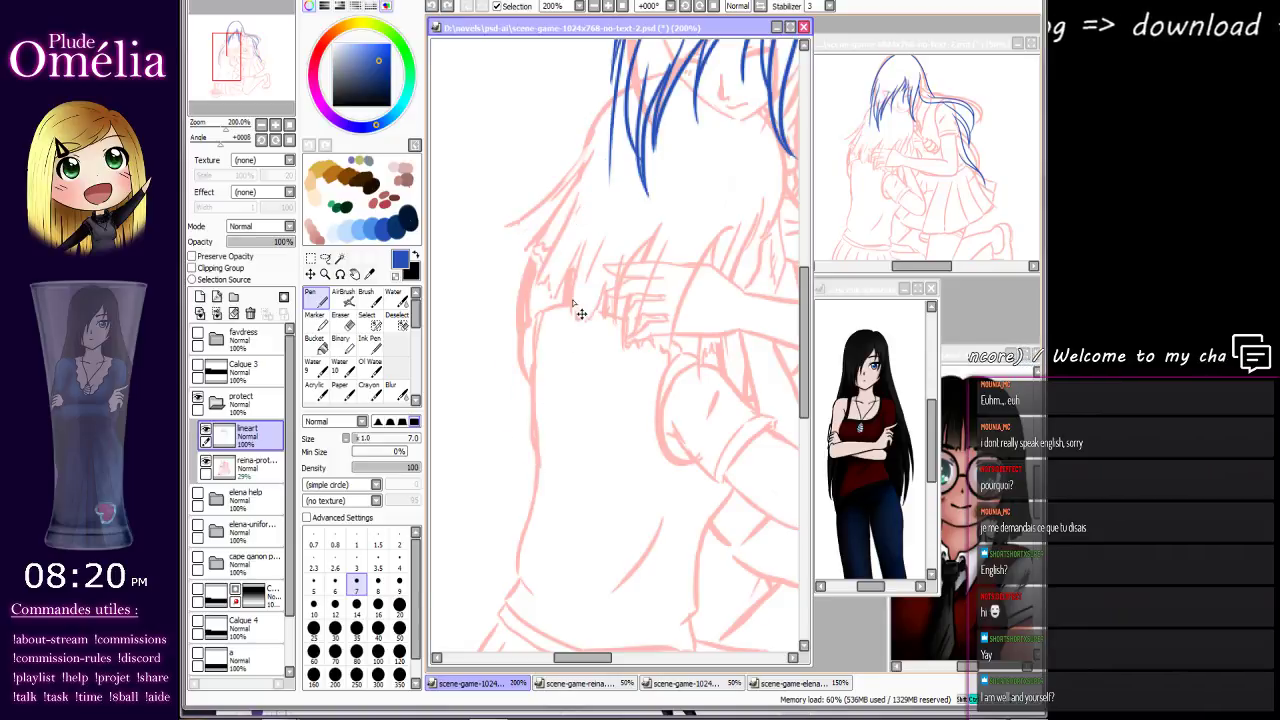
pyautogui.moveTo(604, 162)
pyautogui.mouseDown()
pyautogui.moveTo(507, 487)
pyautogui.moveTo(478, 408)
pyautogui.moveTo(546, 260)
pyautogui.mouseUp()
pyautogui.hotkey('ctrl', 'z')
# Ink the inner edge of the long front strand, from the embraced character's shoulder down along the back.
pyautogui.moveTo(492, 468)
pyautogui.mouseDown()
pyautogui.moveTo(482, 384)
pyautogui.moveTo(556, 252)
pyautogui.mouseUp()
pyautogui.hotkey('ctrl', 'z')
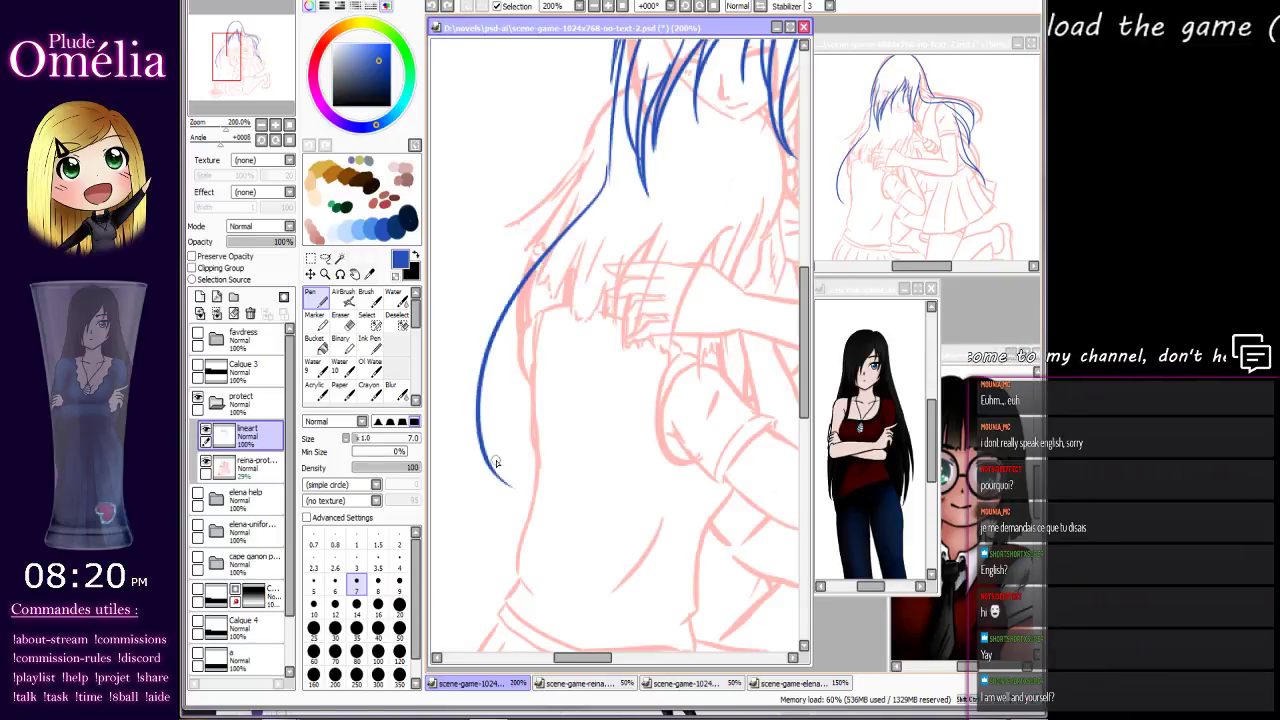
pyautogui.moveTo(493, 470)
pyautogui.mouseDown()
pyautogui.moveTo(488, 370)
pyautogui.moveTo(558, 256)
pyautogui.moveTo(530, 490)
pyautogui.mouseUp()
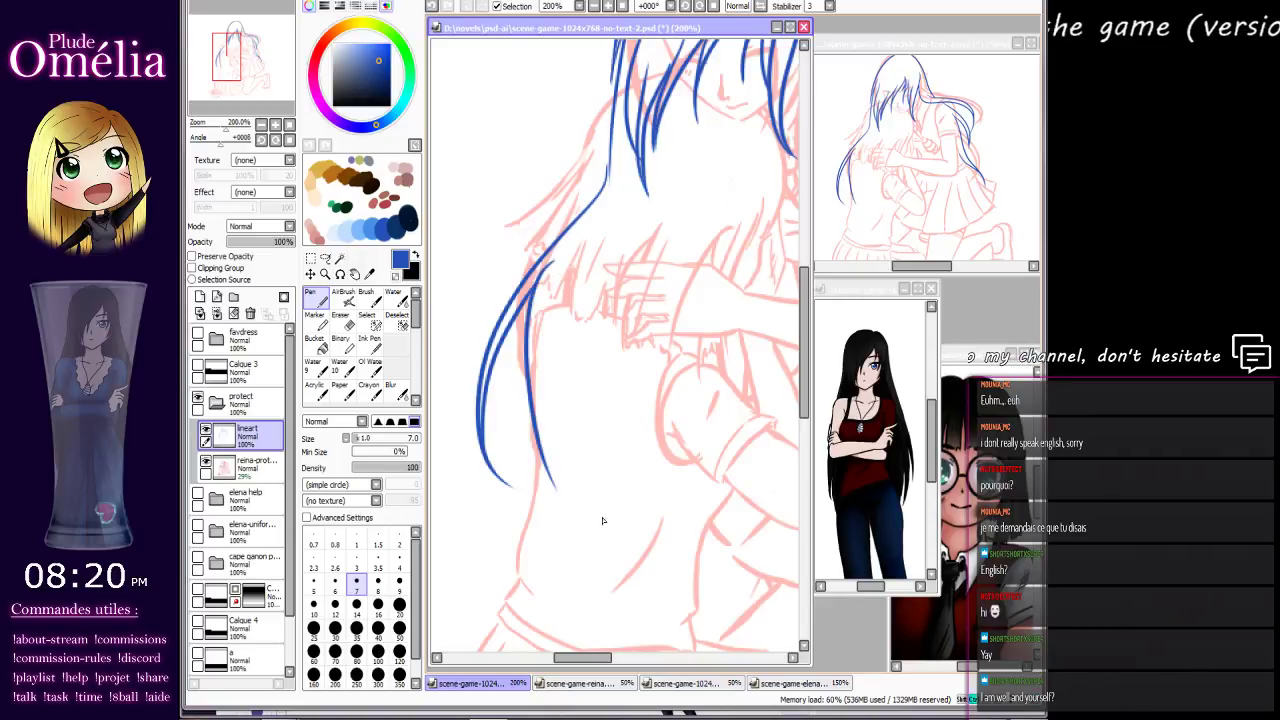
pyautogui.hotkey('ctrl', 'z')
pyautogui.moveTo(586, 232); pyautogui.dragTo(537, 522)
pyautogui.moveTo(524, 312); pyautogui.dragTo(567, 255)
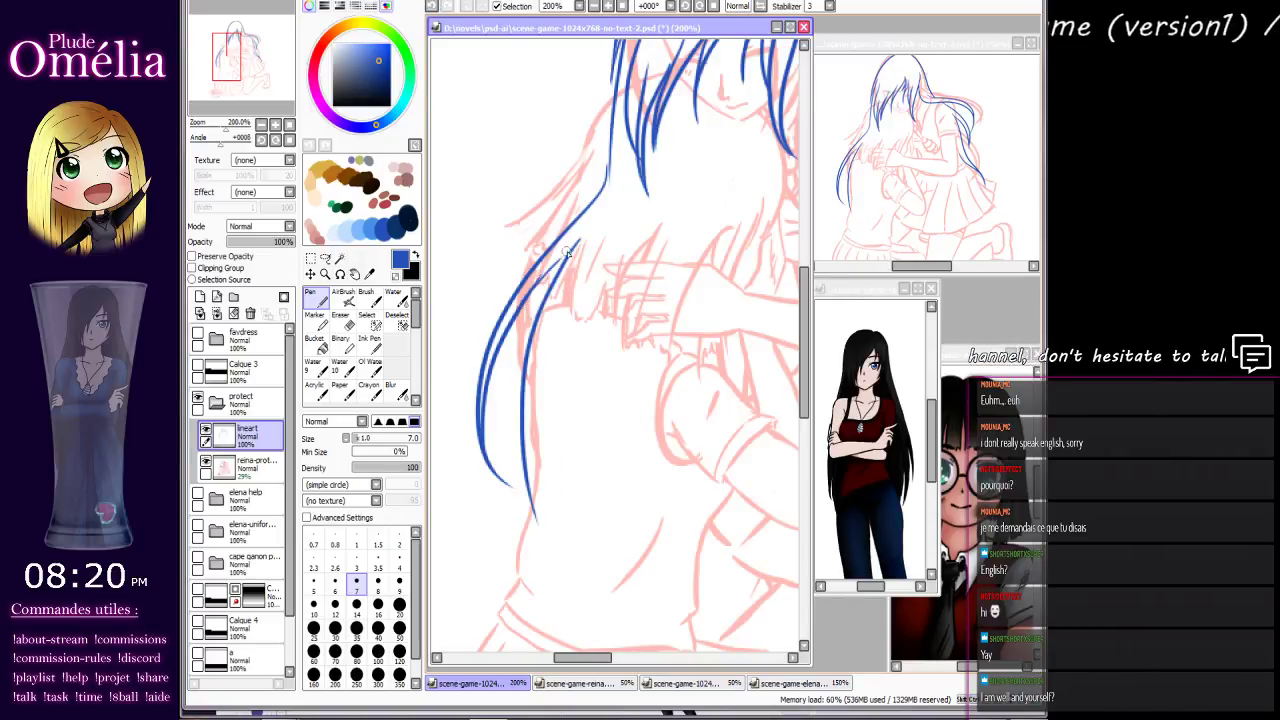
# Ink a two-edged lock hanging between the two characters, from the chest down across the arm to the embraced character's sleeve.
pyautogui.moveTo(551, 366); pyautogui.dragTo(485, 228)
pyautogui.moveTo(600, 360); pyautogui.dragTo(487, 484)
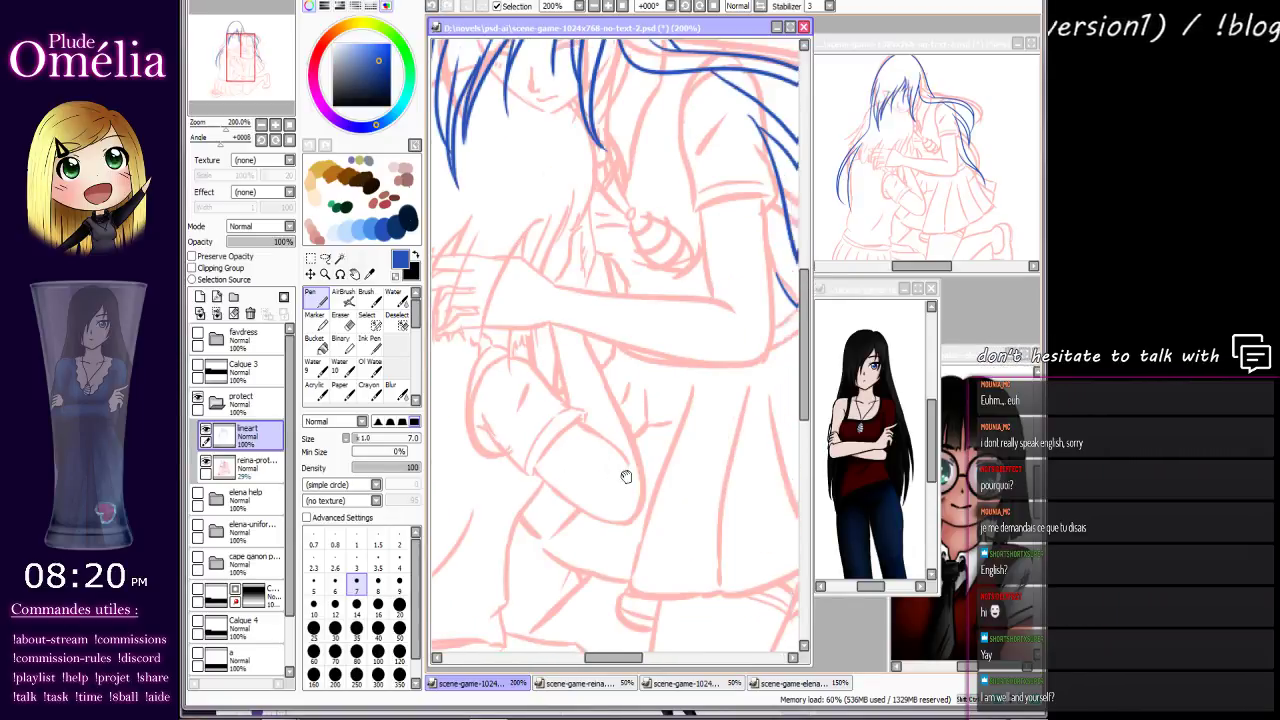
pyautogui.moveTo(626, 477); pyautogui.dragTo(458, 510)
pyautogui.moveTo(563, 496)
pyautogui.mouseDown()
pyautogui.moveTo(651, 294)
pyautogui.moveTo(674, 449)
pyautogui.moveTo(652, 537)
pyautogui.mouseUp()
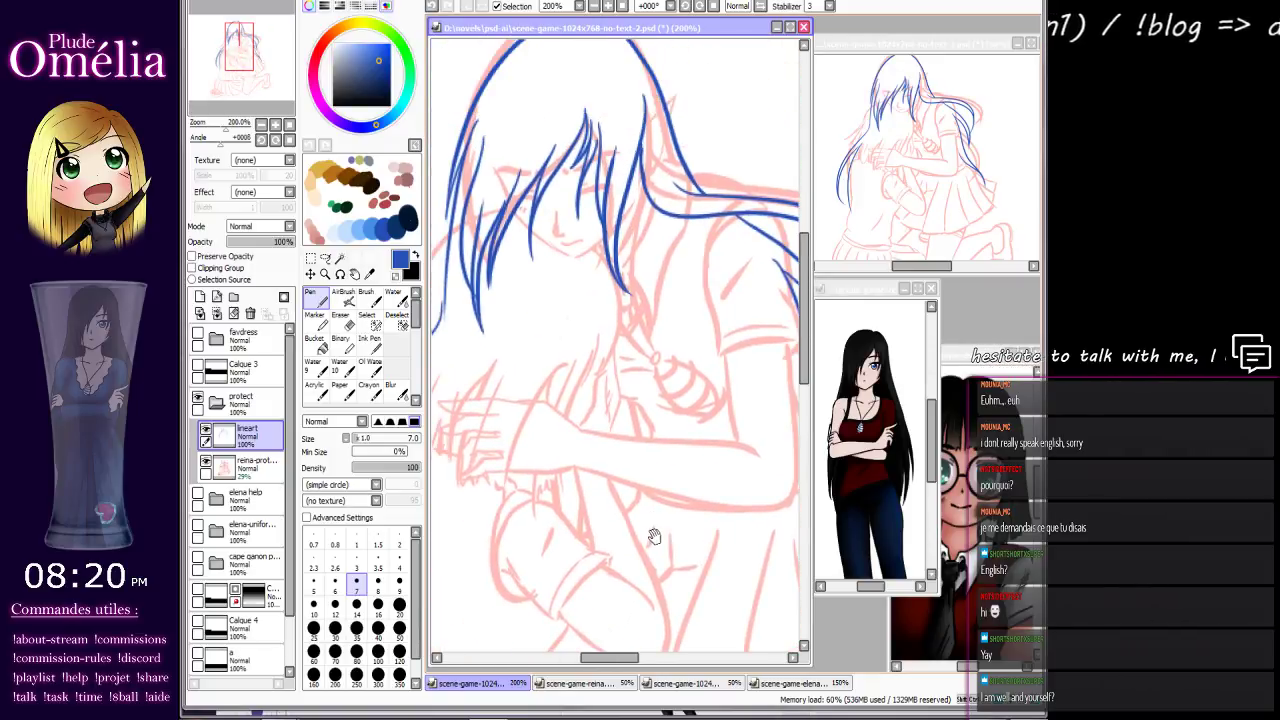
pyautogui.moveTo(636, 466)
pyautogui.mouseDown()
pyautogui.moveTo(660, 531)
pyautogui.moveTo(680, 320)
pyautogui.moveTo(645, 560)
pyautogui.mouseUp()
pyautogui.moveTo(665, 364)
pyautogui.mouseDown()
pyautogui.moveTo(664, 478)
pyautogui.moveTo(681, 548)
pyautogui.mouseUp()
pyautogui.moveTo(676, 485)
pyautogui.mouseDown()
pyautogui.moveTo(746, 301)
pyautogui.moveTo(661, 422)
pyautogui.mouseUp()
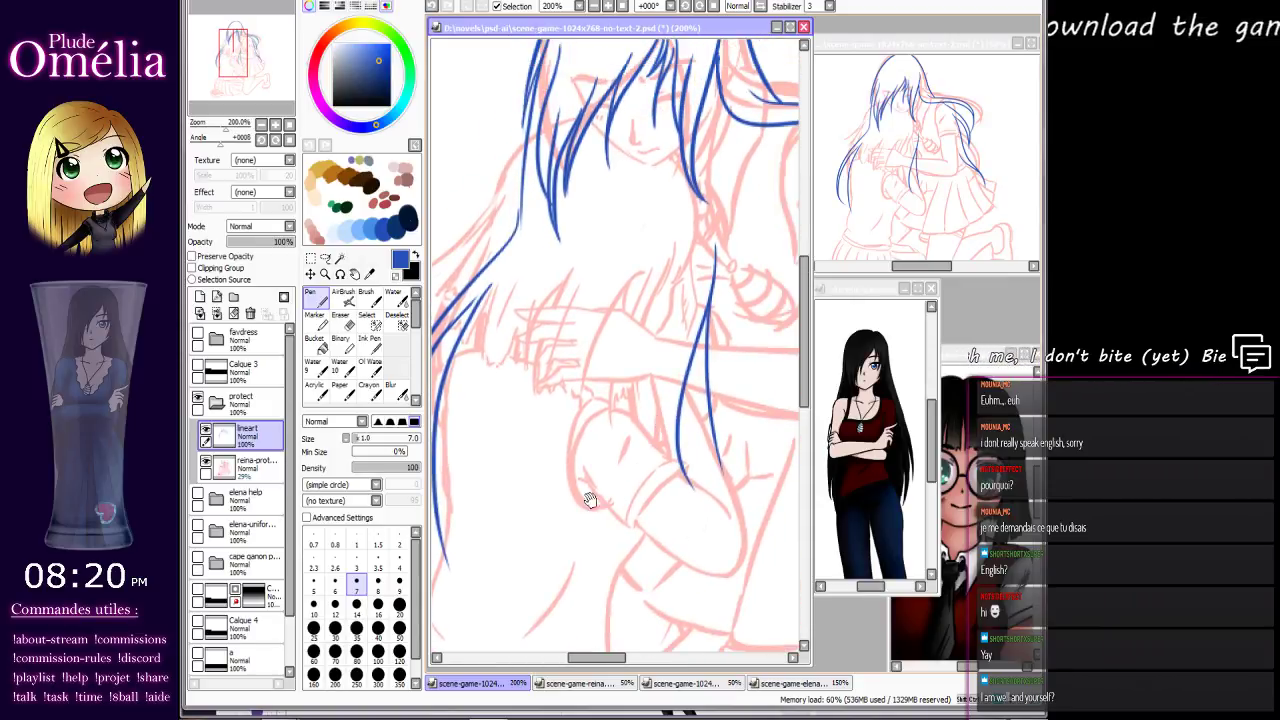
pyautogui.moveTo(480, 347); pyautogui.dragTo(569, 422)
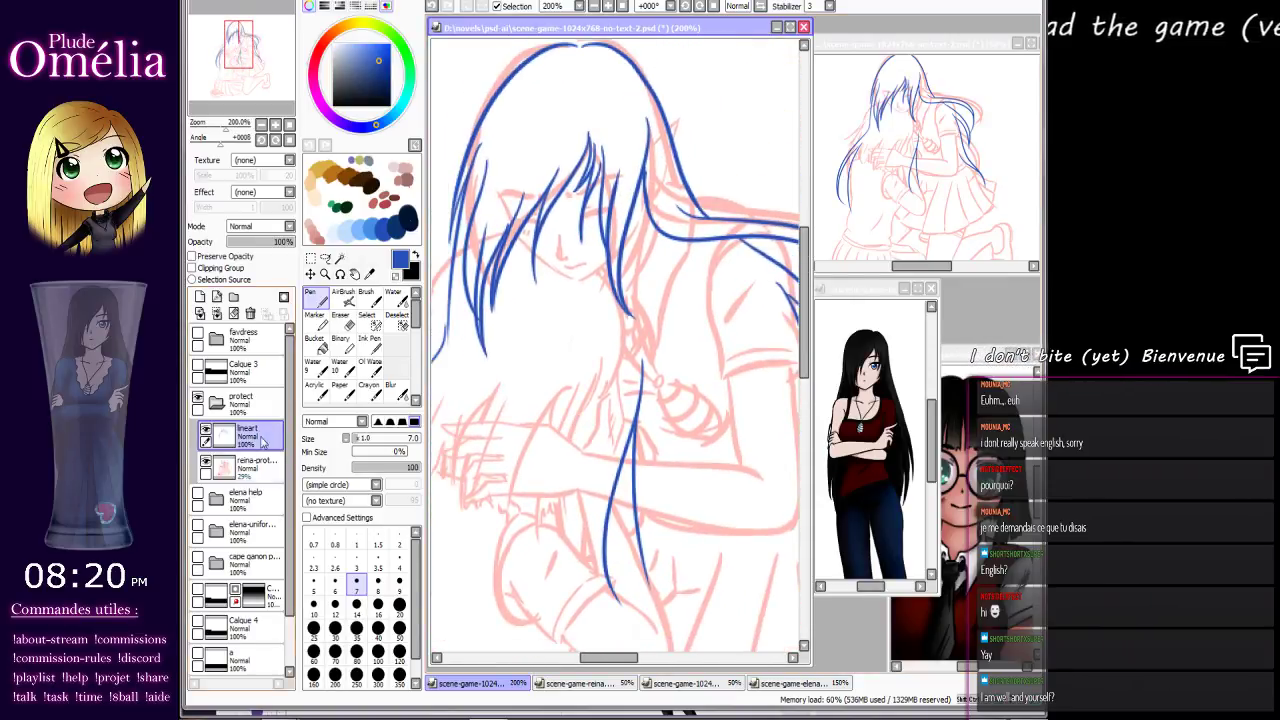
# Rename the lineart layer as "reina's hairs".
pyautogui.doubleClick(256, 434)
pyautogui.write('rein')
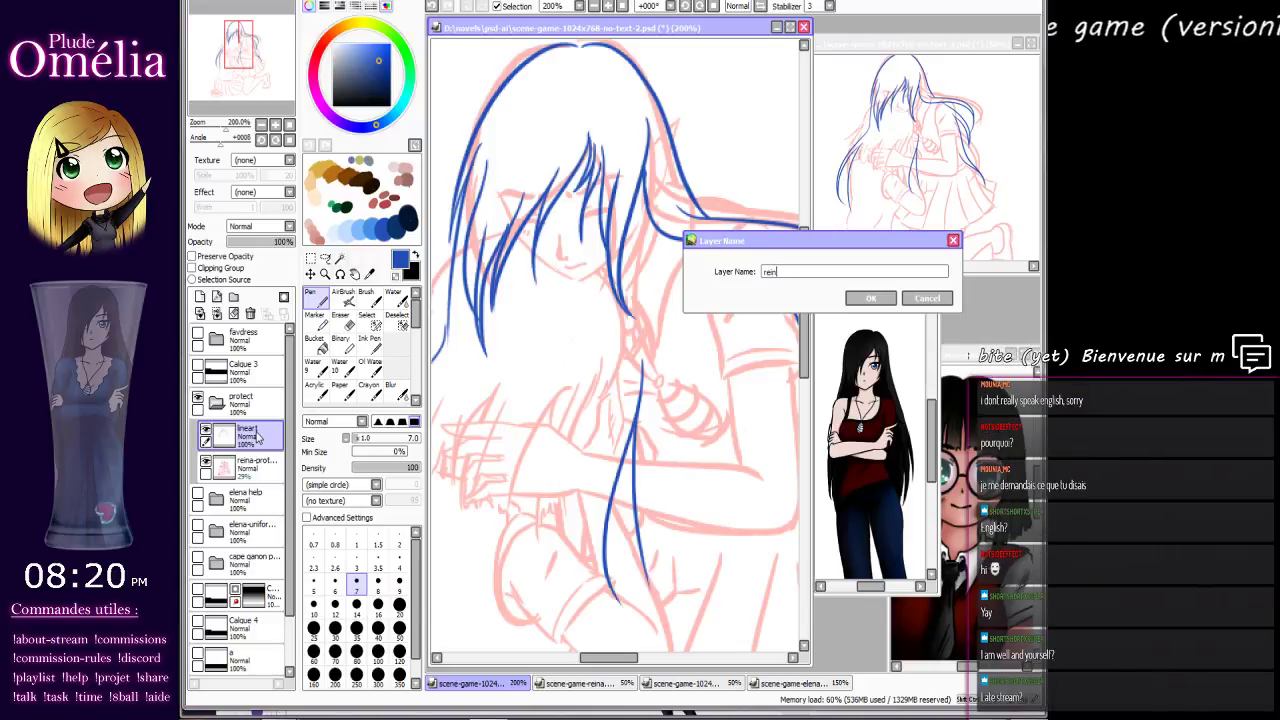
pyautogui.write("a's hai")
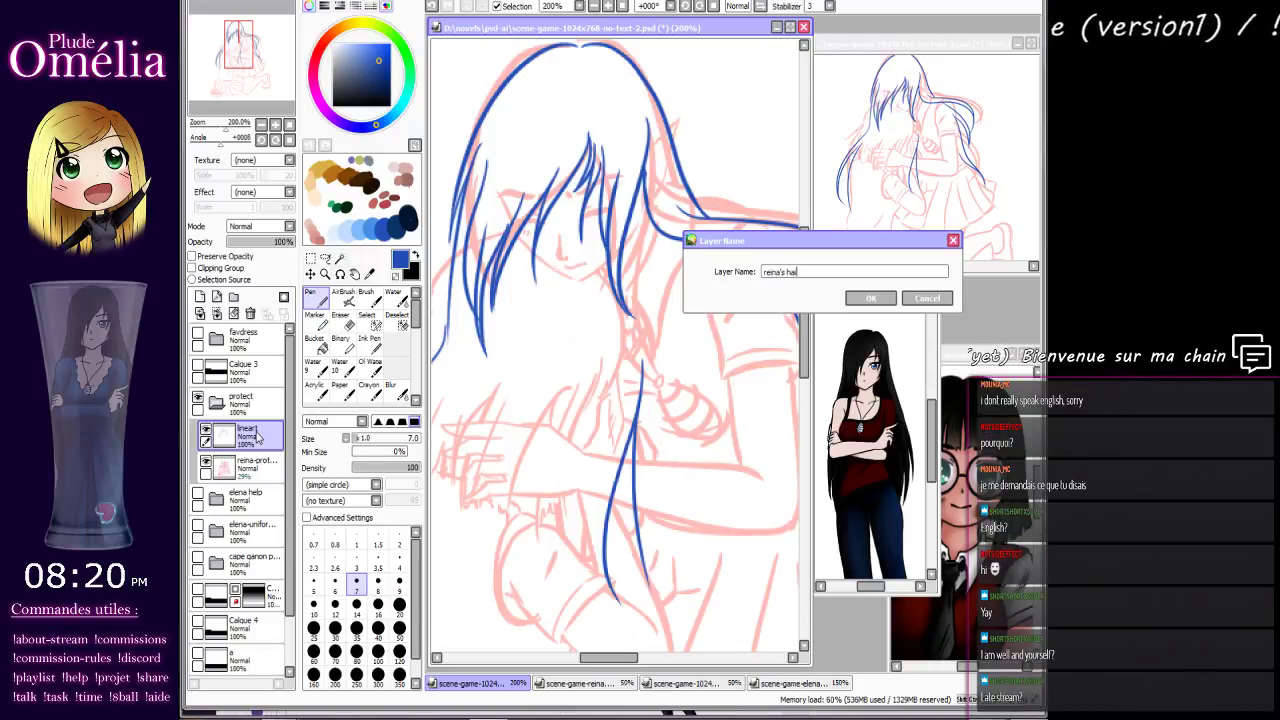
pyautogui.write('rs')
pyautogui.press('Return')
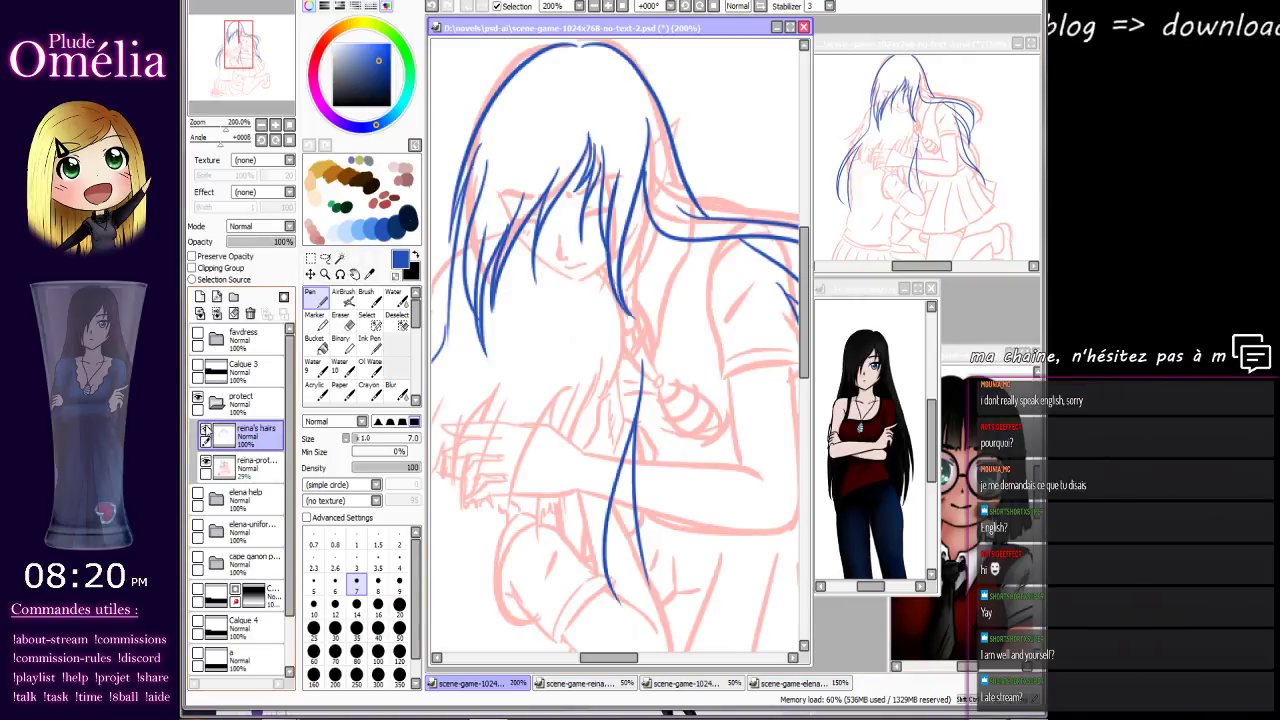
# Hide the reina's hairs layer and add a new layer above it named "reina".
pyautogui.click(205, 428)
pyautogui.click(205, 428)
pyautogui.click(205, 428)
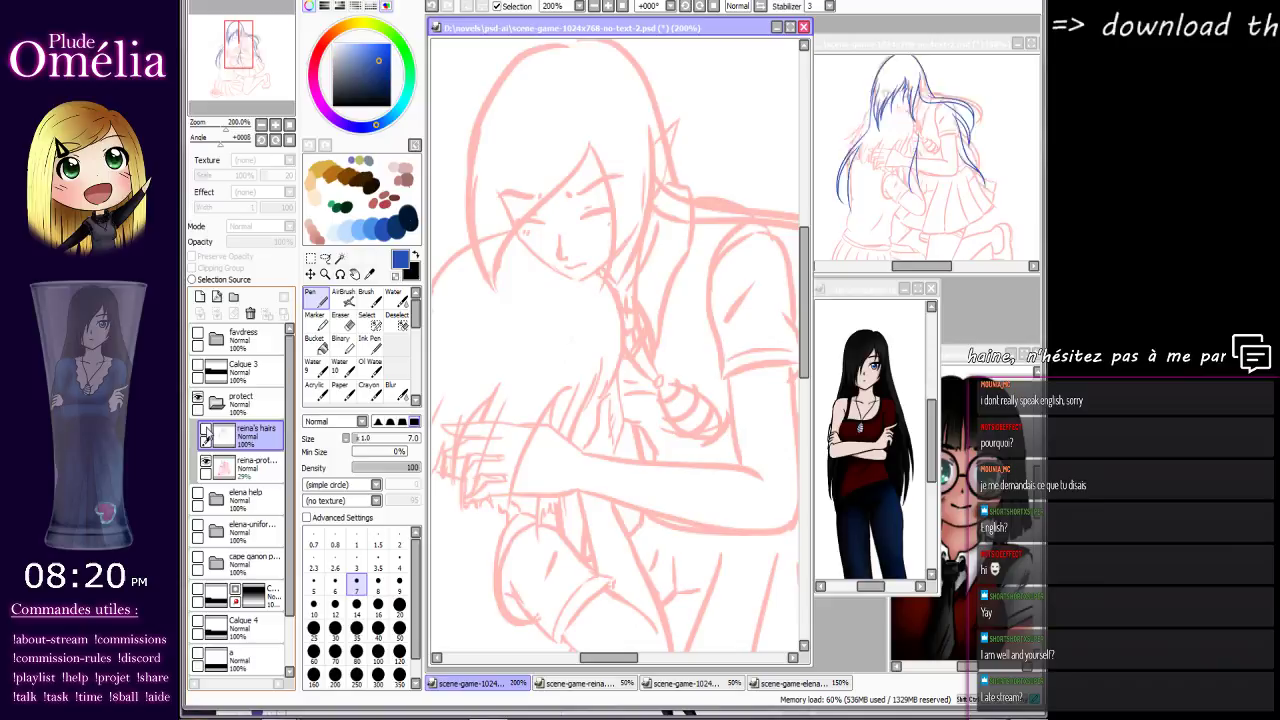
pyautogui.click(200, 297)
pyautogui.moveTo(517, 412); pyautogui.dragTo(534, 354)
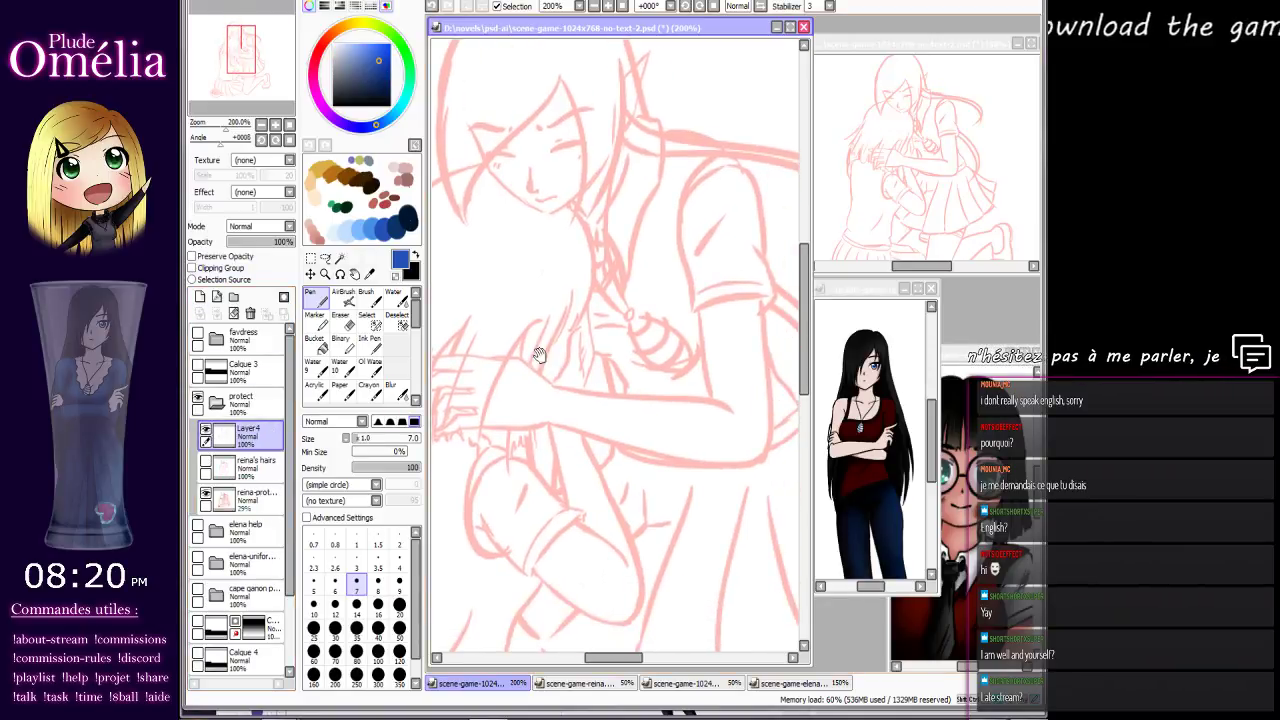
pyautogui.doubleClick(245, 436)
pyautogui.write('rein')
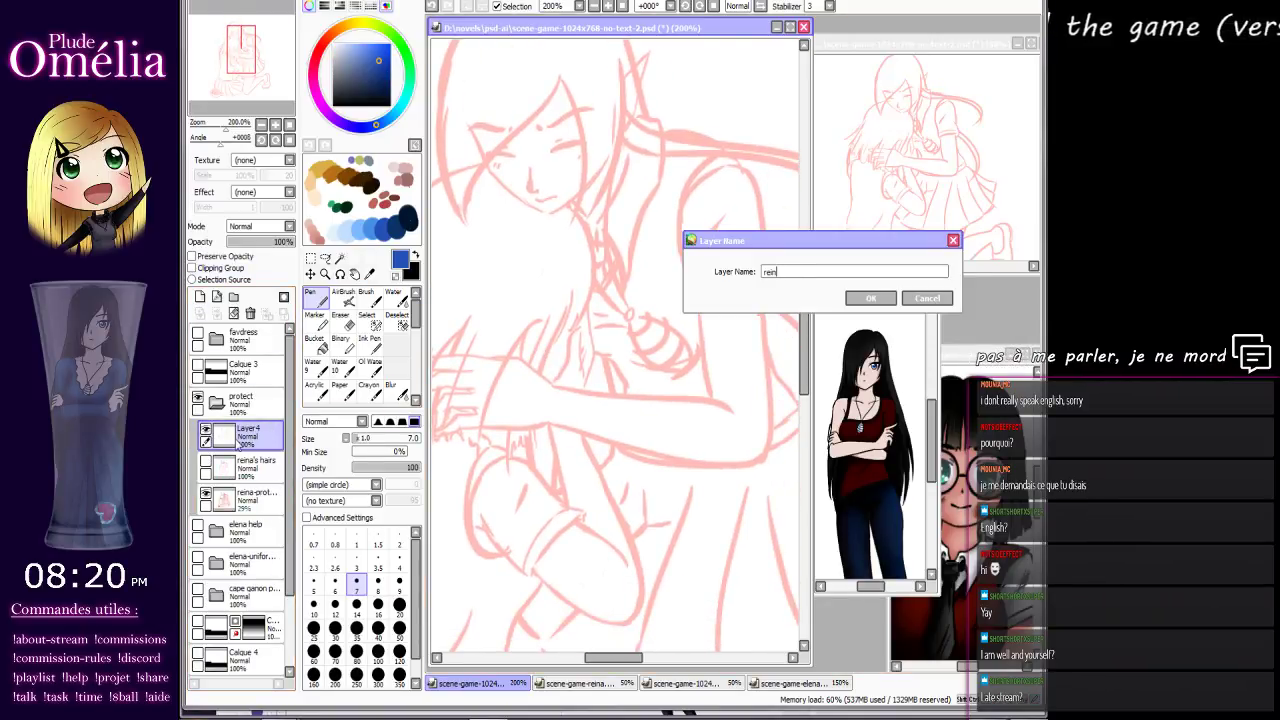
pyautogui.write('a')
pyautogui.press('Return')
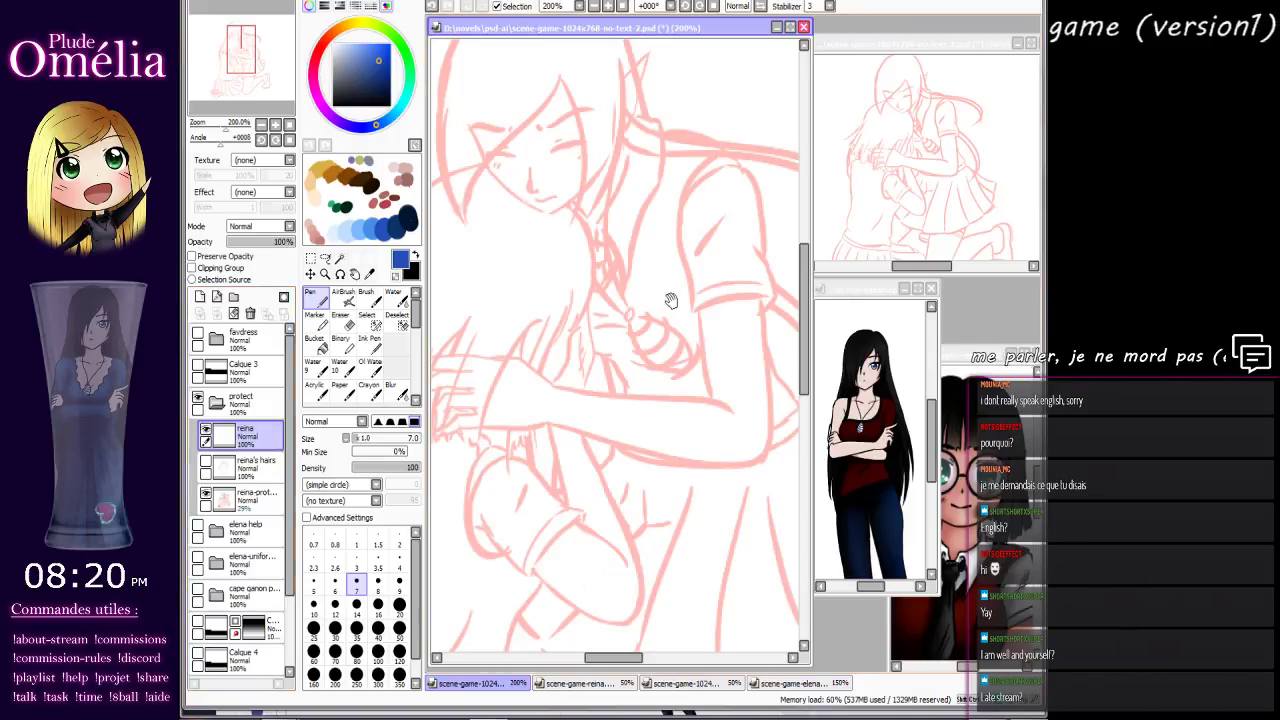
# Make the reina's hairs layer visible again as a guide around the face, keeping the reina layer active.
pyautogui.moveTo(635, 283)
pyautogui.mouseDown()
pyautogui.moveTo(611, 358)
pyautogui.moveTo(580, 309)
pyautogui.mouseUp()
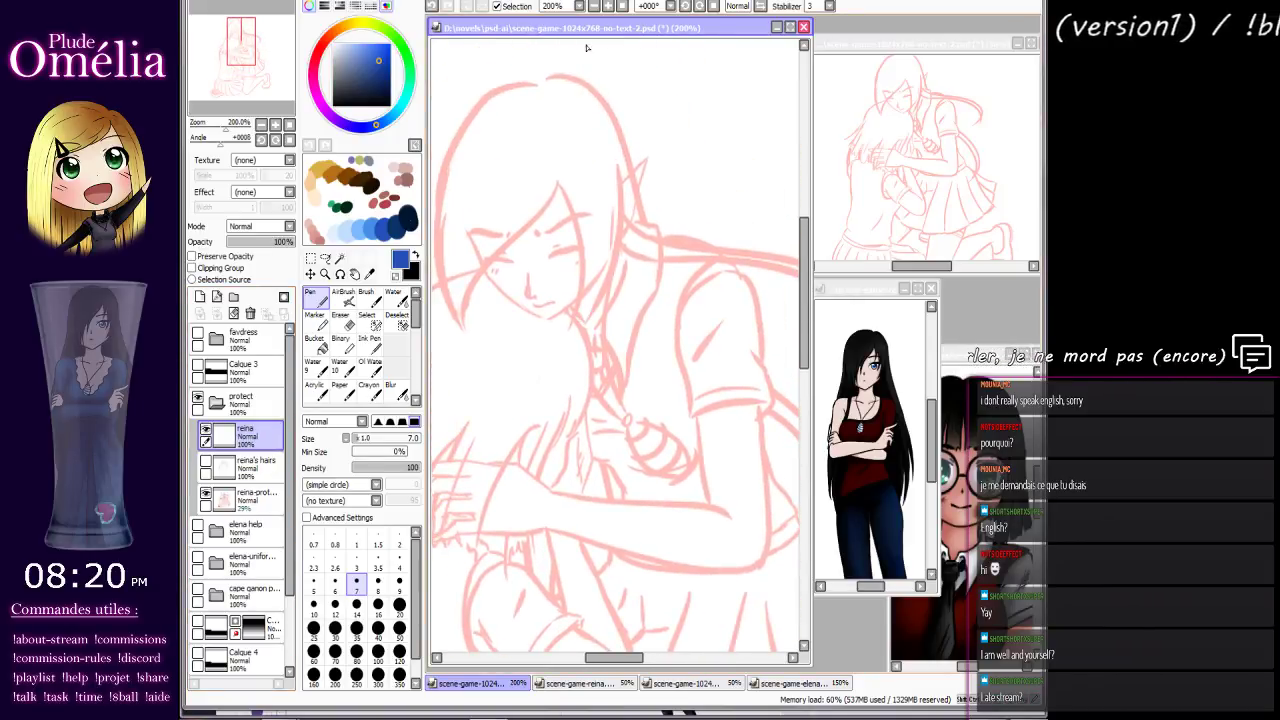
pyautogui.click(607, 6)
pyautogui.click(607, 6)
pyautogui.moveTo(552, 75); pyautogui.dragTo(574, 211)
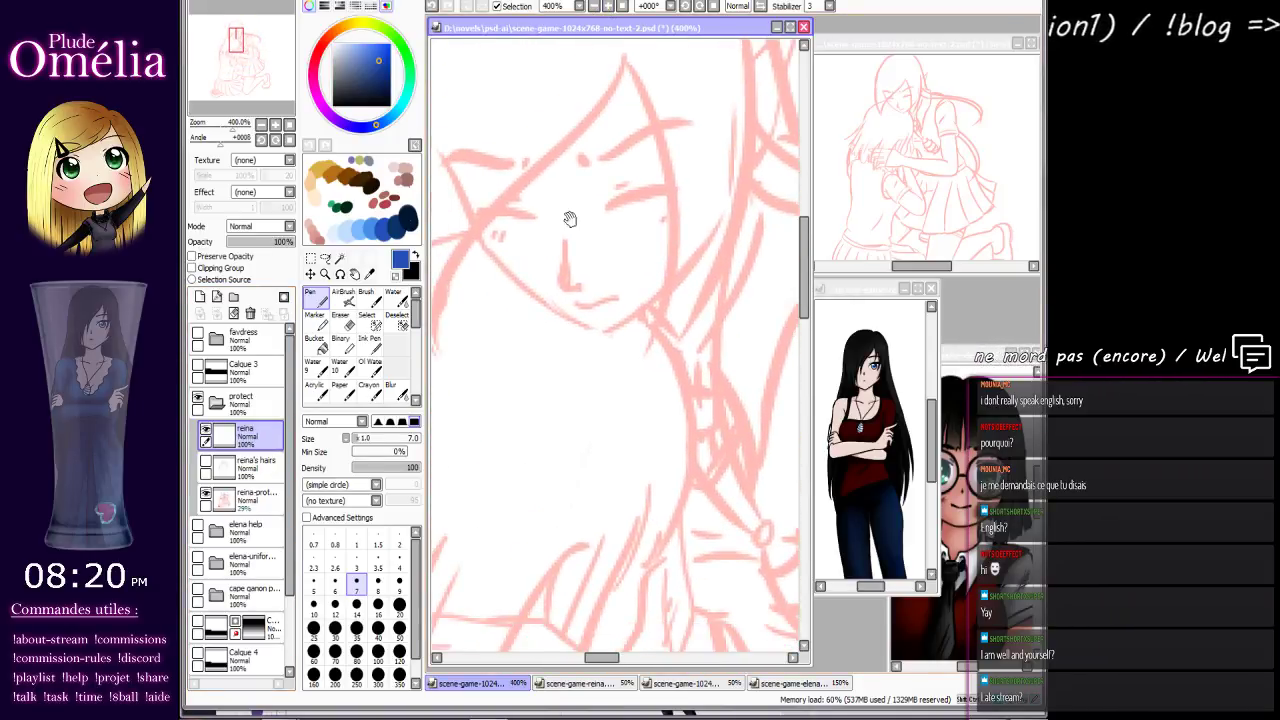
pyautogui.scroll(-1, 570, 265)
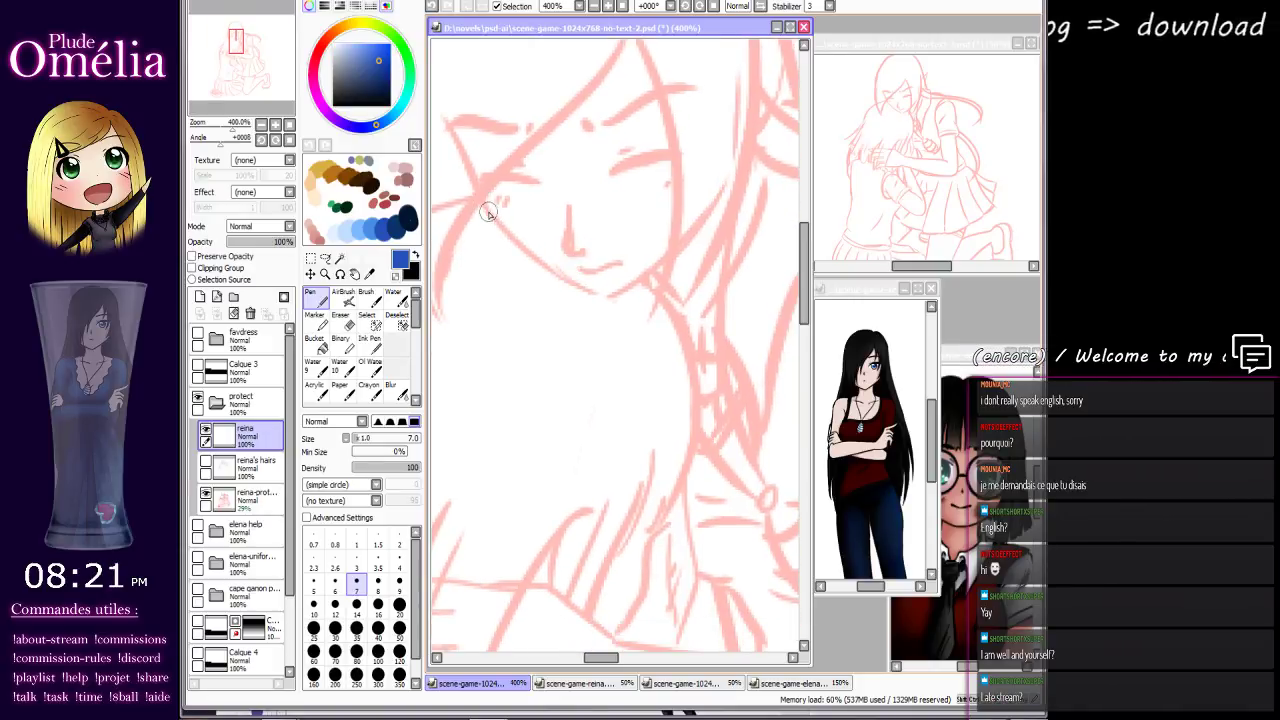
pyautogui.moveTo(512, 256)
pyautogui.mouseDown()
pyautogui.moveTo(526, 289)
pyautogui.moveTo(500, 266)
pyautogui.mouseUp()
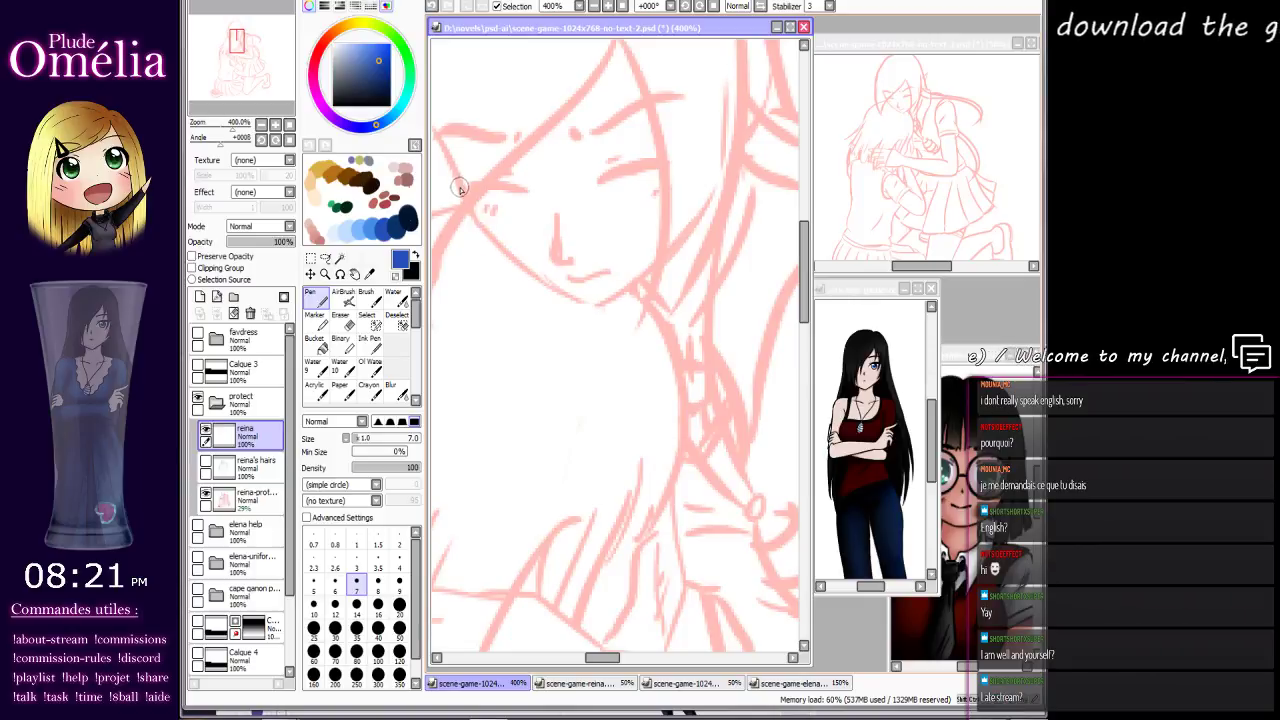
pyautogui.moveTo(492, 202); pyautogui.dragTo(522, 262)
pyautogui.click(205, 462)
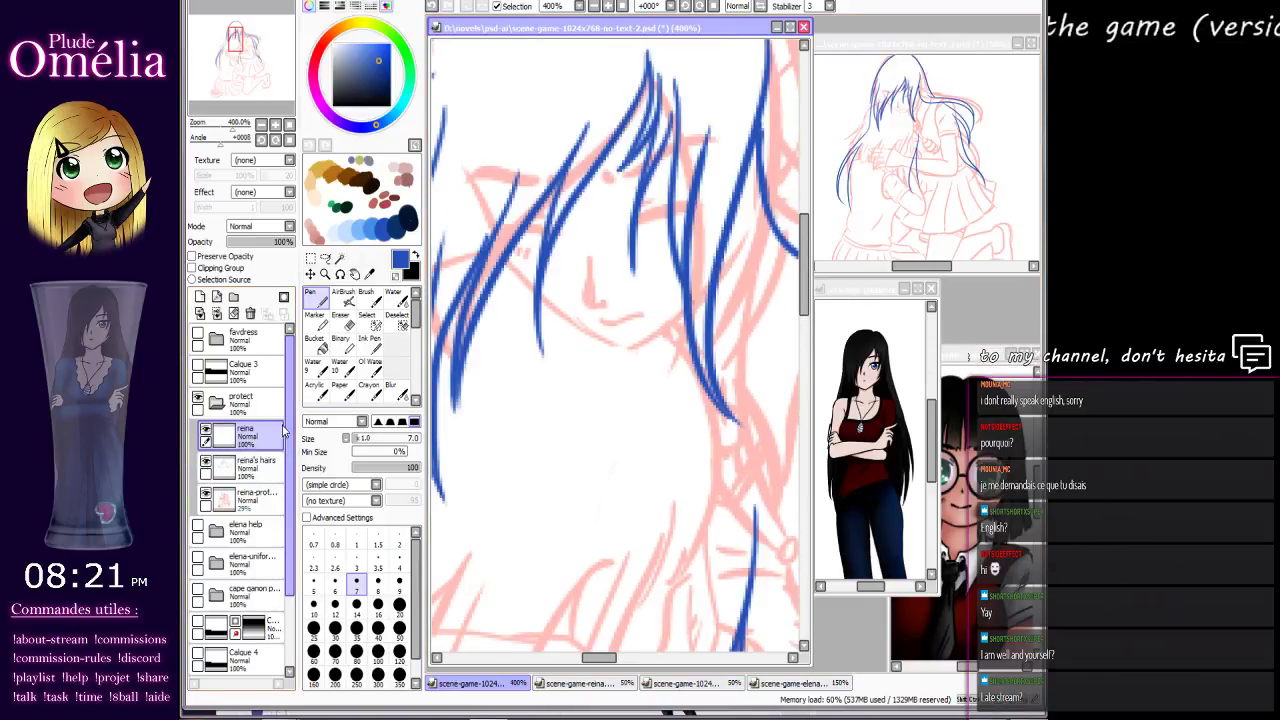
pyautogui.moveTo(590, 384); pyautogui.dragTo(566, 334)
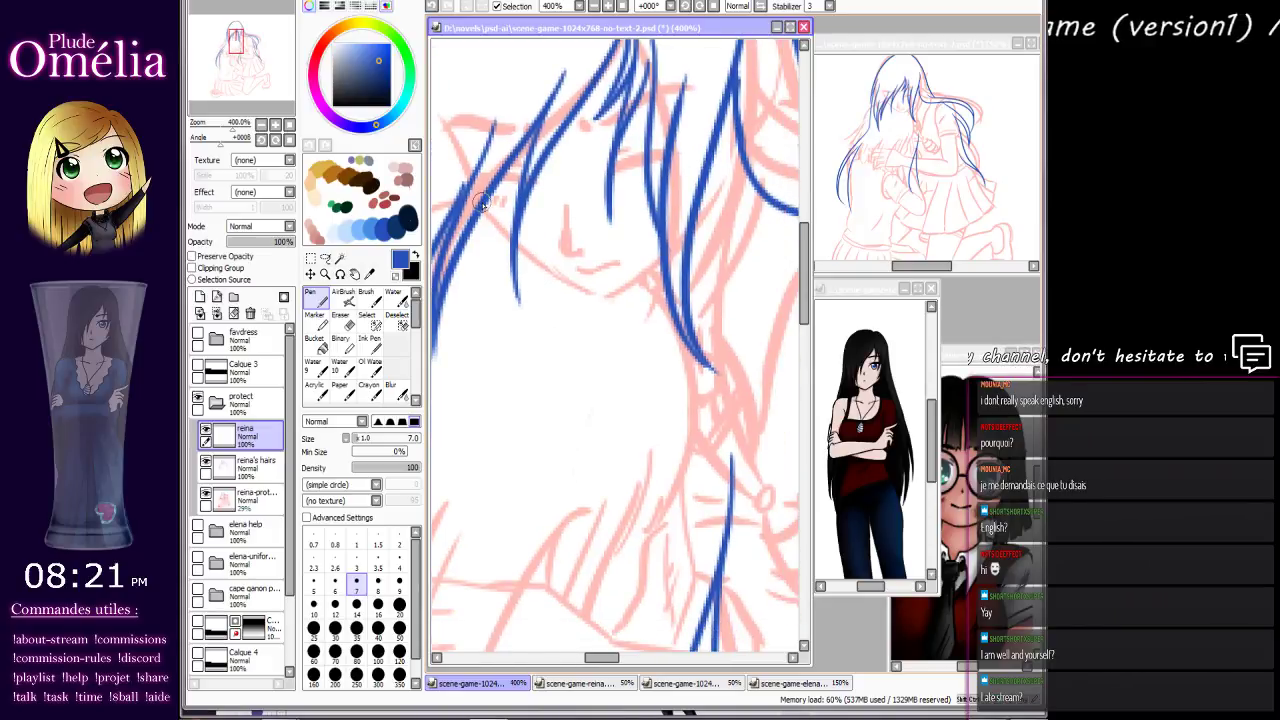
pyautogui.moveTo(485, 208)
pyautogui.mouseDown()
pyautogui.moveTo(512, 246)
pyautogui.moveTo(598, 303)
pyautogui.moveTo(590, 292)
pyautogui.moveTo(620, 293)
pyautogui.moveTo(589, 292)
pyautogui.moveTo(647, 261)
pyautogui.mouseUp()
pyautogui.hotkey('ctrl', 'z')
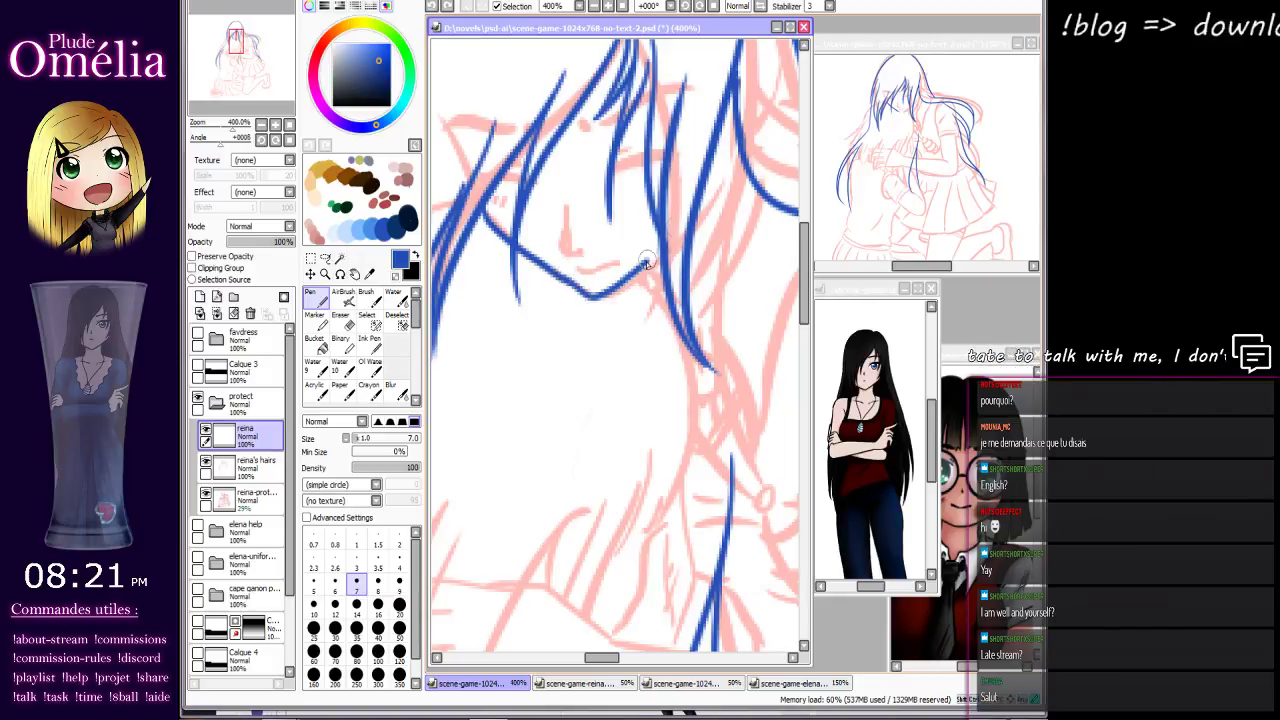
pyautogui.hotkey('ctrl', 'z')
pyautogui.hotkey('ctrl', 'z')
pyautogui.moveTo(478, 198)
pyautogui.mouseDown()
pyautogui.moveTo(498, 232)
pyautogui.moveTo(613, 294)
pyautogui.moveTo(665, 248)
pyautogui.mouseUp()
pyautogui.hotkey('ctrl', 'z')
pyautogui.hotkey('ctrl', 'z')
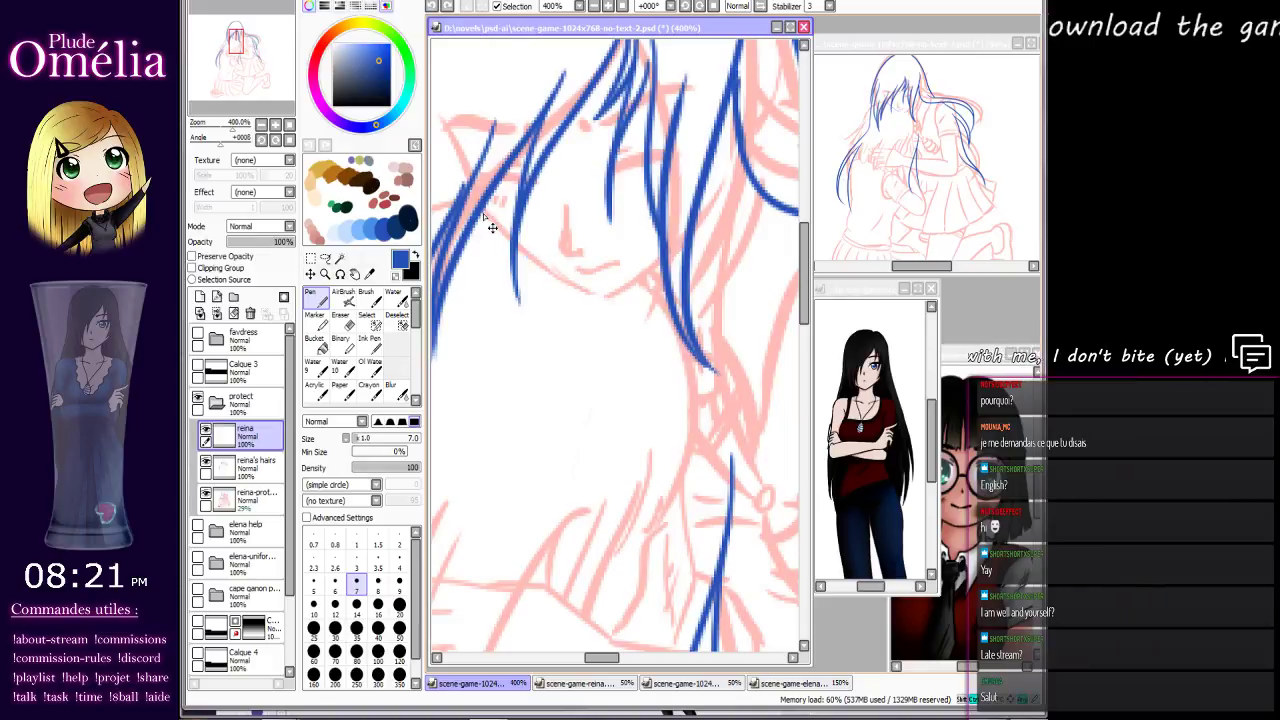
pyautogui.moveTo(484, 216)
pyautogui.mouseDown()
pyautogui.moveTo(575, 298)
pyautogui.moveTo(606, 300)
pyautogui.mouseUp()
pyautogui.hotkey('ctrl', 'z')
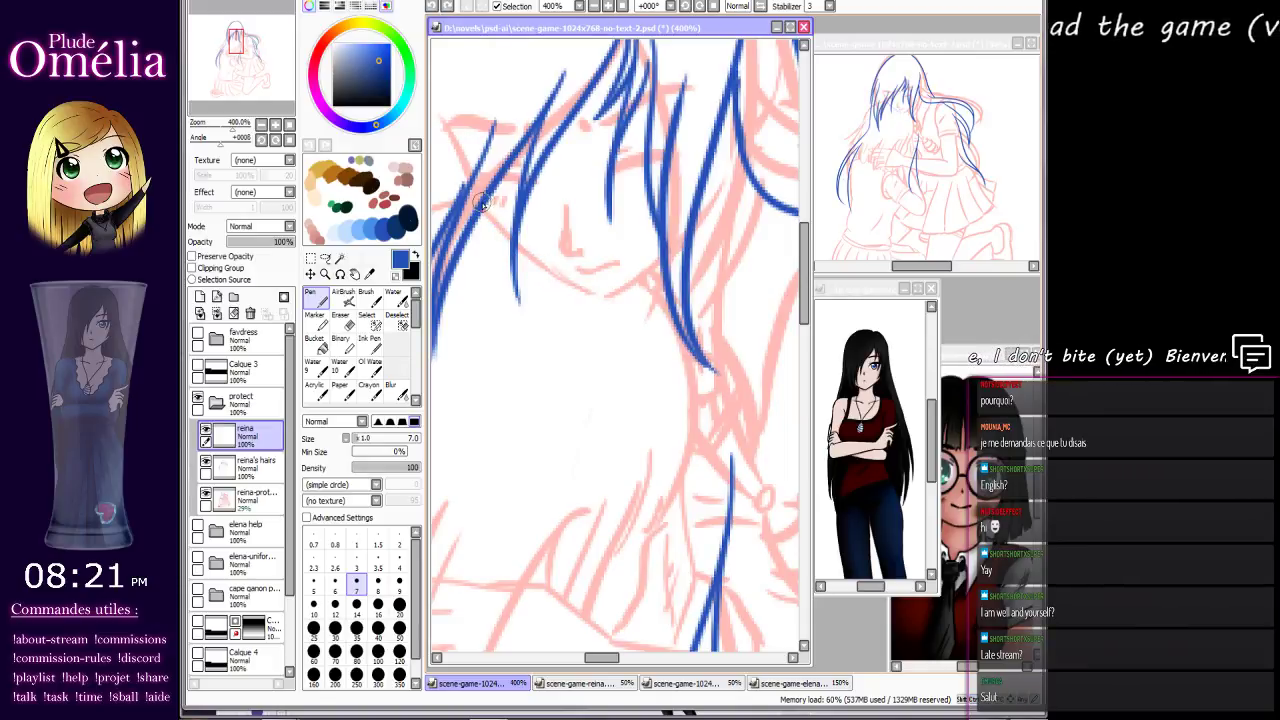
# Ink the face outline from the cheek around the chin to the near jaw, plus a short line behind the side lock.
pyautogui.moveTo(484, 203)
pyautogui.mouseDown()
pyautogui.moveTo(518, 254)
pyautogui.moveTo(598, 296)
pyautogui.moveTo(660, 258)
pyautogui.moveTo(602, 325)
pyautogui.moveTo(673, 221)
pyautogui.mouseUp()
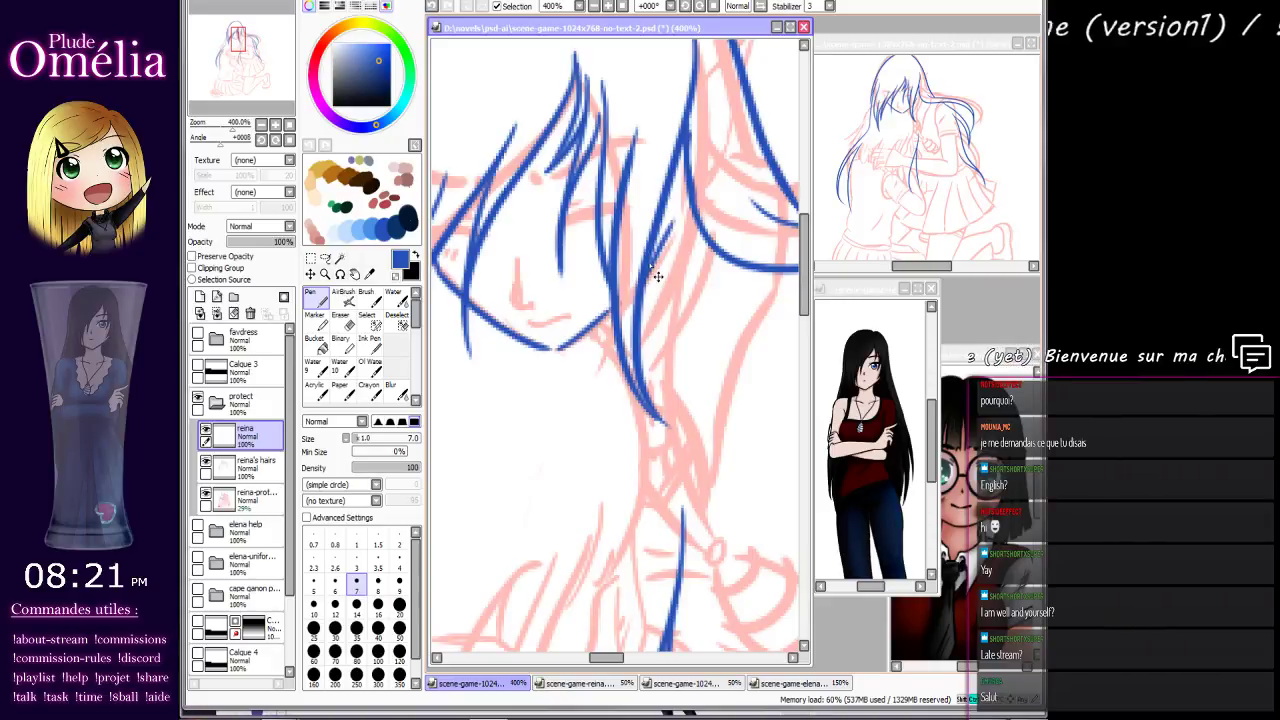
pyautogui.hotkey('ctrl', 'z')
pyautogui.moveTo(644, 280); pyautogui.dragTo(677, 213)
pyautogui.hotkey('ctrl', 'z')
pyautogui.moveTo(640, 291); pyautogui.dragTo(672, 224)
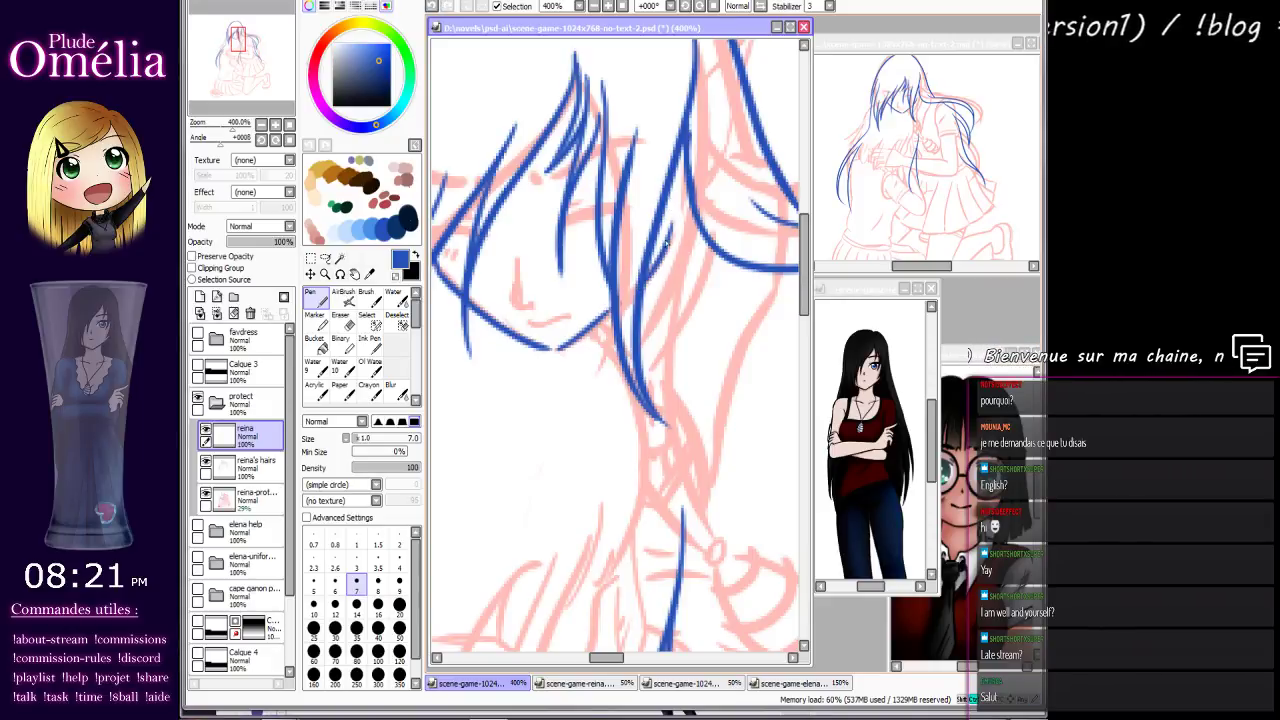